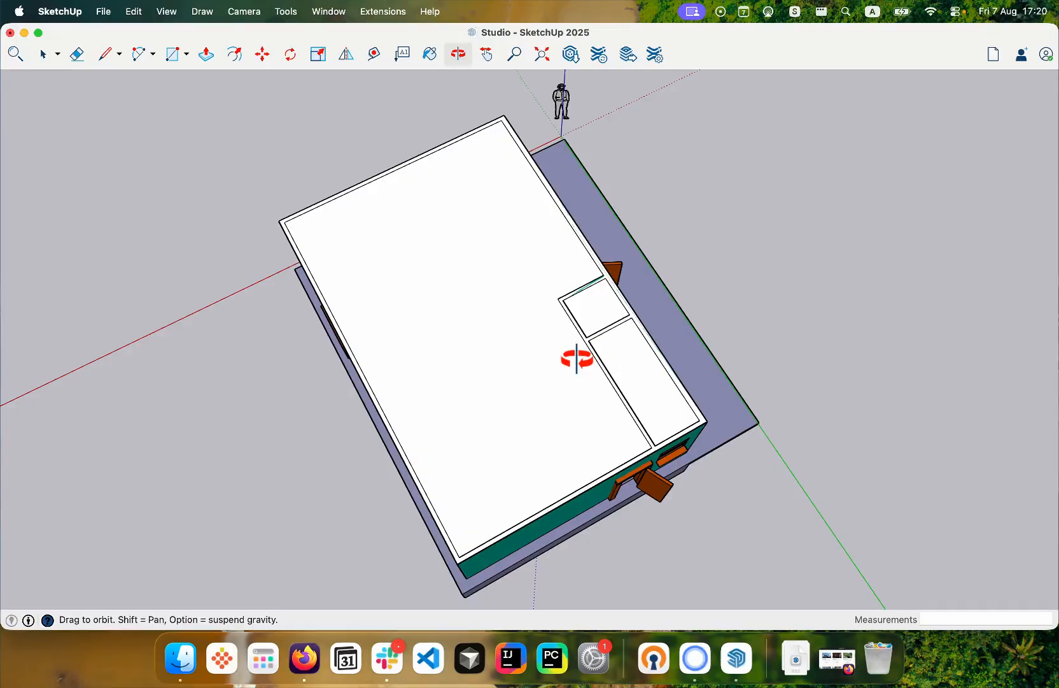
- Place a horizontal section plane with the default name and symbol on the building's roof, and hide the section plane outlines
key(space)
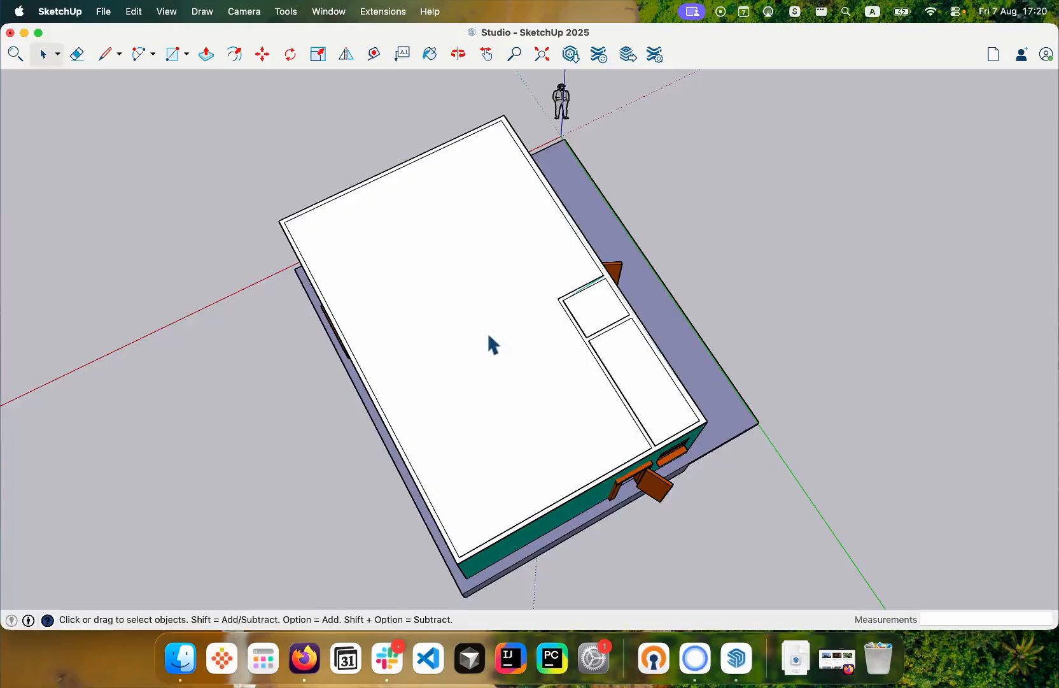
key(super+y)
click(492, 320)
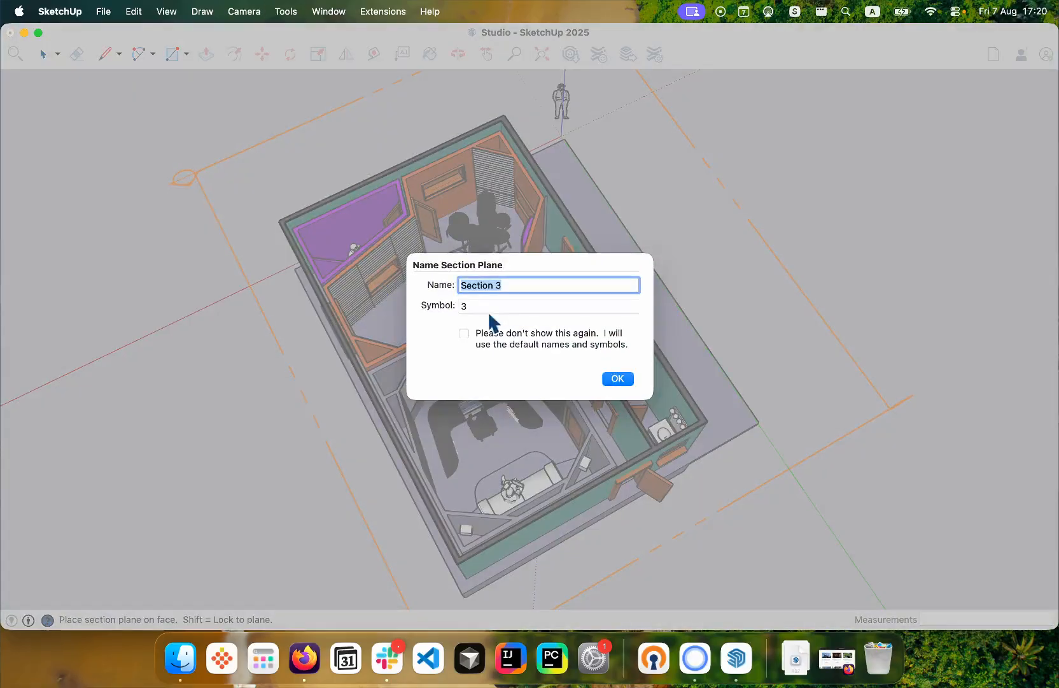
click(617, 375)
middle_drag(786, 212, 761, 213)
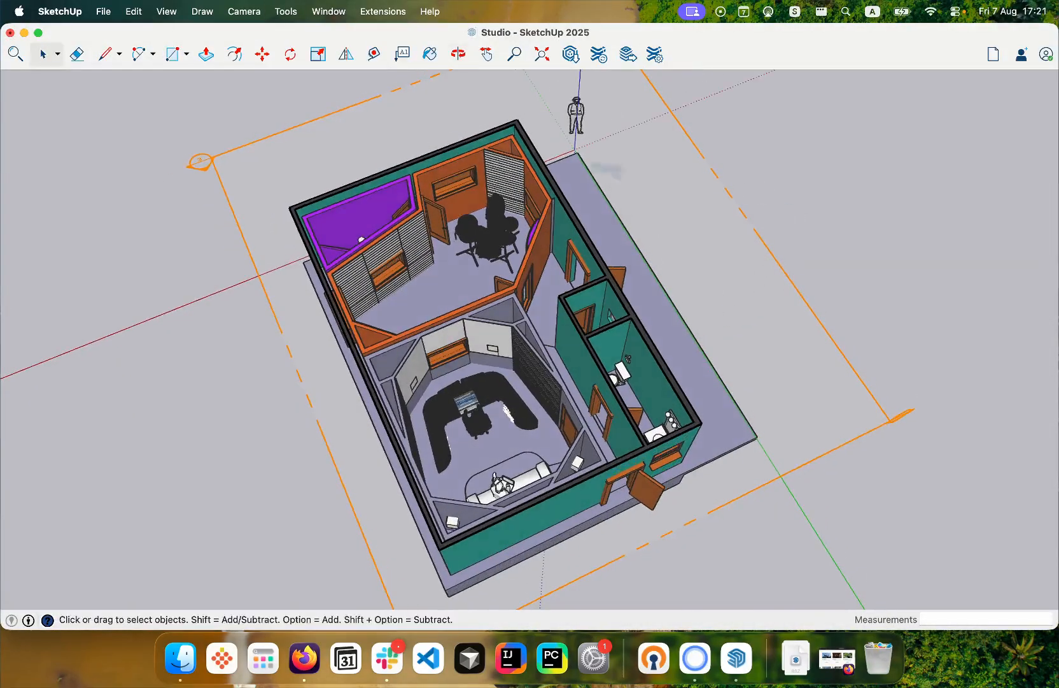
click(171, 12)
click(185, 153)
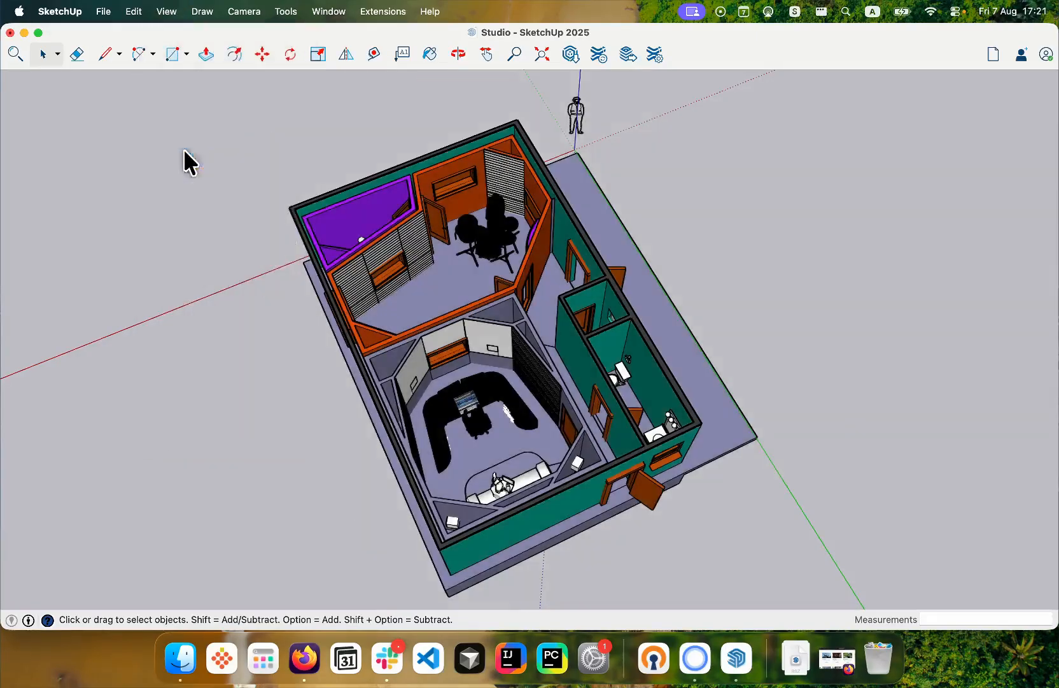
- Examine the live room, the adjoining booth and the control room of the opened studio model from several angles
scroll(314, 196, up, 3)
middle_drag(337, 202, 567, 237)
drag(566, 238, 574, 286)
drag(450, 278, 484, 328)
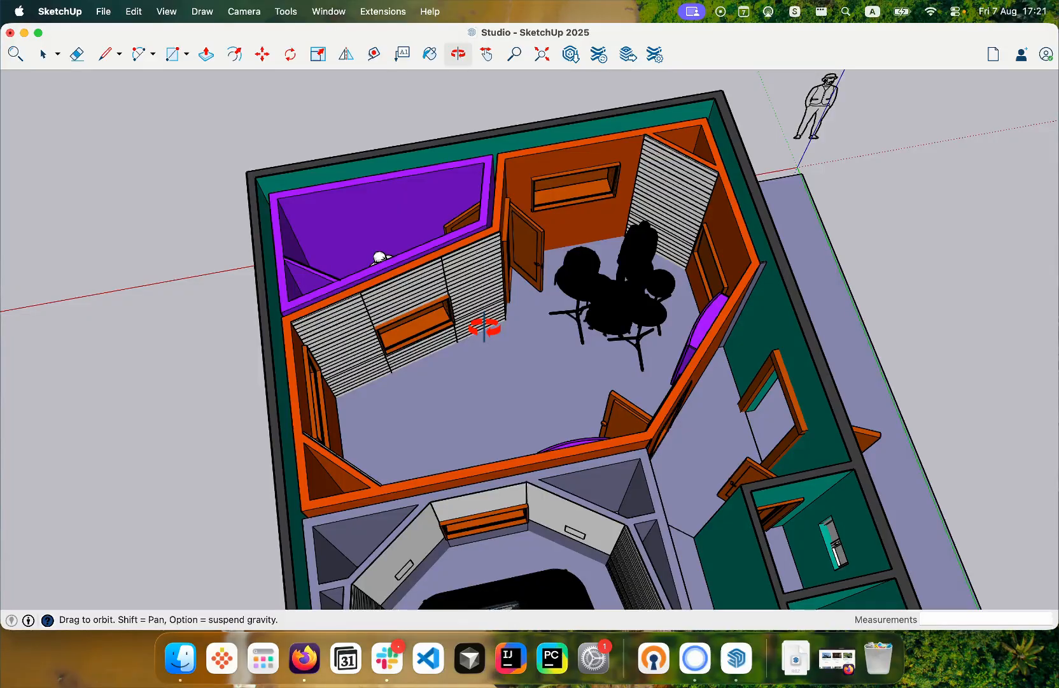
drag(484, 328, 546, 182)
key(h)
scroll(507, 319, down, 2)
key(o)
drag(506, 375, 541, 297)
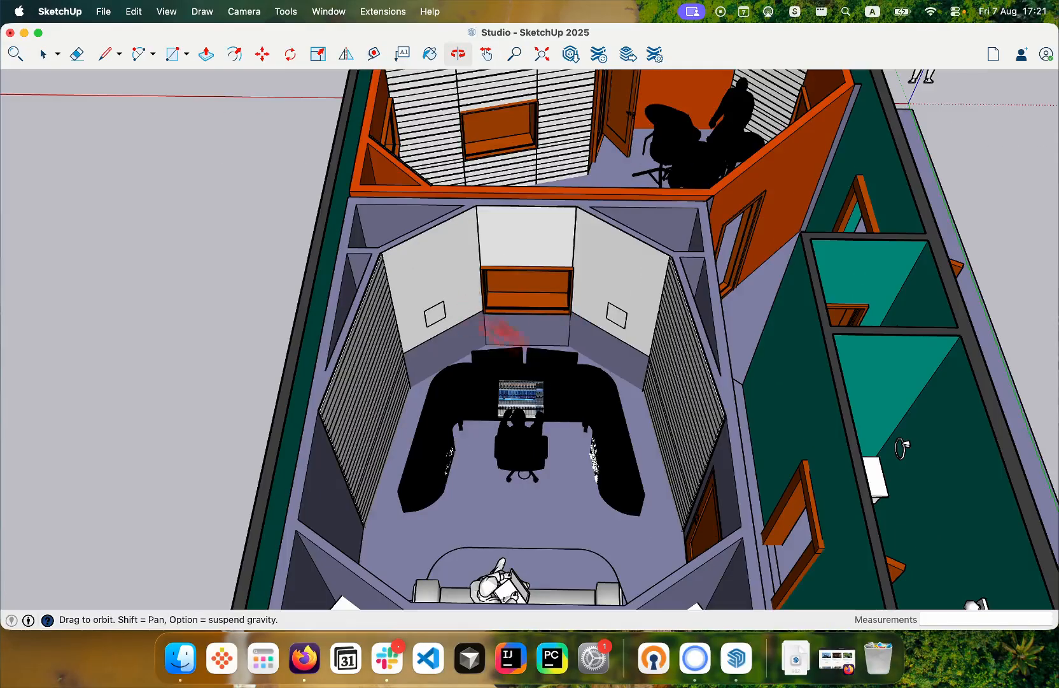
drag(576, 219, 493, 500)
key(h)
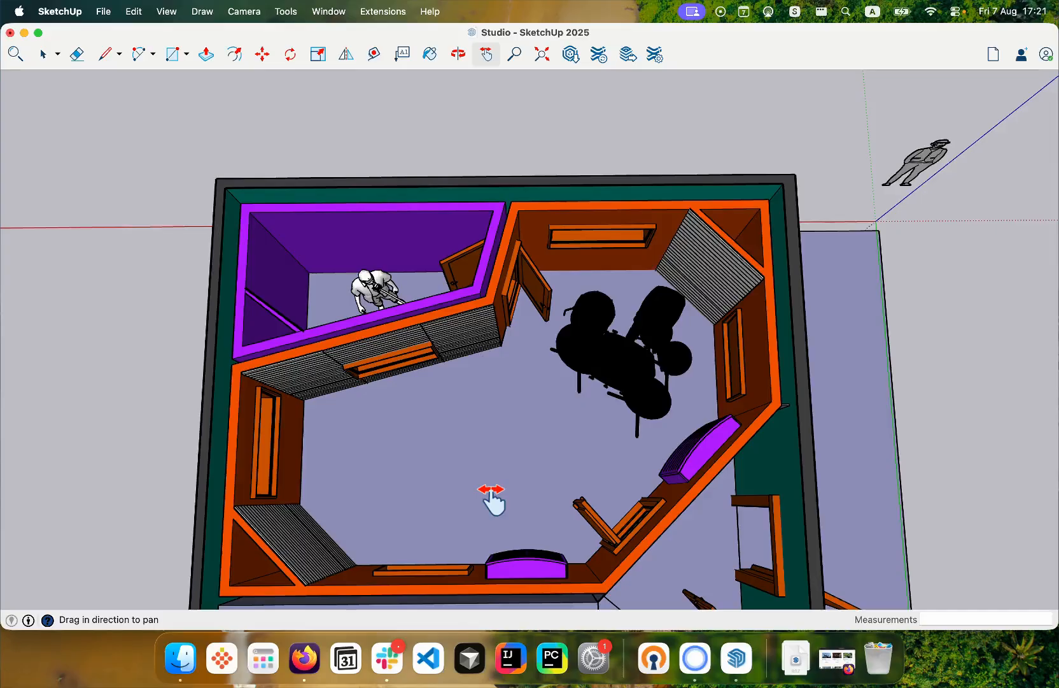
key(o)
drag(525, 451, 499, 421)
key(h)
key(o)
key(space)
key(h)
key(space)
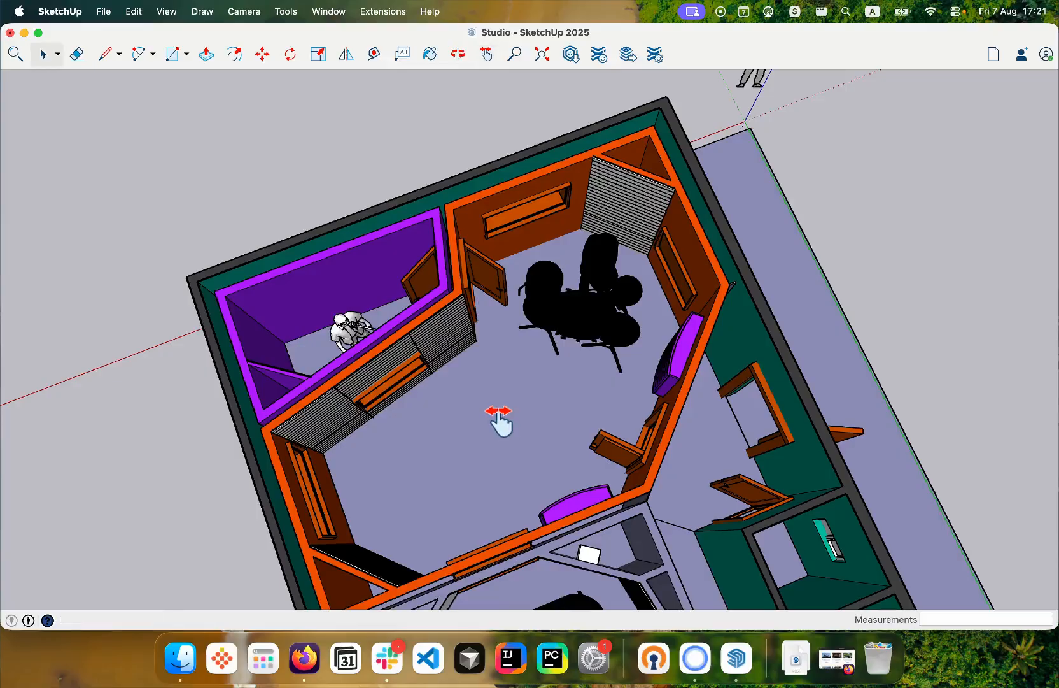
- Start the SketchAcoustics Room Modes tool and detect the live room with the drum kit
click(380, 11)
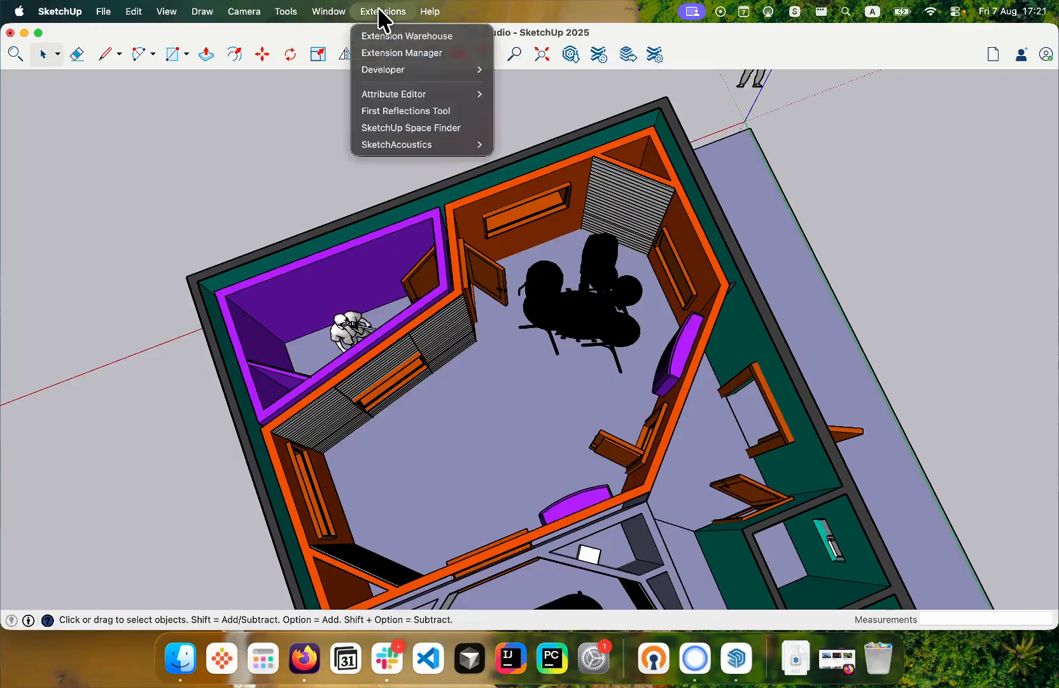
mouse_move(419, 152)
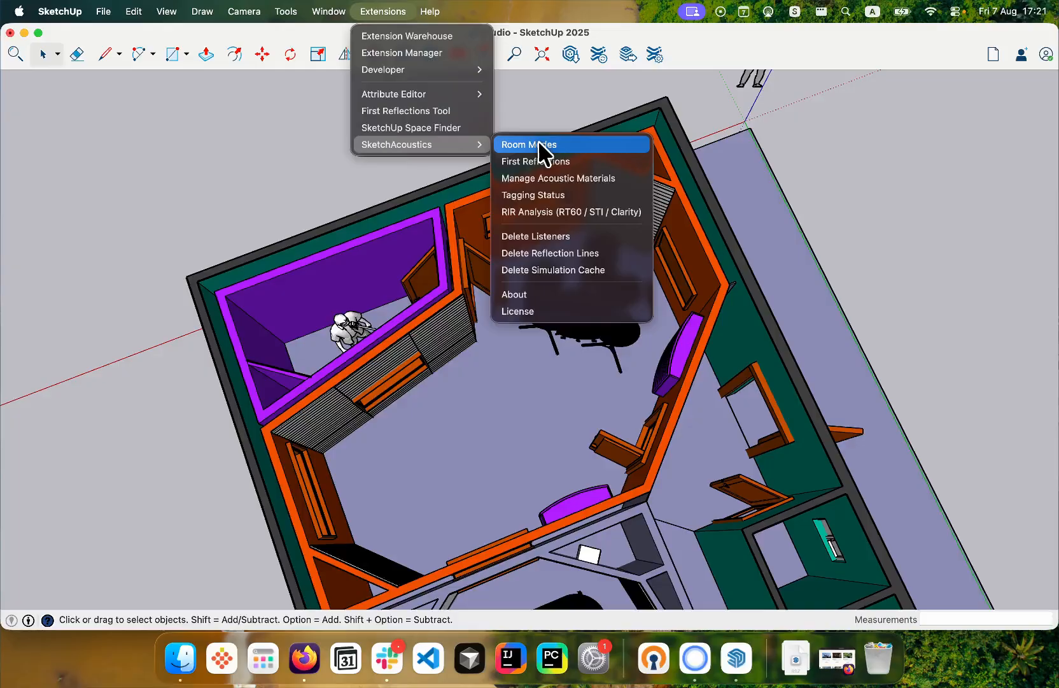
click(561, 145)
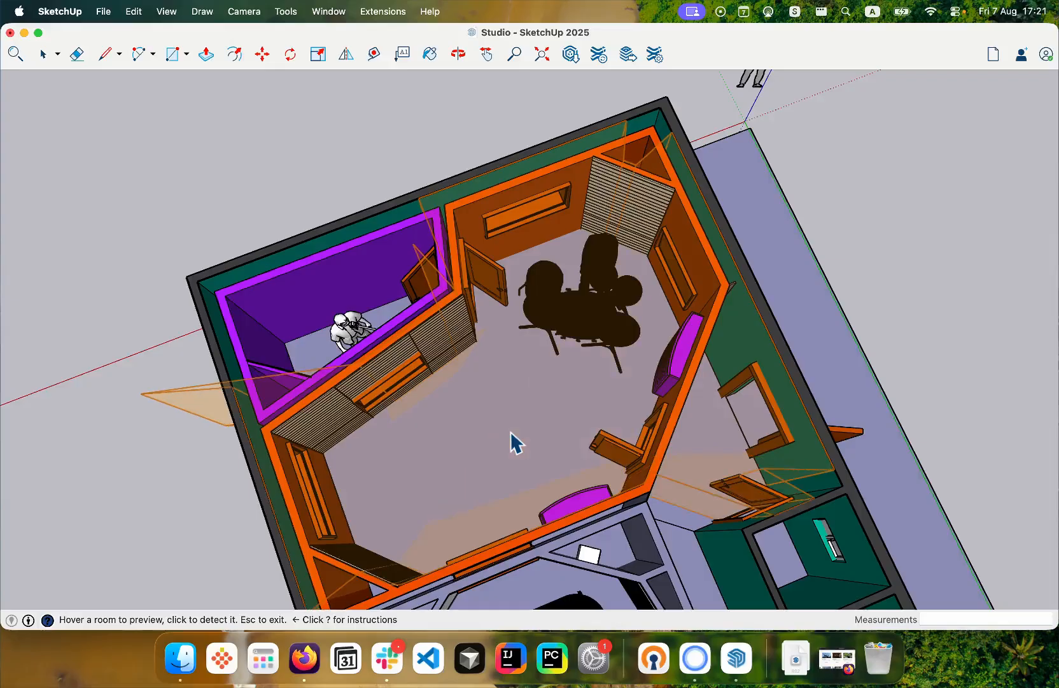
scroll(516, 443, down, 2)
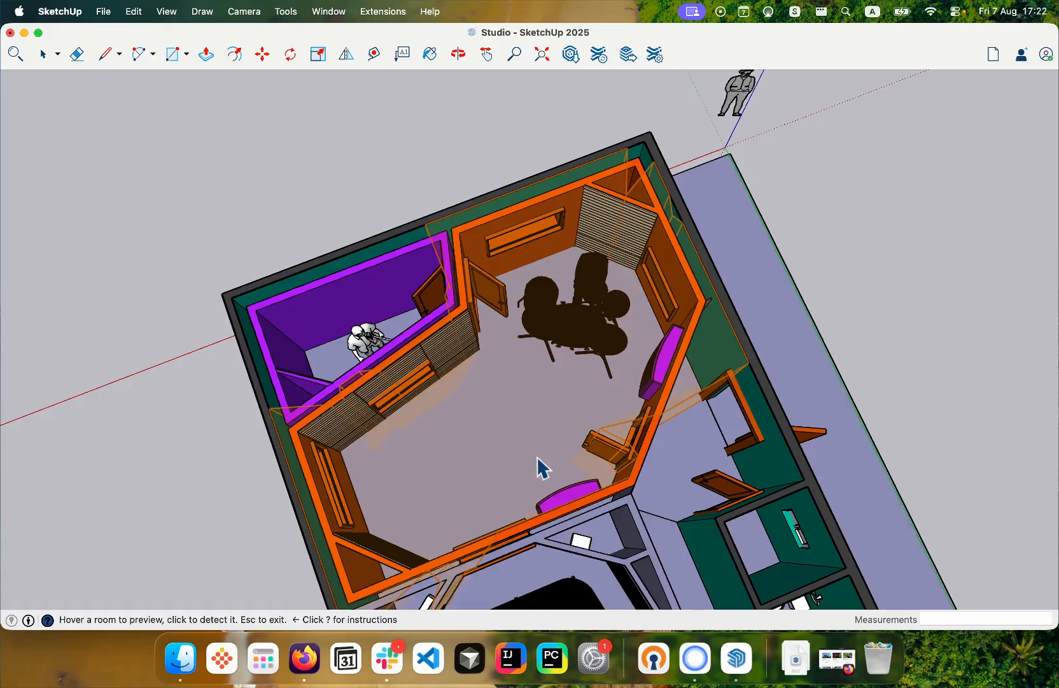
click(543, 469)
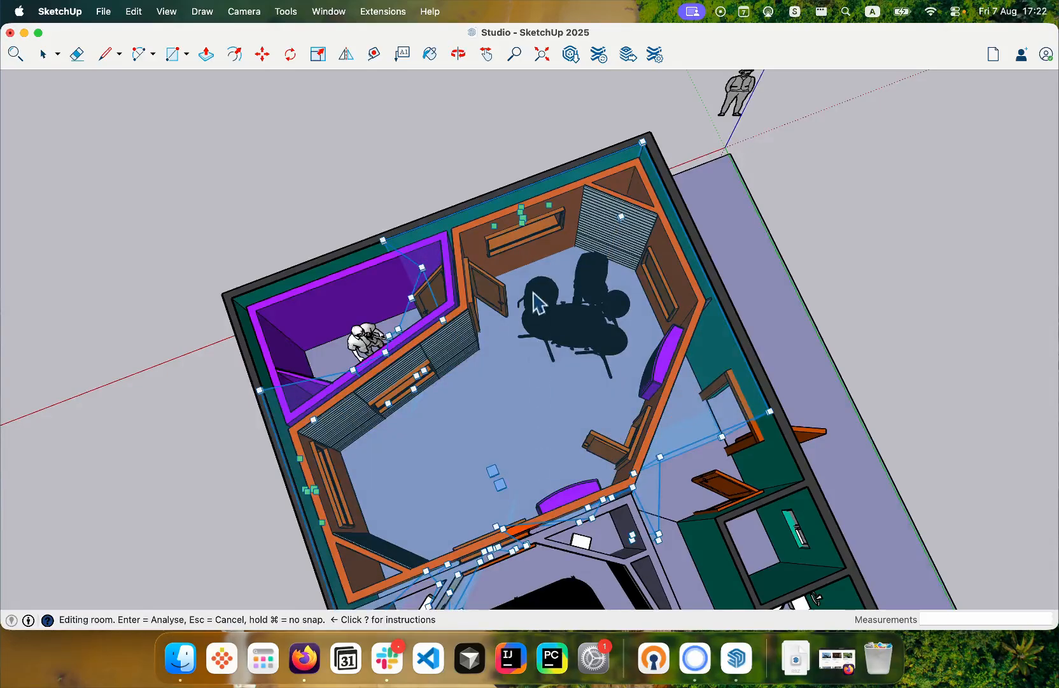
- Inspect the detected room outline from a lower angle and resume editing it with SketchAcoustics Room Modes
scroll(541, 312, down, 3)
scroll(465, 468, up, 2)
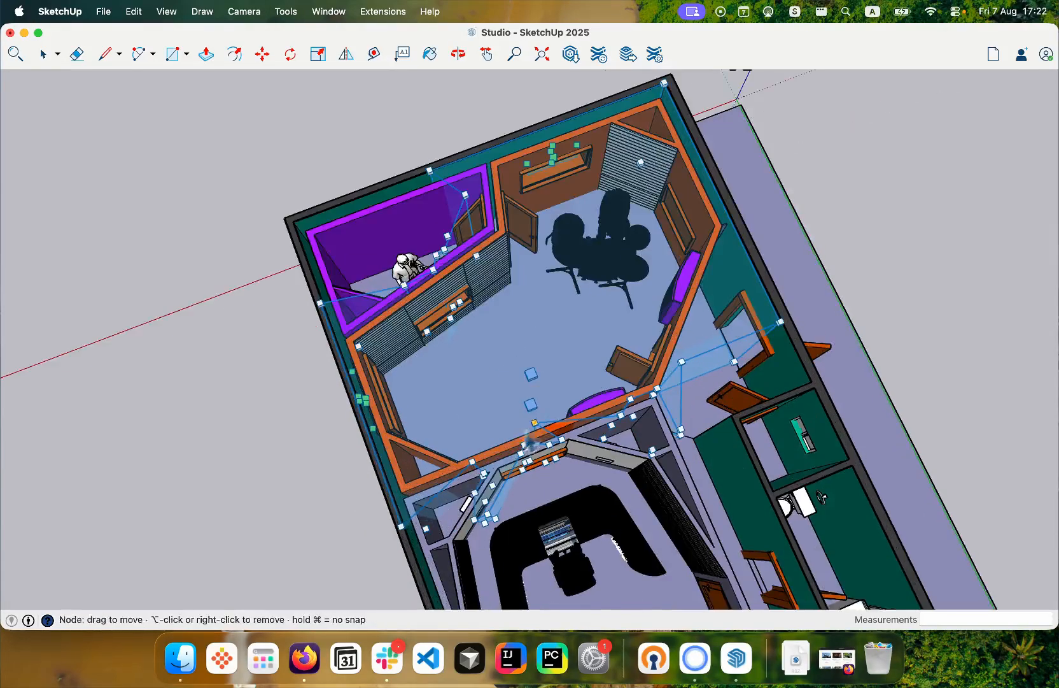
middle_drag(532, 377, 470, 282)
click(375, 11)
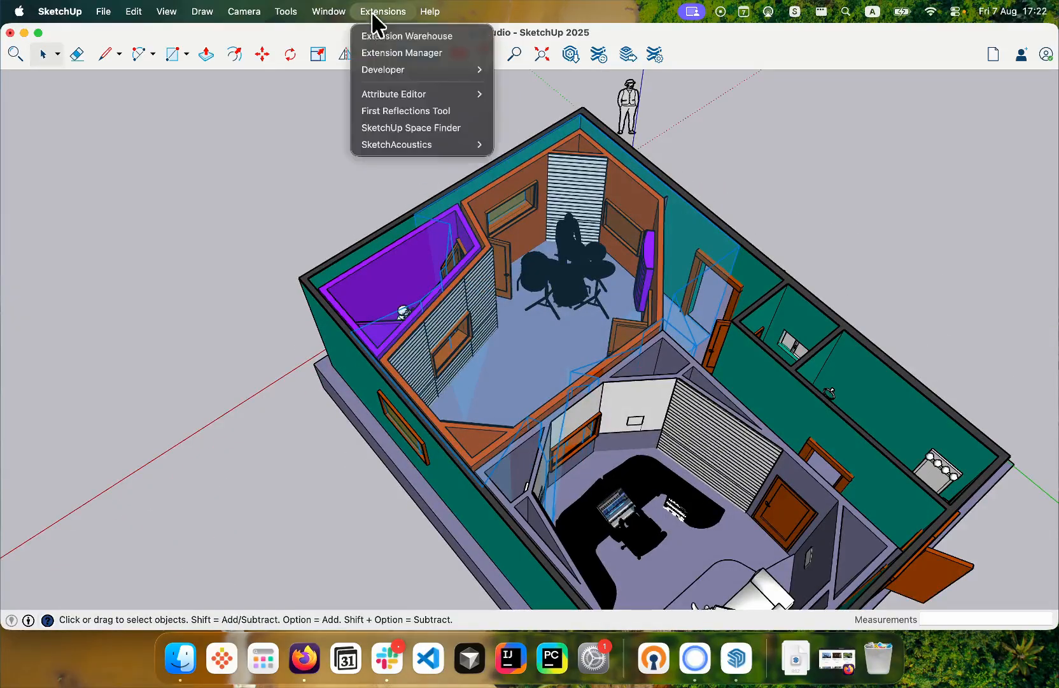
mouse_move(420, 144)
click(529, 144)
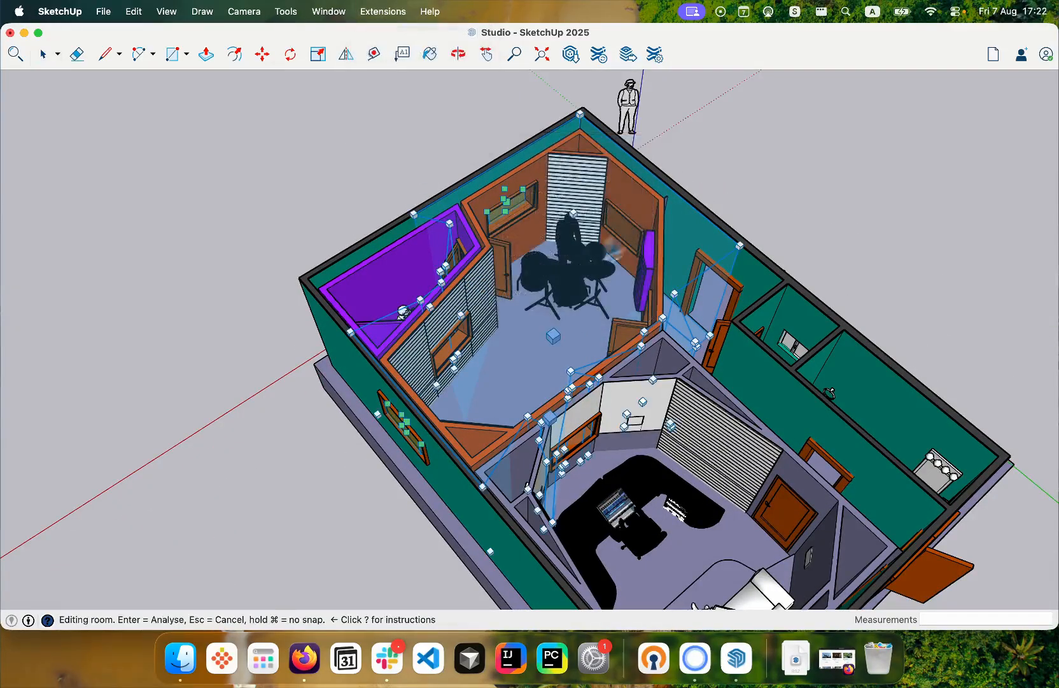
- Move the room node from the building's outer corner to the slatted panel's upper left corner behind the drummer
scroll(729, 191, up, 4)
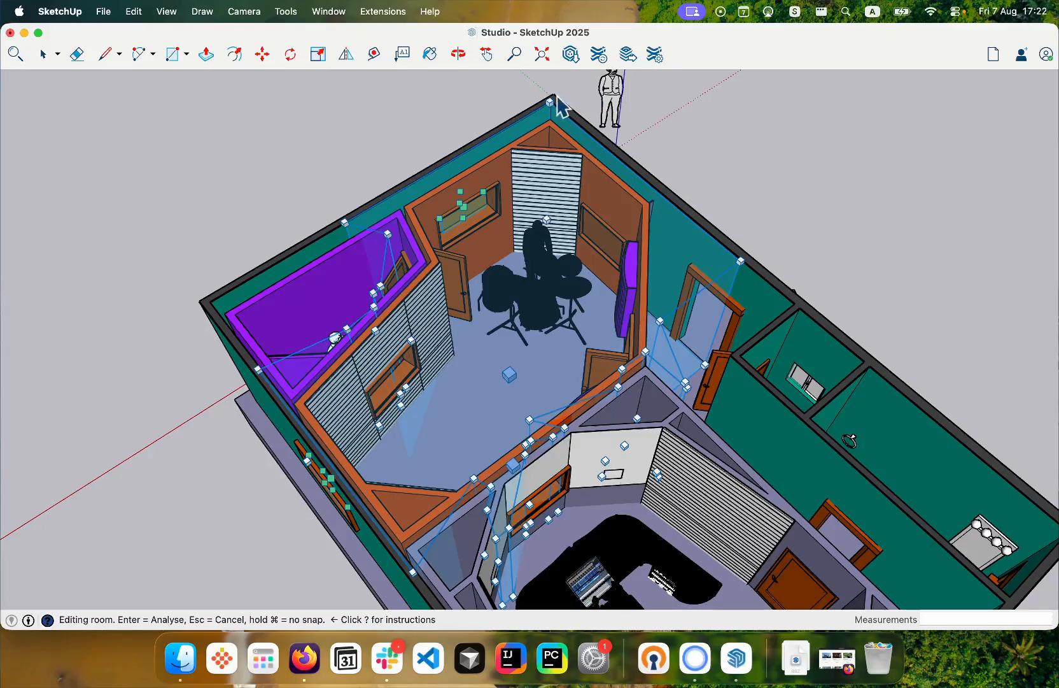
scroll(396, 415, down, 2)
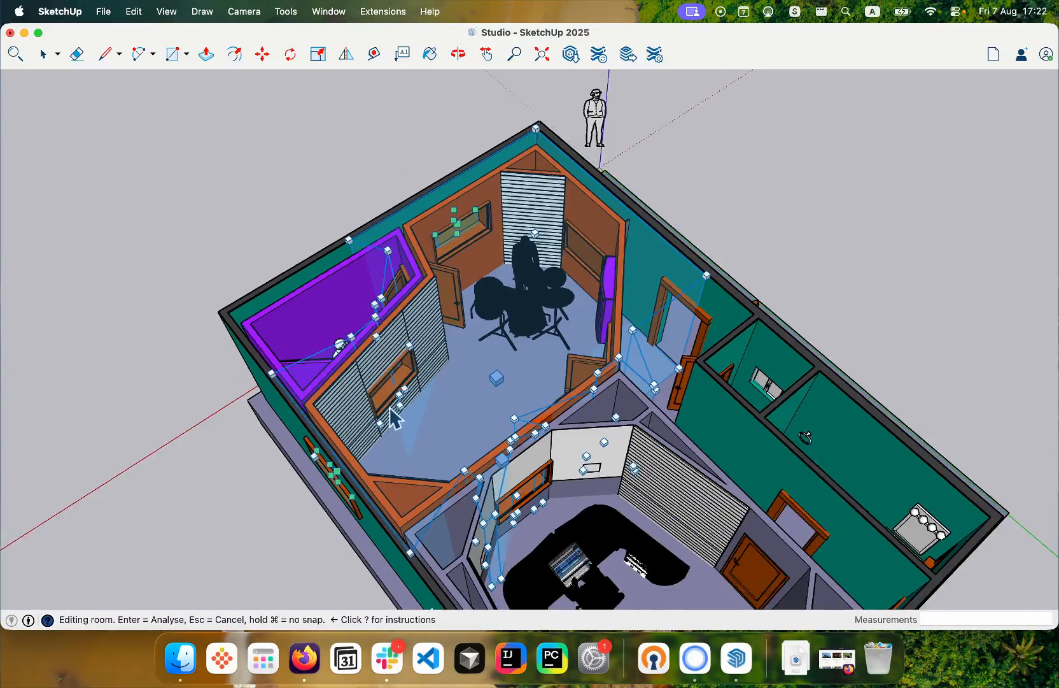
scroll(536, 113, up, 2)
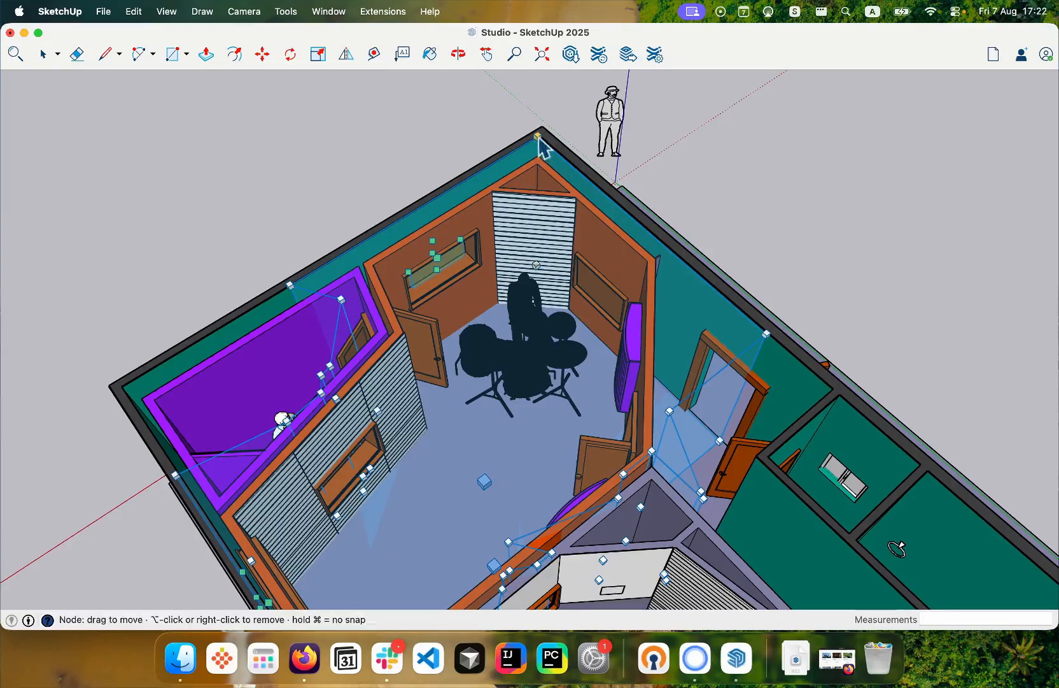
drag(538, 135, 483, 212)
scroll(502, 189, up, 5)
scroll(484, 212, down, 3)
- Add a room node at the slatted panel's upper right corner and fit the neighbouring node to the wall corner beside the open door
scroll(484, 216, down, 1)
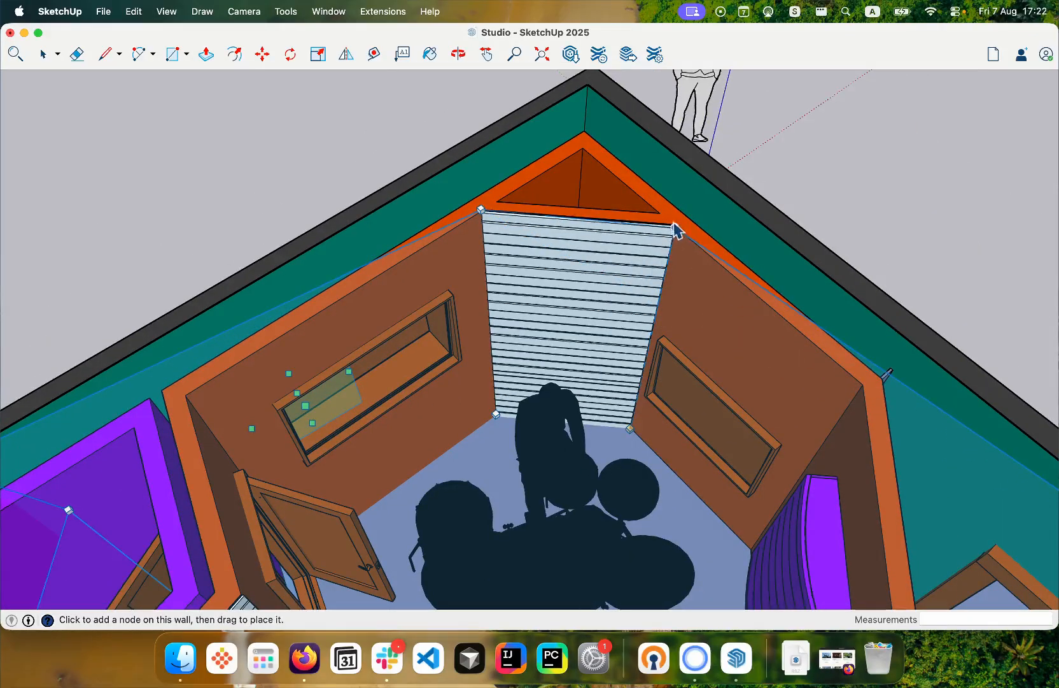
scroll(675, 227, up, 6)
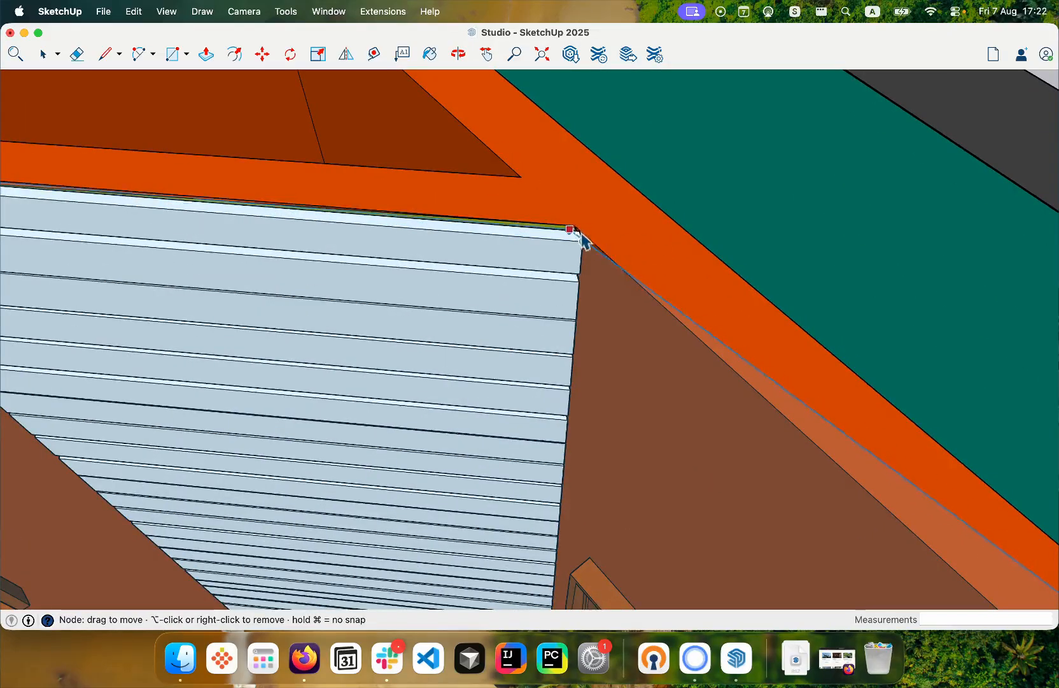
scroll(585, 242, down, 6)
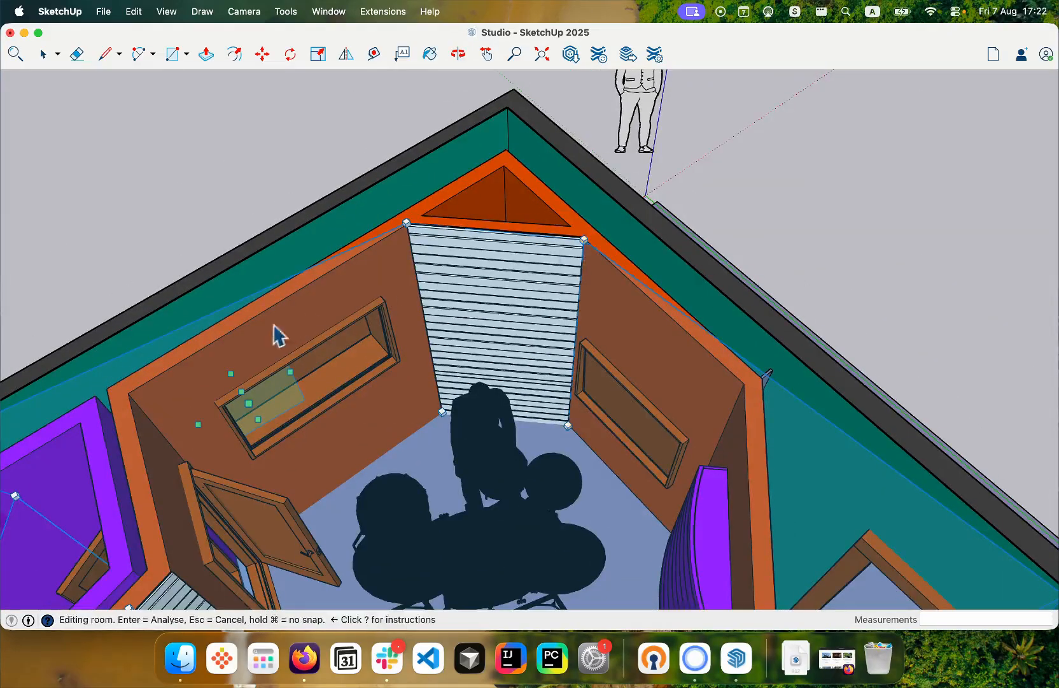
scroll(277, 334, down, 3)
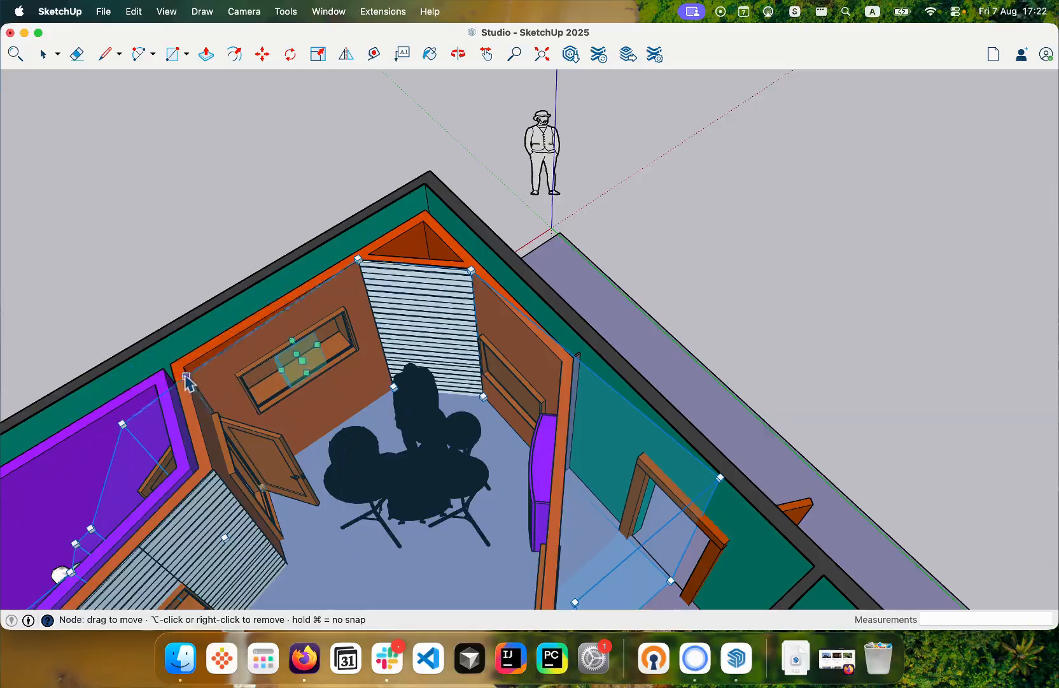
drag(186, 377, 182, 366)
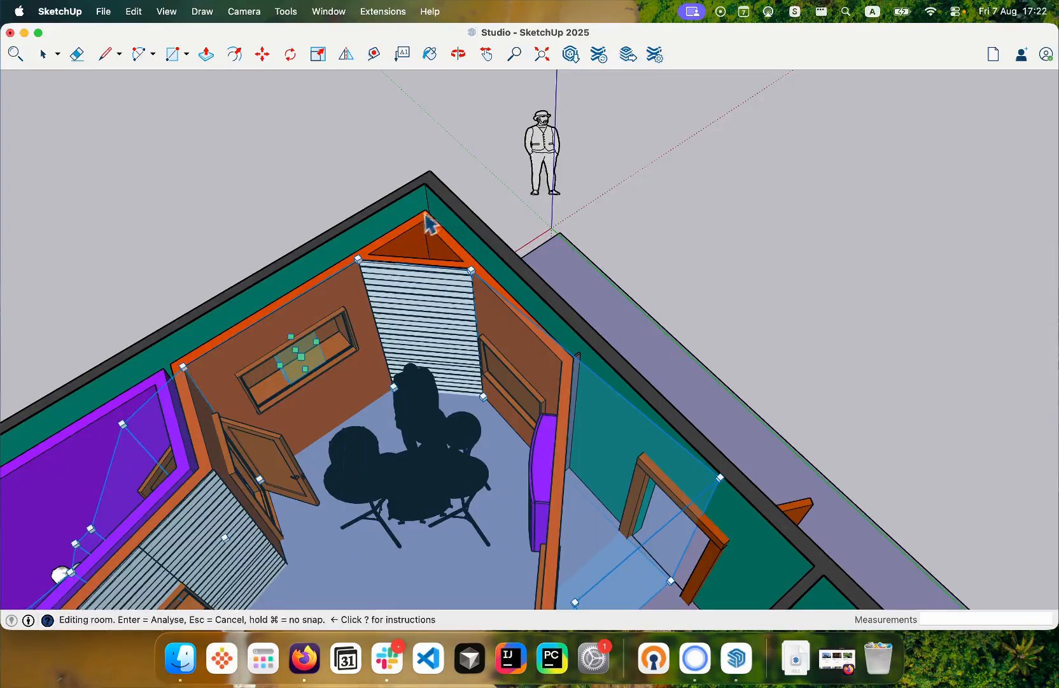
- Resize the detected window area on the wall left of the drummer to fill the whole window opening
scroll(280, 363, up, 3)
scroll(311, 356, up, 3)
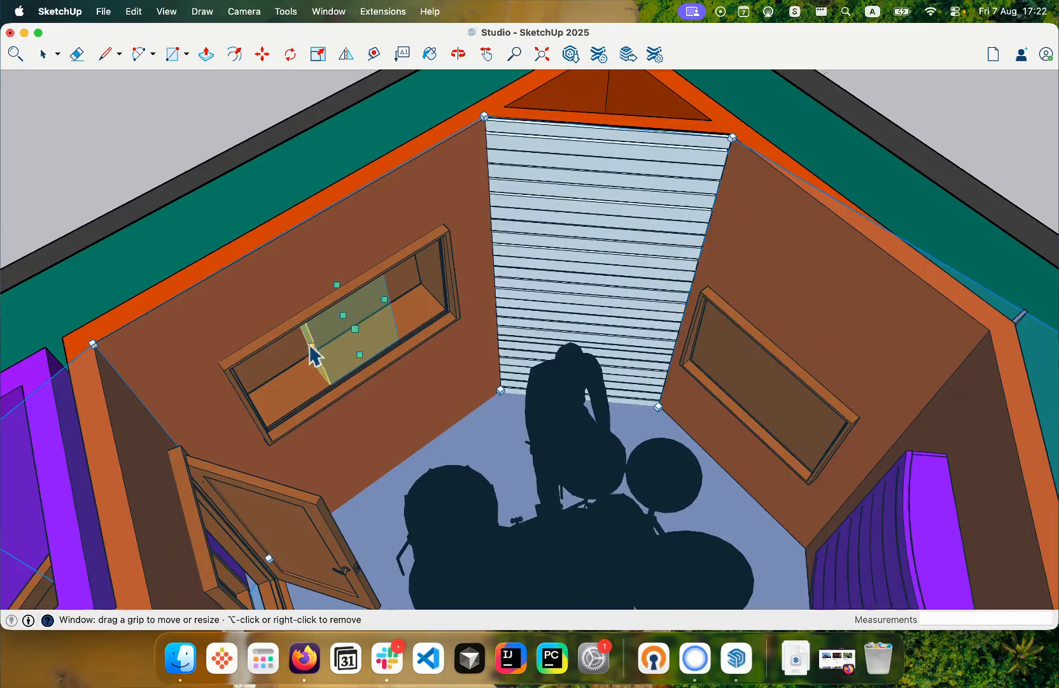
drag(313, 346, 293, 354)
mouse_move(333, 319)
mouse_down()
mouse_move(297, 295)
mouse_move(334, 329)
mouse_move(321, 313)
mouse_up()
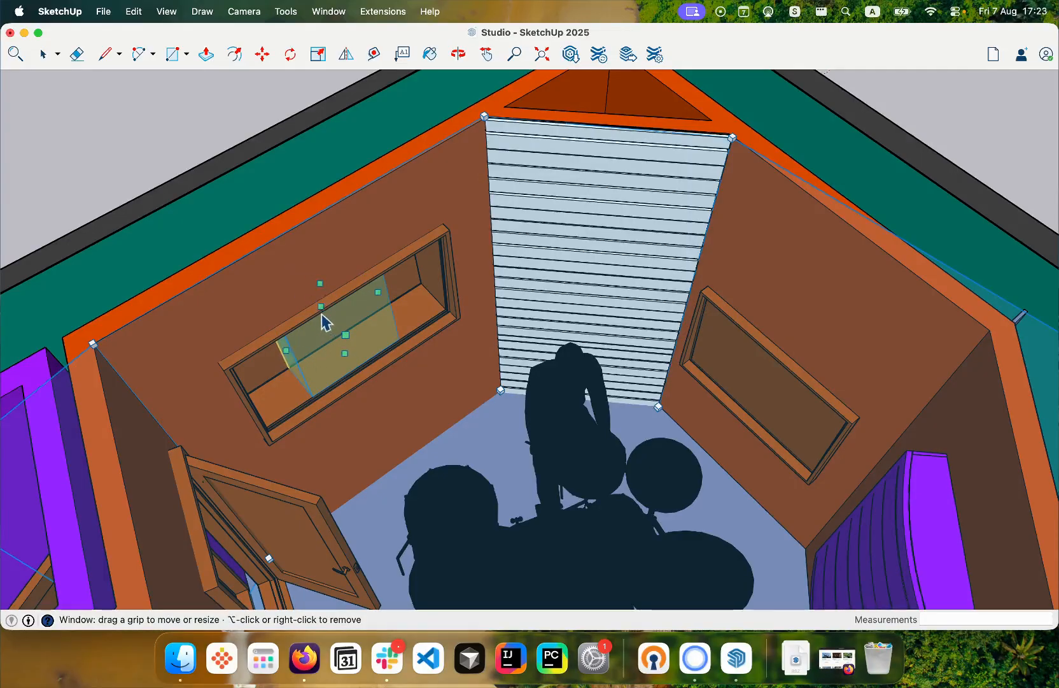
scroll(282, 394, up, 3)
scroll(288, 369, up, 2)
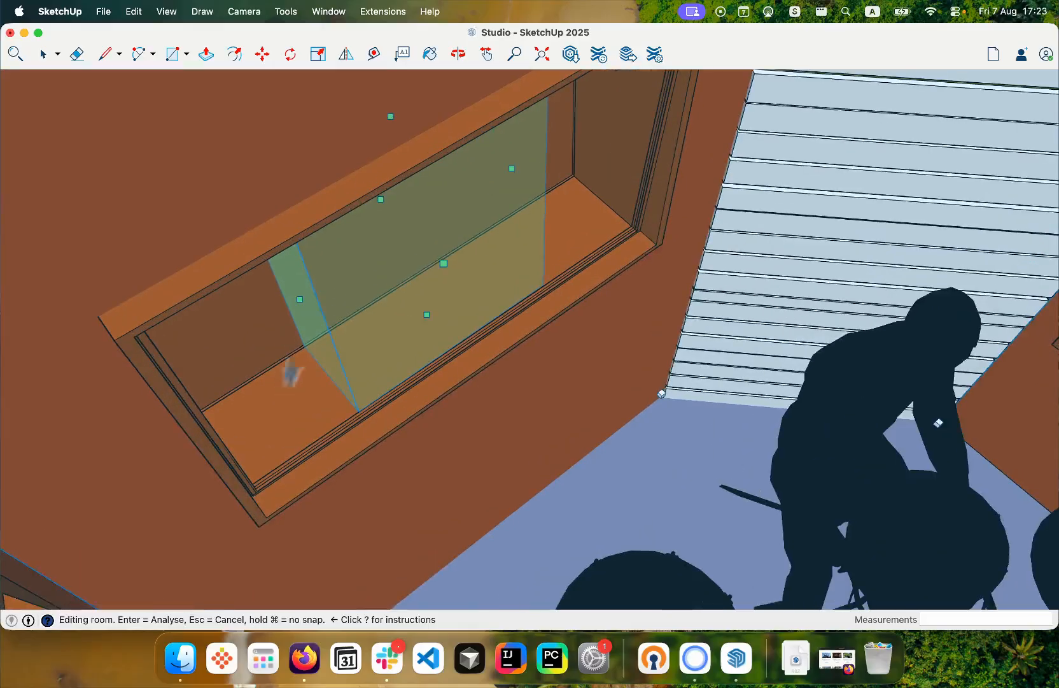
drag(382, 200, 383, 208)
scroll(383, 208, down, 3)
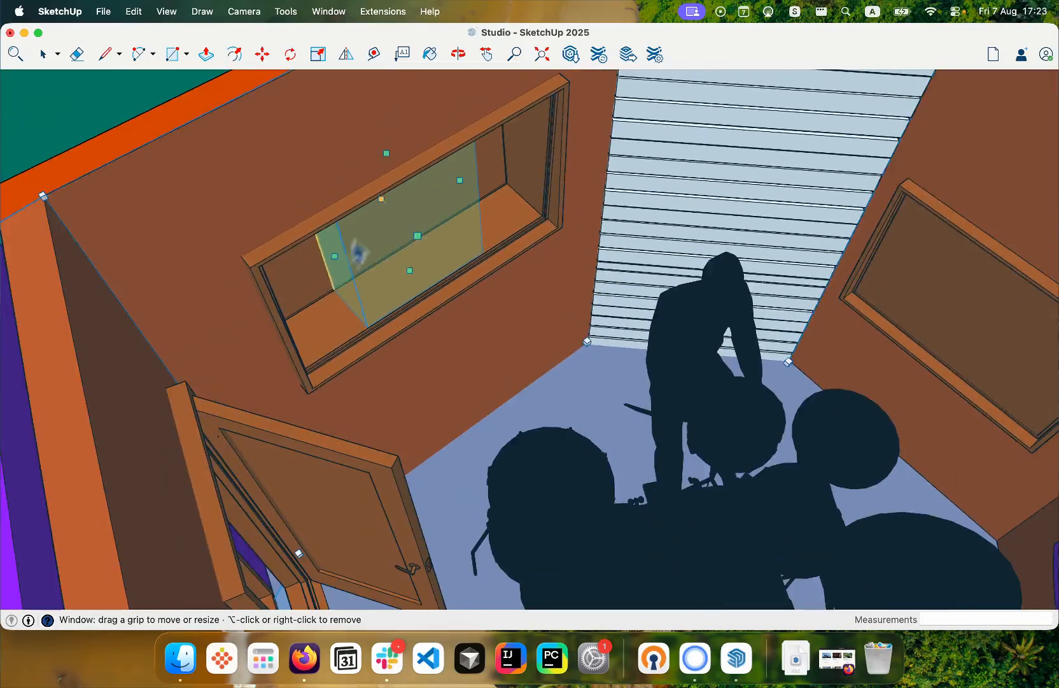
drag(340, 266, 265, 299)
drag(460, 180, 530, 178)
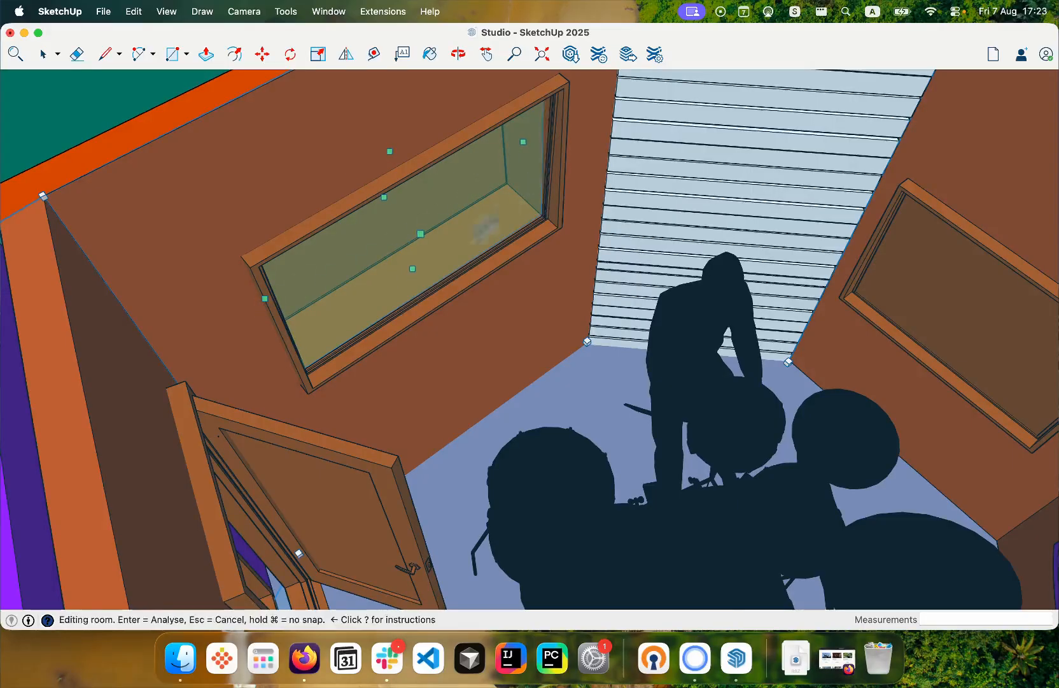
- Move the stray room node from the purple booth to the live room's wall corner at the end of the long slatted wall
scroll(372, 322, down, 5)
scroll(372, 321, down, 2)
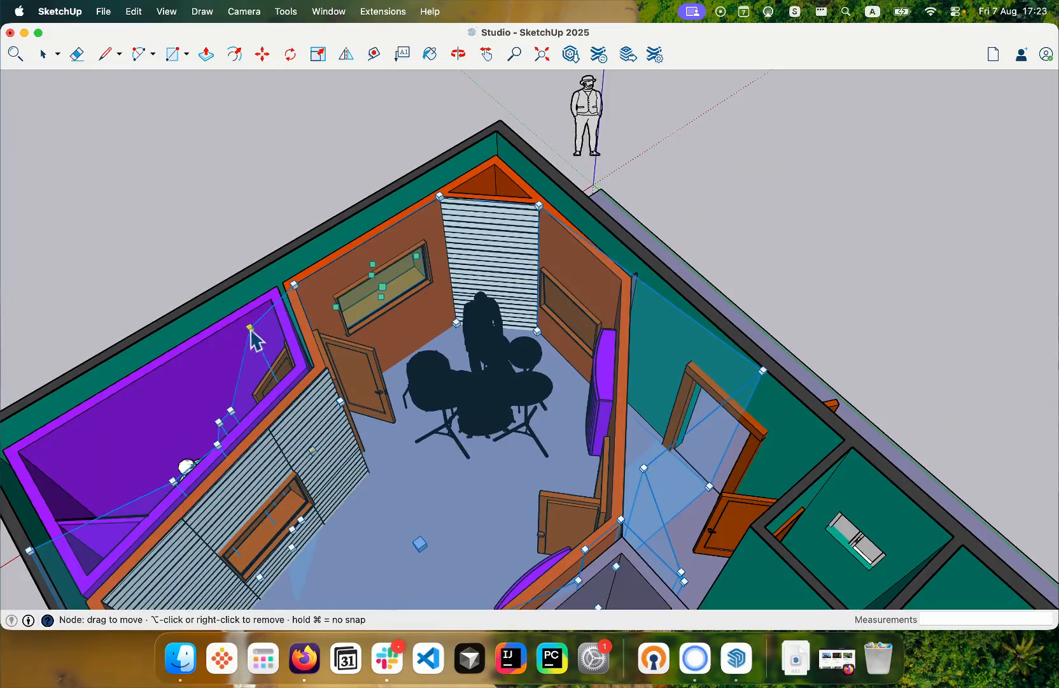
drag(254, 325, 327, 367)
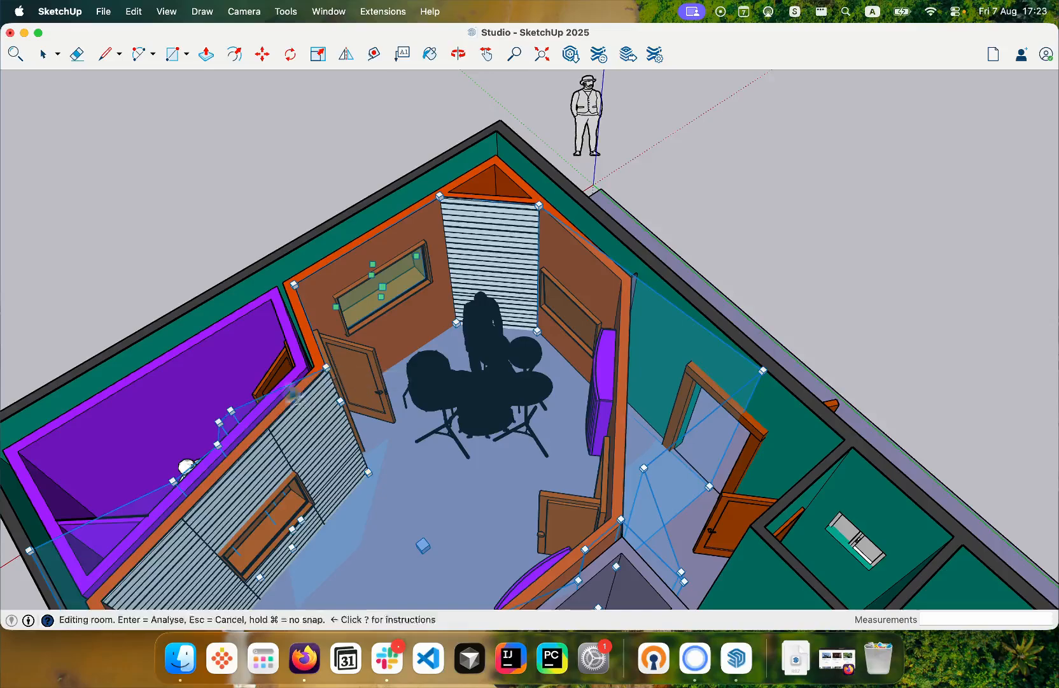
scroll(178, 428, down, 2)
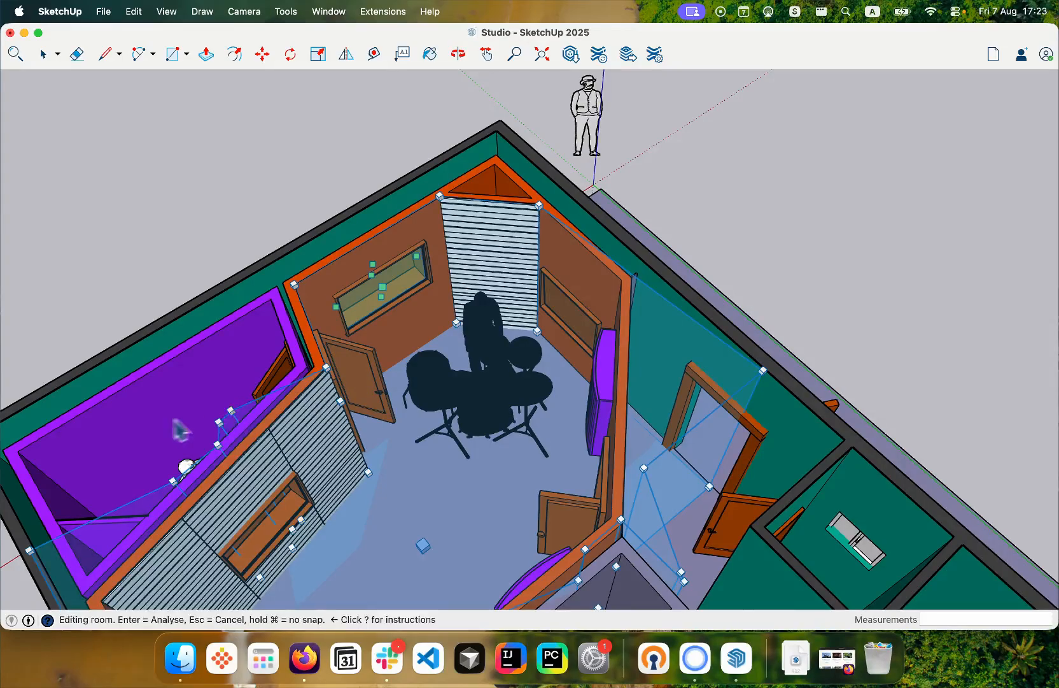
- Remove the three stray room nodes near the booth door behind the long slatted wall
scroll(125, 470, up, 6)
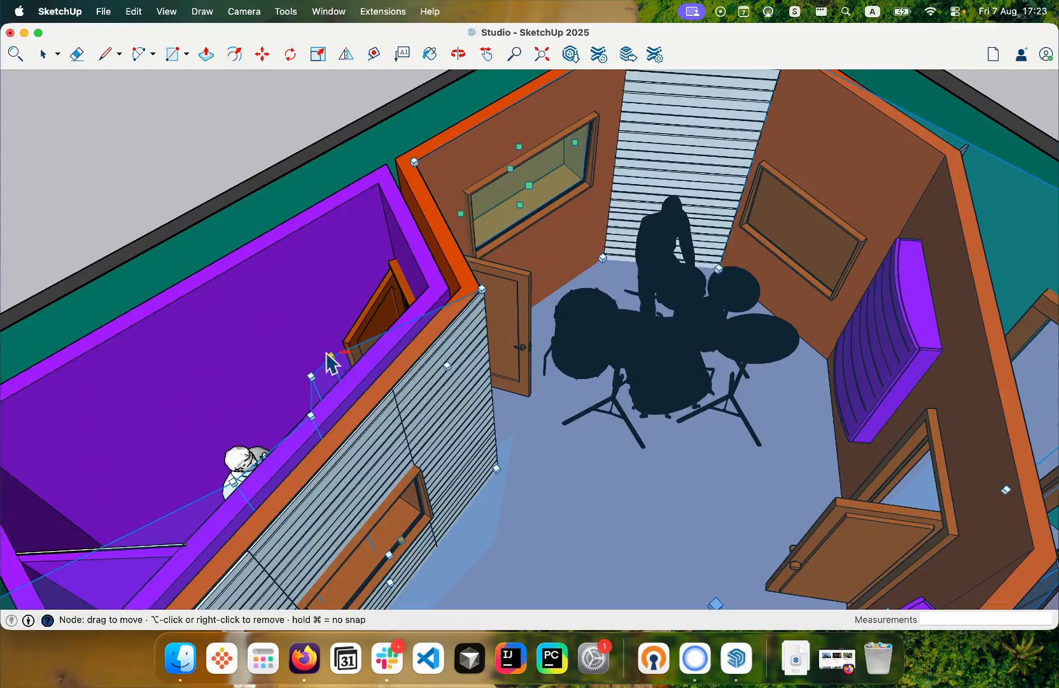
right_click(332, 358)
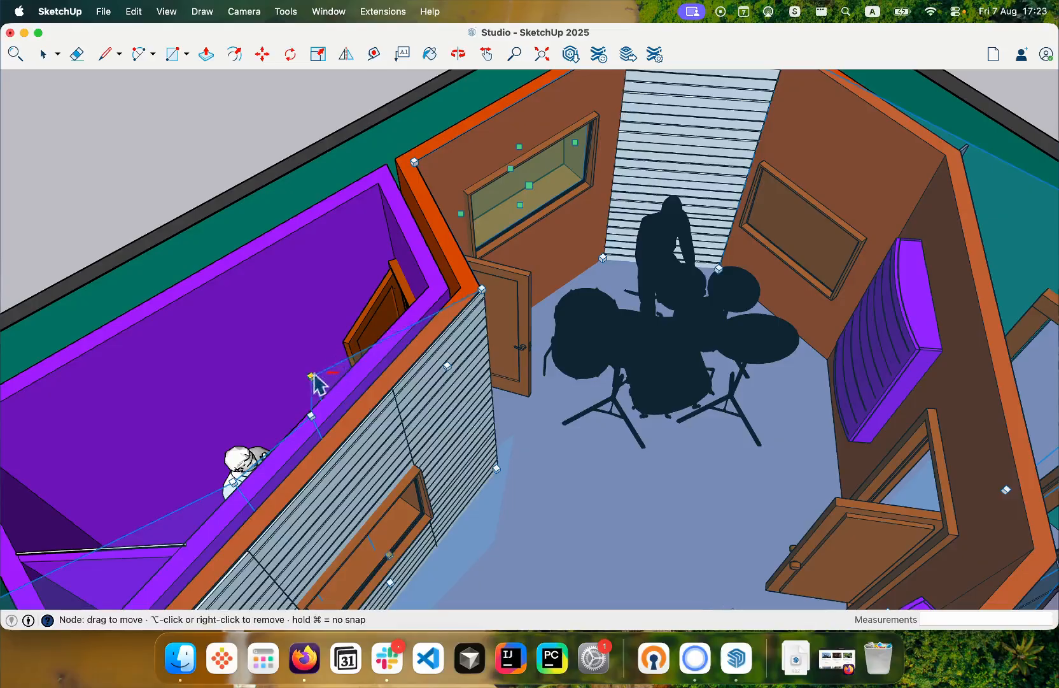
right_click(312, 377)
right_click(313, 416)
scroll(344, 364, down, 3)
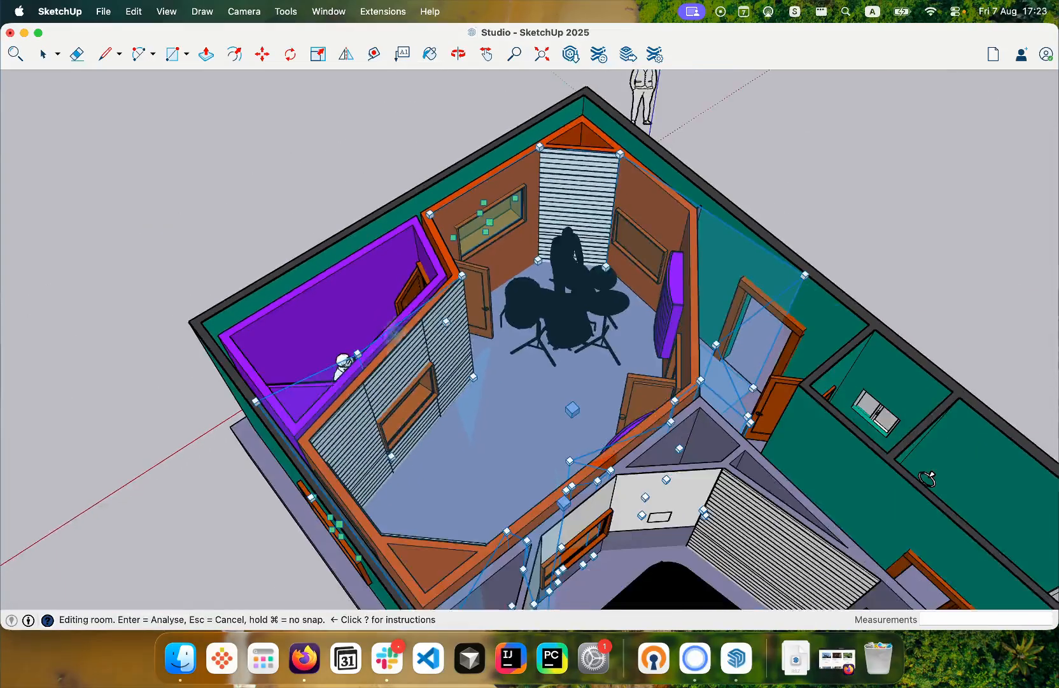
- Move the stray room node outside the purple booth to the live room's wall corner at the far end of the slatted wall
scroll(360, 361, up, 1)
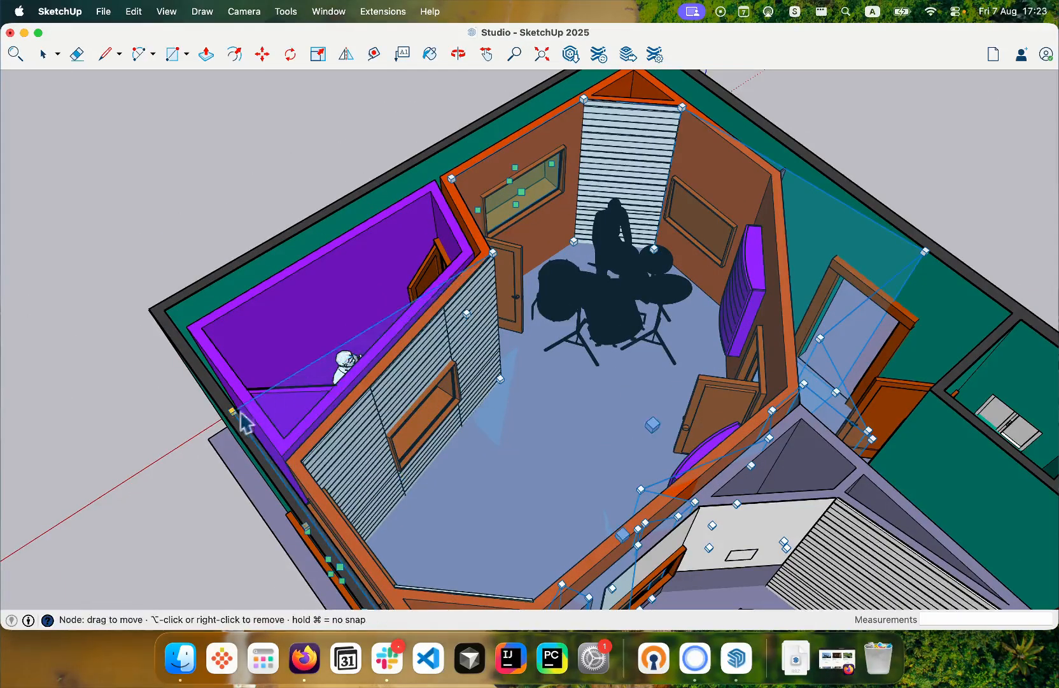
drag(233, 411, 301, 465)
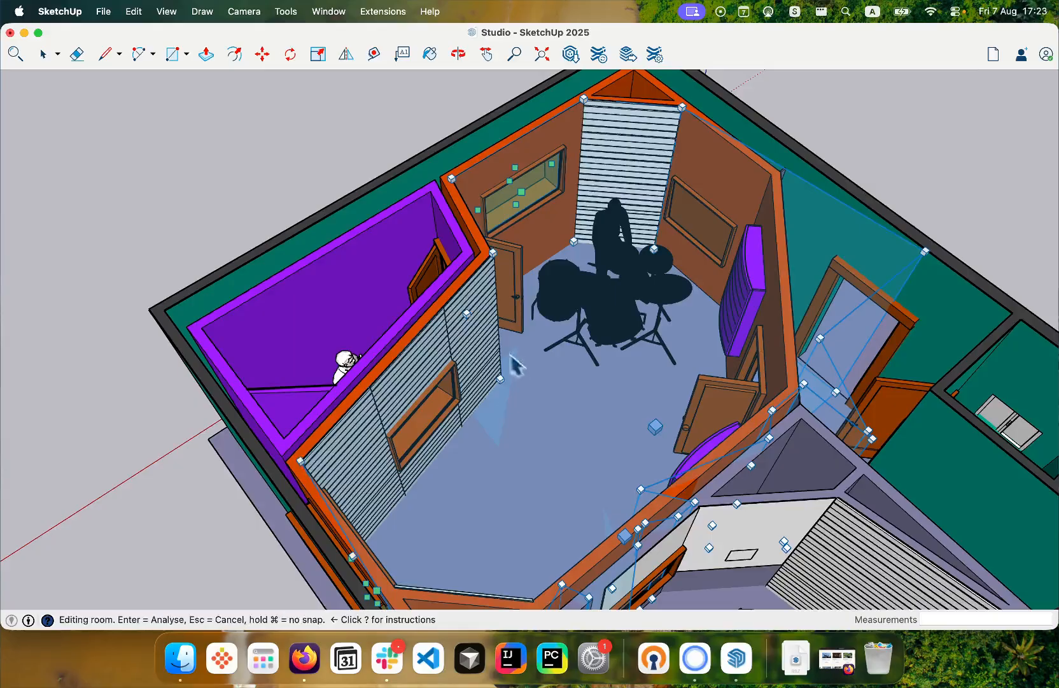
scroll(464, 343, down, 3)
scroll(395, 519, up, 2)
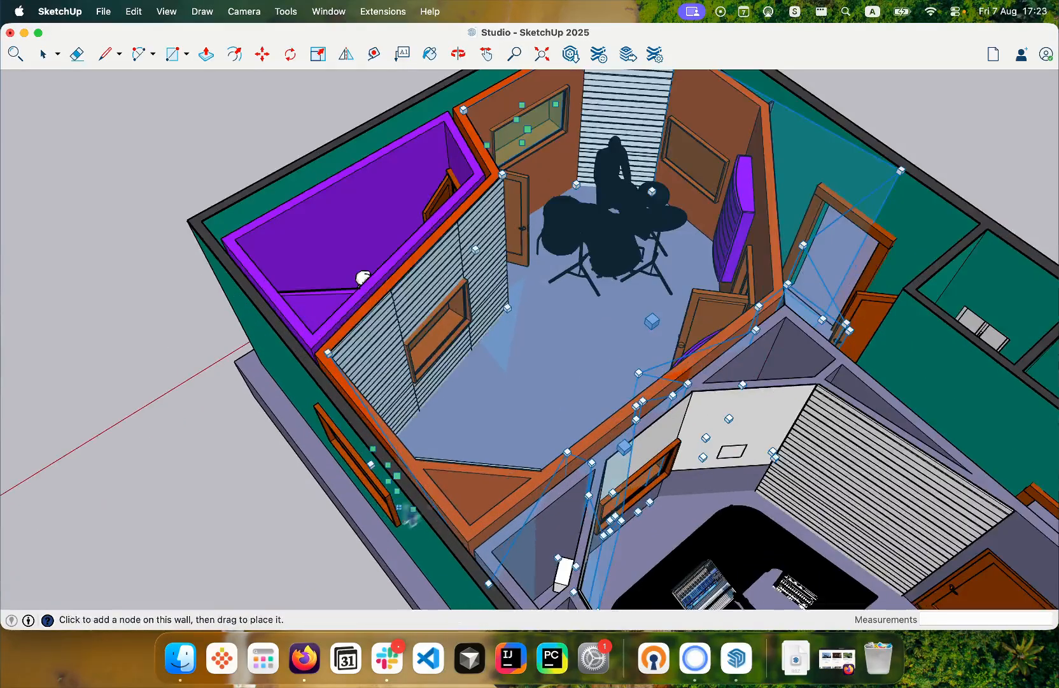
- Fit the room nodes to both ends of the diagonal corner panel beside the live room's outer window
scroll(510, 236, down, 1)
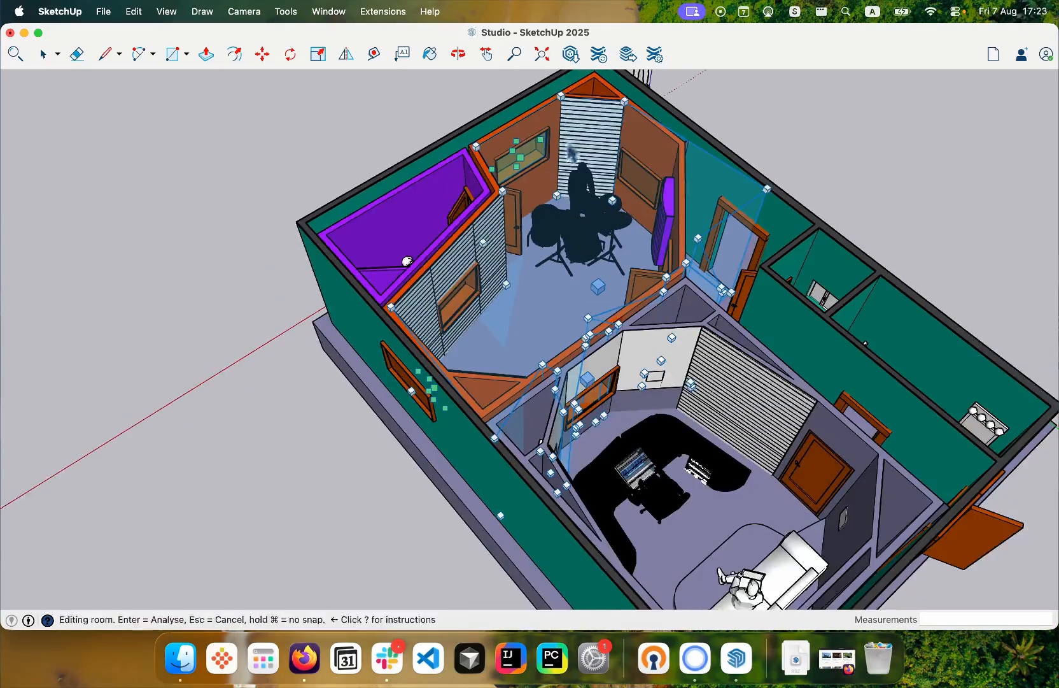
scroll(490, 445, up, 2)
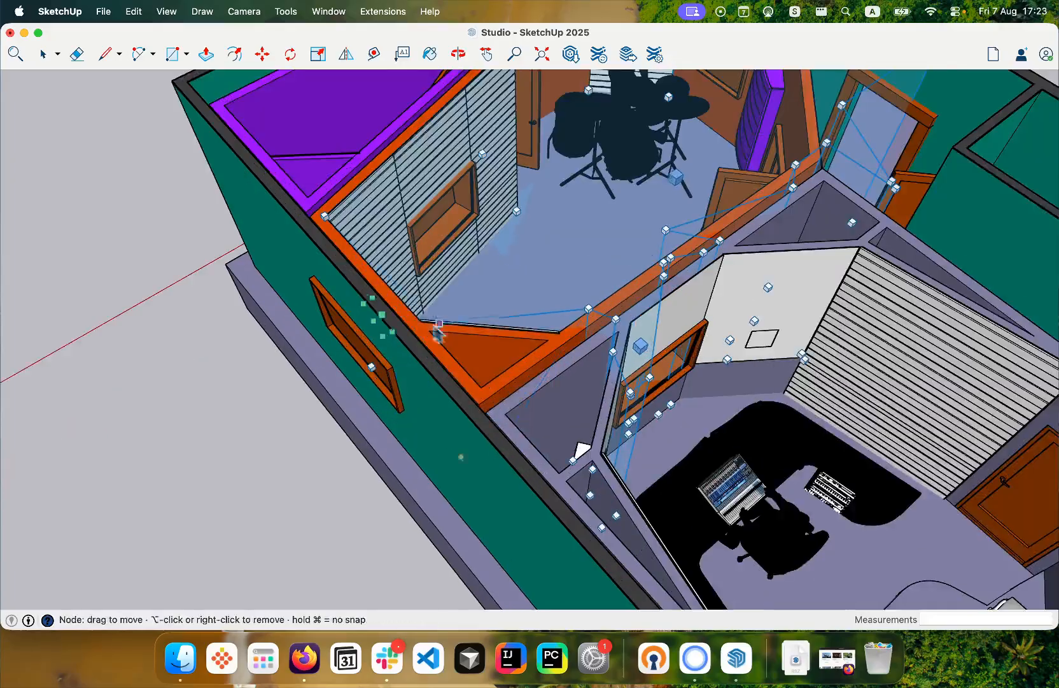
scroll(359, 309, up, 2)
scroll(341, 299, up, 1)
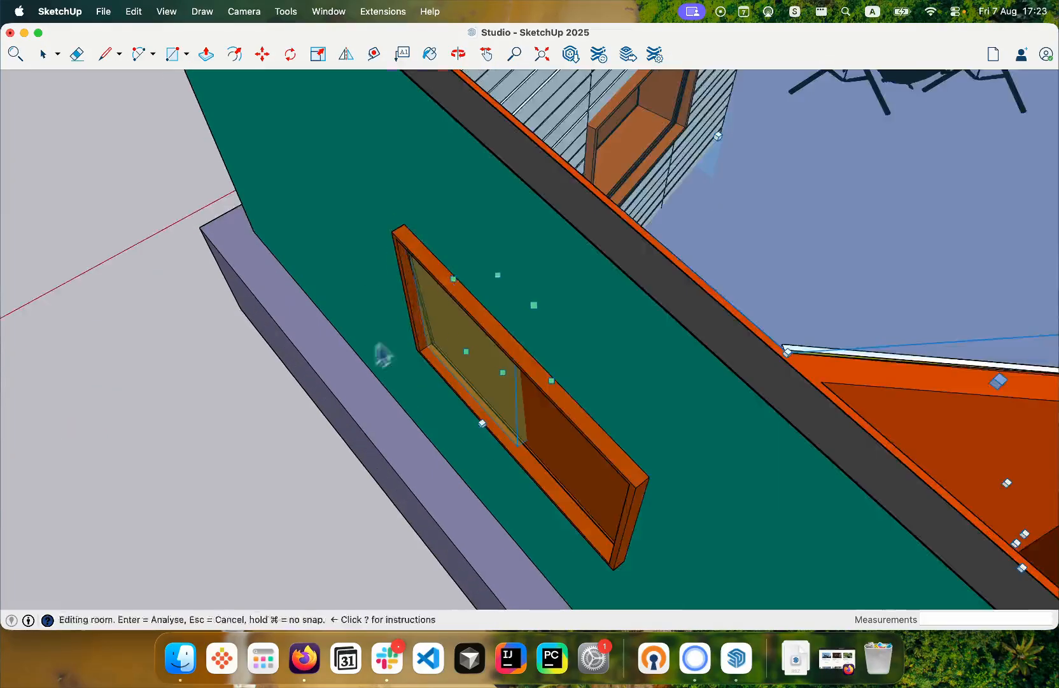
scroll(497, 401, down, 1)
scroll(504, 461, down, 3)
alt+click(545, 466)
scroll(630, 368, up, 3)
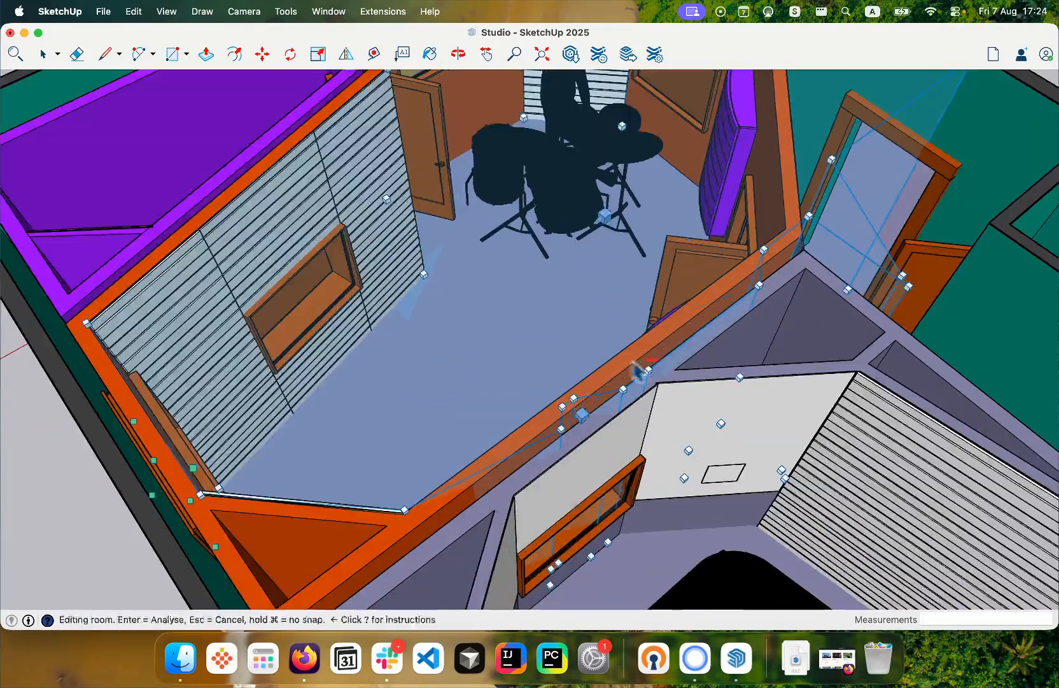
- Remove the stray nodes along the control-room wall and corridor doorway, and fit the remaining ones to the live room's wall corners
alt+click(613, 503)
scroll(580, 438, down, 4)
scroll(764, 255, up, 2)
alt+click(739, 280)
scroll(634, 382, up, 2)
alt+click(682, 467)
alt+click(640, 360)
scroll(548, 384, down, 4)
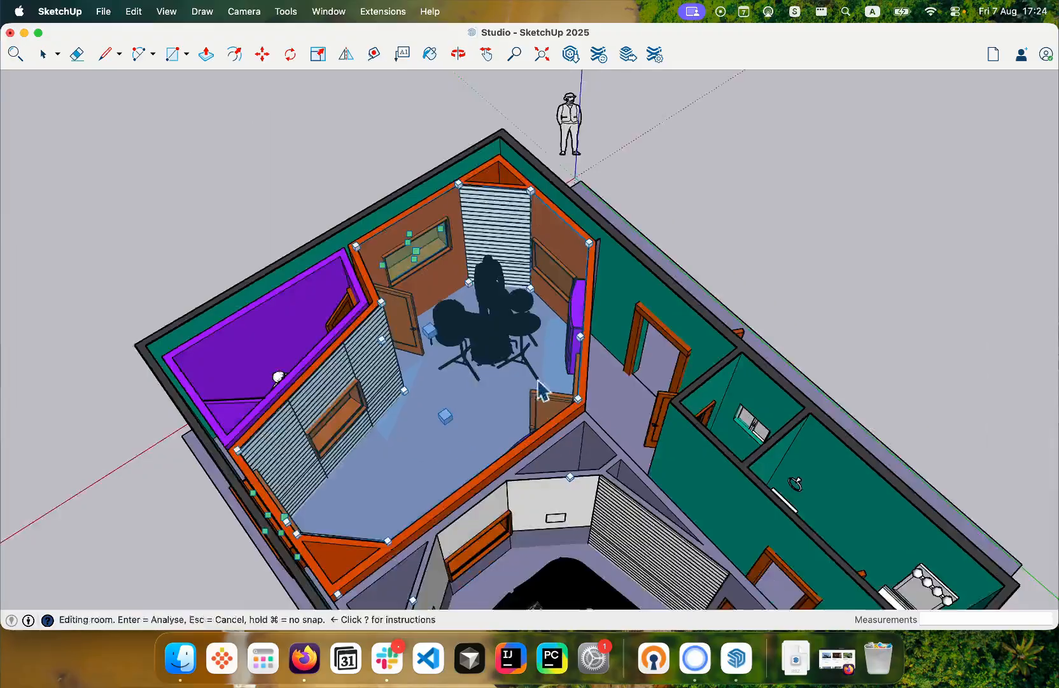
- Examine the ceiling handle above the drum kit and the corrected outline of the live room
scroll(204, 563, up, 3)
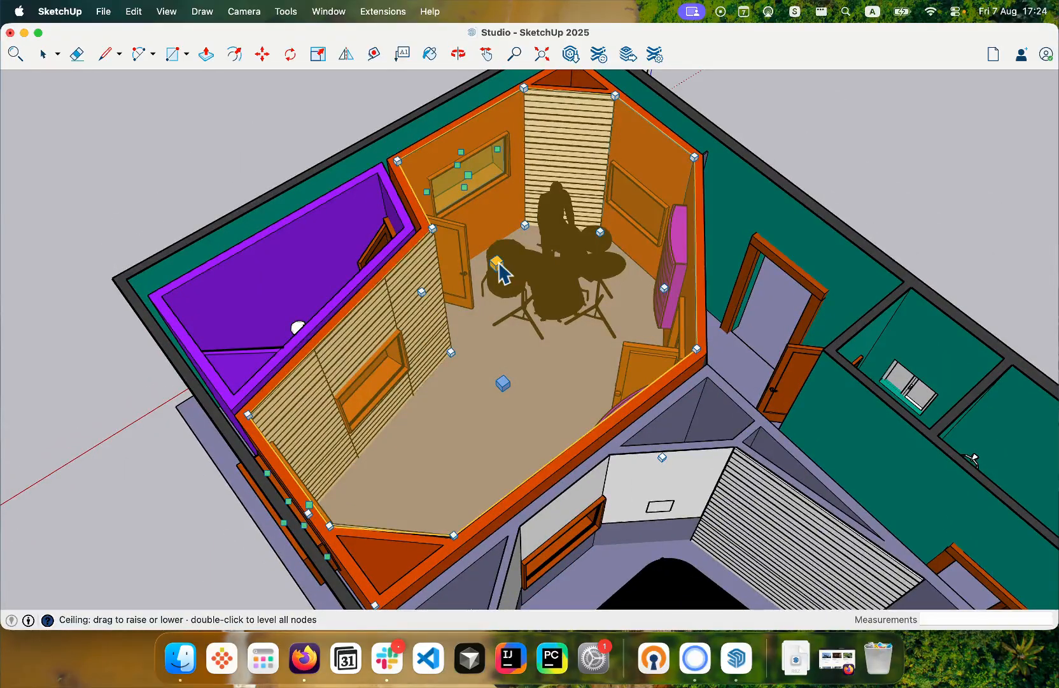
click(496, 267)
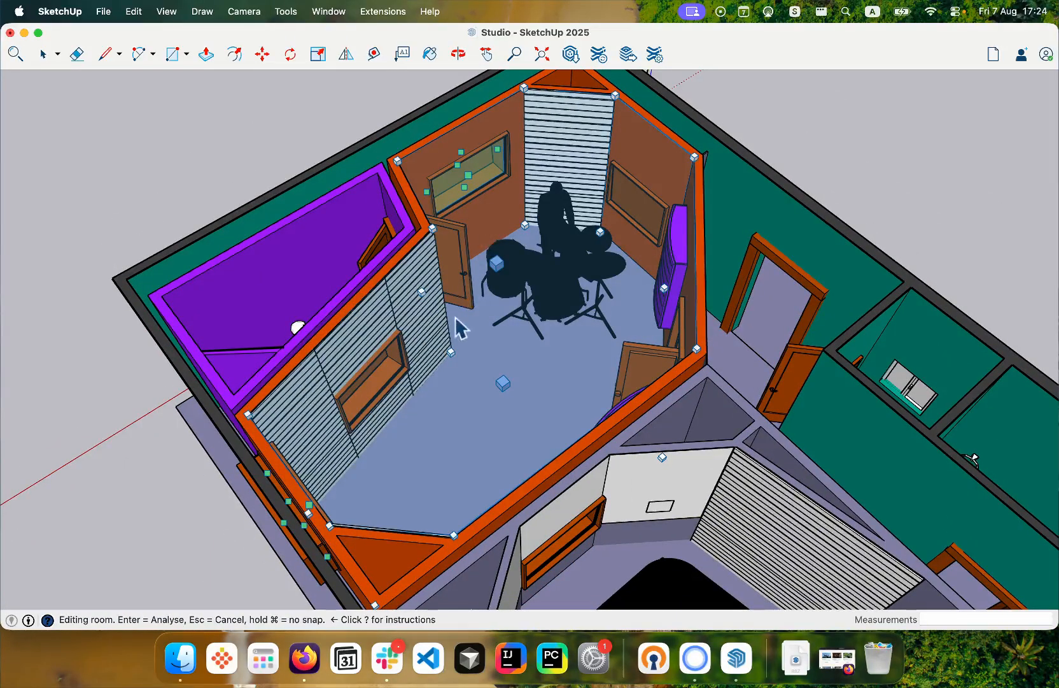
drag(497, 260, 497, 262)
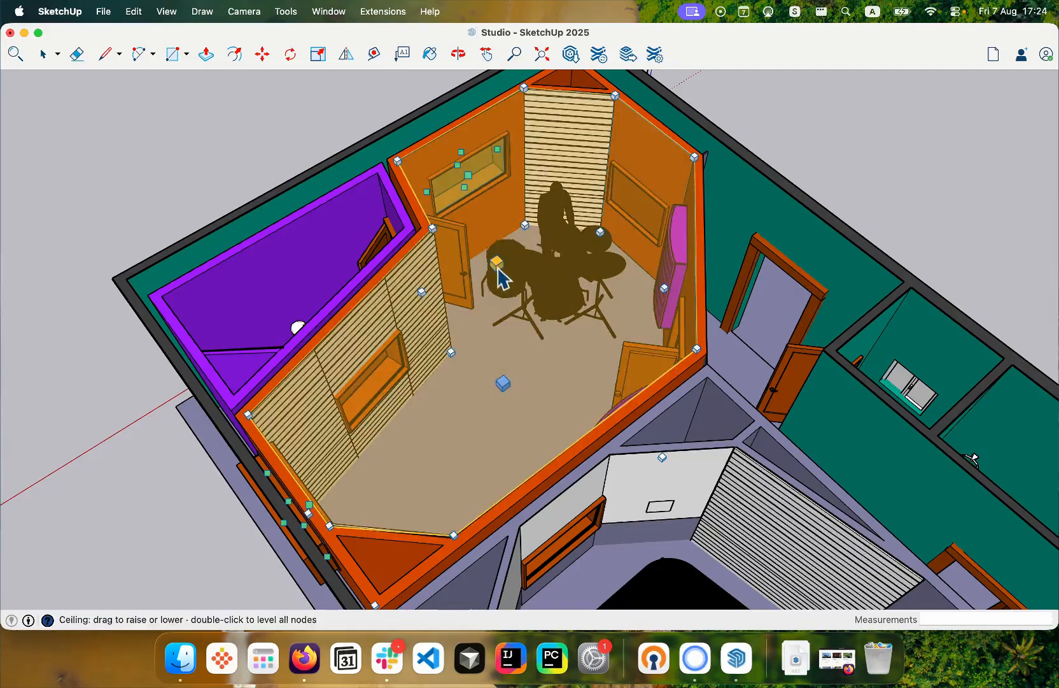
scroll(385, 522, down, 5)
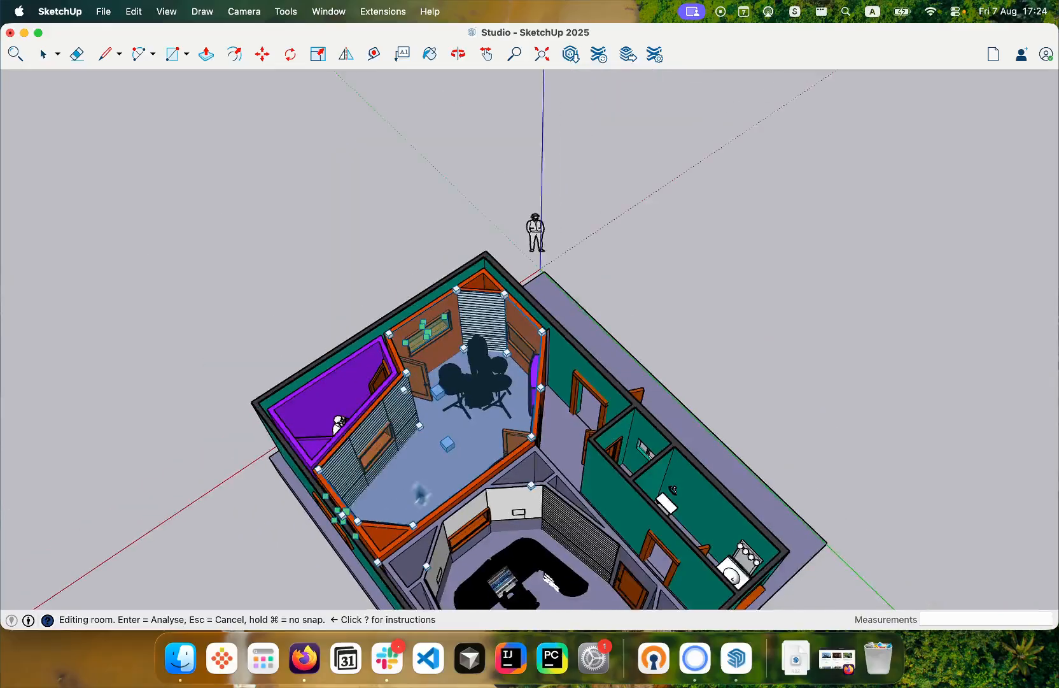
scroll(273, 529, up, 3)
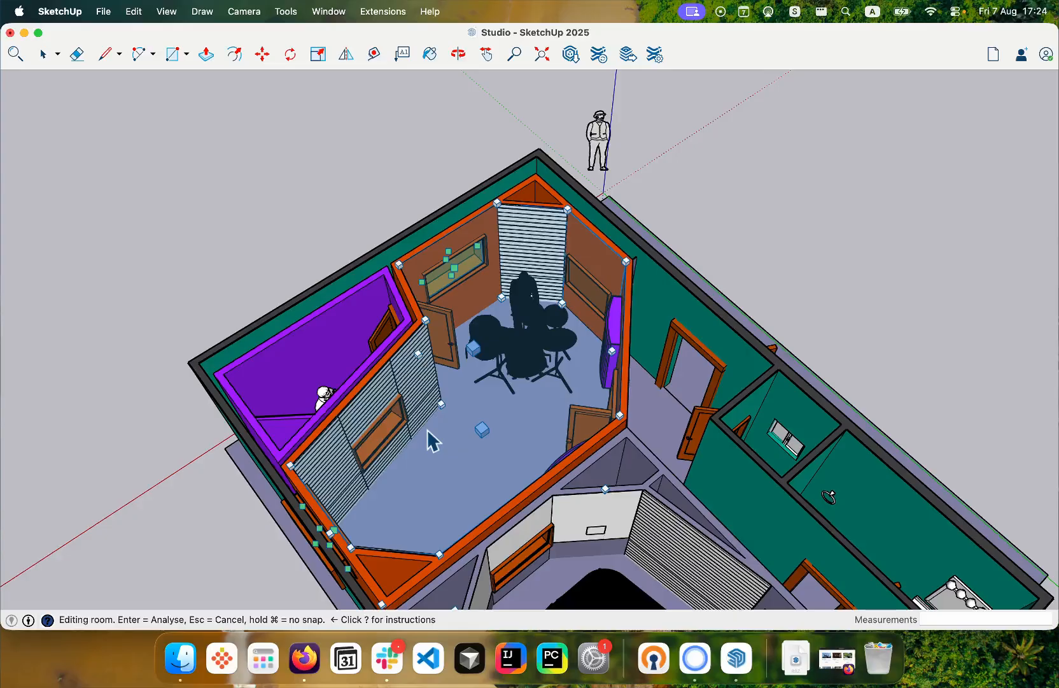
- Accept the edited room and run the Room Modes analysis with a 200 Hz maximum frequency and 30 modes
key(Return)
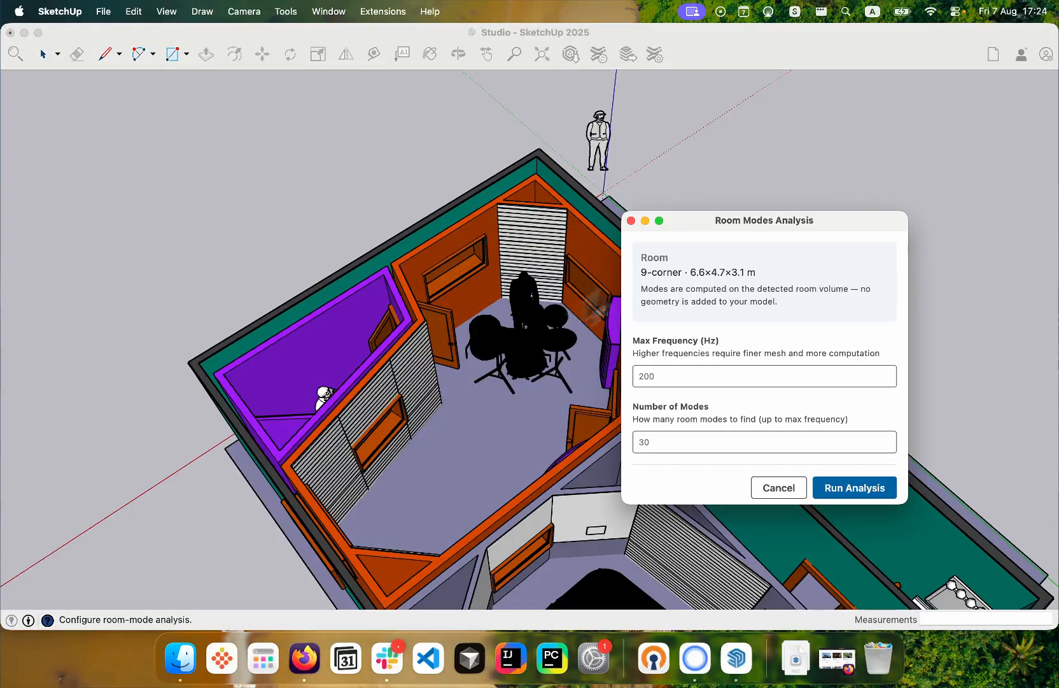
drag(678, 217, 789, 98)
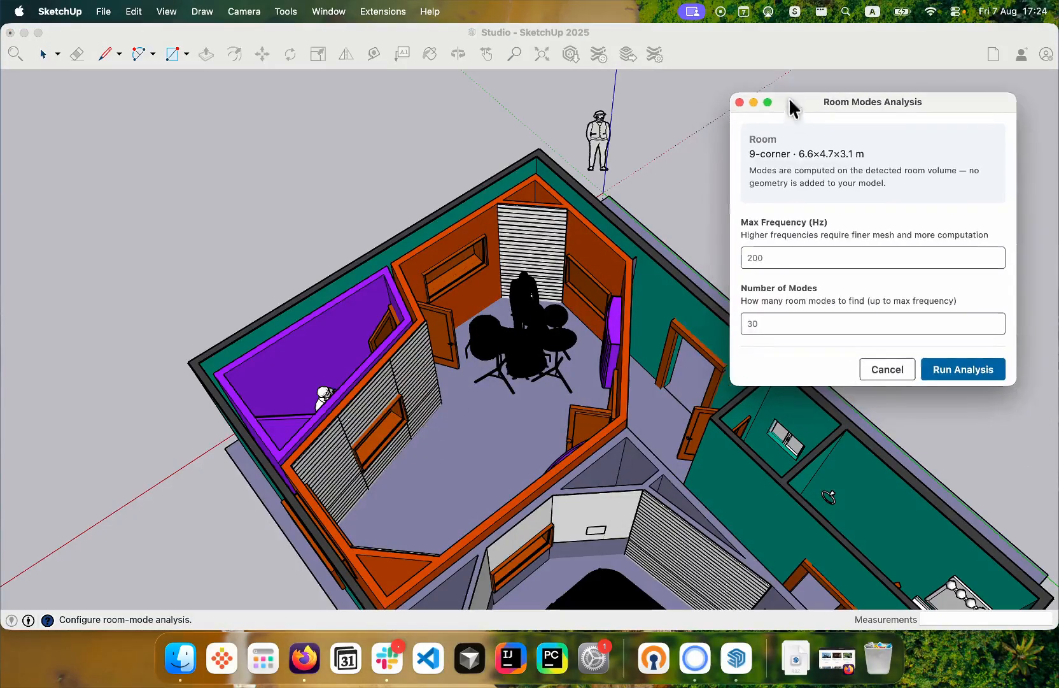
click(767, 244)
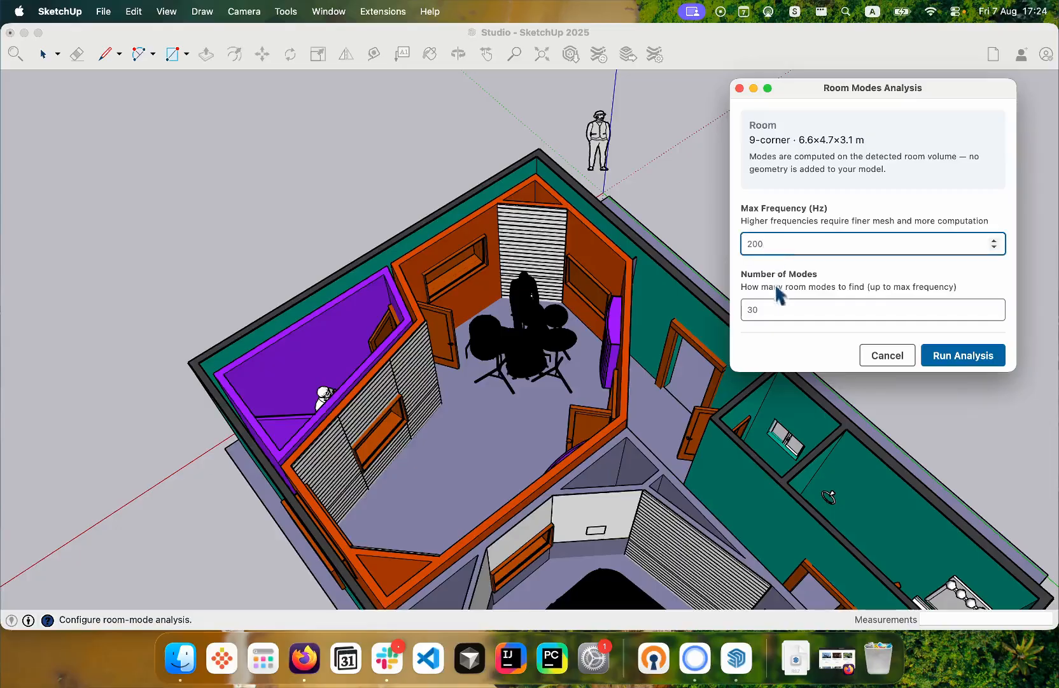
click(777, 312)
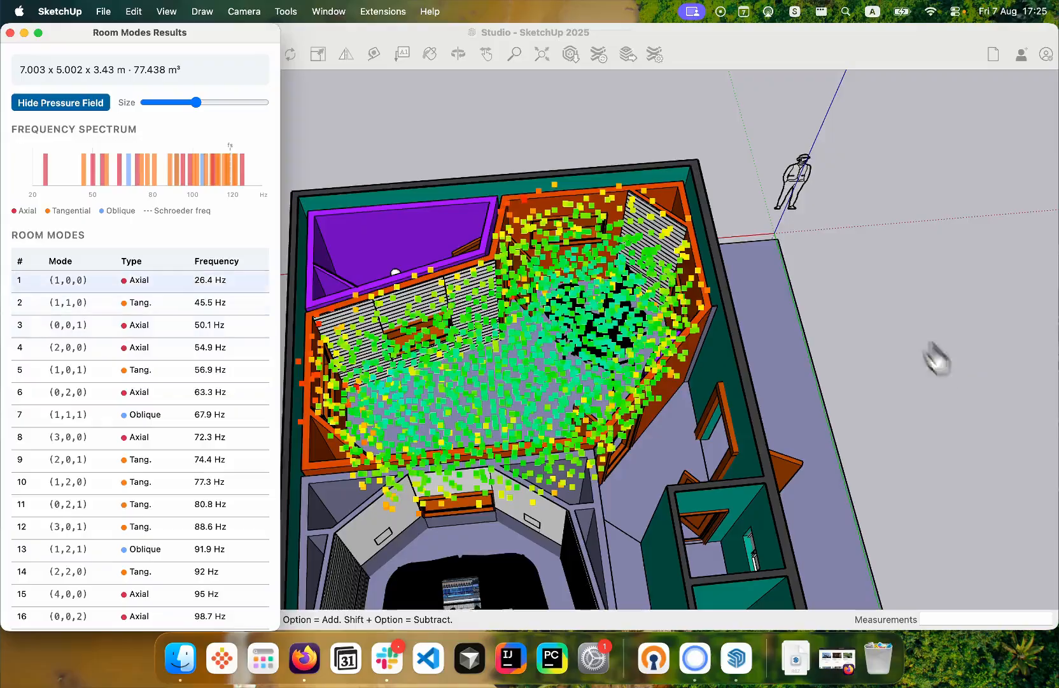
- Inspect the combined pressure field, and view modes 1 (1,0,0) and 2 (1,1,0) individually in the live room
mouse_move(870, 262)
middle_down()
mouse_move(840, 221)
mouse_move(711, 233)
mouse_move(394, 292)
middle_up()
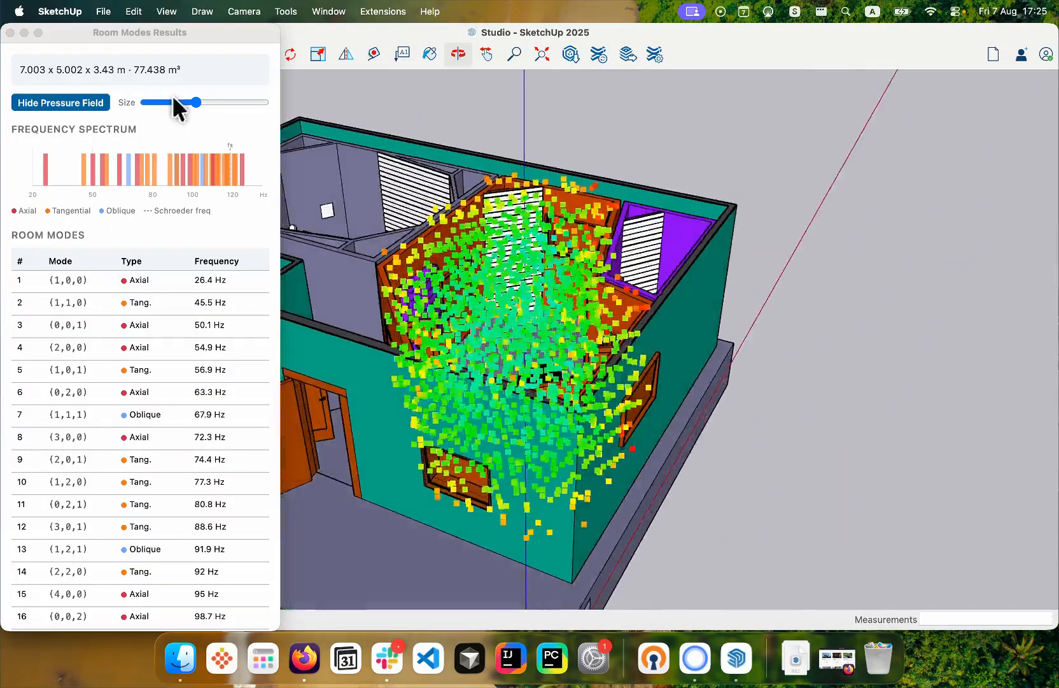
click(83, 280)
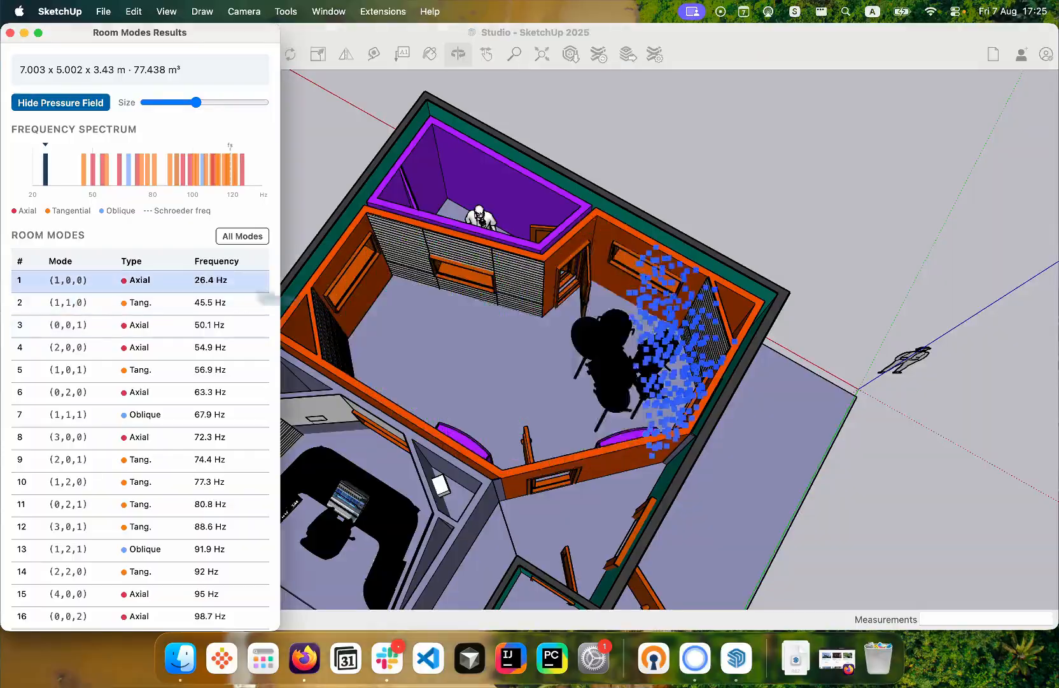
key(Down)
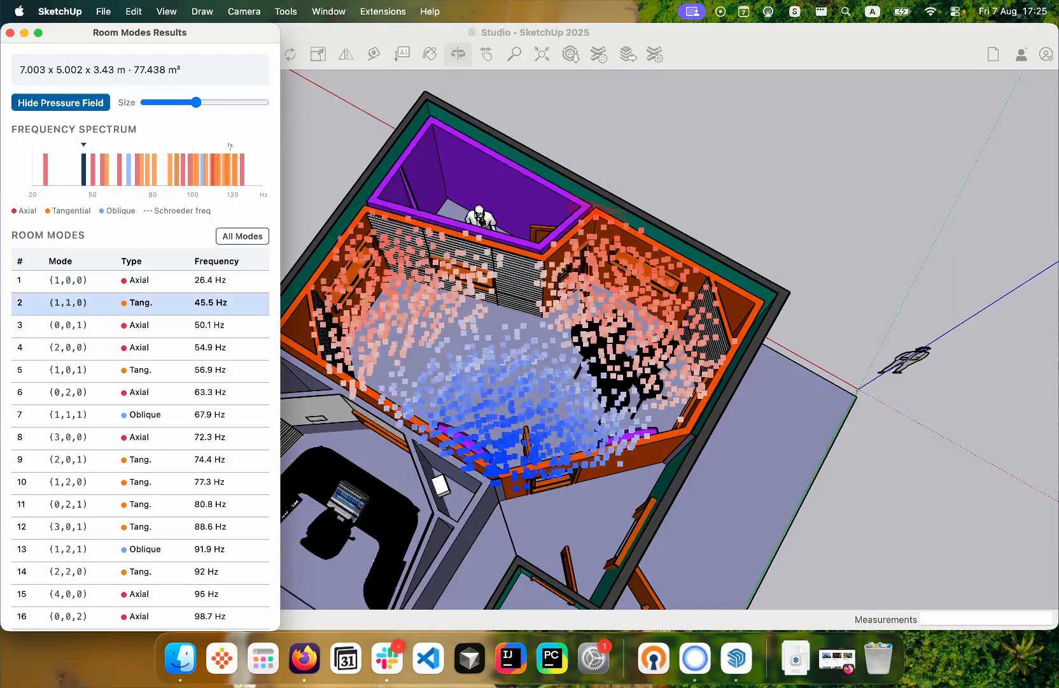
mouse_move(398, 395)
mouse_down()
mouse_move(499, 376)
mouse_move(582, 341)
mouse_move(503, 356)
mouse_move(273, 355)
mouse_up()
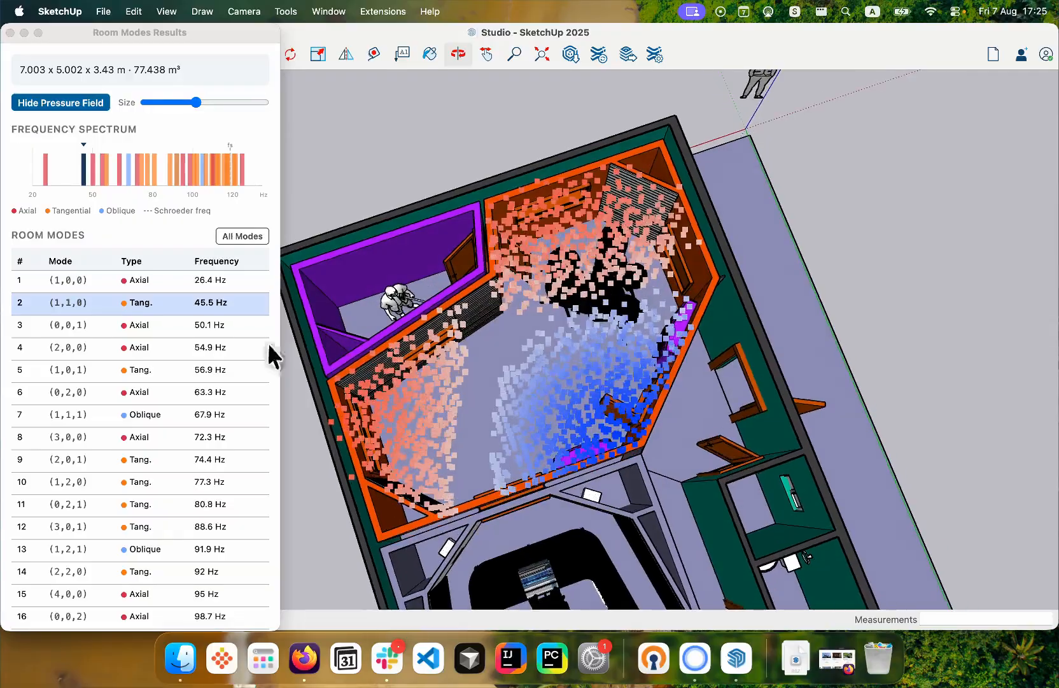
- Display the pressure field of mode 3 (0,0,1) and examine it from the side and from above
click(95, 284)
key(Down)
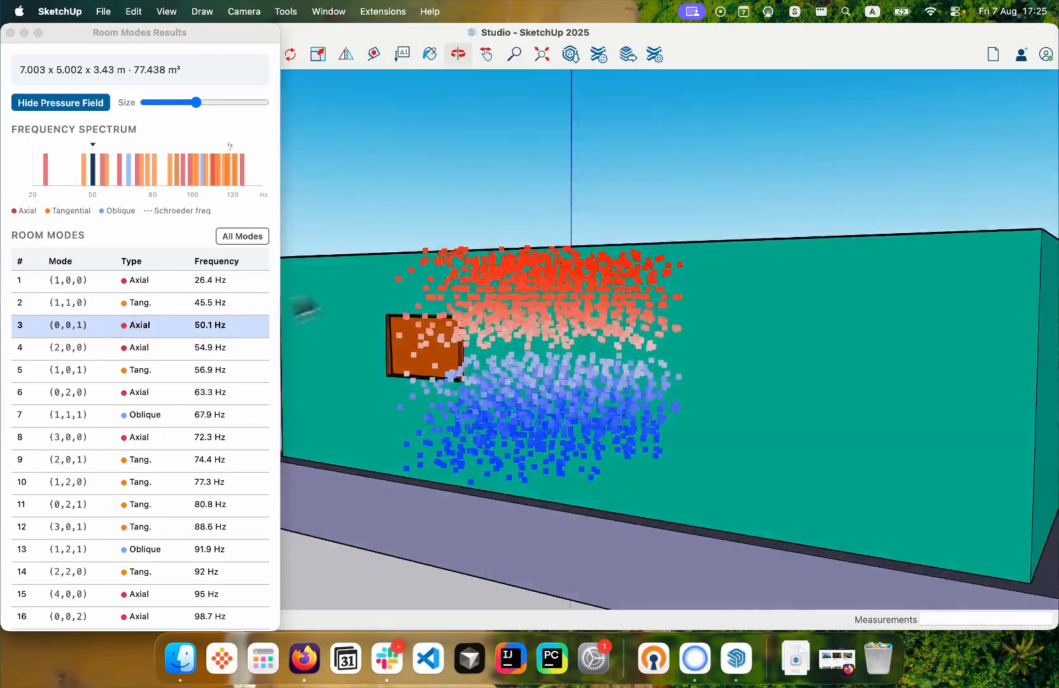
mouse_move(509, 216)
mouse_down()
mouse_move(639, 83)
mouse_move(544, 189)
mouse_move(776, 196)
mouse_move(618, 406)
mouse_up()
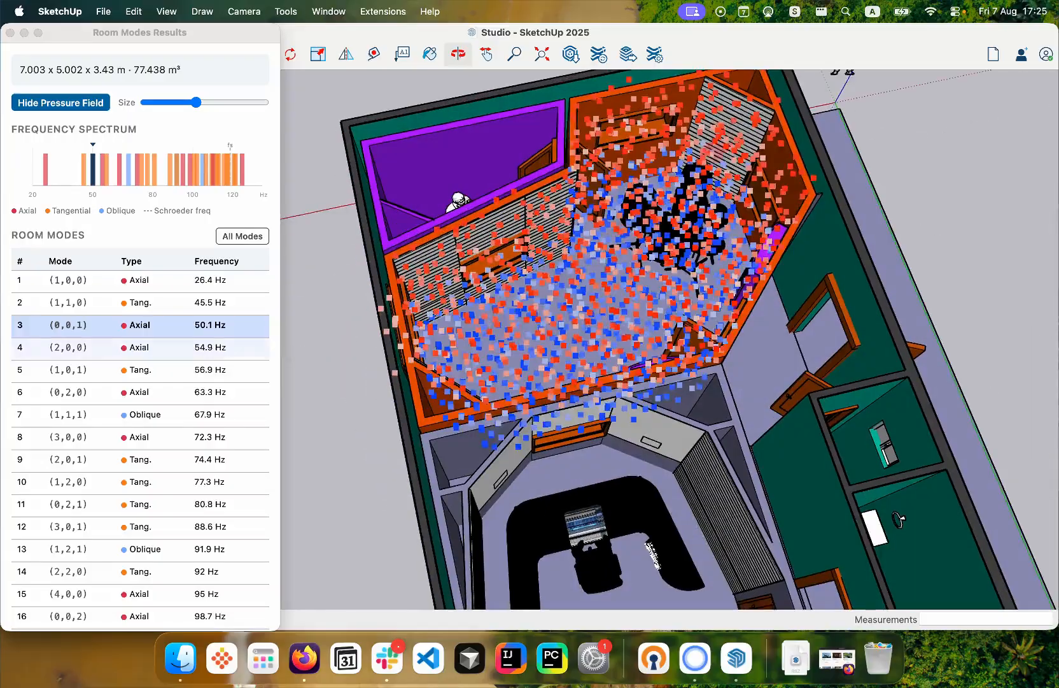
- Examine the pressure field of mode 4 (2,0,0) with larger points, and close the room modes results
click(137, 348)
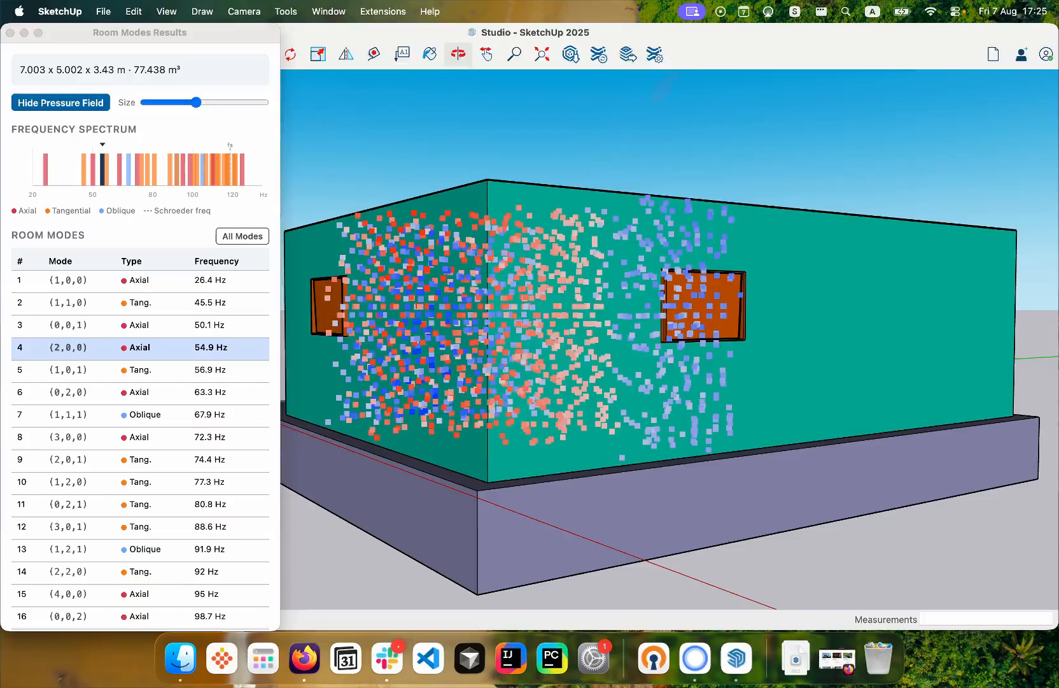
drag(196, 102, 212, 102)
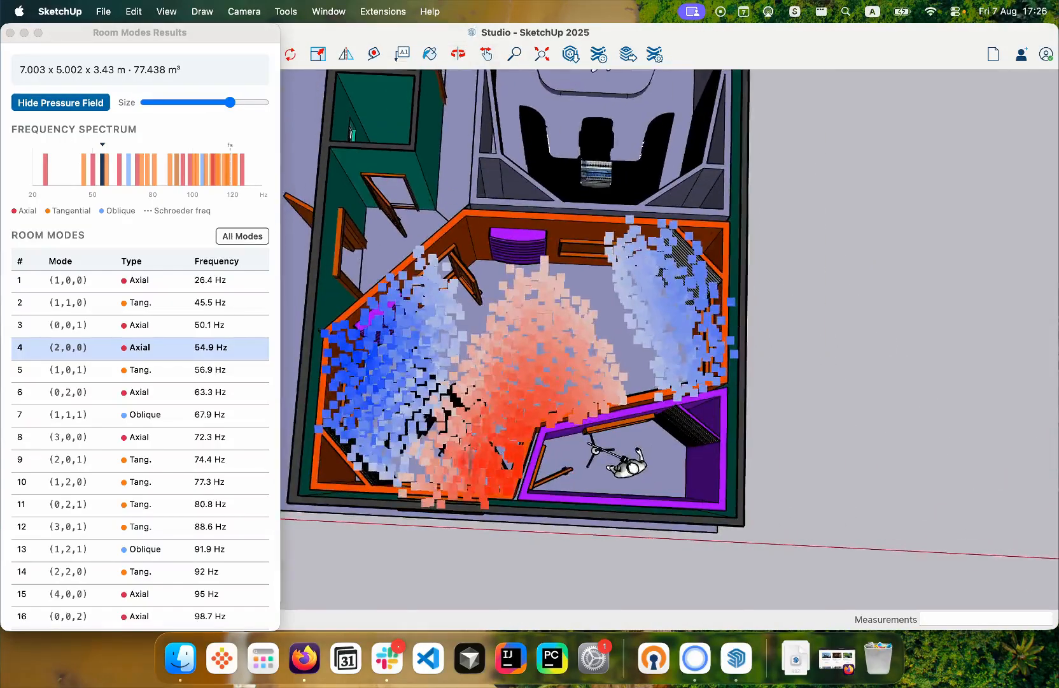
key(Escape)
mouse_move(541, 280)
middle_down()
mouse_move(573, 205)
mouse_move(542, 226)
mouse_move(604, 299)
mouse_move(385, 466)
mouse_move(279, 391)
mouse_move(273, 406)
middle_up()
middle_drag(112, 374, 120, 378)
scroll(554, 268, up, 3)
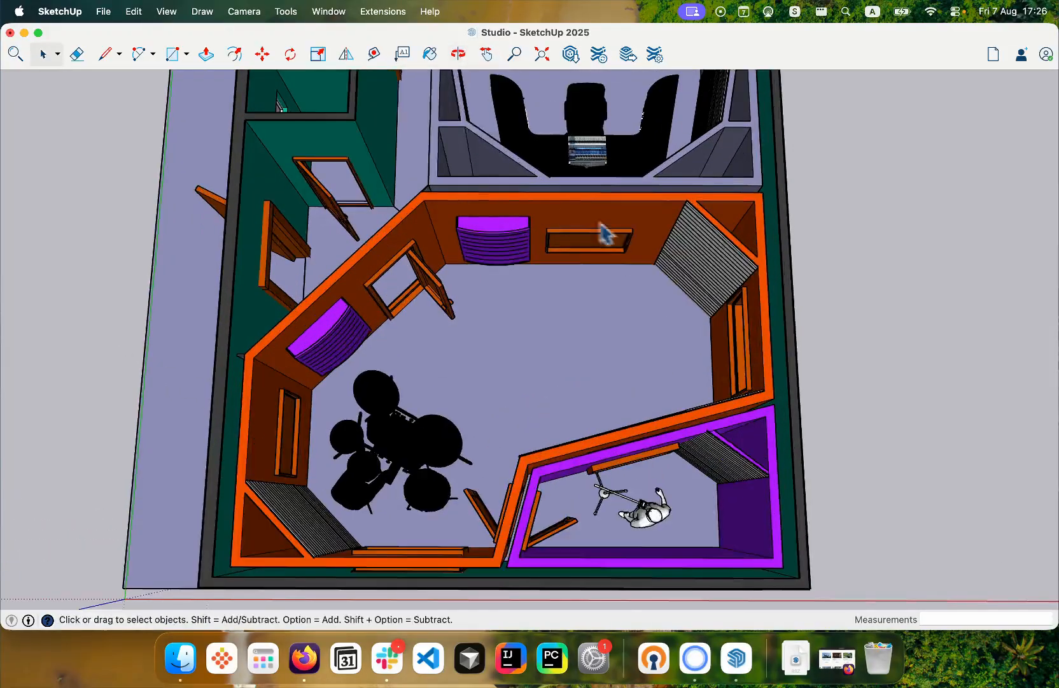
- Open the Acoustic Materials manager and switch to its full material library
click(383, 12)
mouse_move(408, 144)
key(Down)
key(Down)
key(Return)
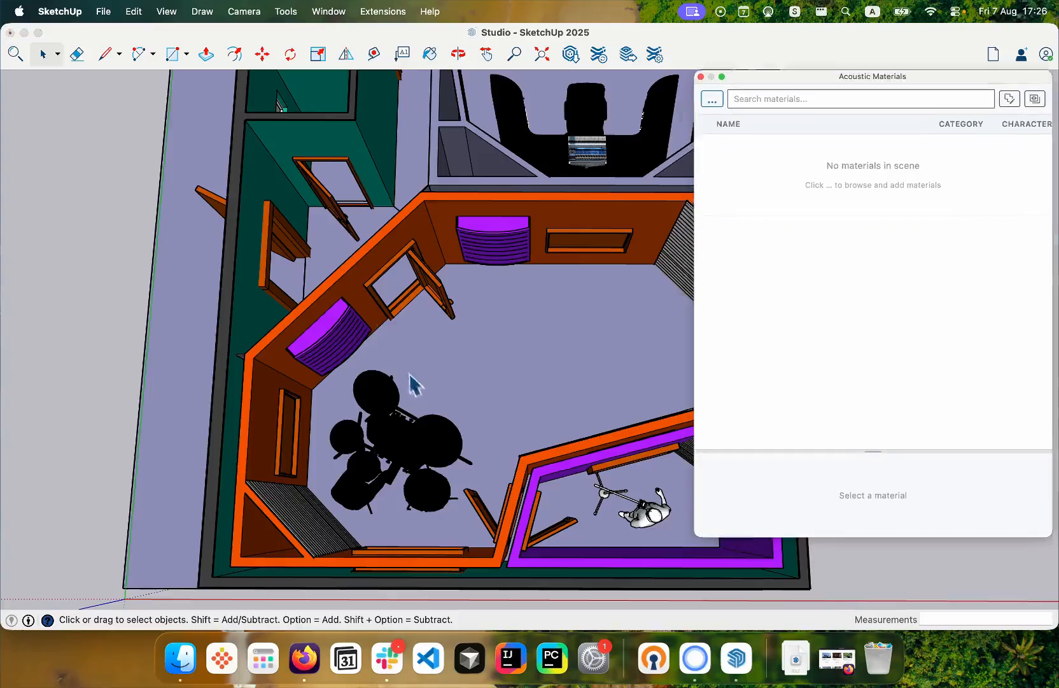
scroll(401, 384, down, 1)
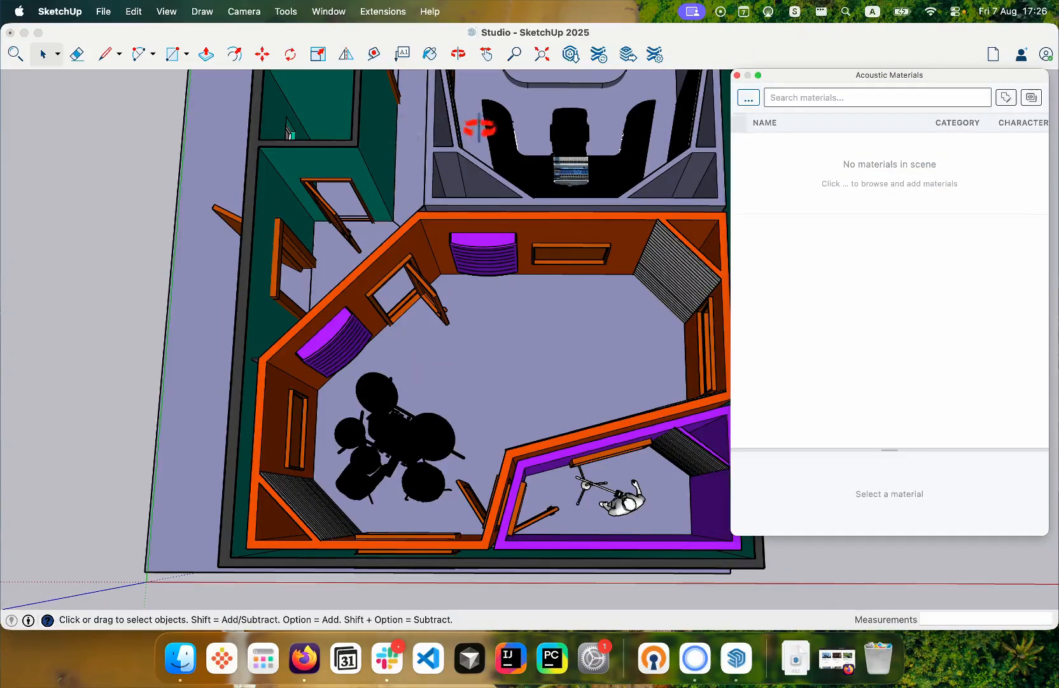
click(749, 98)
click(748, 98)
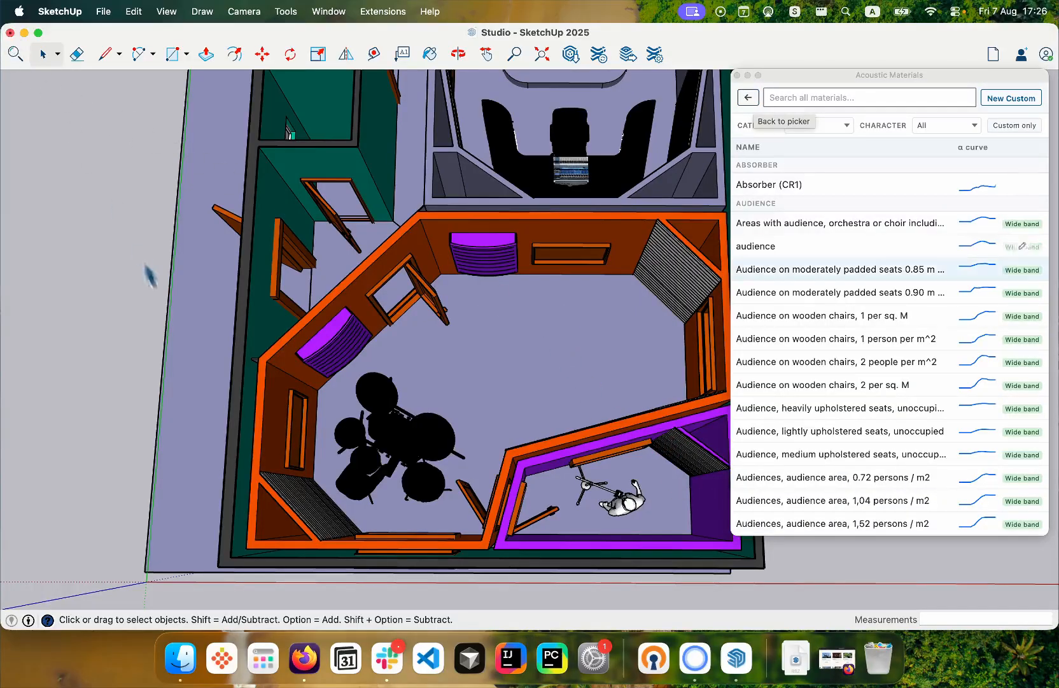
- Browse the acoustic material library and add Absorber (CR1) to the scene's materials
scroll(890, 244, down, 20)
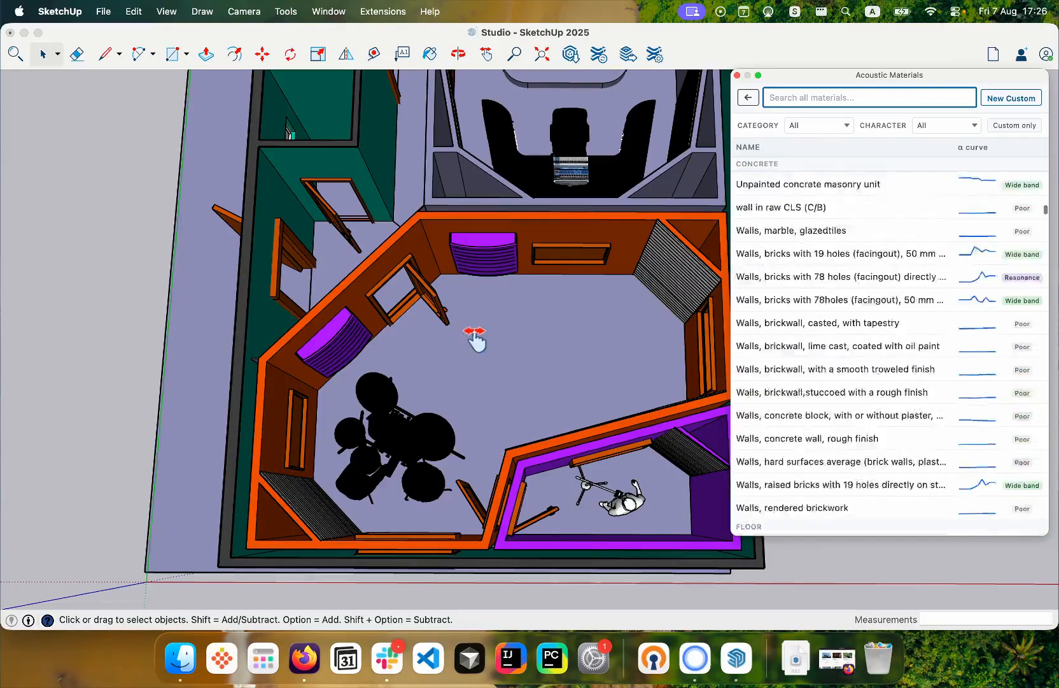
scroll(890, 404, up, 15)
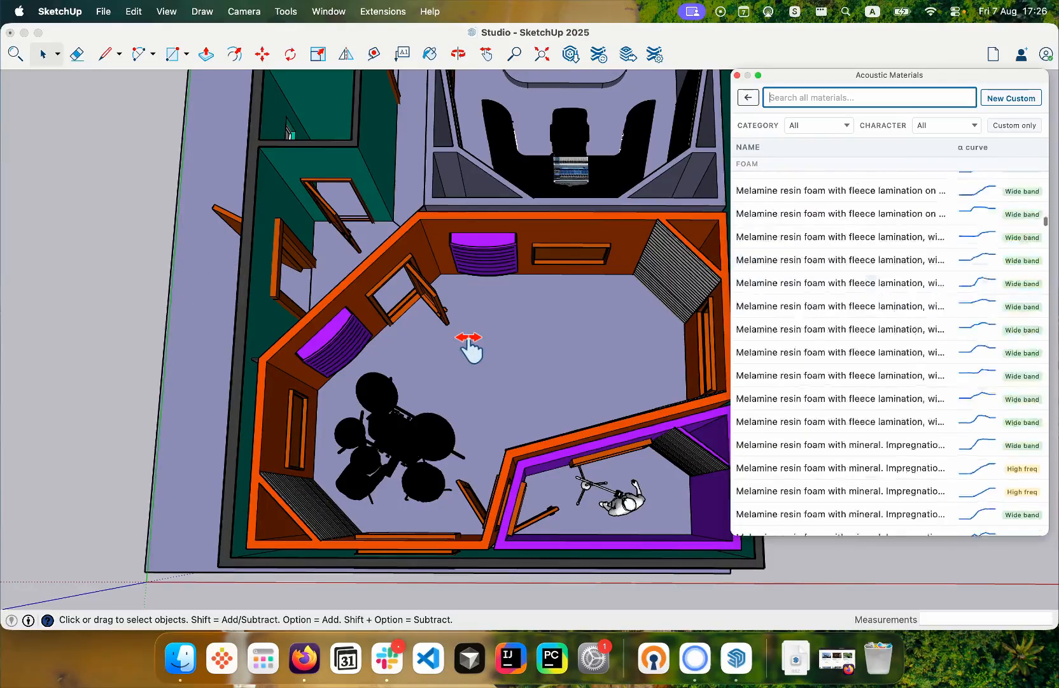
scroll(890, 403, up, 20)
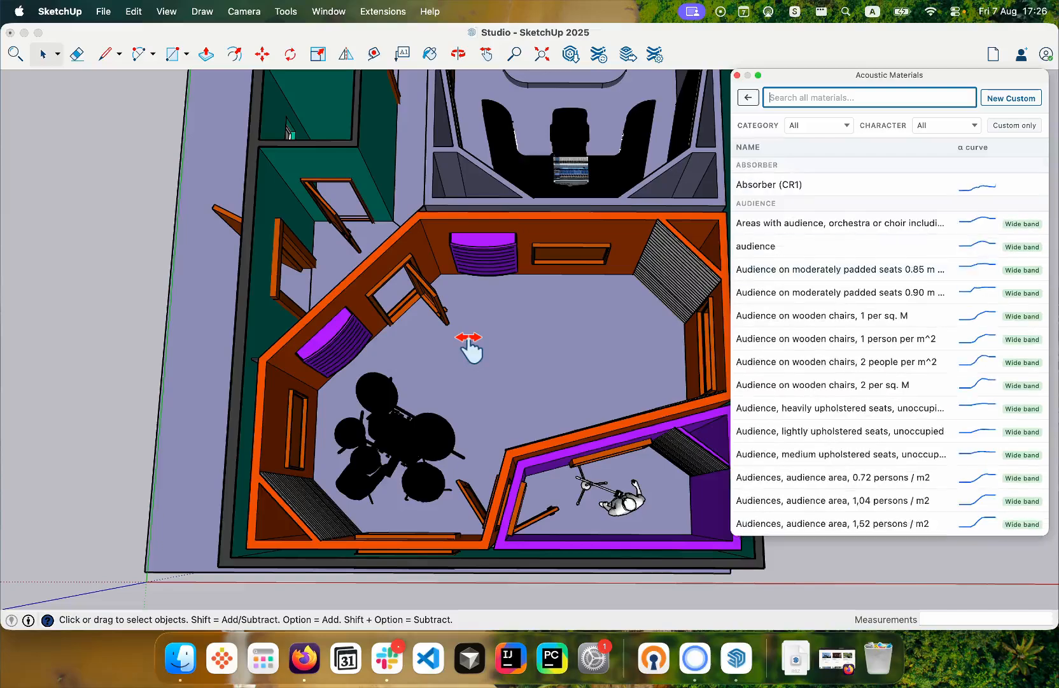
drag(469, 349, 474, 361)
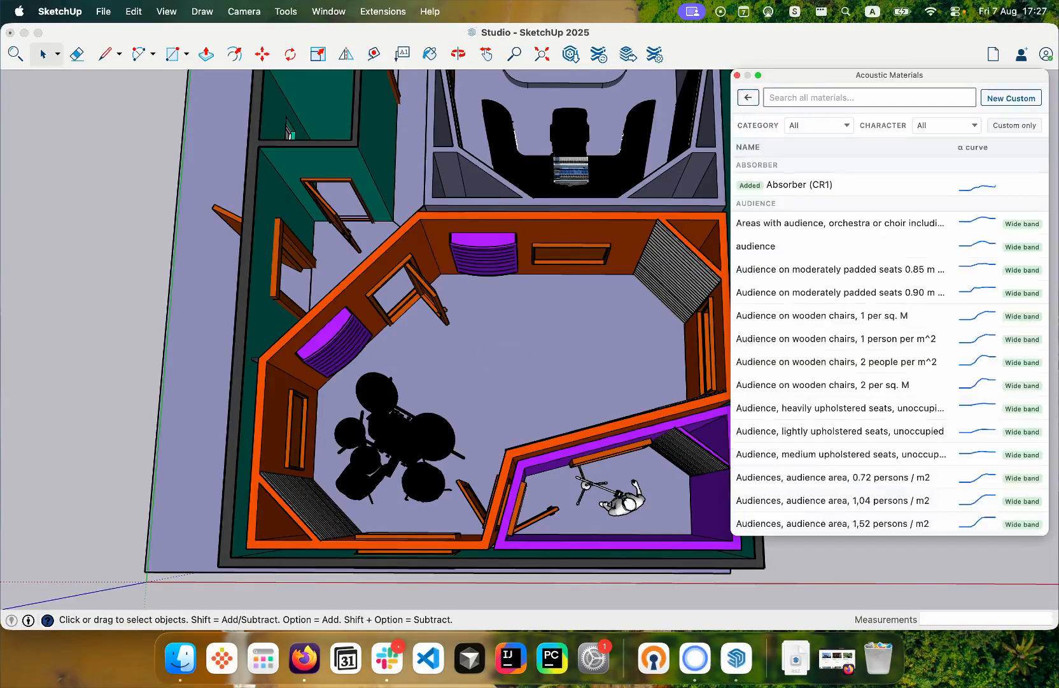
- Search the material library for "wooden floo" and add Wooden floor on joists to the scene's materials
text(woode)
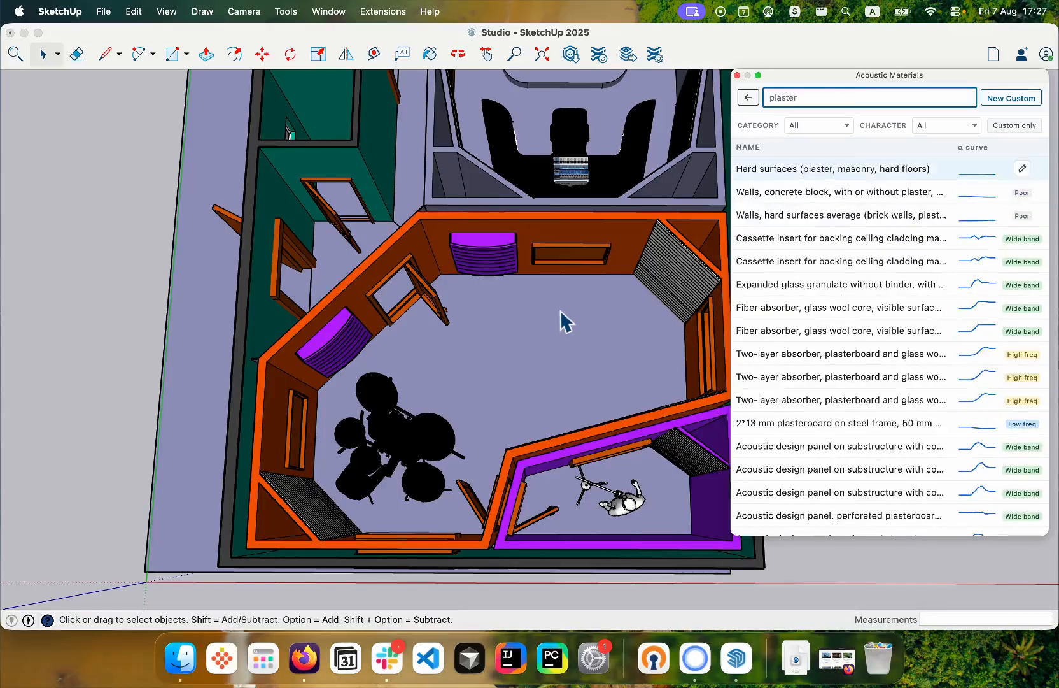
text(n floo)
key(Down)
key(Down)
key(Down)
key(Down)
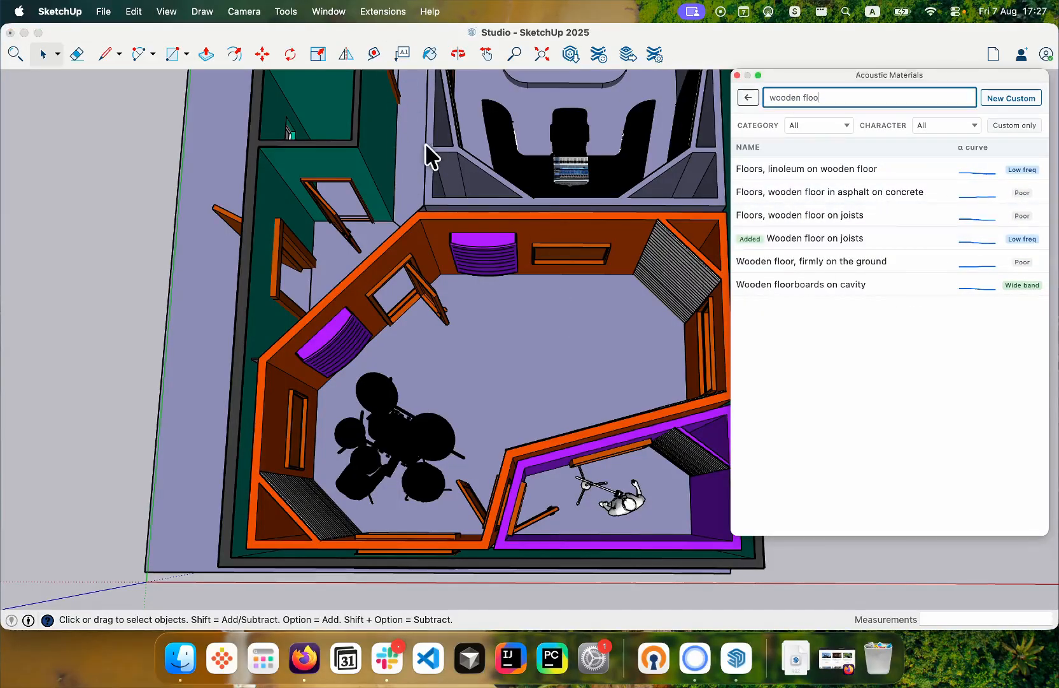
- Search the acoustic material library for "people"
key(super+a)
text(perfo)
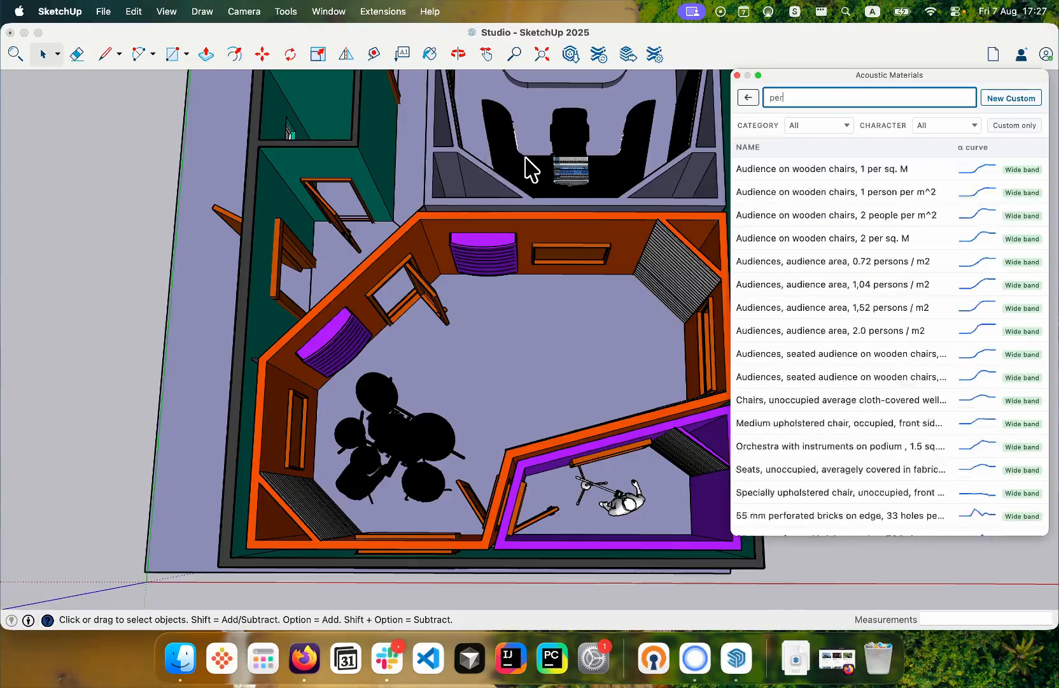
key(BackSpace)
key(BackSpace)
key(BackSpace)
text(ople)
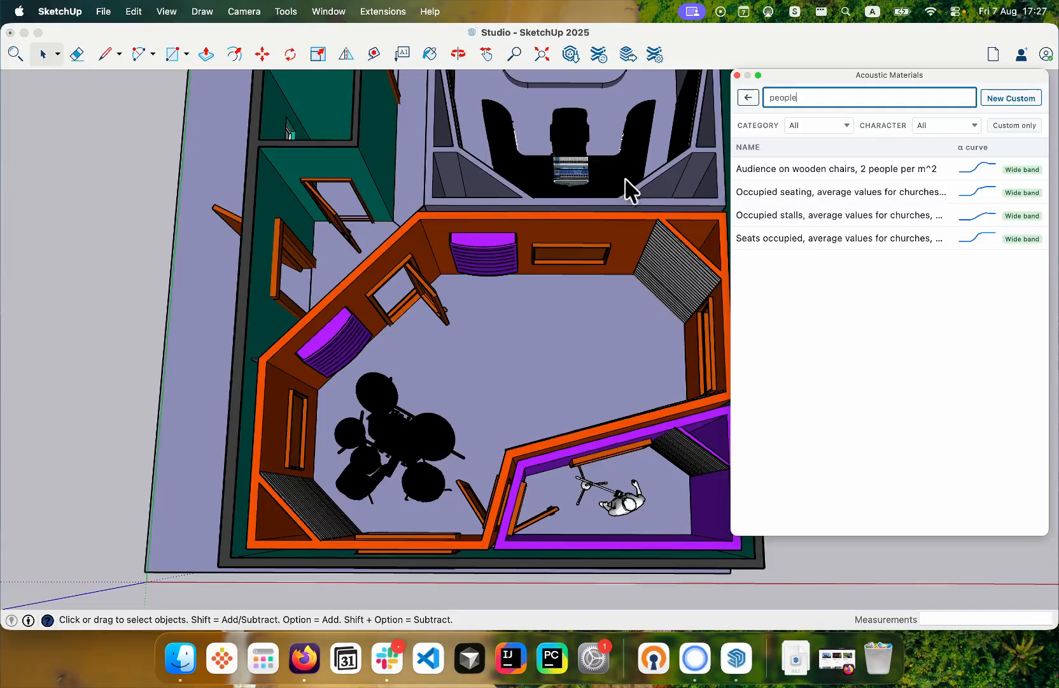
- Search the library for "orchestra", add Orchestra with instruments on podium to the scene's materials, and return to the scene list
key(super+a)
text(orches)
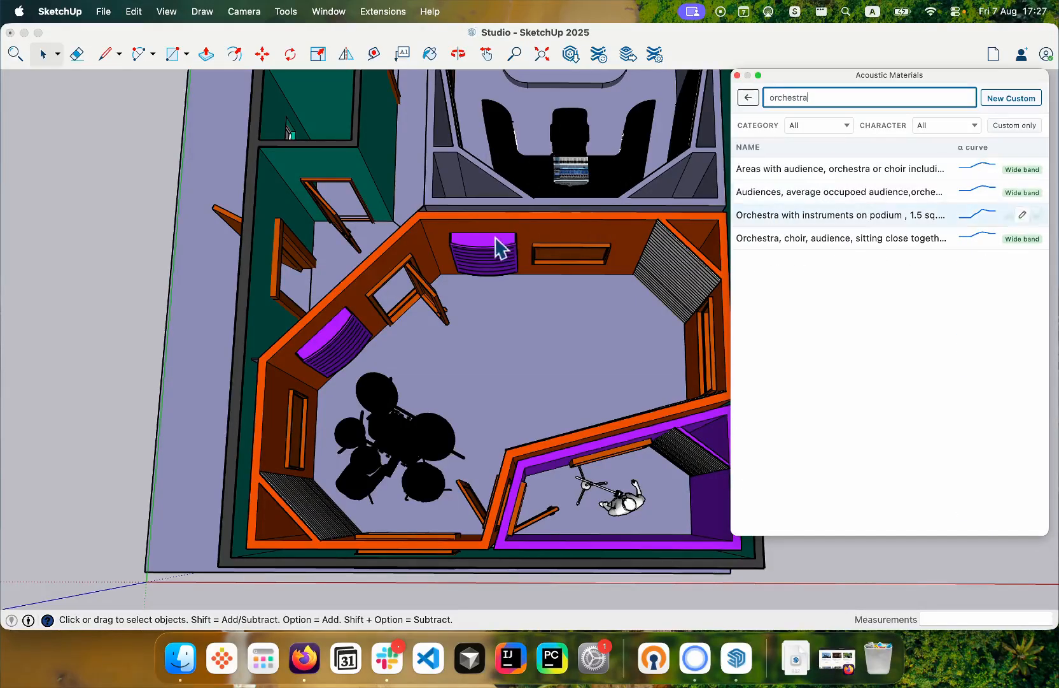
click(832, 73)
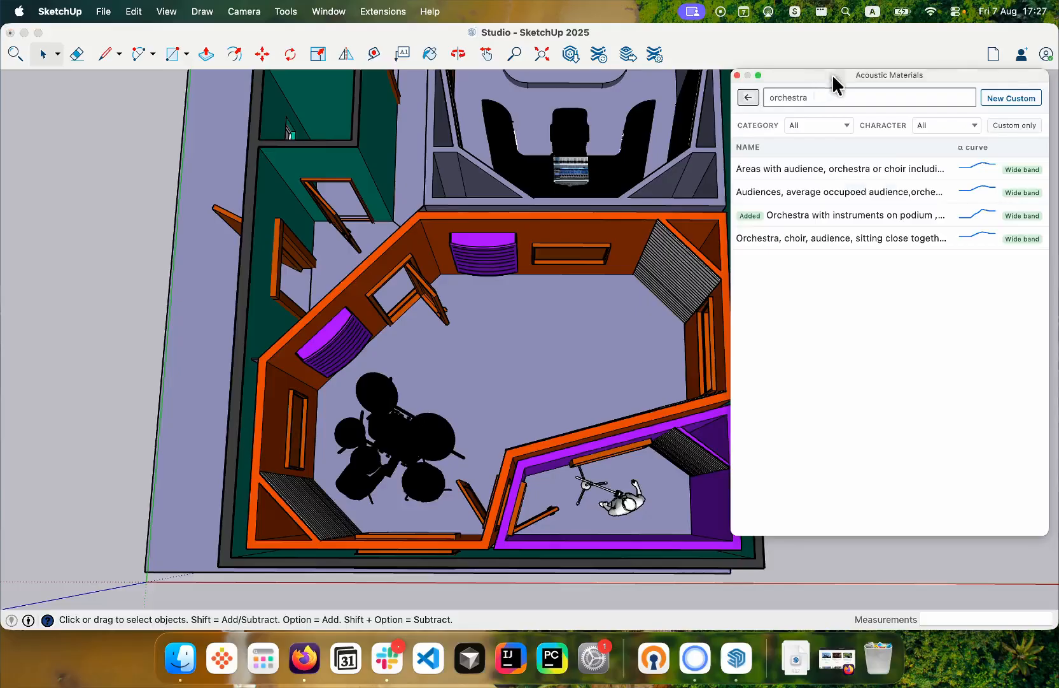
click(748, 98)
- Assign the Wooden floor on joists material to the floors of the live room and the corridor
scroll(380, 393, down, 3)
scroll(381, 402, up, 4)
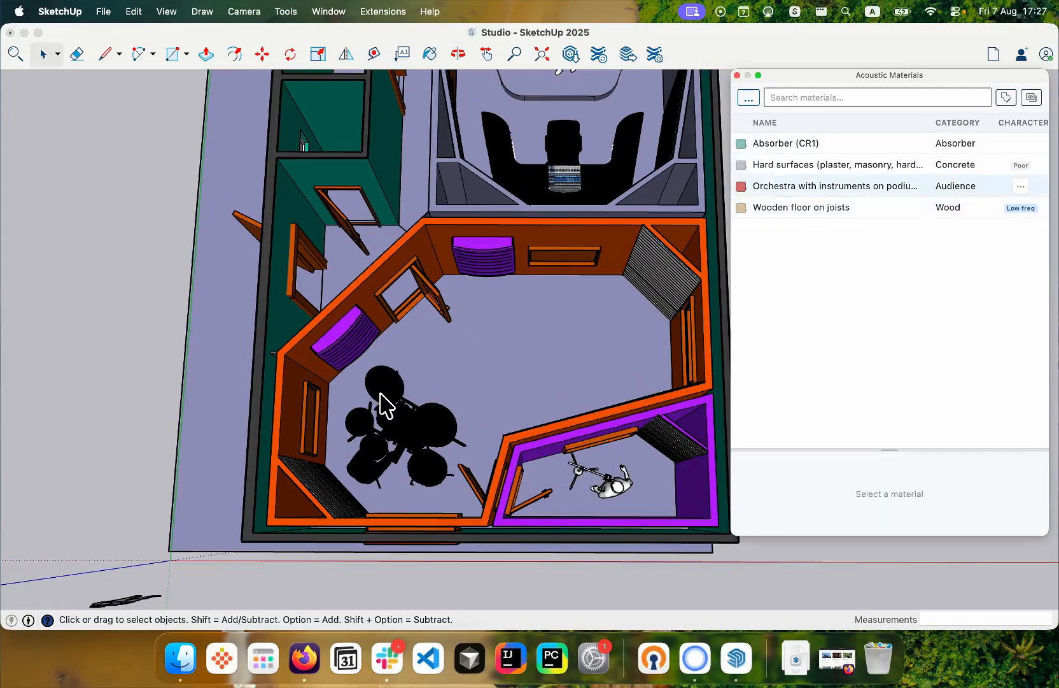
click(809, 207)
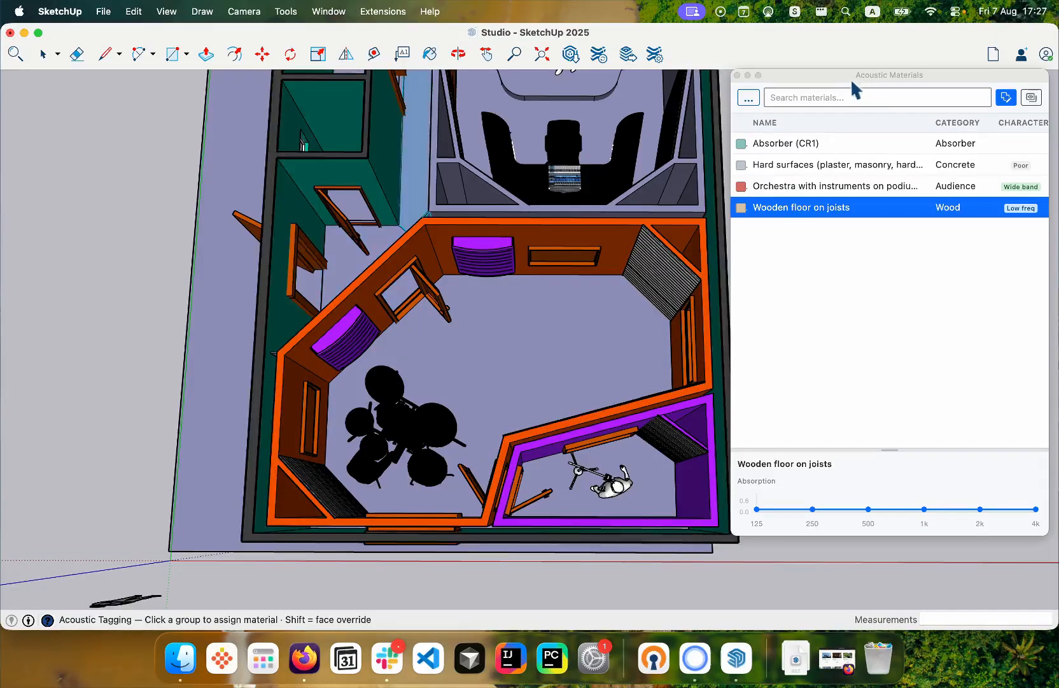
scroll(885, 352, down, 3)
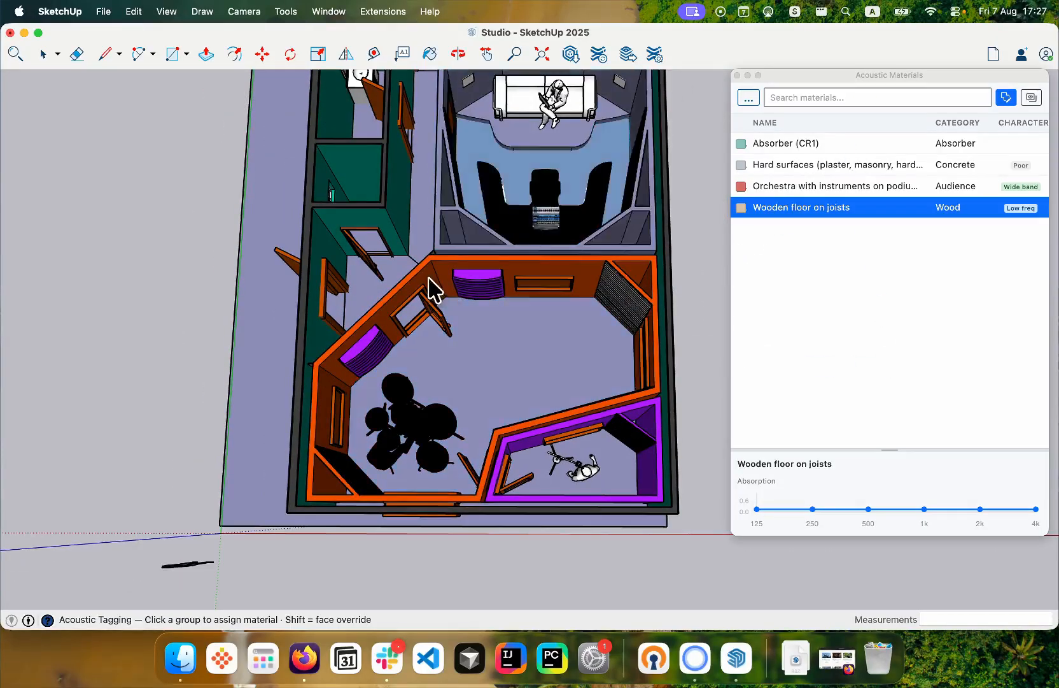
scroll(433, 289, up, 2)
scroll(630, 218, down, 1)
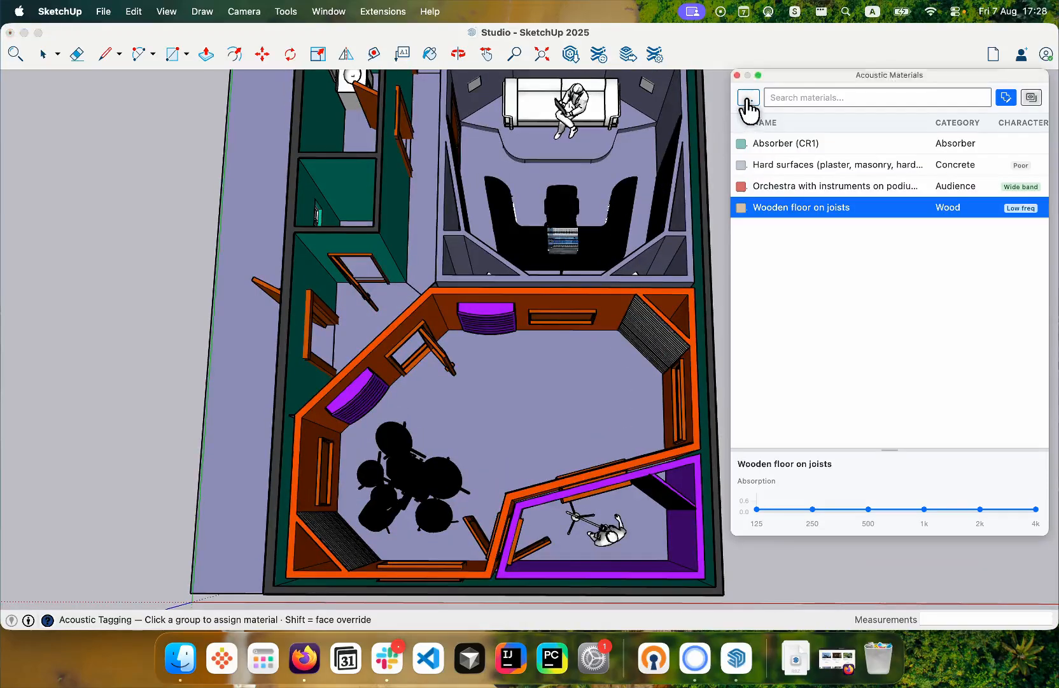
- Show the acoustic material overlay and assign Orchestra with instruments on podium to the drum kit in the live room
click(747, 101)
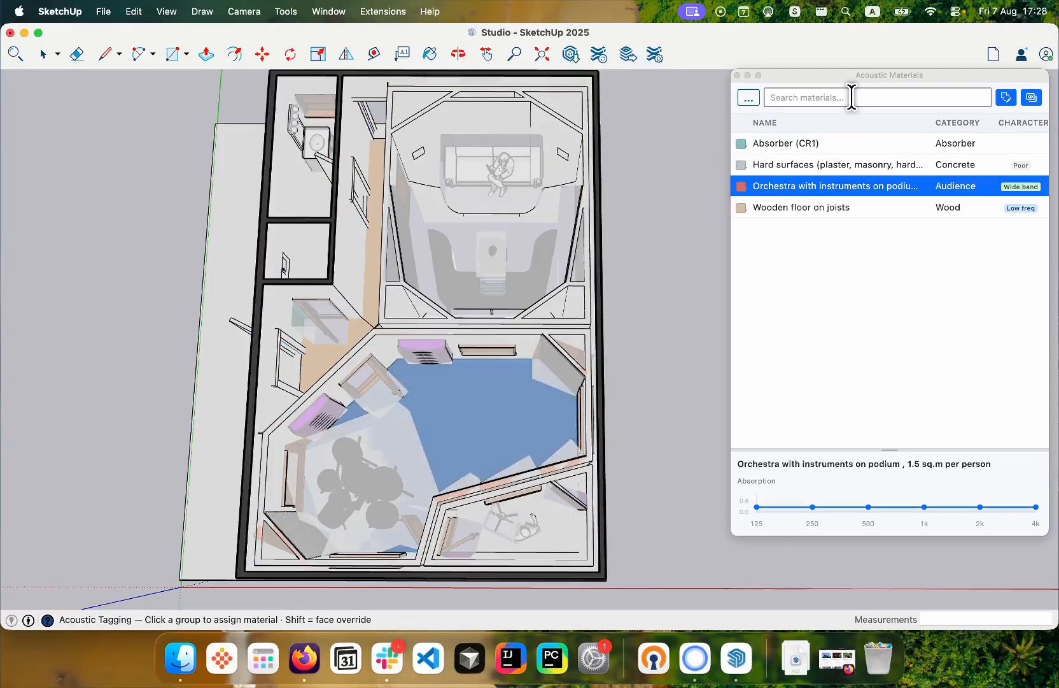
click(885, 207)
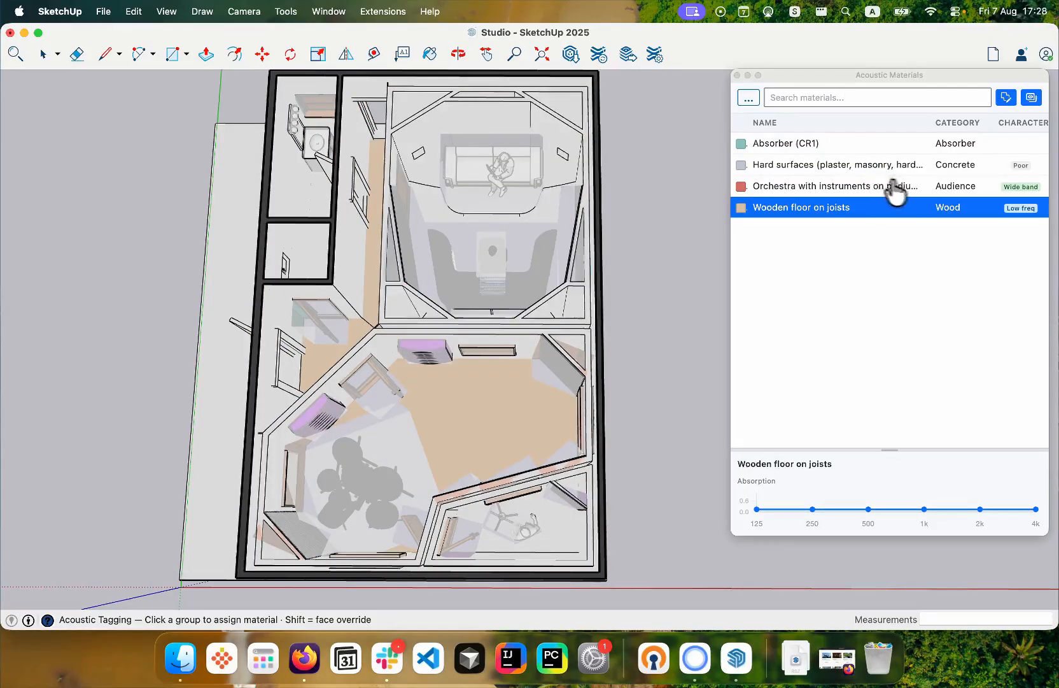
scroll(307, 374, up, 2)
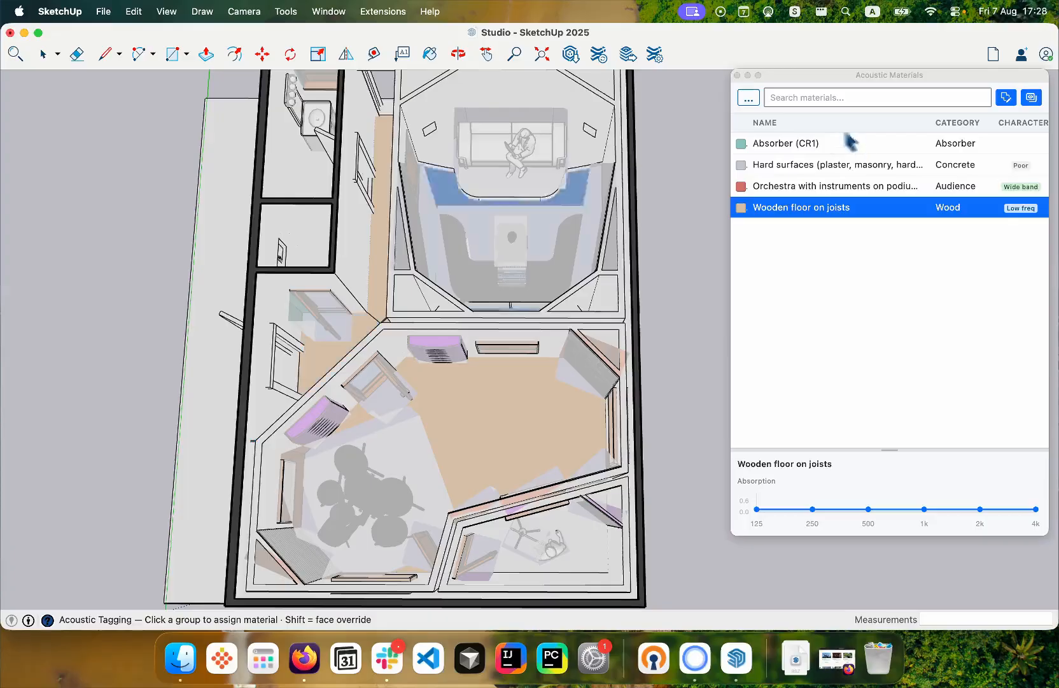
click(804, 186)
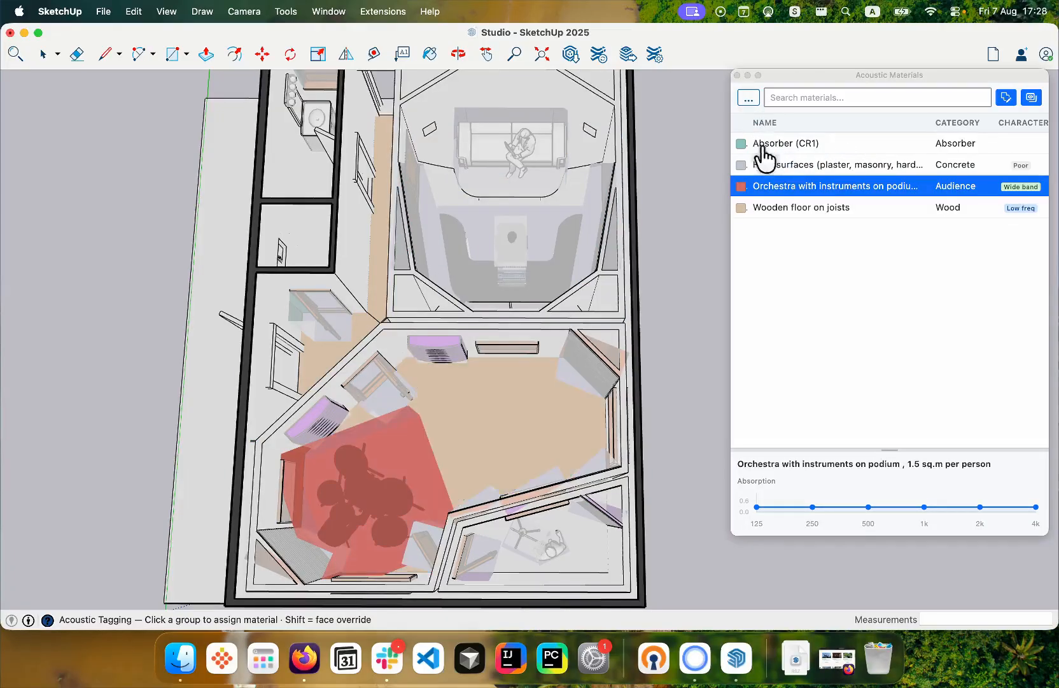
scroll(821, 130, down, 3)
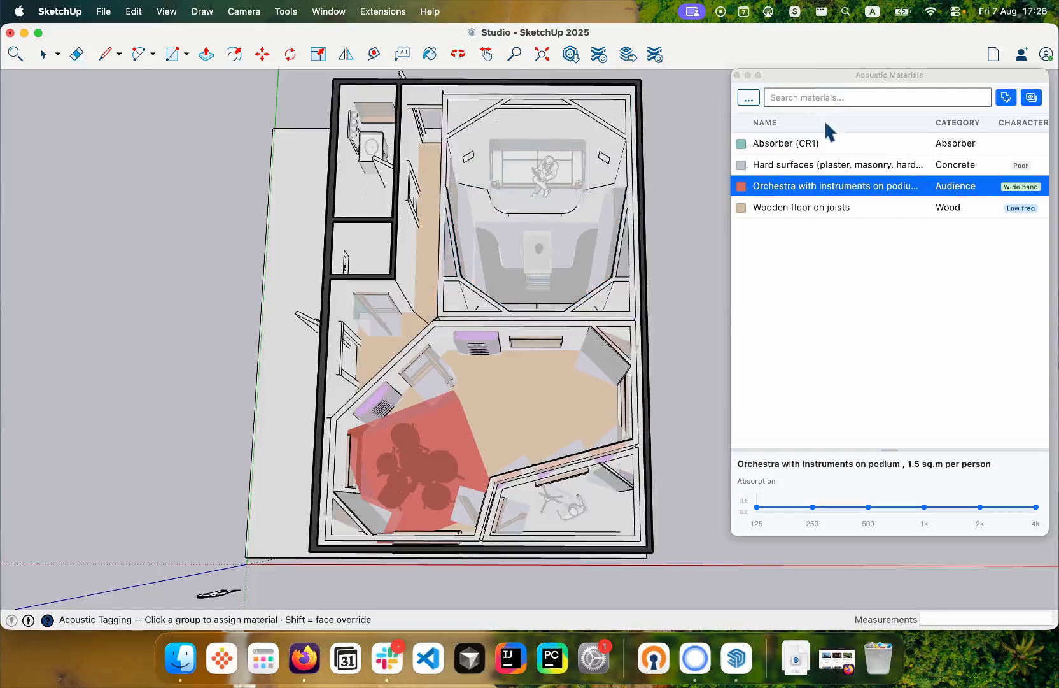
scroll(826, 124, down, 2)
scroll(813, 167, up, 5)
scroll(811, 169, down, 2)
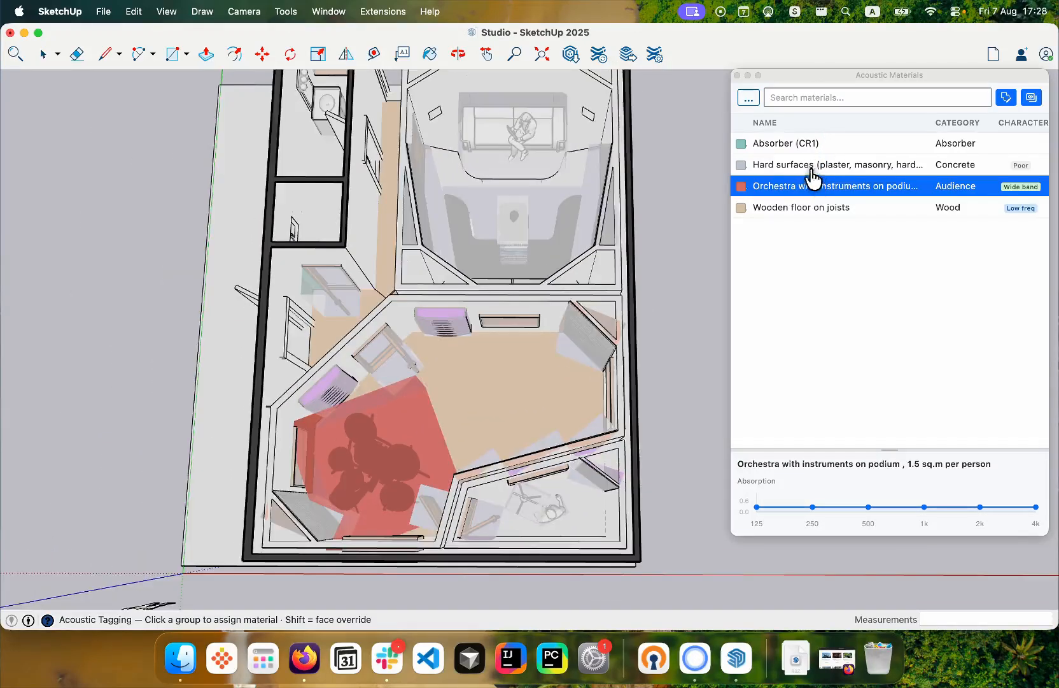
scroll(813, 178, up, 2)
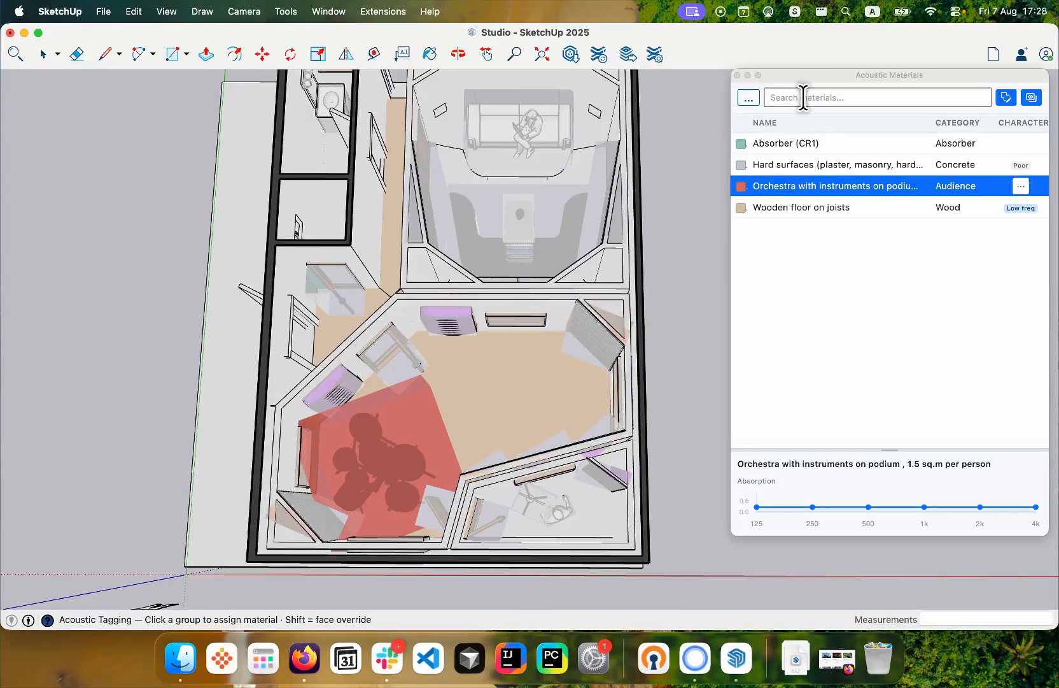
- Turn off the material overlay and replace the Acoustic Materials manager with the Tagging Status window
click(1032, 97)
click(738, 75)
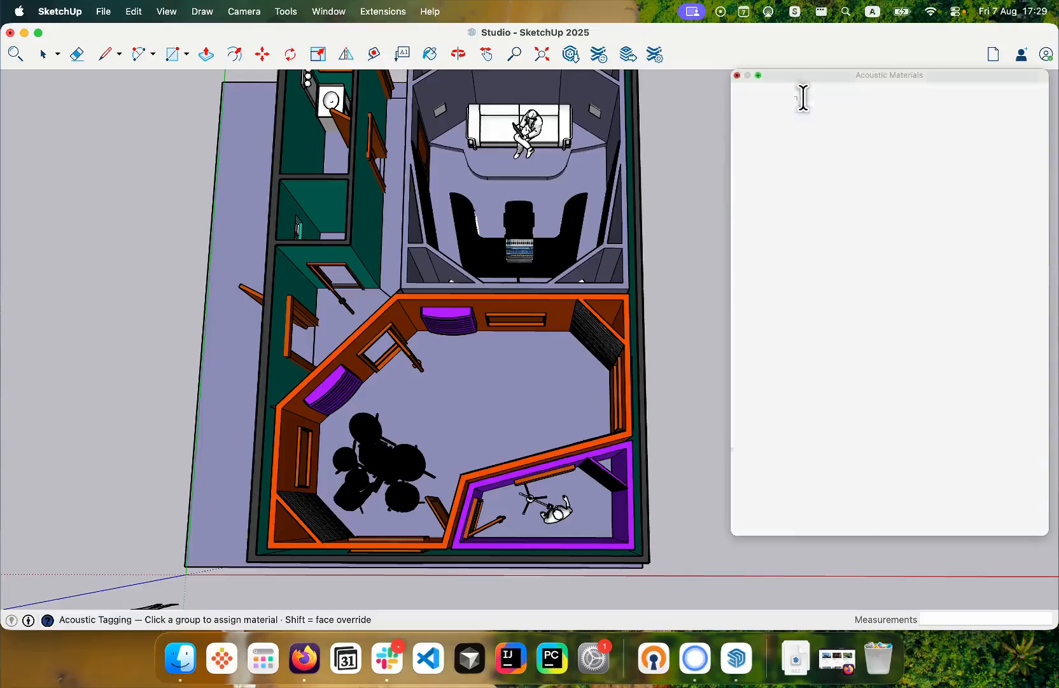
click(383, 12)
mouse_move(420, 145)
click(529, 195)
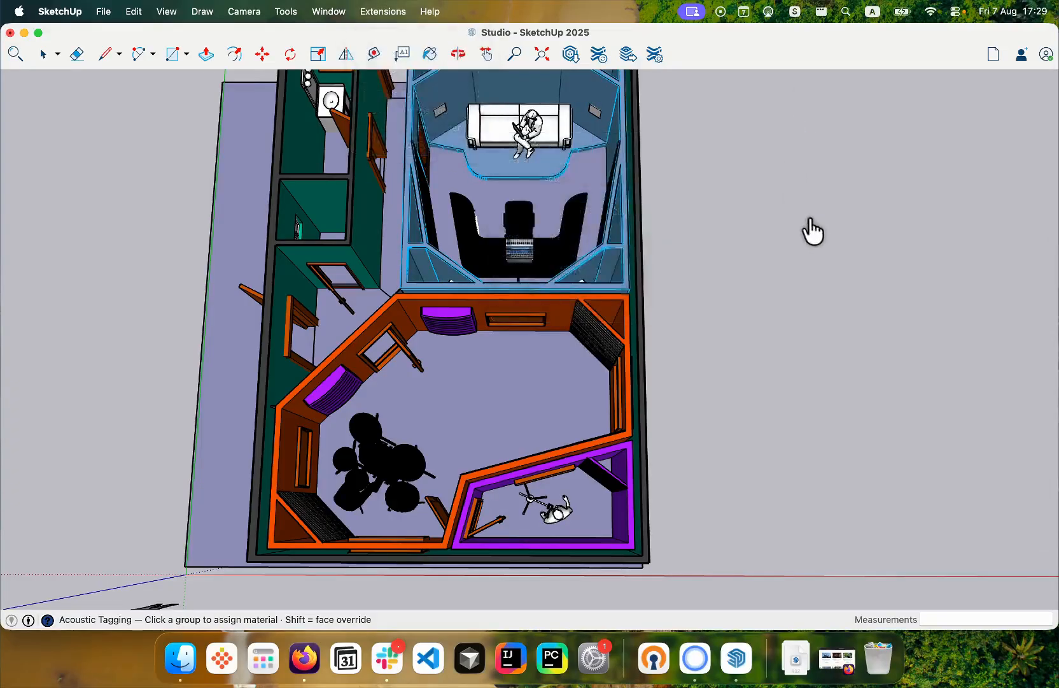
drag(850, 207, 840, 126)
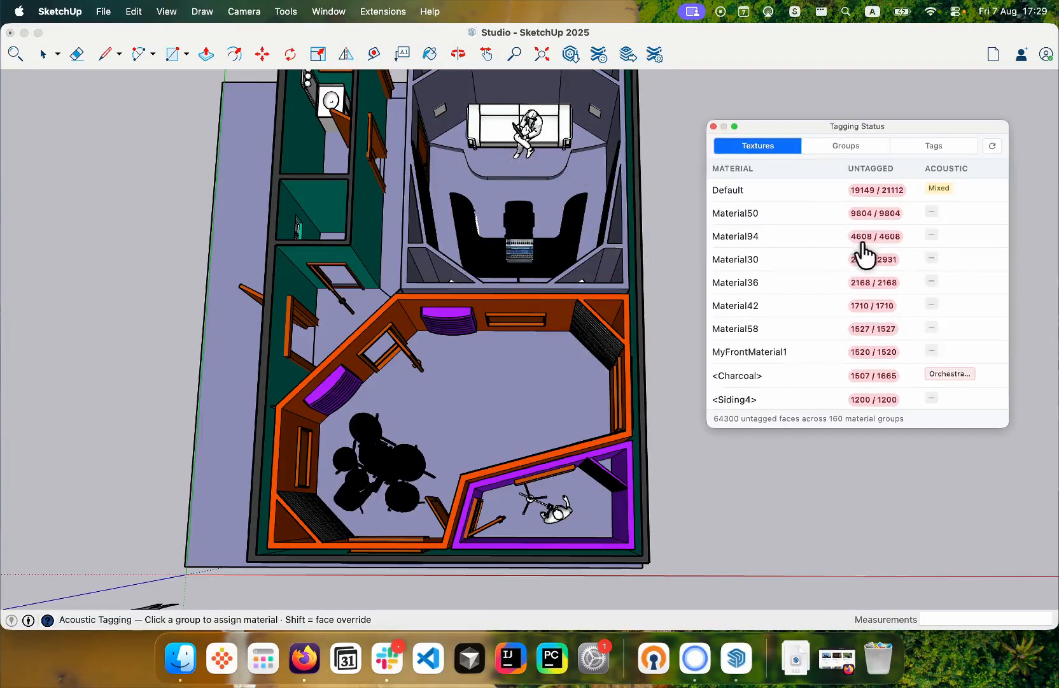
- Review the untagged faces by groups and textures, ending with the breakdown by tags
click(847, 146)
click(933, 146)
click(758, 145)
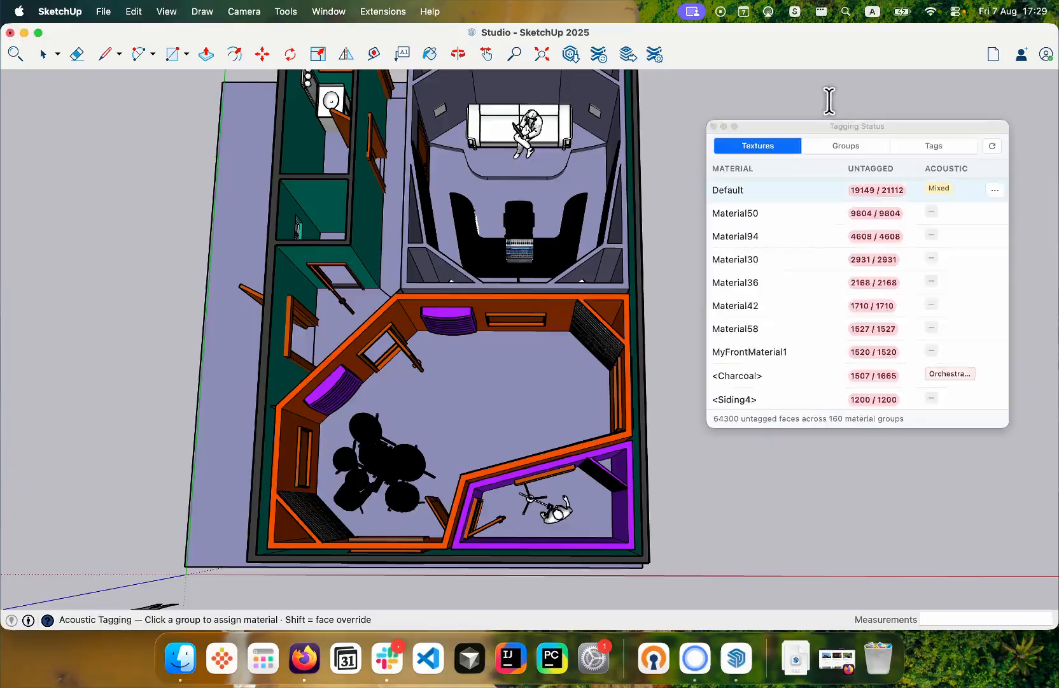
click(846, 146)
click(934, 145)
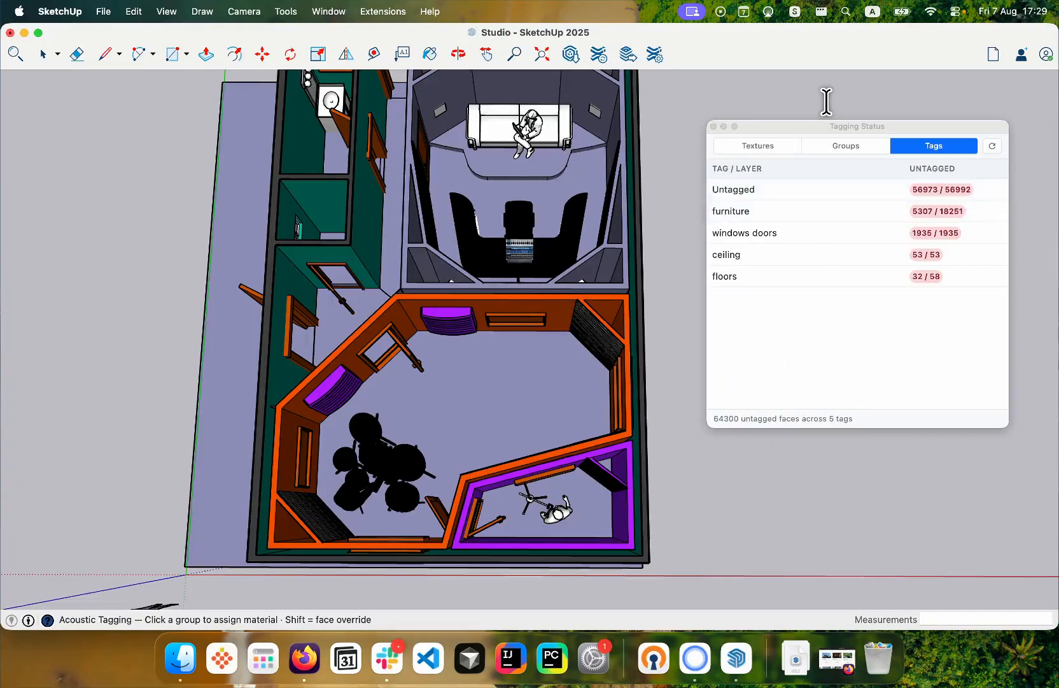
- Highlight the furniture tag and examine its untagged objects around the control room desk
click(822, 212)
scroll(472, 255, down, 3)
scroll(519, 183, up, 5)
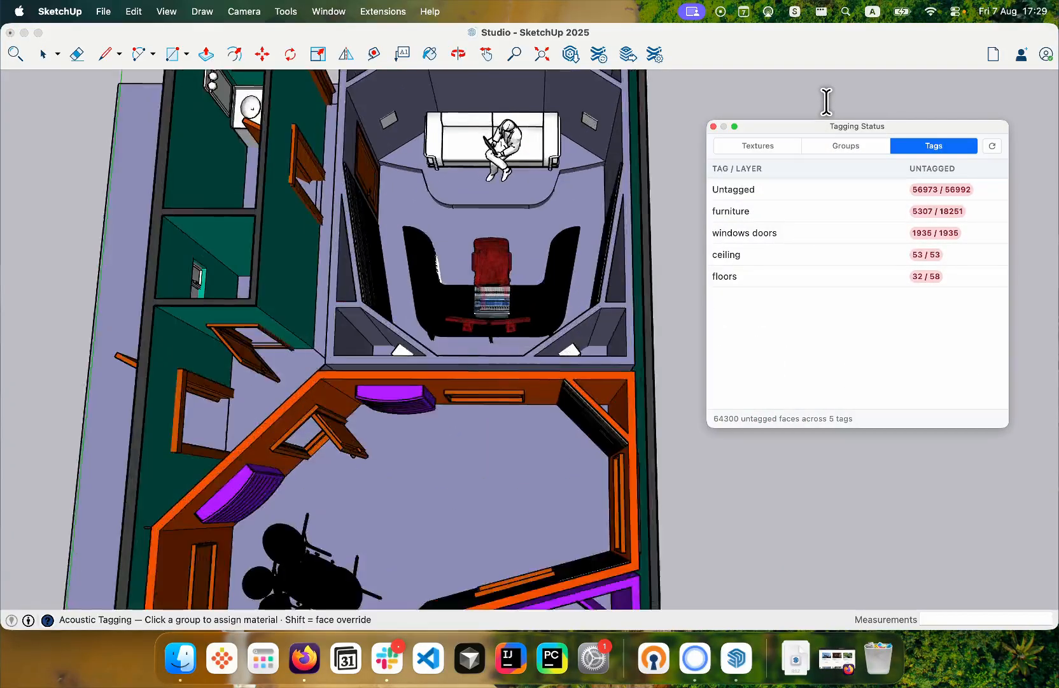
scroll(508, 169, up, 3)
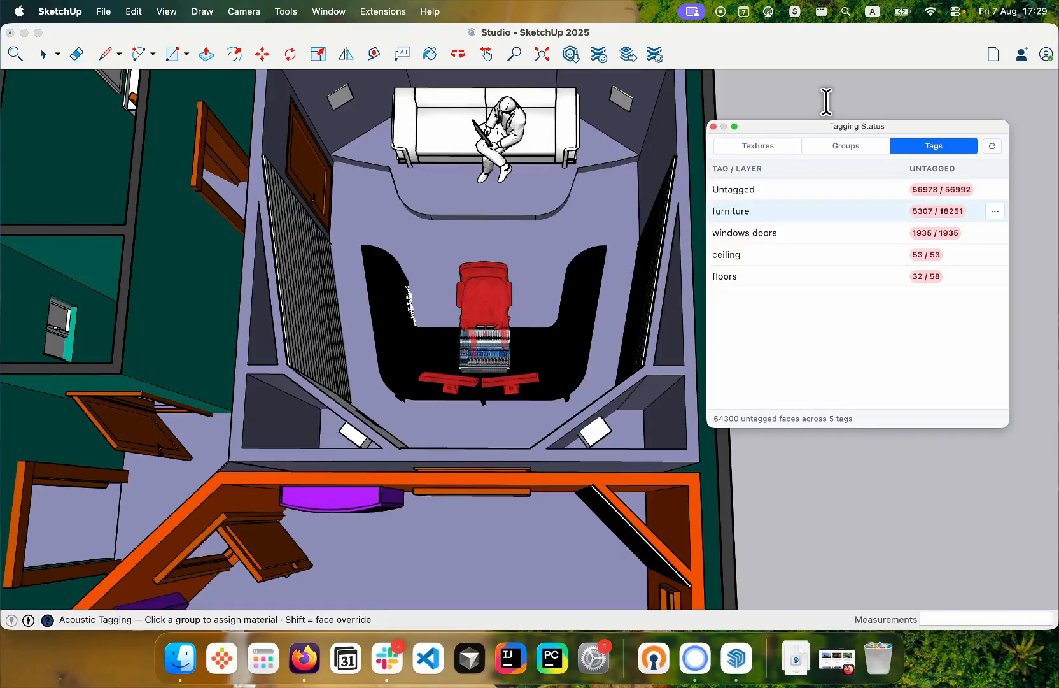
scroll(484, 267, up, 3)
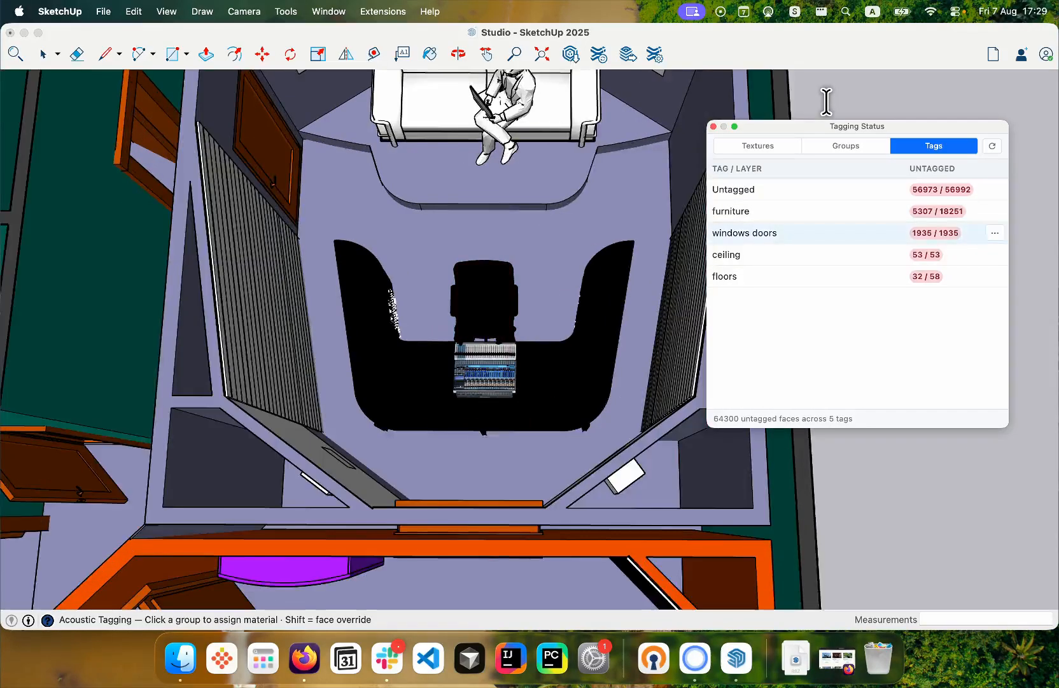
- Search the library for "audience" and apply an Audience on moderately padded seats material to the furniture tag
click(993, 210)
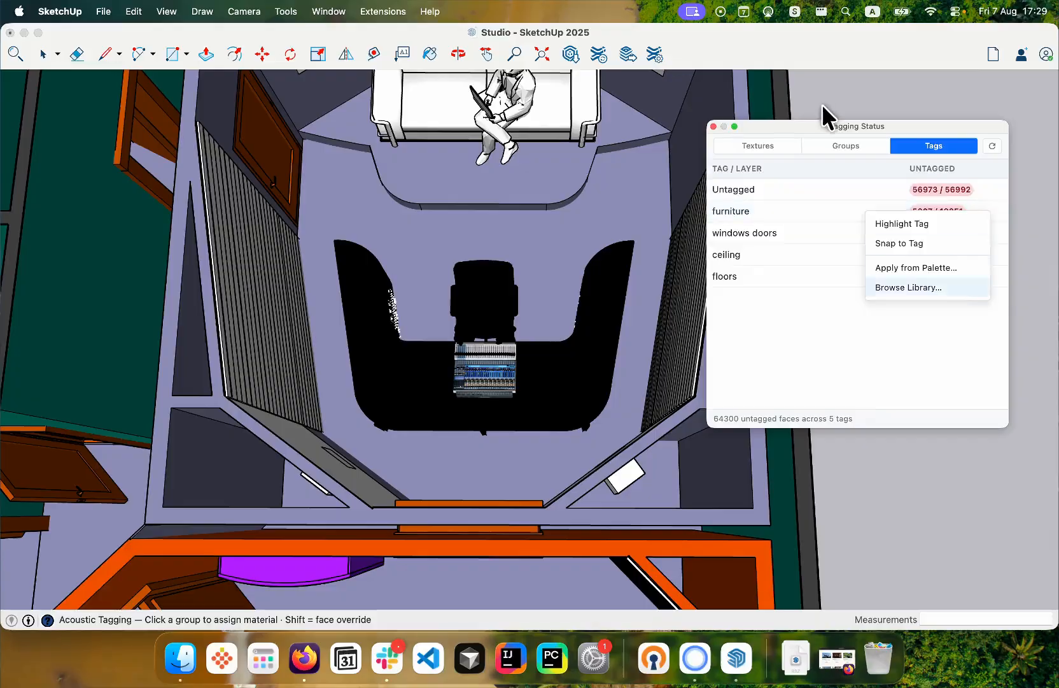
key(Return)
text(audience)
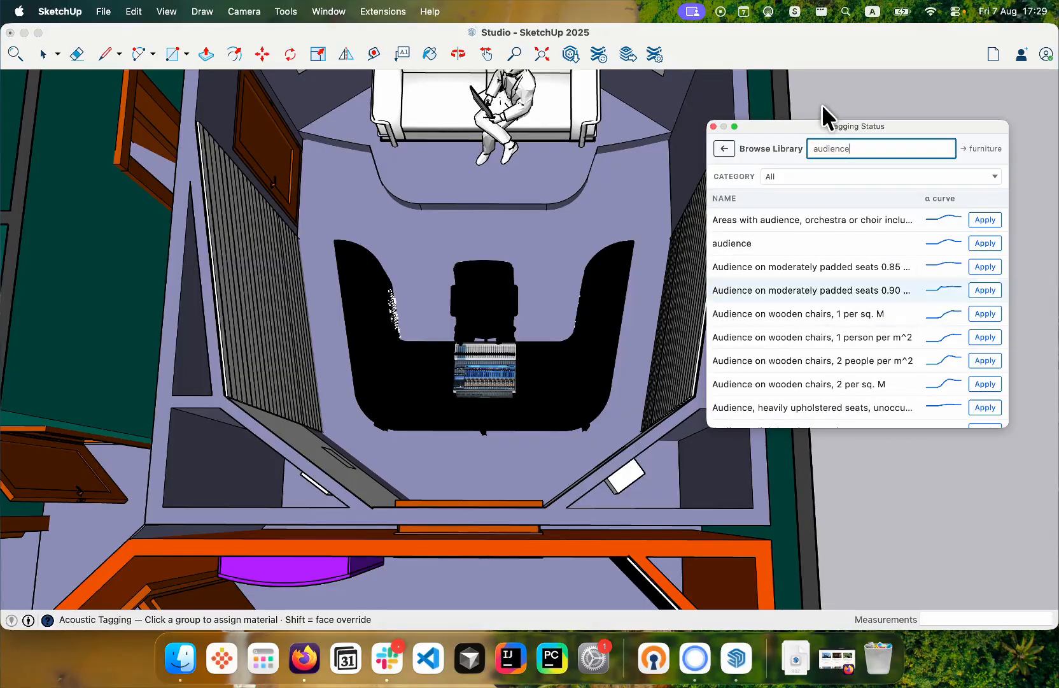
key(Up)
key(Return)
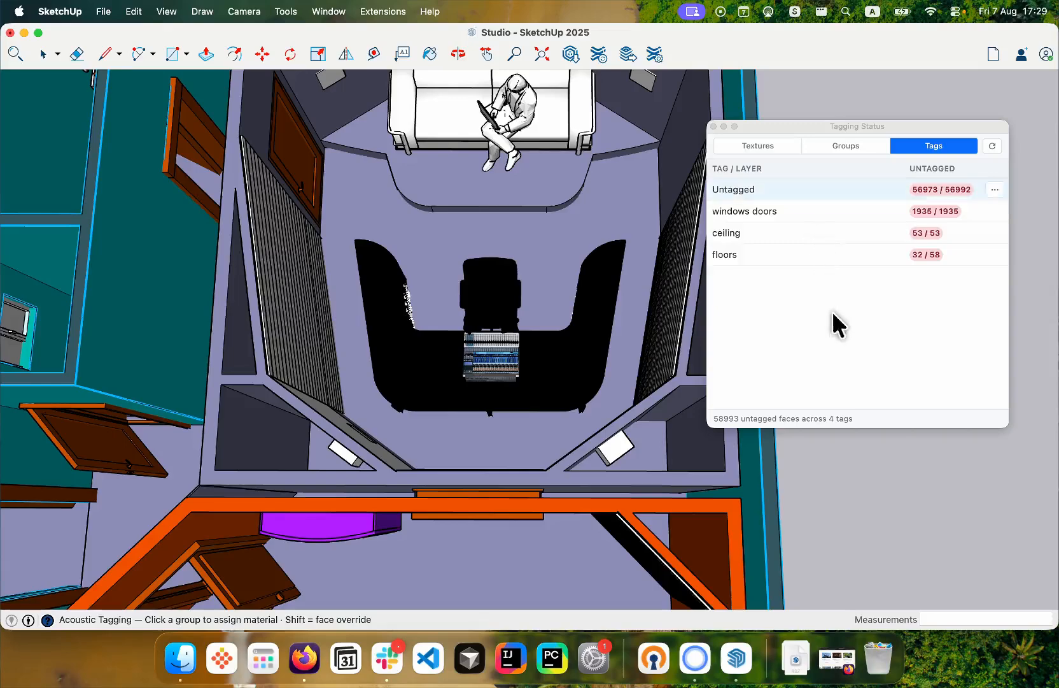
- Close the Tagging Status window and reopen the Acoustic Materials manager to view the material overlay on the control room furniture
click(752, 101)
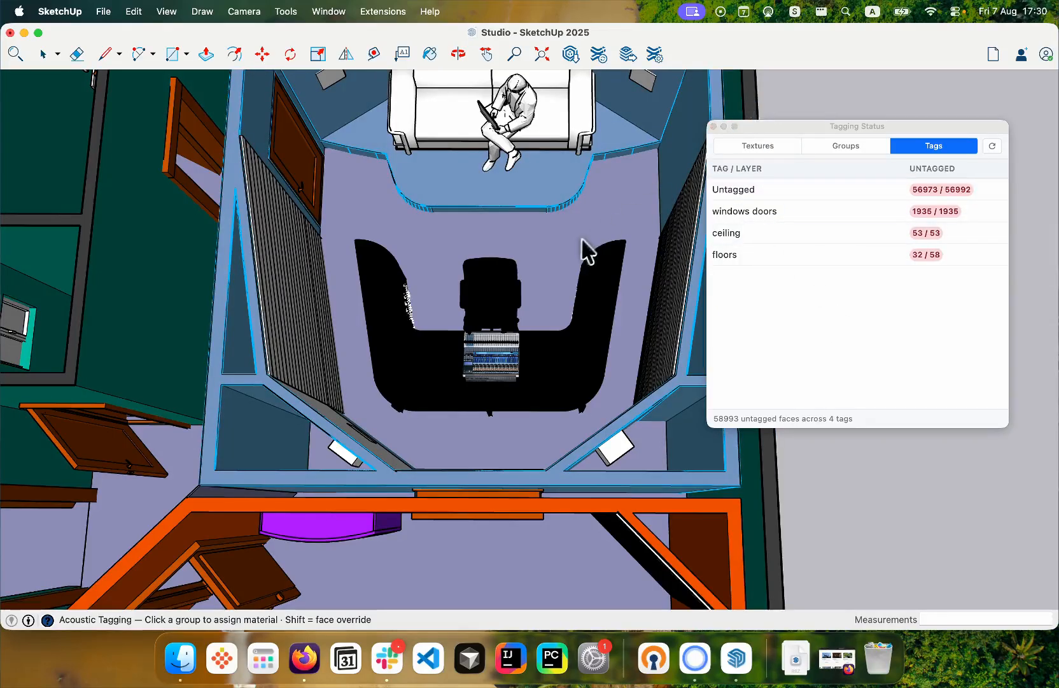
click(714, 126)
click(383, 12)
mouse_move(396, 144)
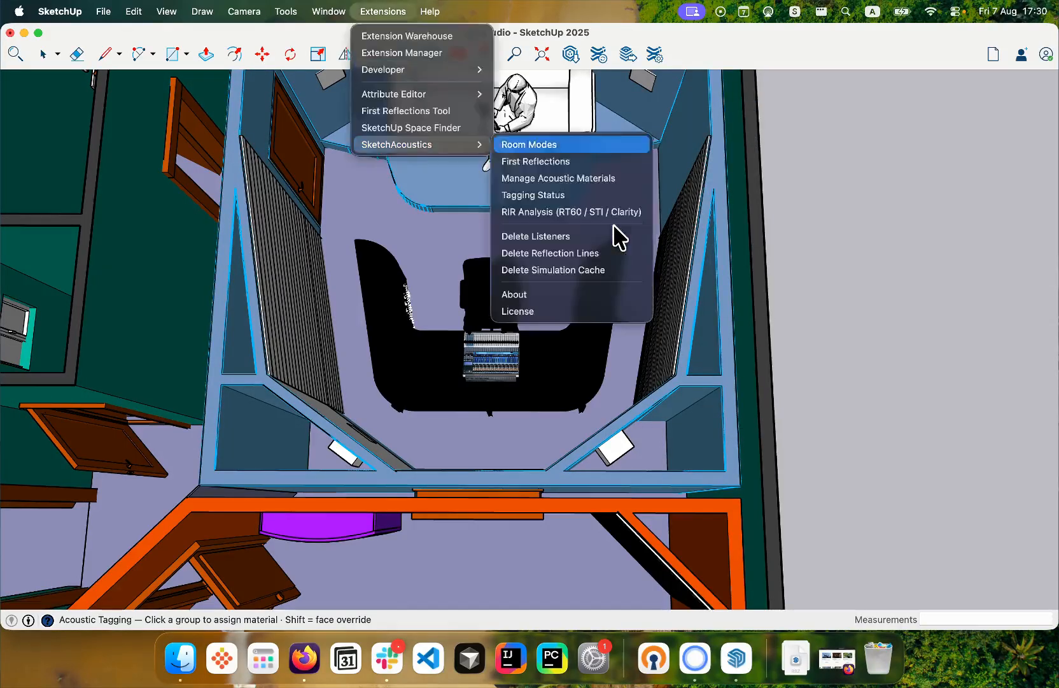
key(Return)
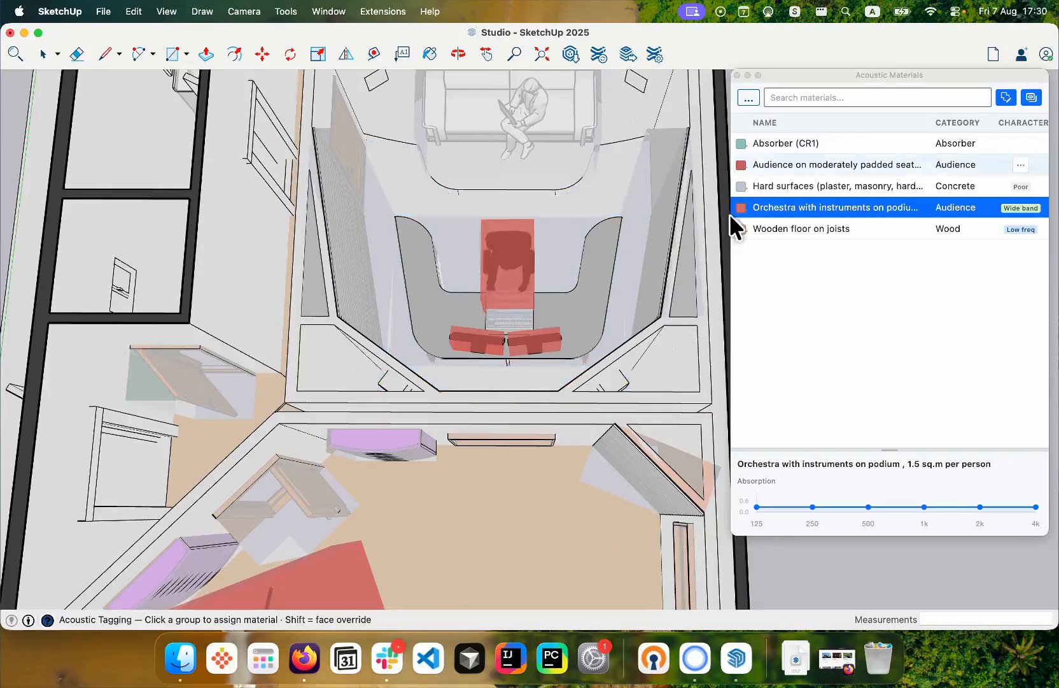
click(772, 166)
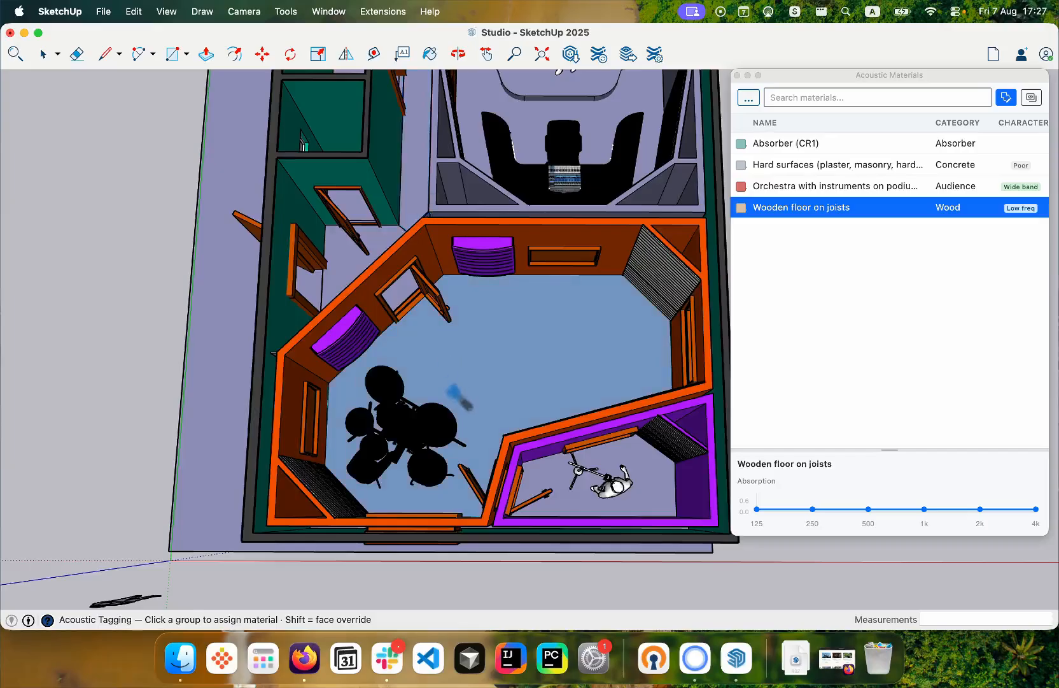
- Assign Wooden floor on joists to the live room and corridor floors, and display the acoustic material overlay
scroll(455, 392, down, 2)
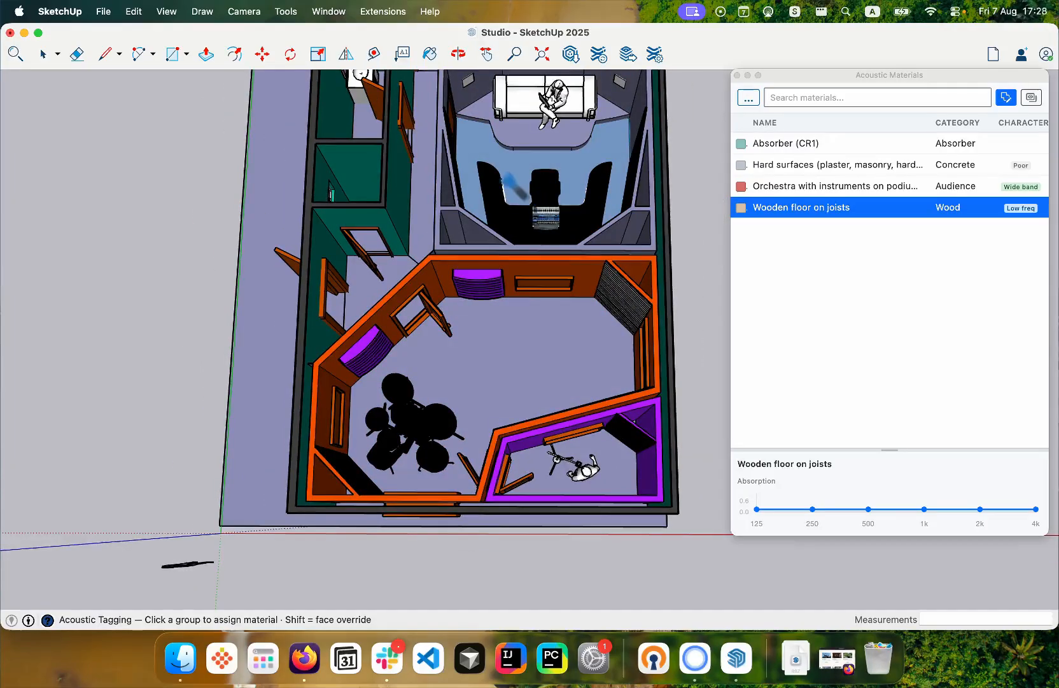
scroll(508, 179, up, 2)
scroll(463, 490, down, 1)
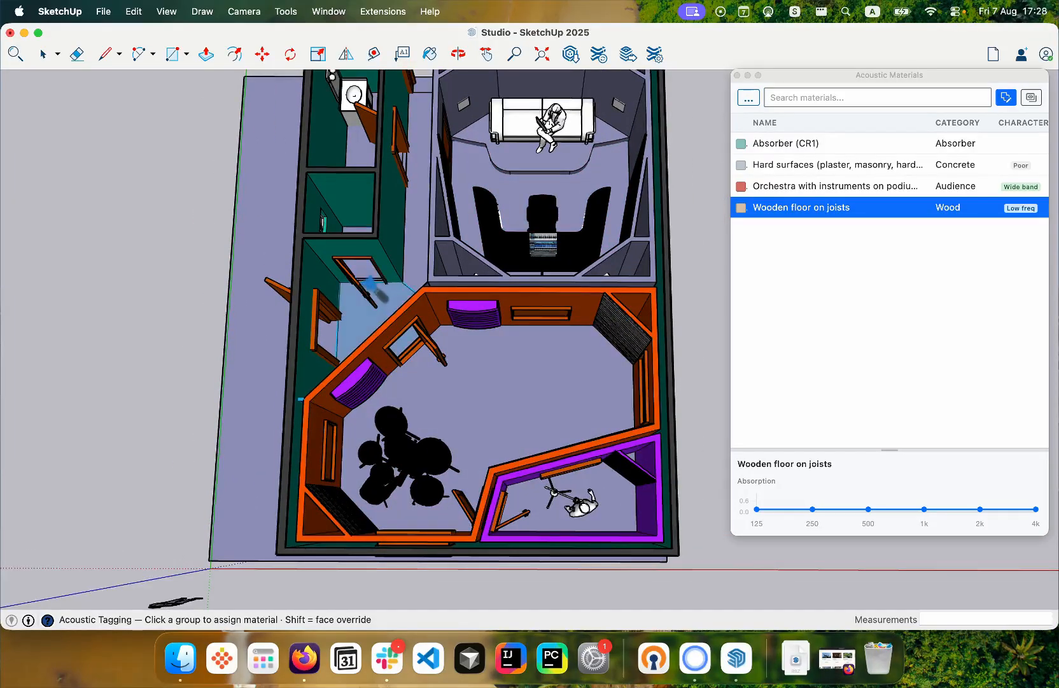
scroll(368, 288, up, 1)
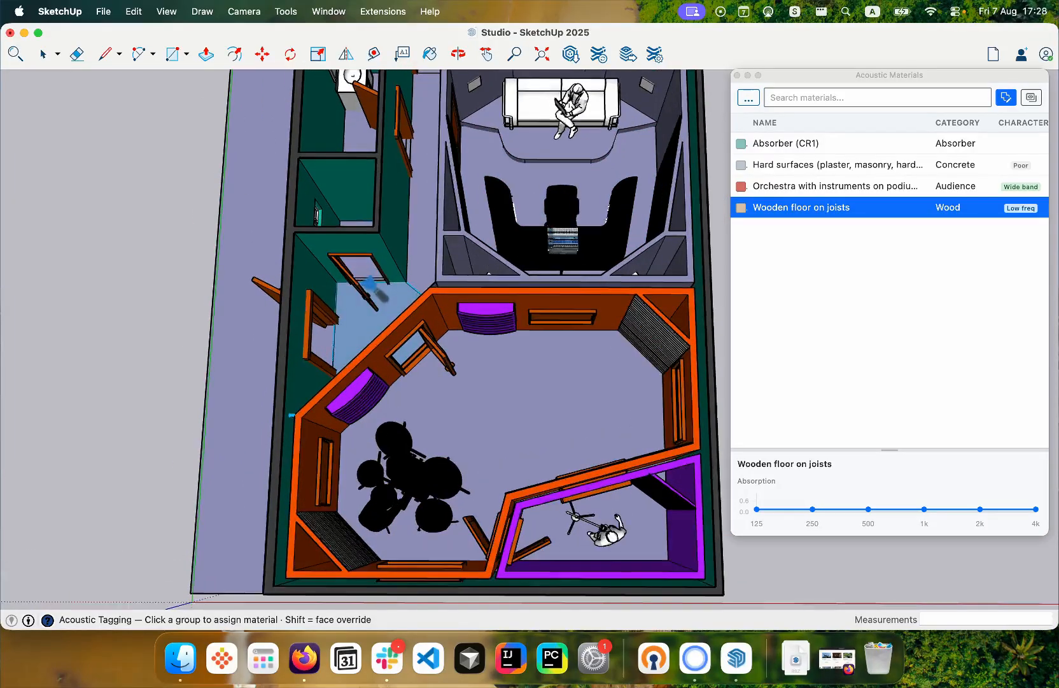
click(1031, 96)
scroll(484, 242, down, 1)
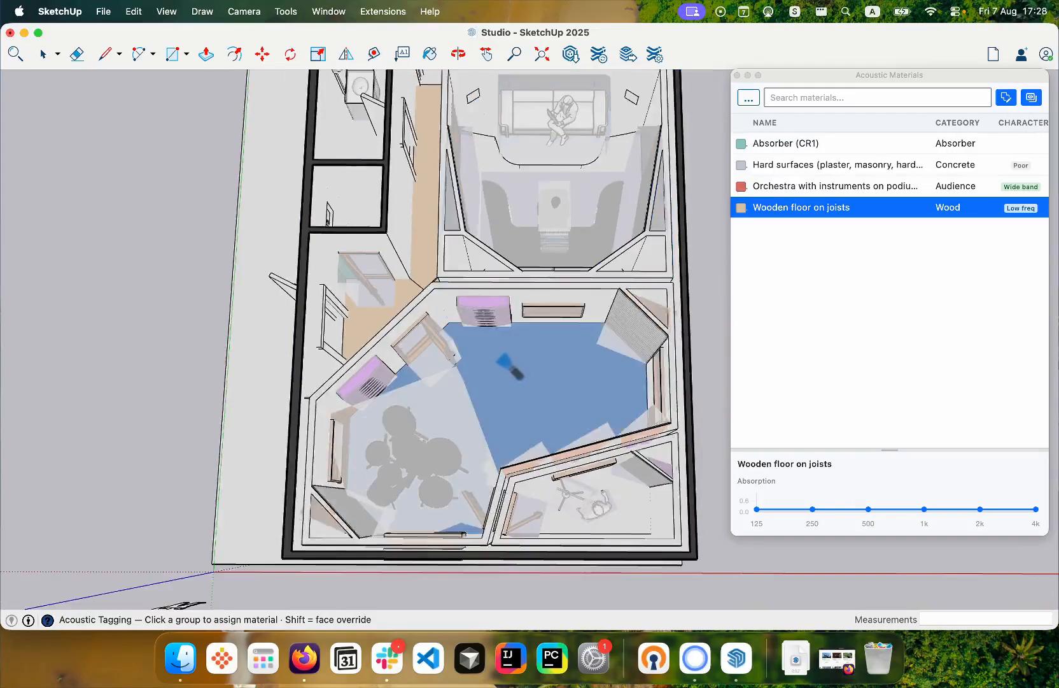
scroll(440, 203, up, 2)
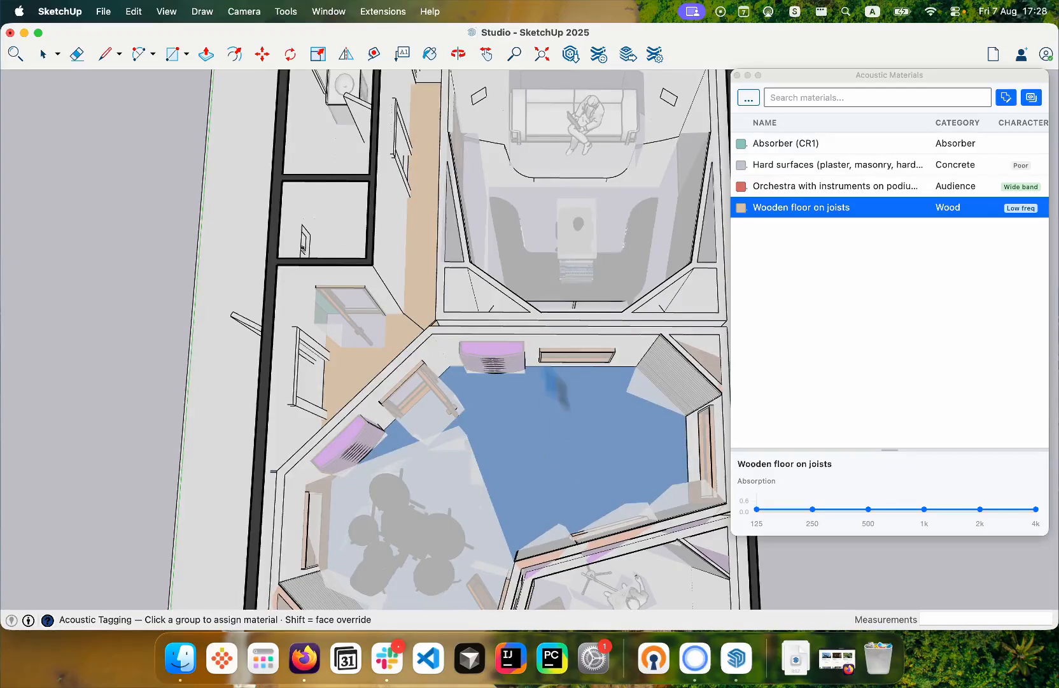
- Assign the Wooden floor on joists material to the large live room floor
click(548, 377)
scroll(155, 360, down, 3)
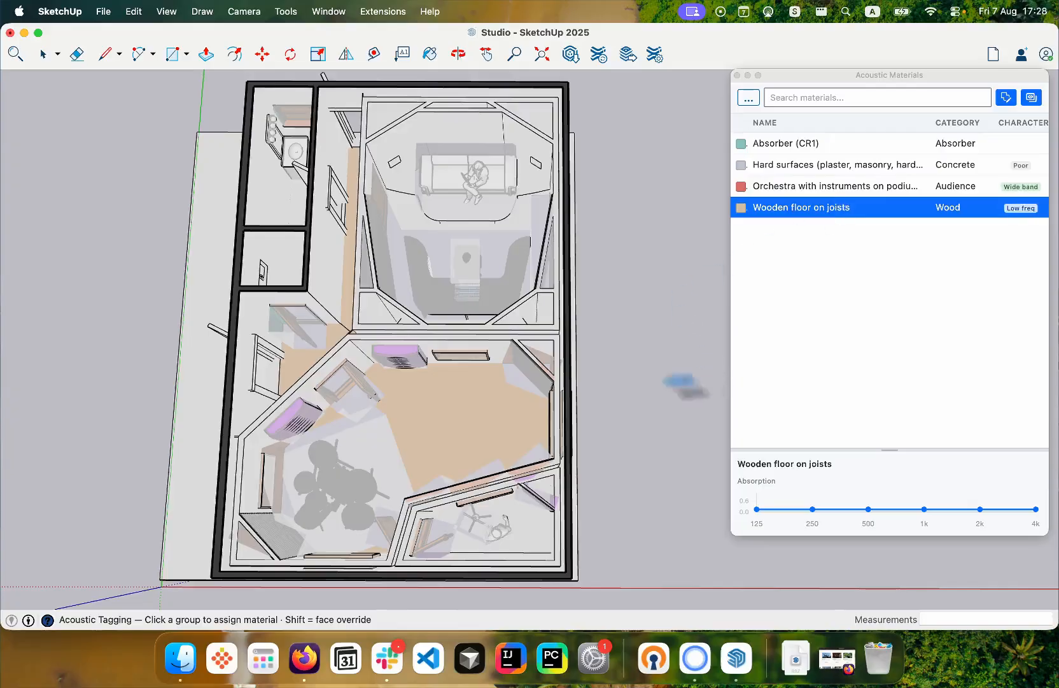
scroll(398, 404, up, 1)
scroll(700, 381, down, 1)
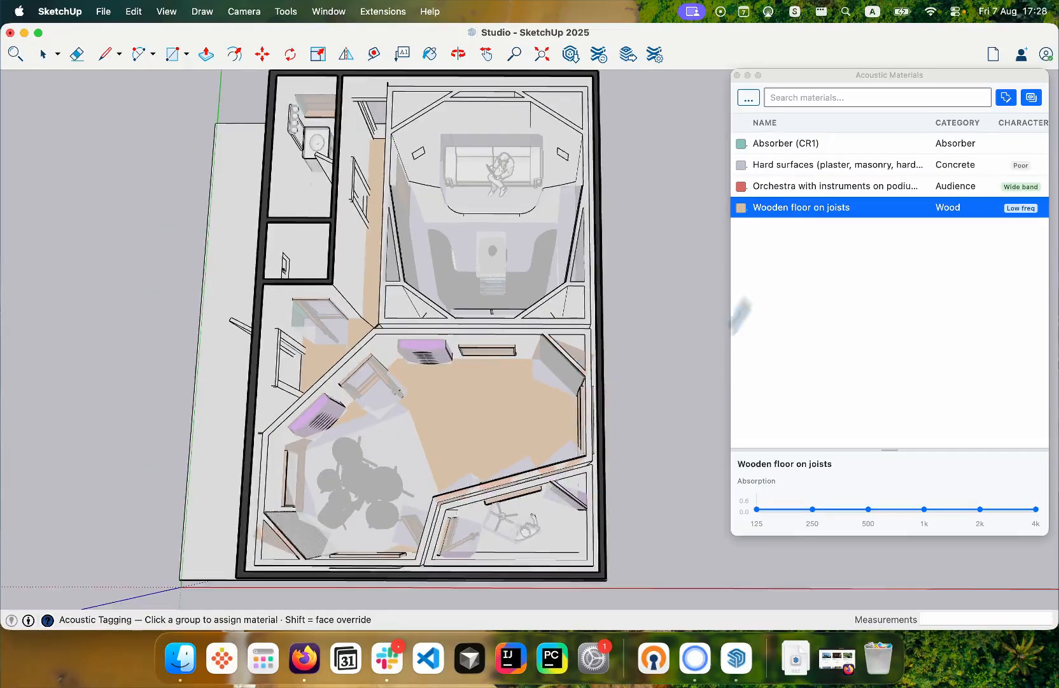
- Try Orchestra with instruments on podium on the live room floor, and reassign Wooden floor on joists to it
click(821, 186)
click(527, 435)
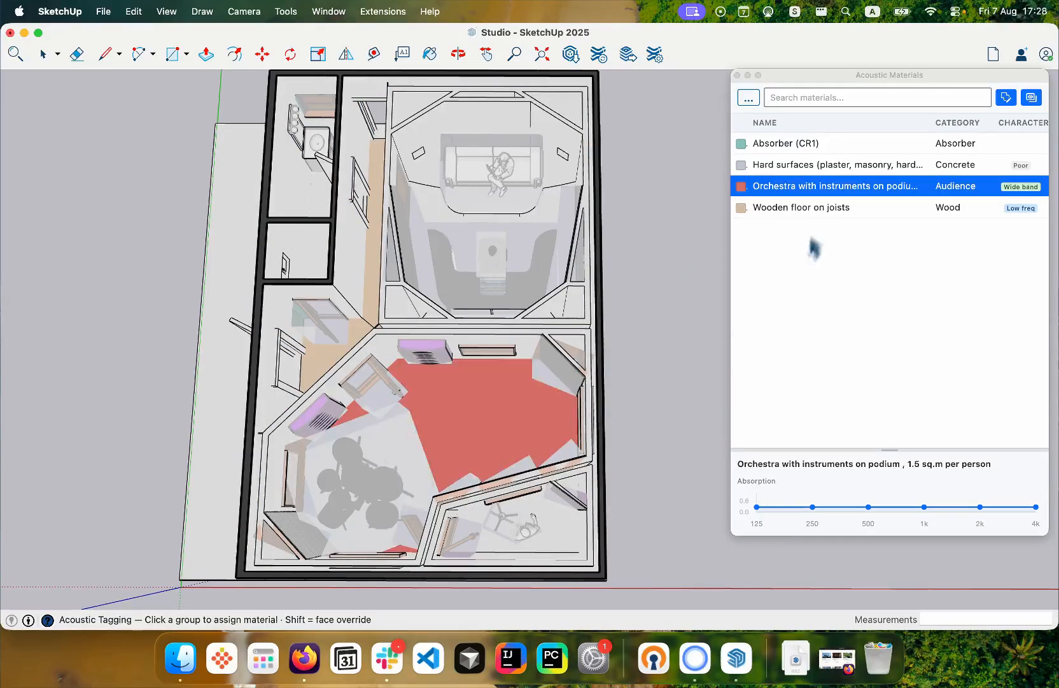
click(812, 209)
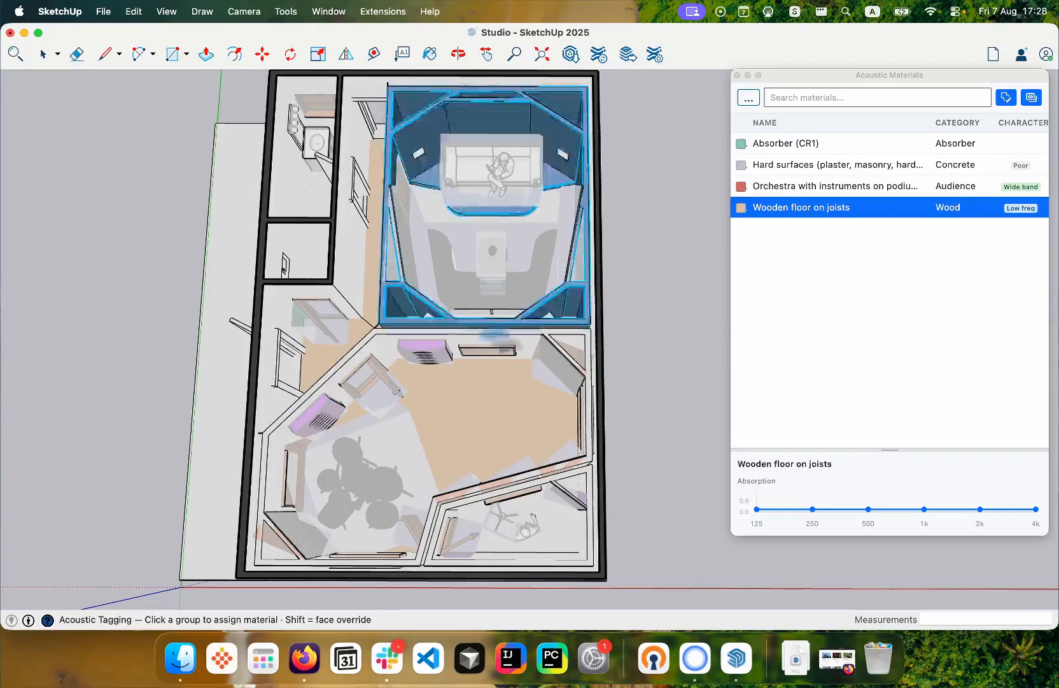
- Assign Orchestra with instruments on podium, 1.5 sq.m per person, to the drum kit in the live room
scroll(319, 378, up, 2)
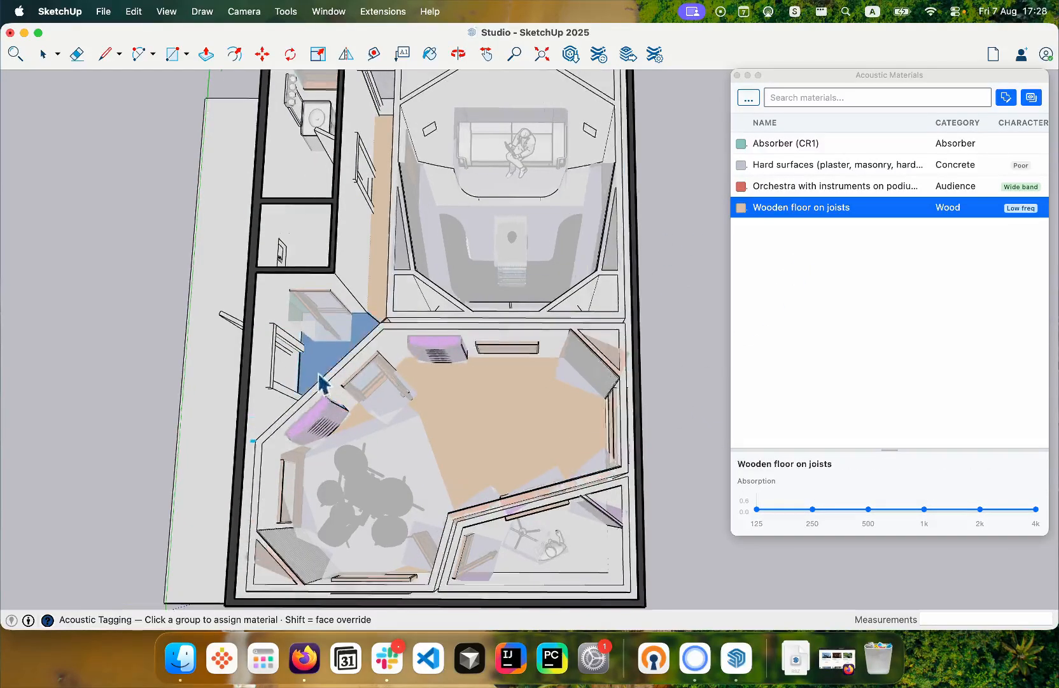
click(873, 187)
click(357, 486)
click(359, 490)
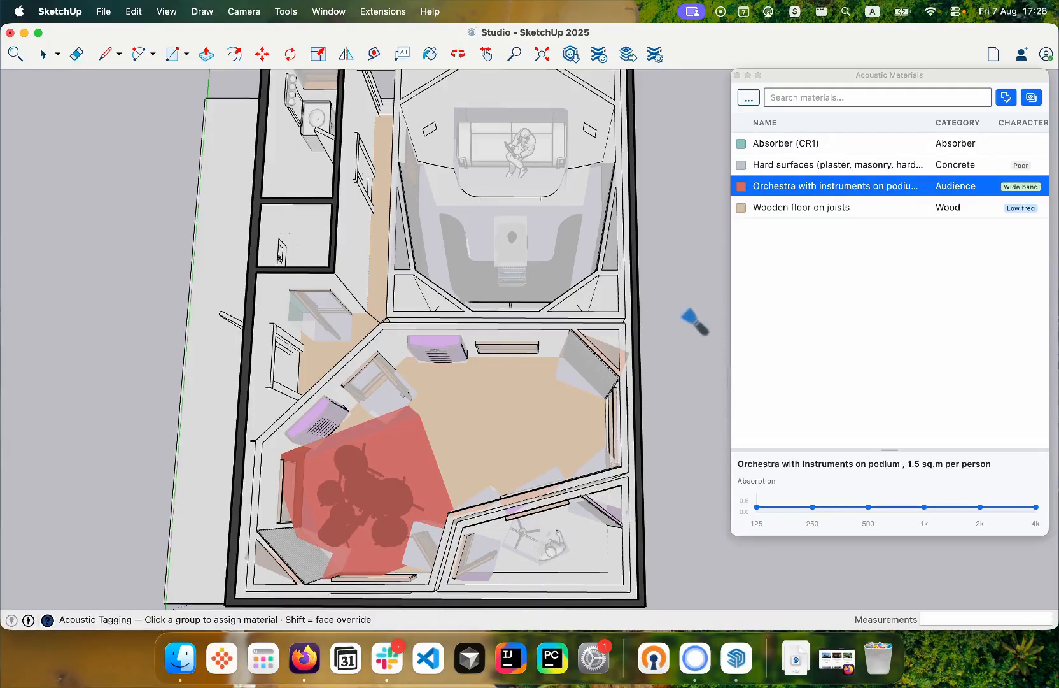
scroll(692, 318, down, 2)
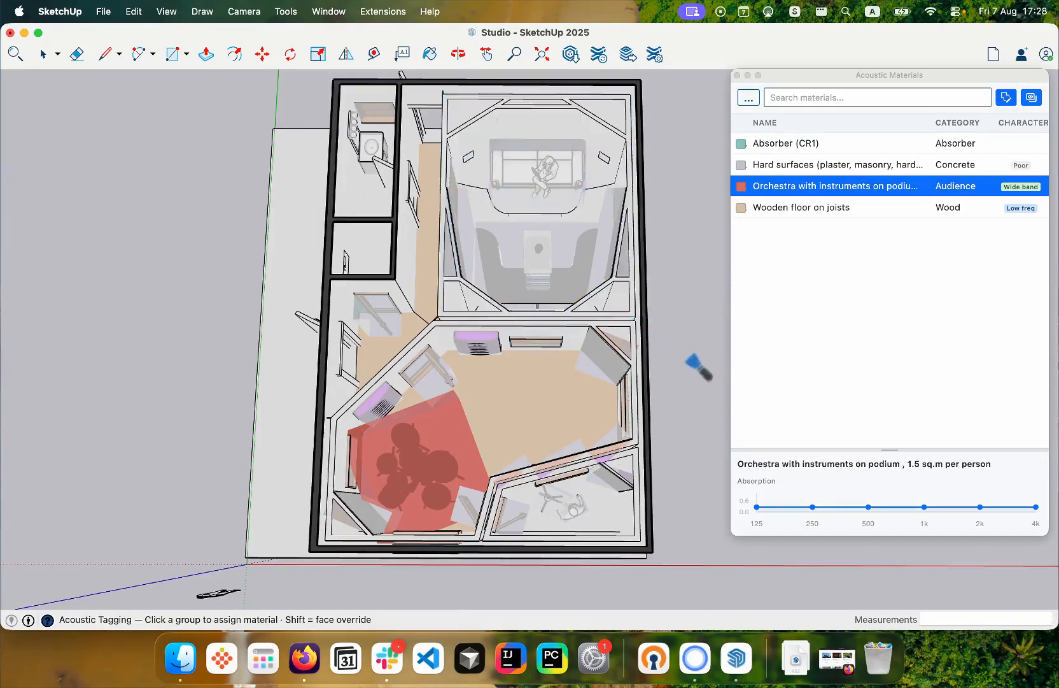
scroll(686, 382, down, 2)
scroll(686, 382, up, 4)
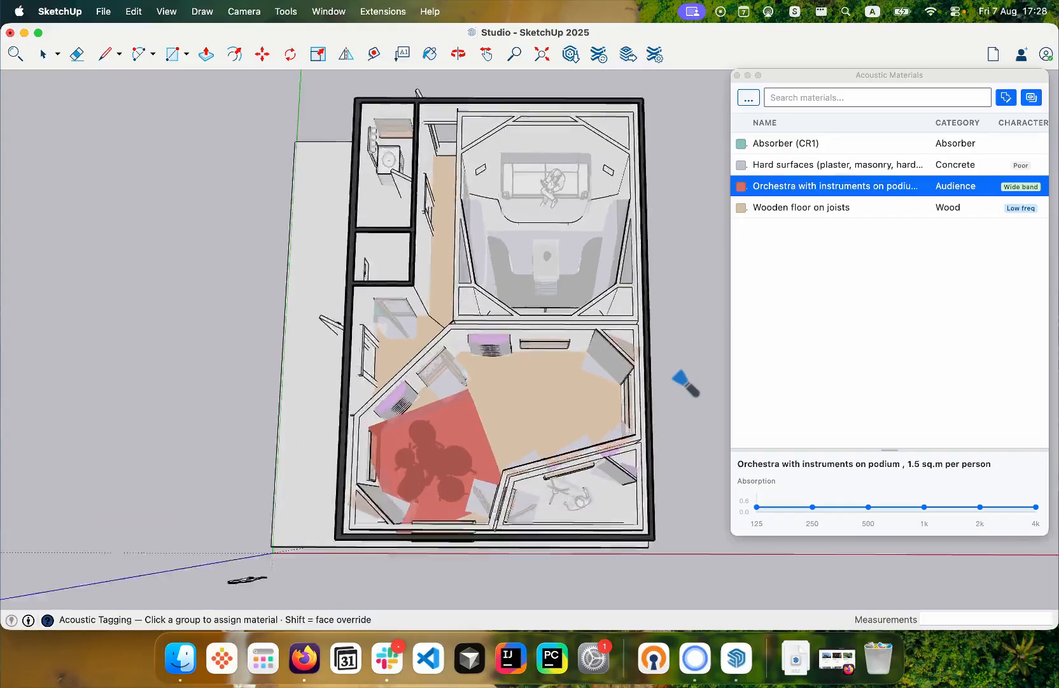
scroll(658, 316, up, 2)
scroll(658, 317, down, 1)
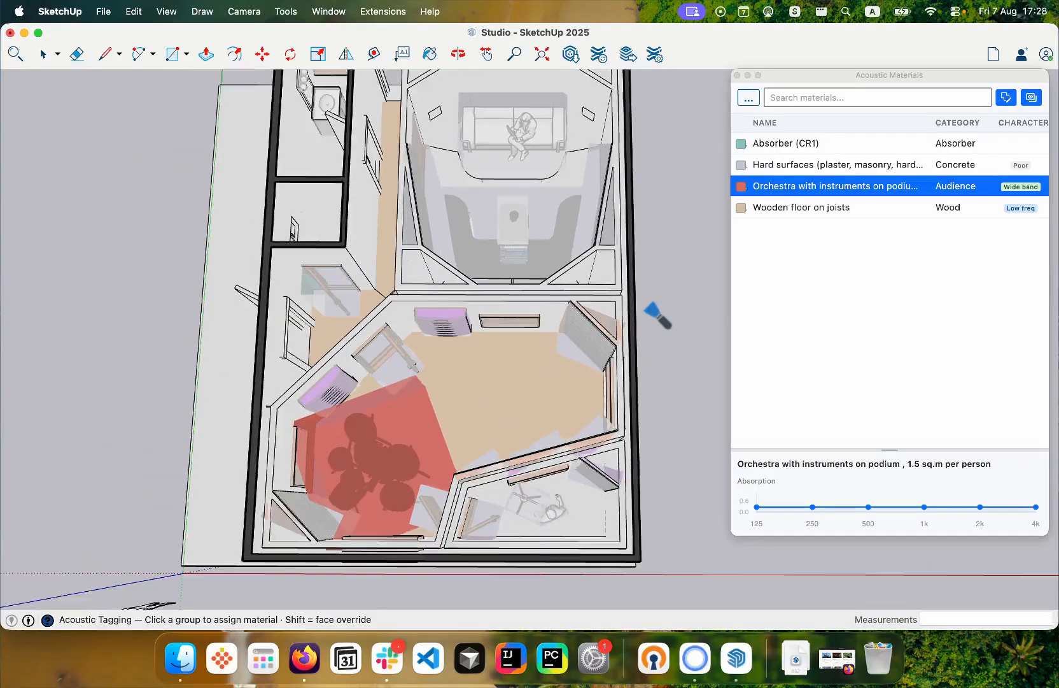
scroll(137, 435, up, 2)
scroll(146, 432, down, 1)
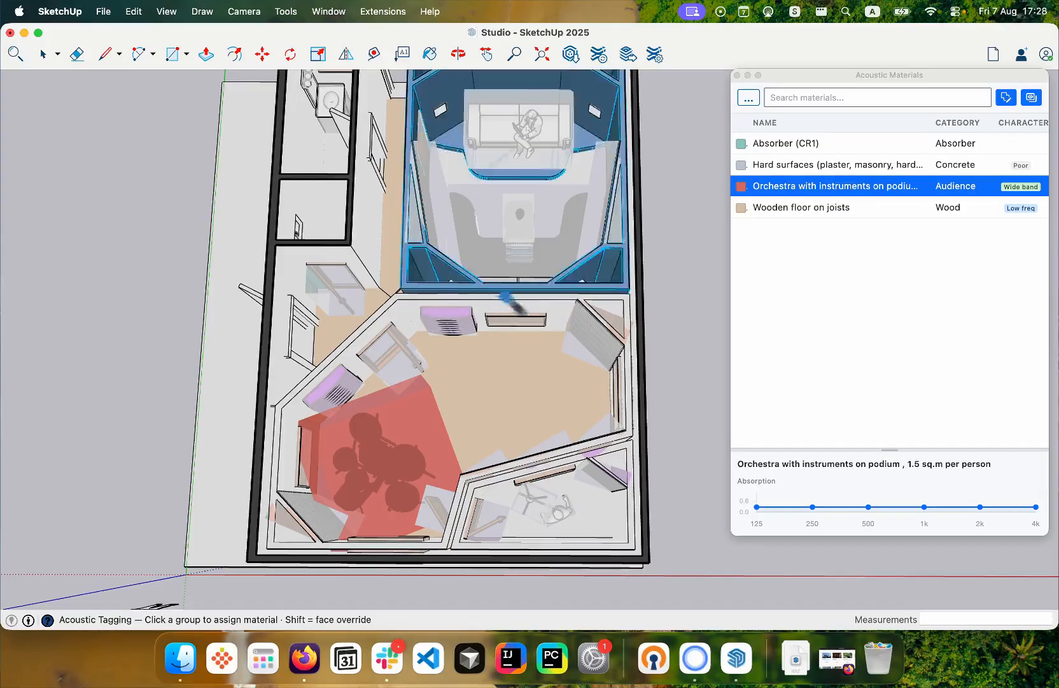
- Hide the acoustic material overlay and replace the Acoustic Materials manager with the Tagging Status window beside the model
click(1031, 99)
click(738, 75)
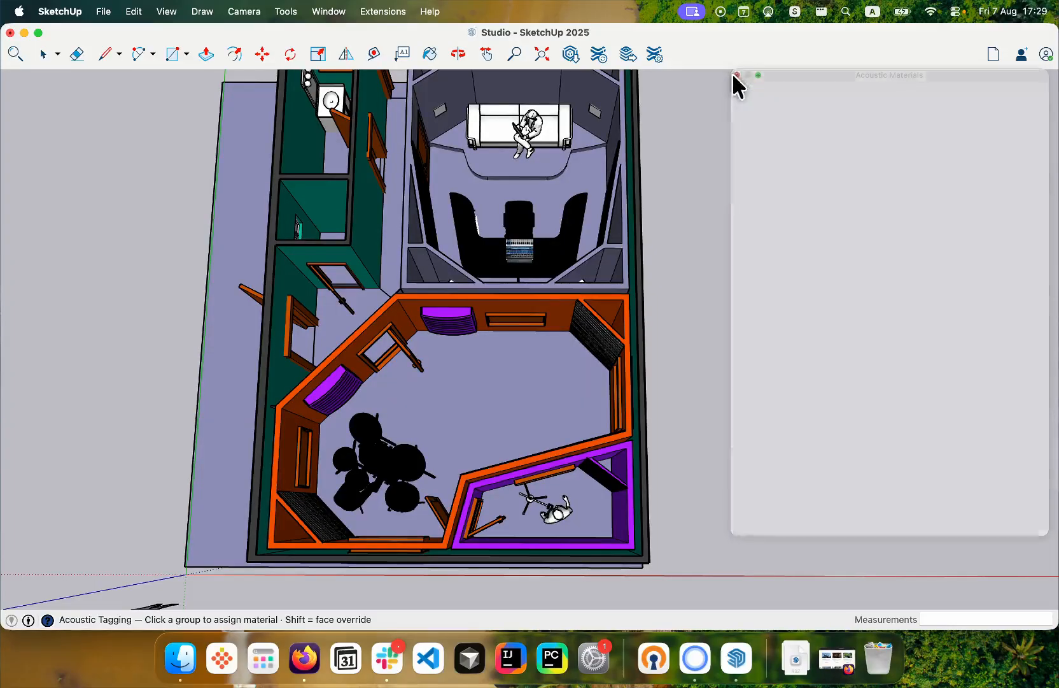
click(382, 12)
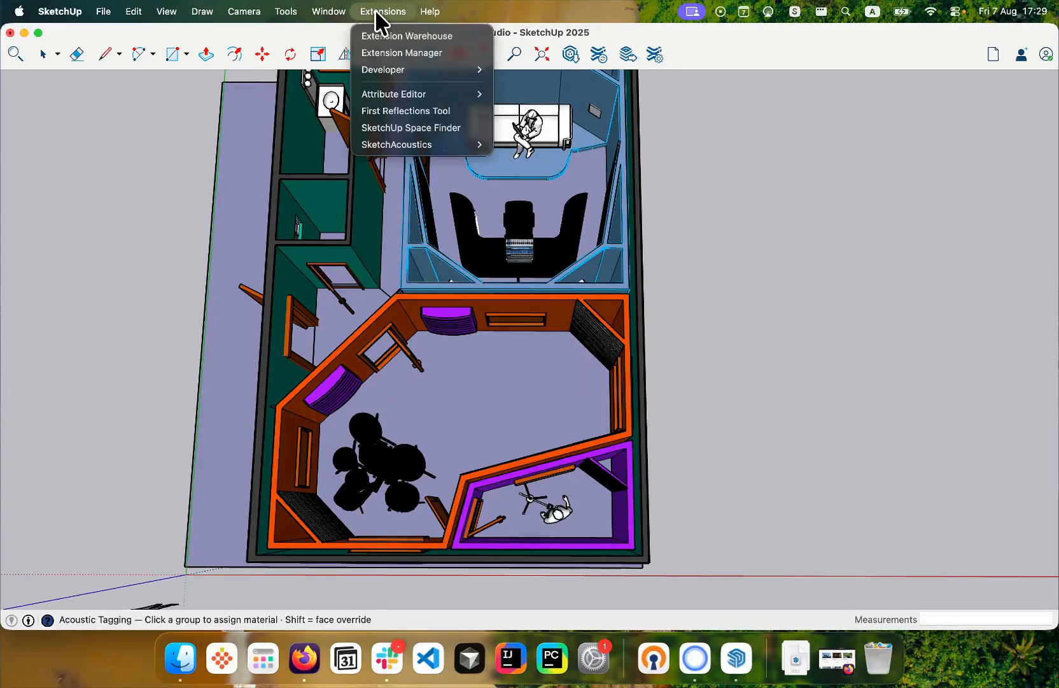
mouse_move(429, 144)
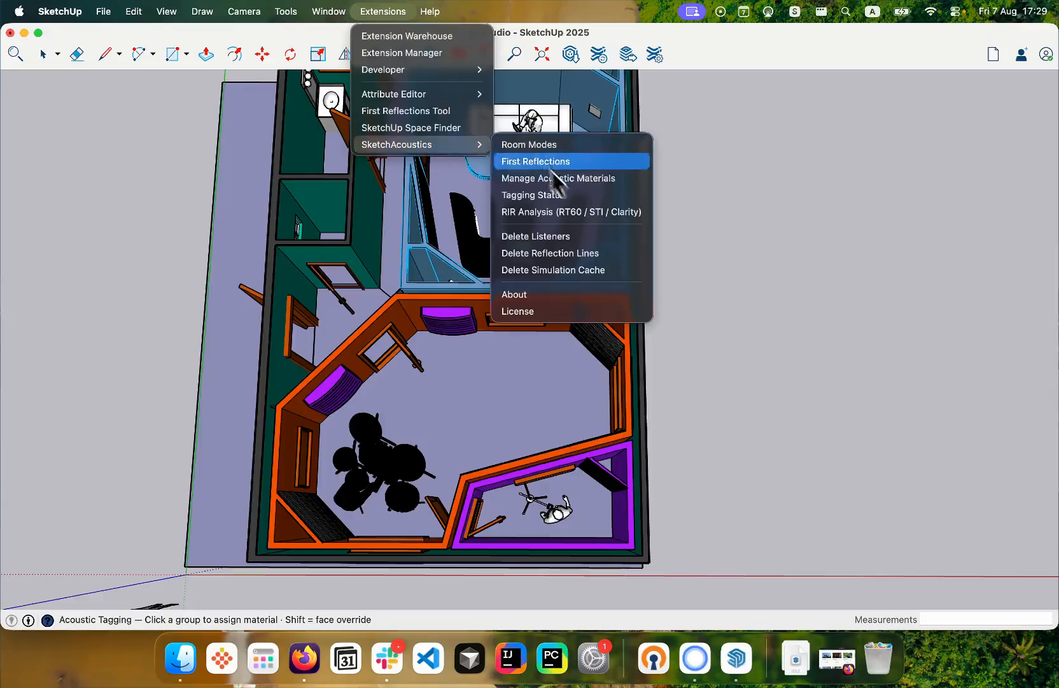
click(568, 198)
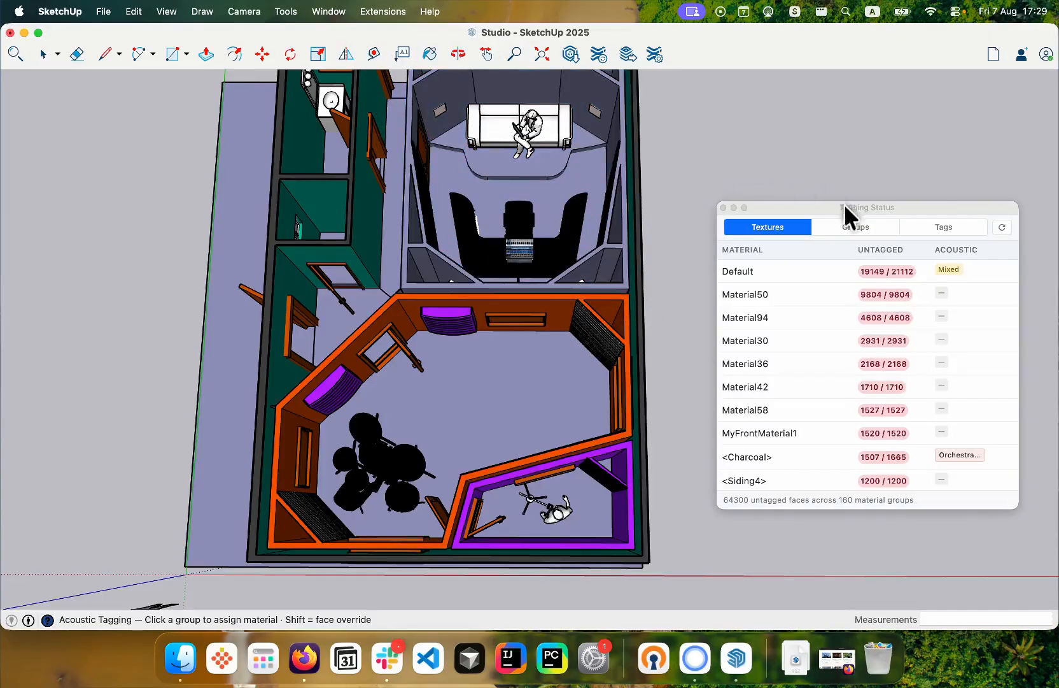
drag(844, 205, 836, 127)
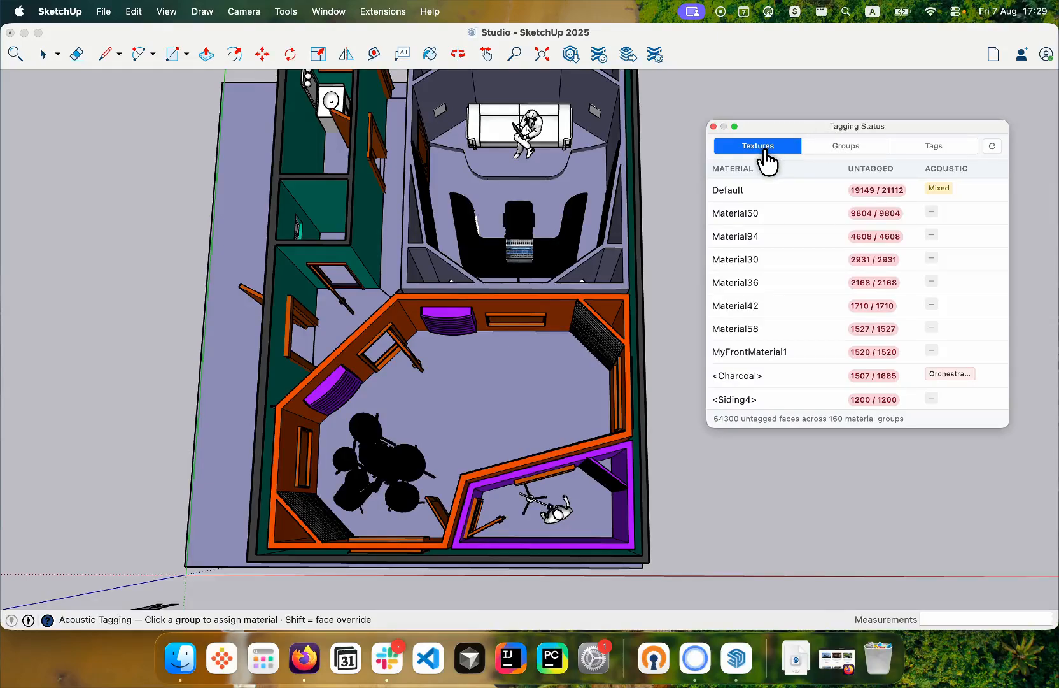
- Review the model's untagged faces by texture, by group and by tag
click(814, 147)
click(910, 148)
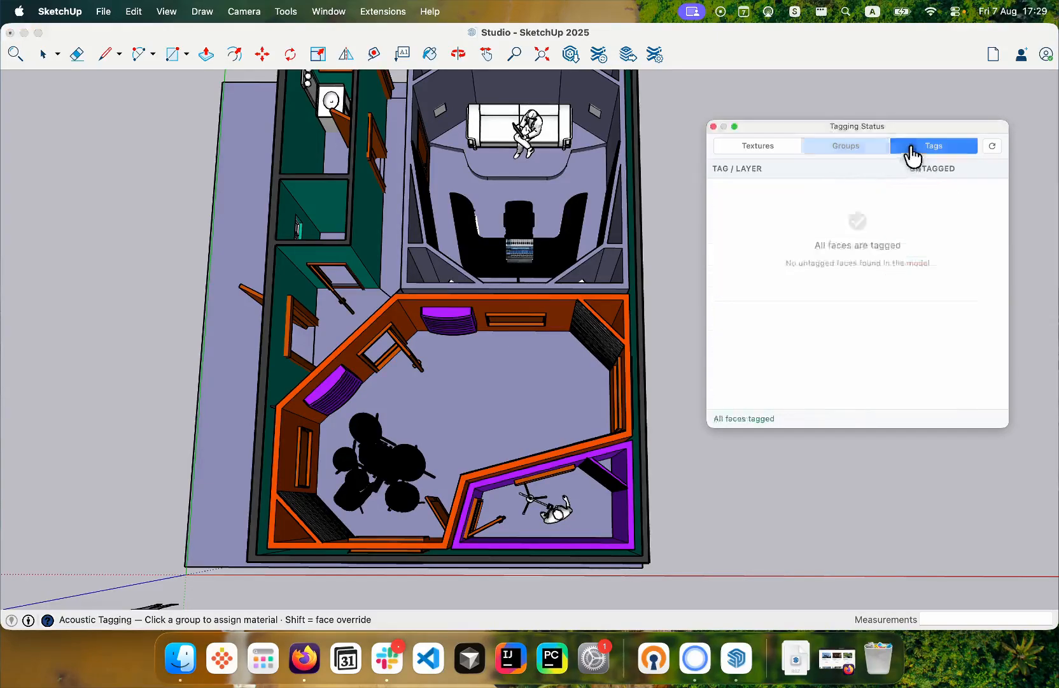
click(759, 152)
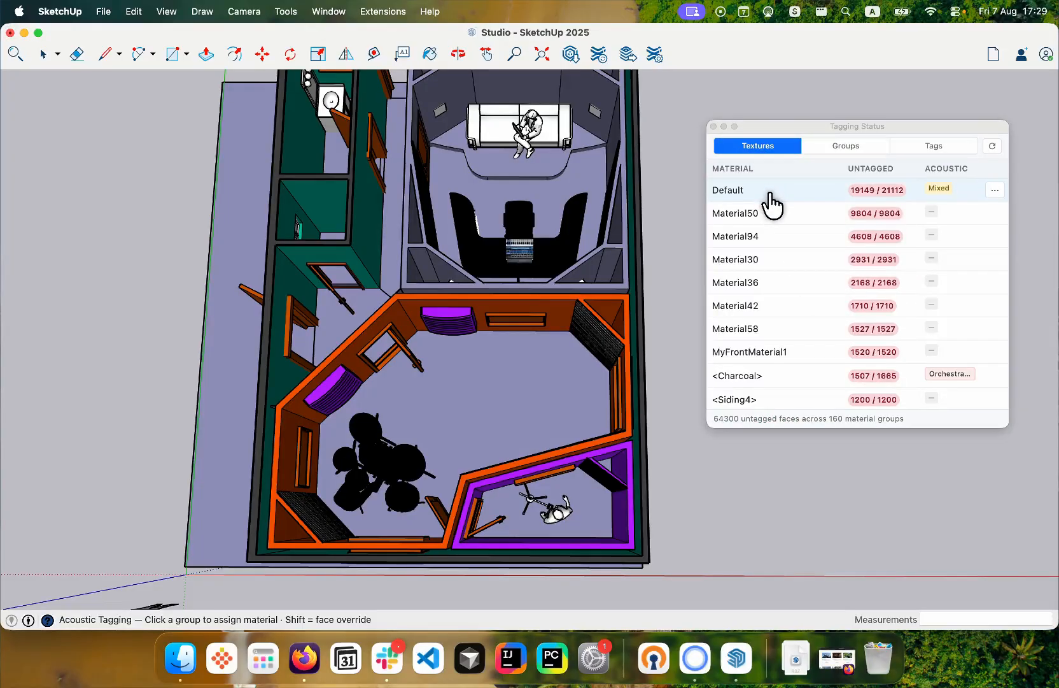
click(822, 146)
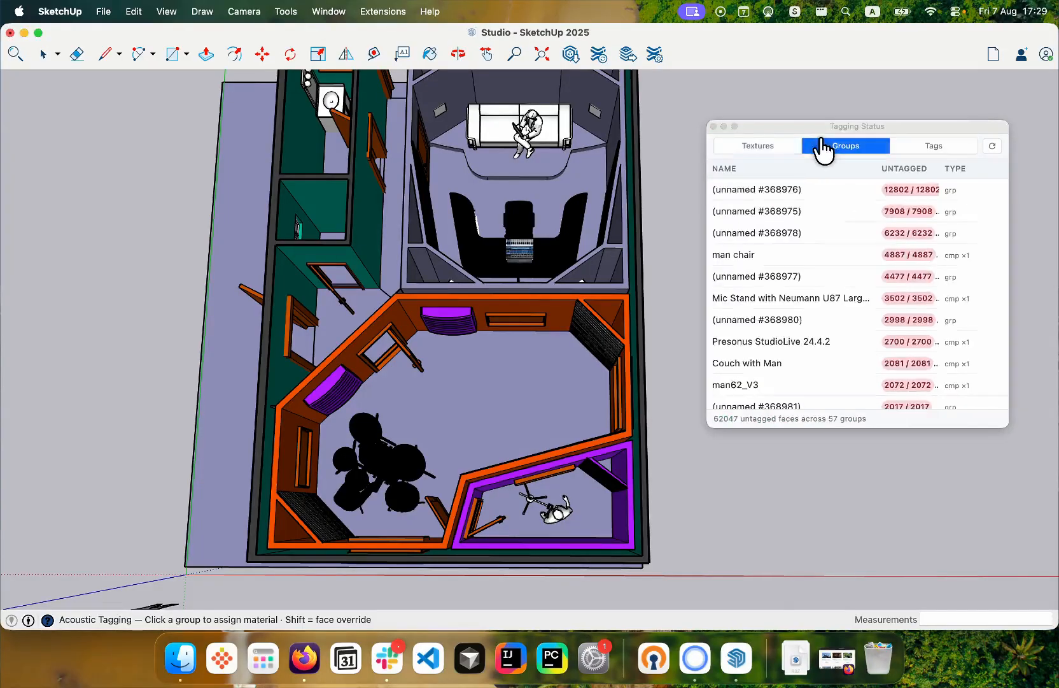
click(924, 146)
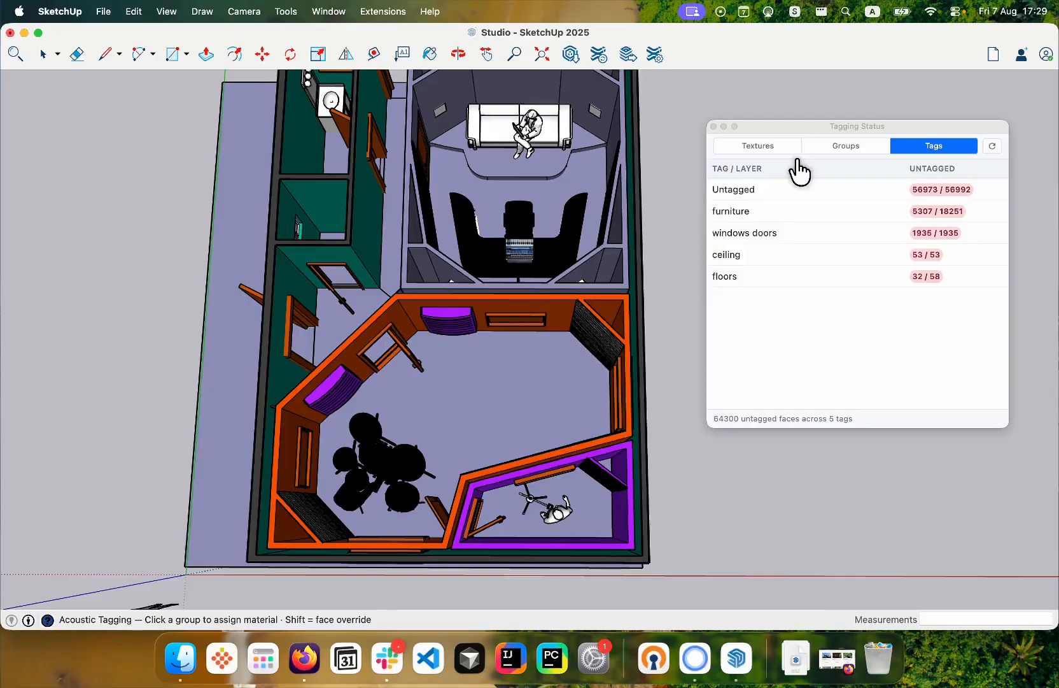
- Highlight the furniture tag's untagged objects and examine them up close at the control room desk
click(785, 211)
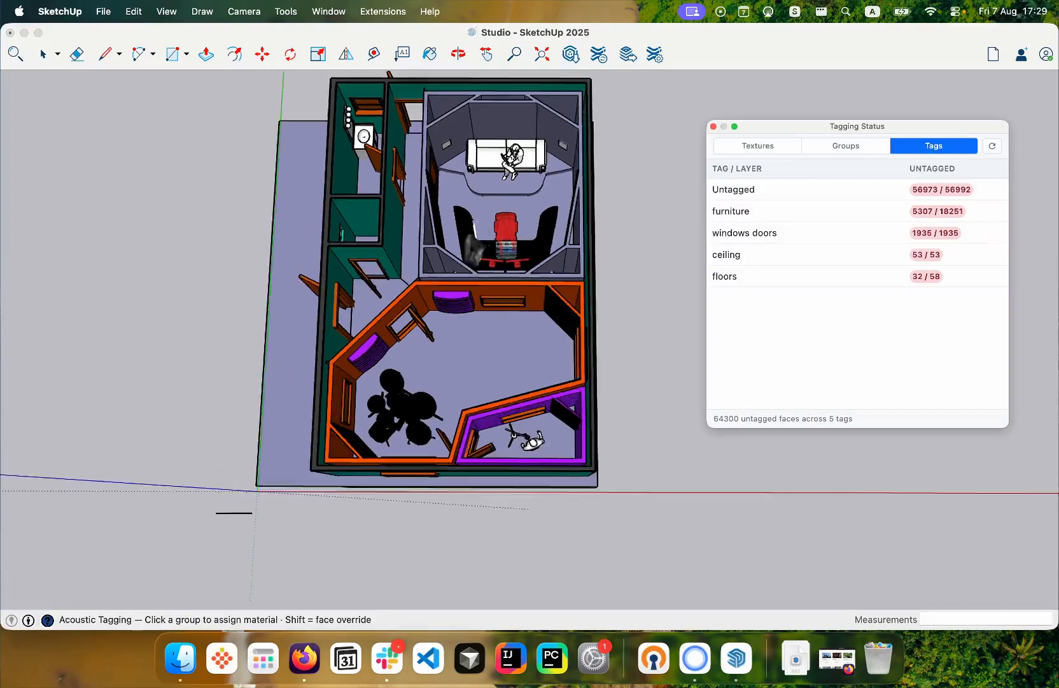
scroll(523, 175, up, 5)
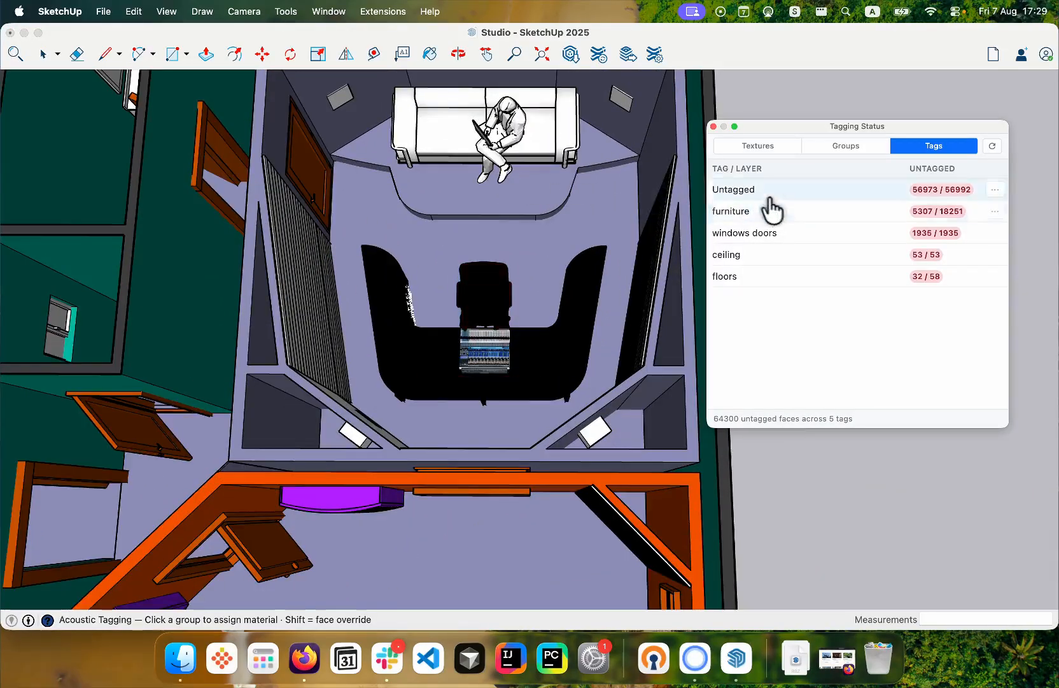
click(776, 214)
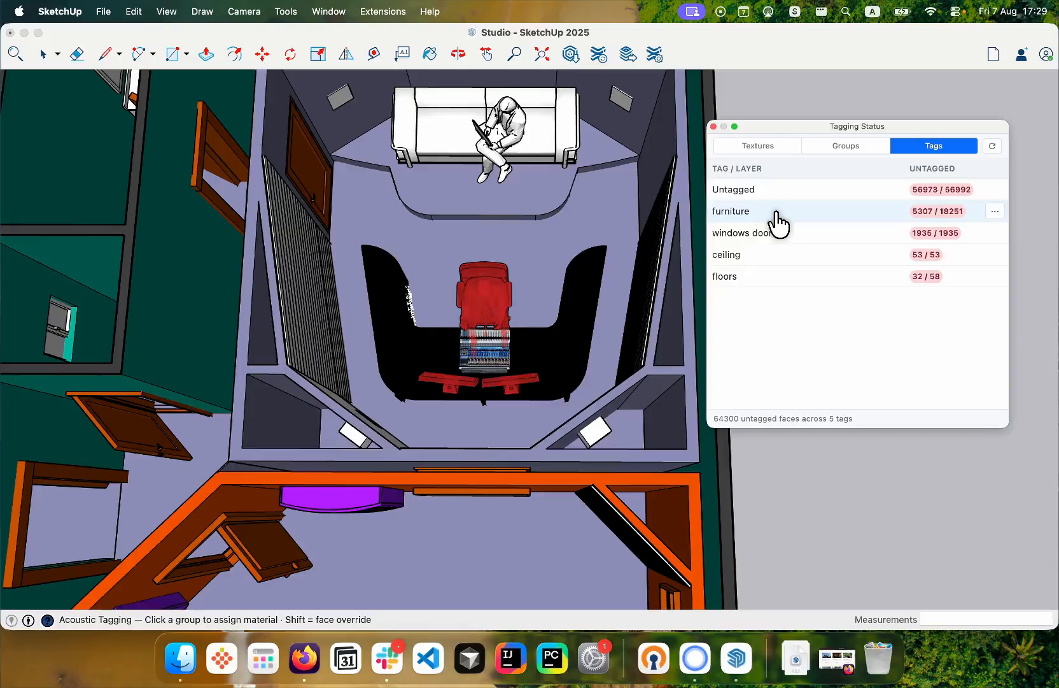
click(738, 218)
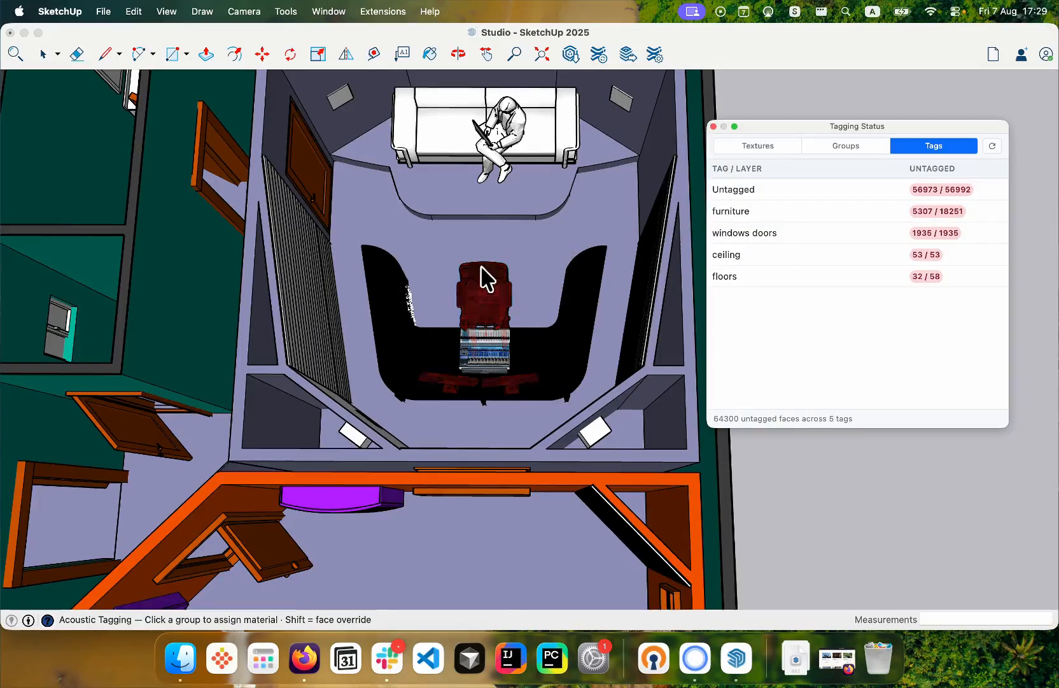
scroll(485, 277, up, 2)
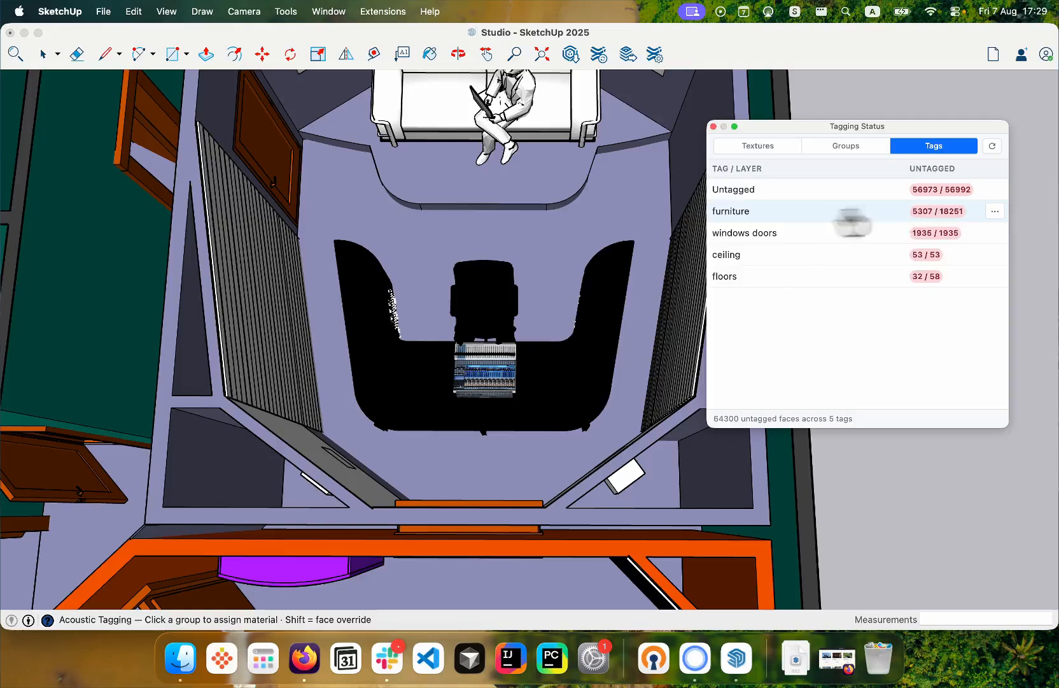
- Search the material library for "audience" and apply Audience on moderately padded seats 0.85 m x 0.63 m to the furniture tag
click(995, 211)
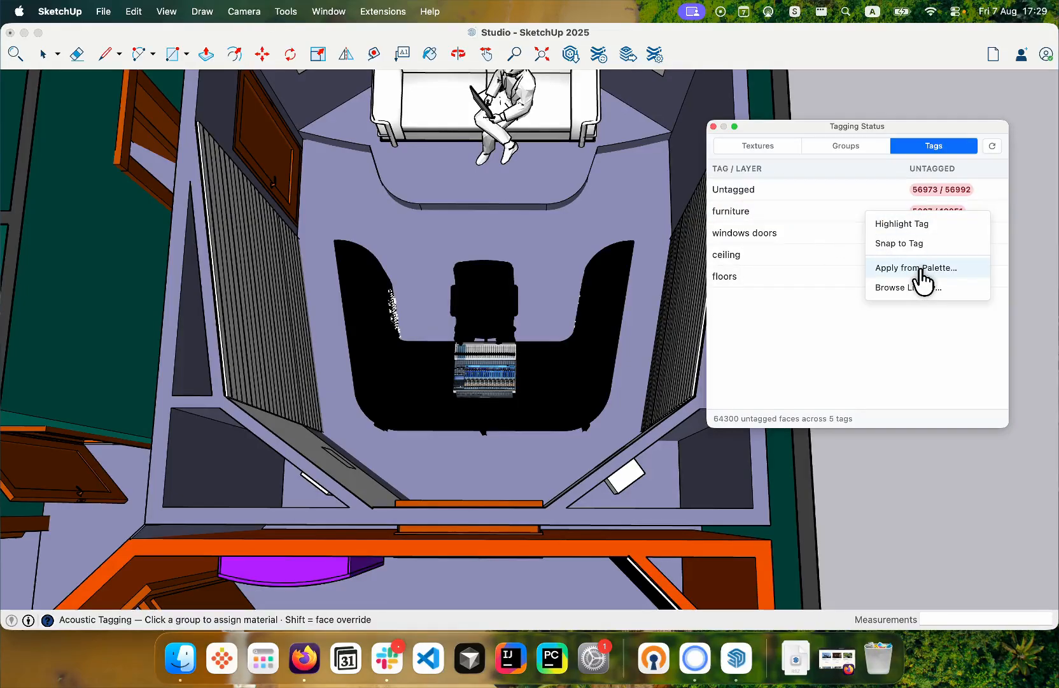
click(915, 287)
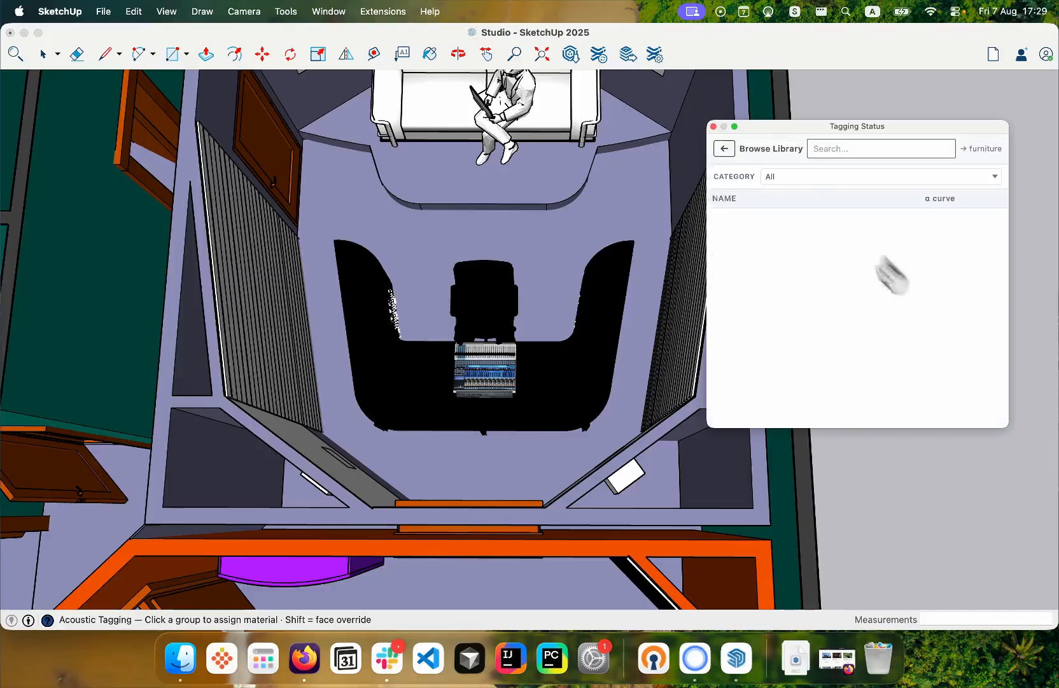
click(840, 149)
text(audience)
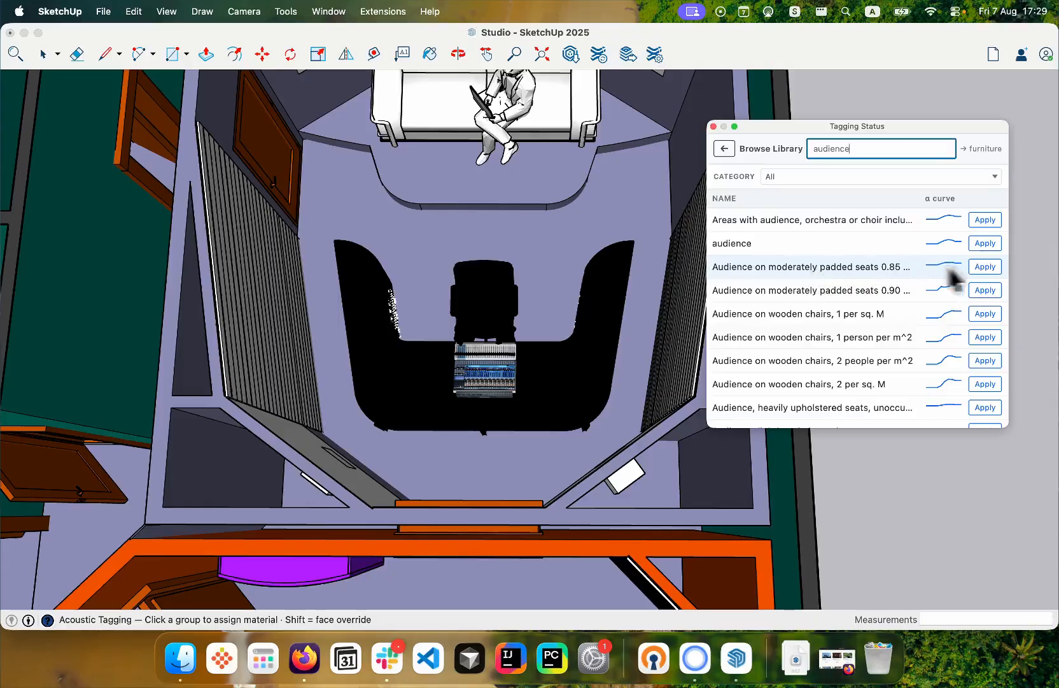
click(977, 268)
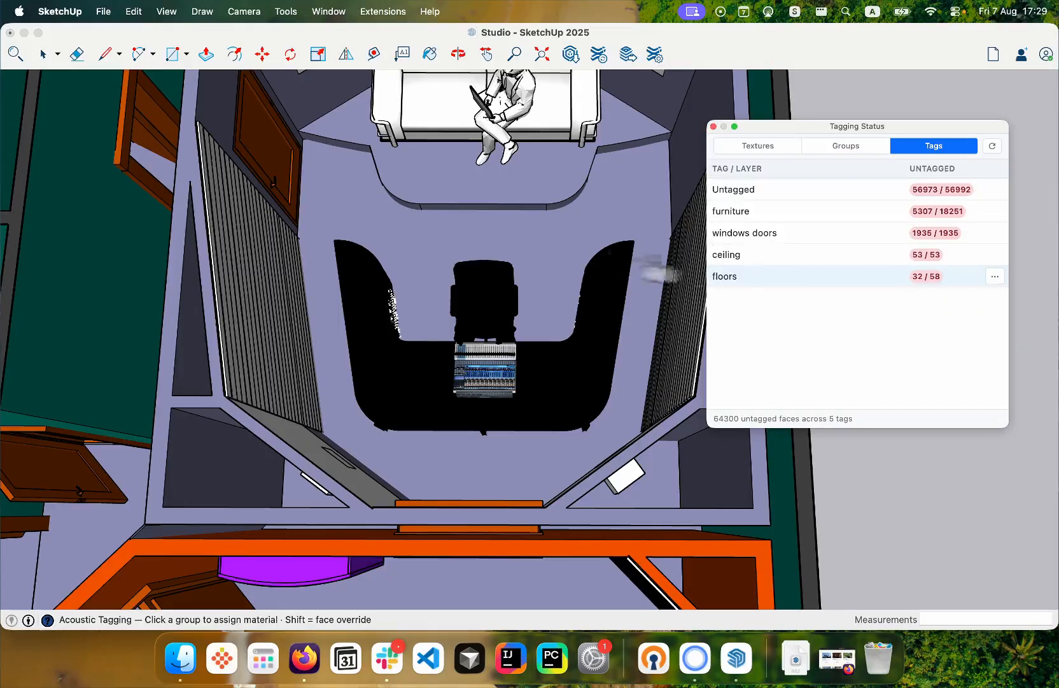
click(613, 264)
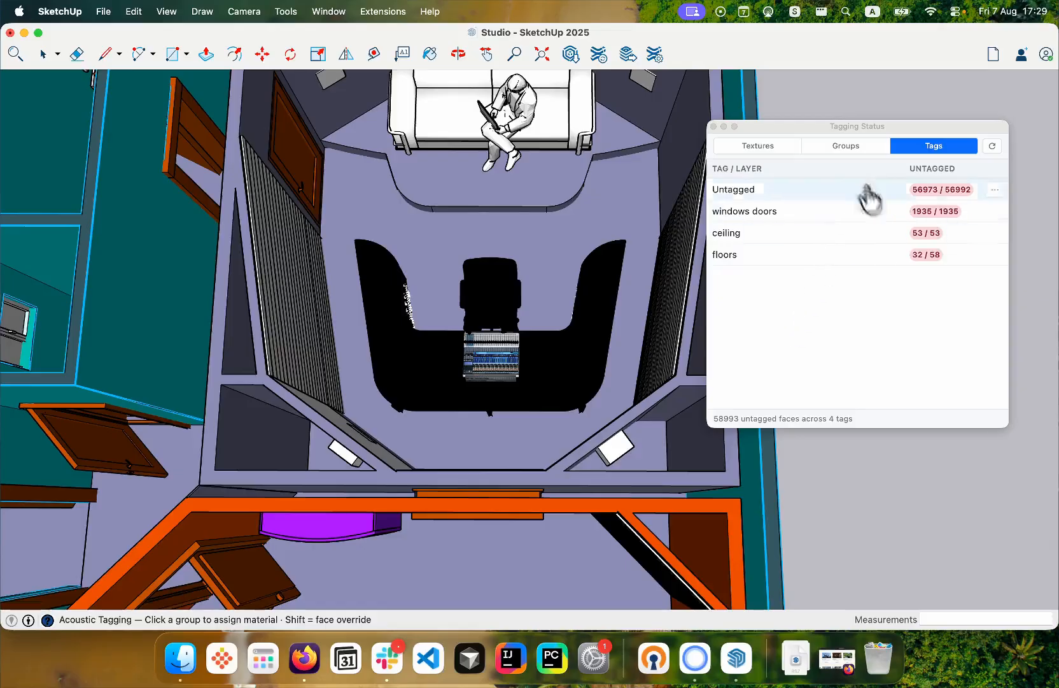
- Replace Tagging Status with the Acoustic Materials manager and inspect the Audience on moderately padded seats material with the overlay shown
click(715, 127)
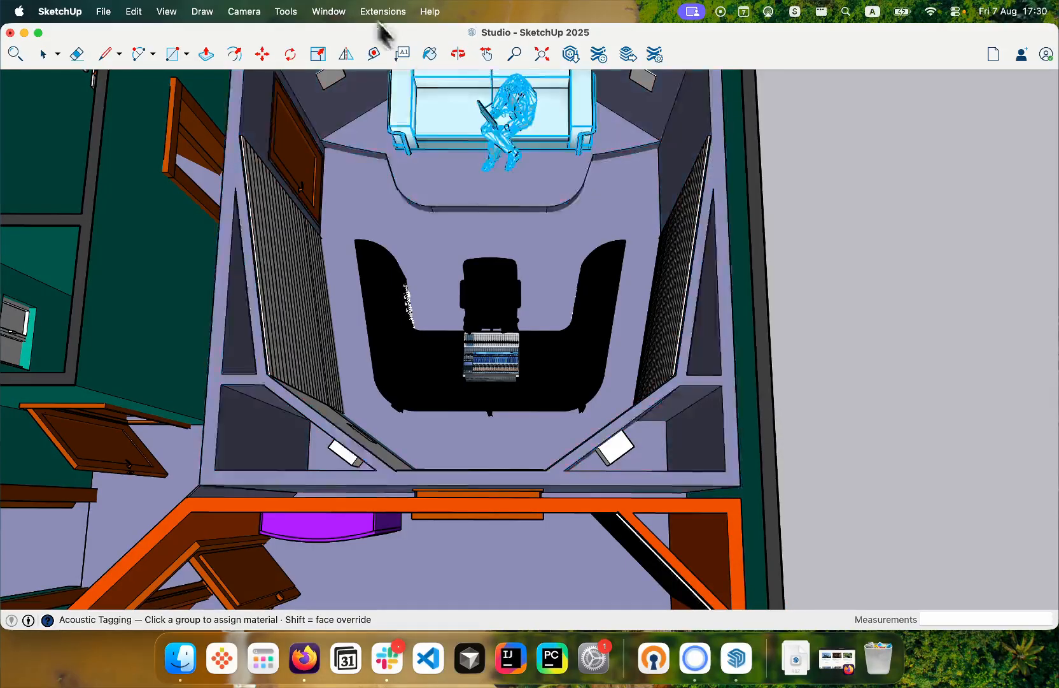
click(380, 12)
mouse_move(394, 145)
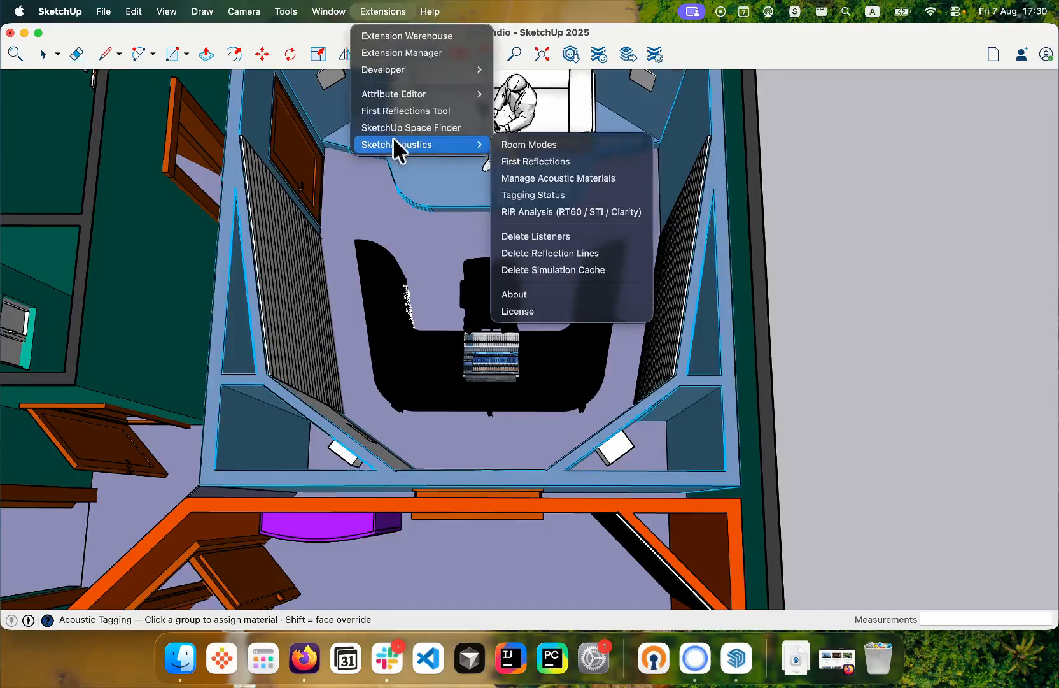
click(560, 179)
click(1031, 97)
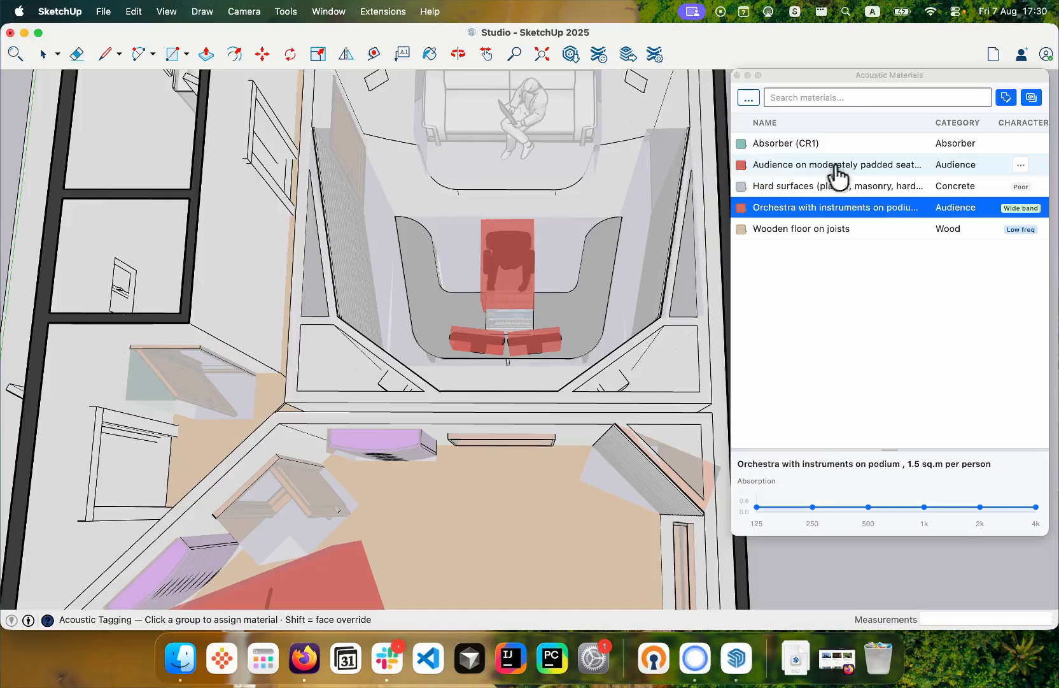
click(840, 169)
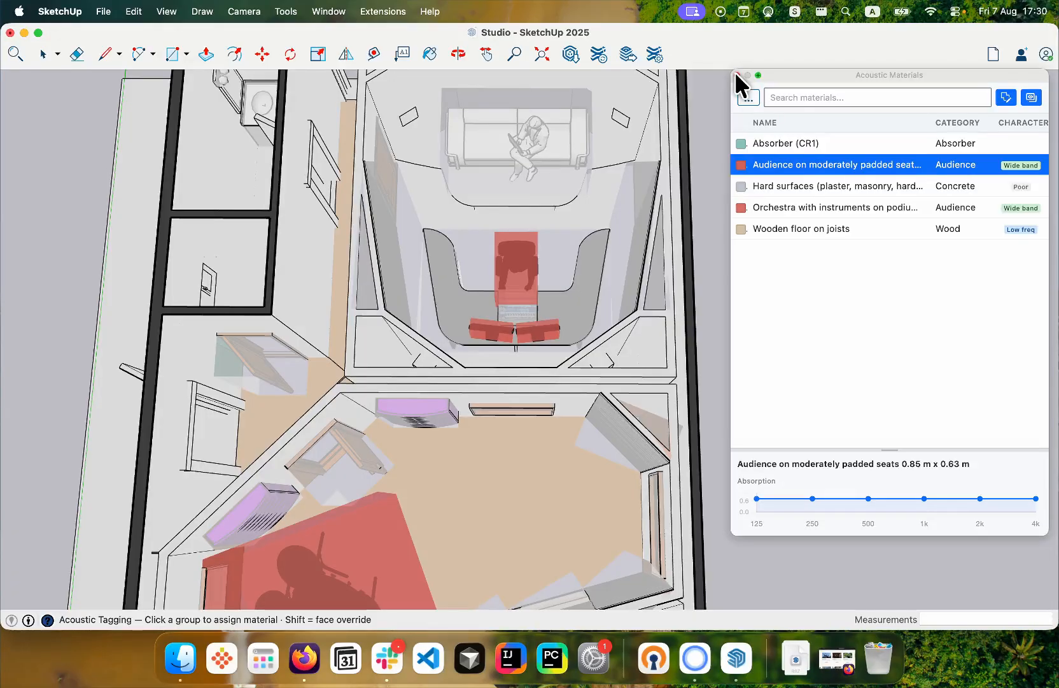
- Turn off the acoustic material overlay to show the studio in its original textures
click(1032, 97)
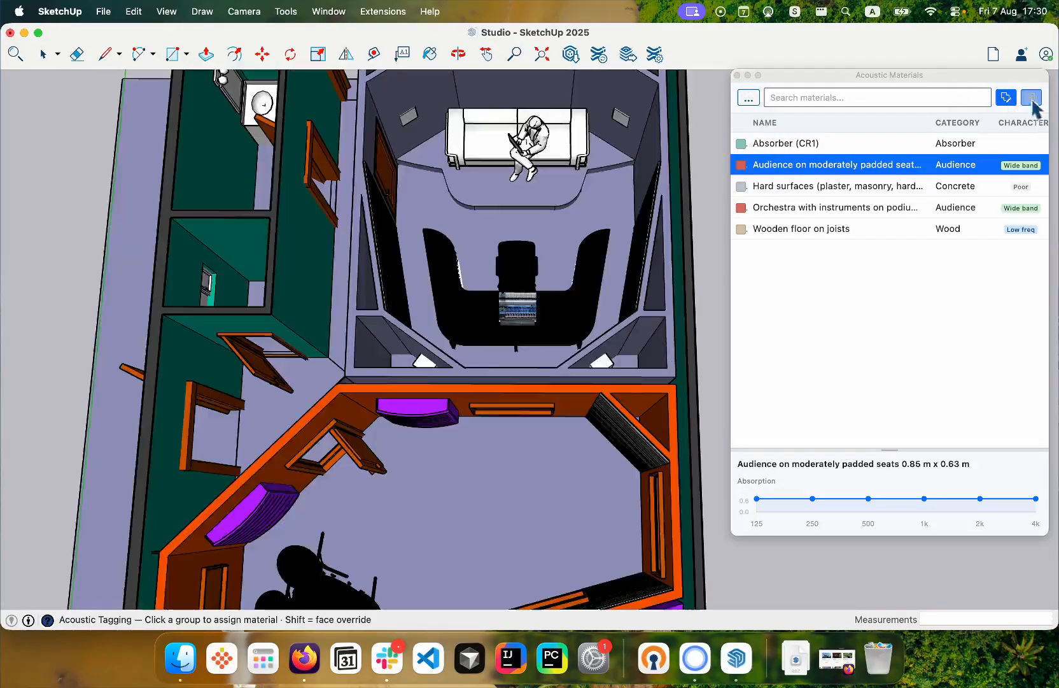
scroll(484, 374, down, 5)
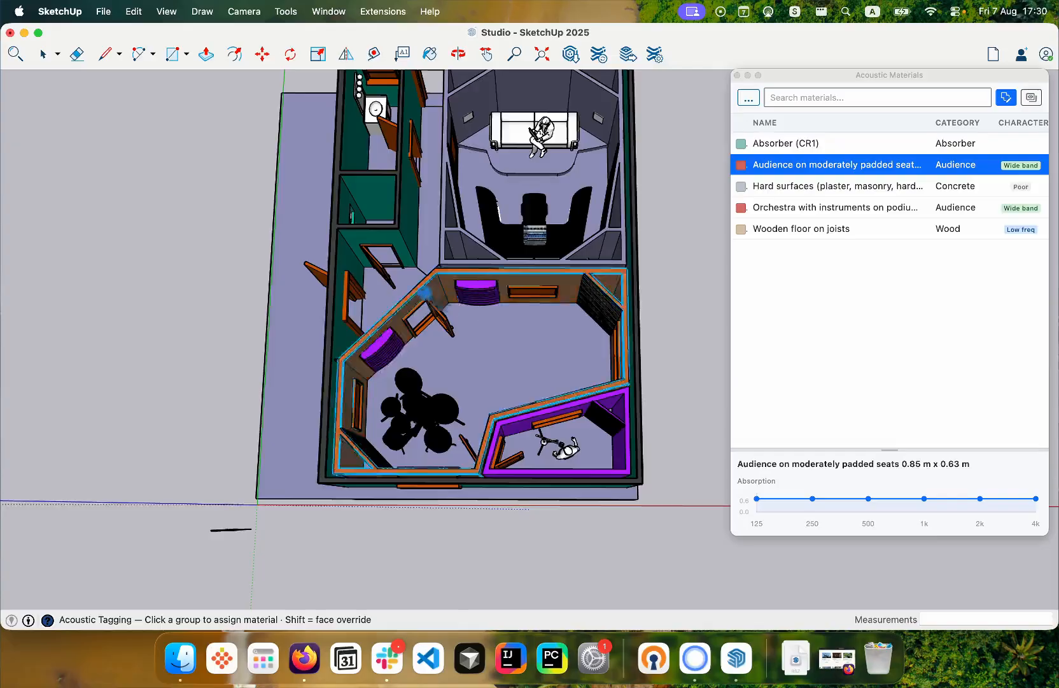
- Show the acoustic material overlay and assign Absorber (CR1) to slatted acoustic panels in the drum room
scroll(496, 306, up, 5)
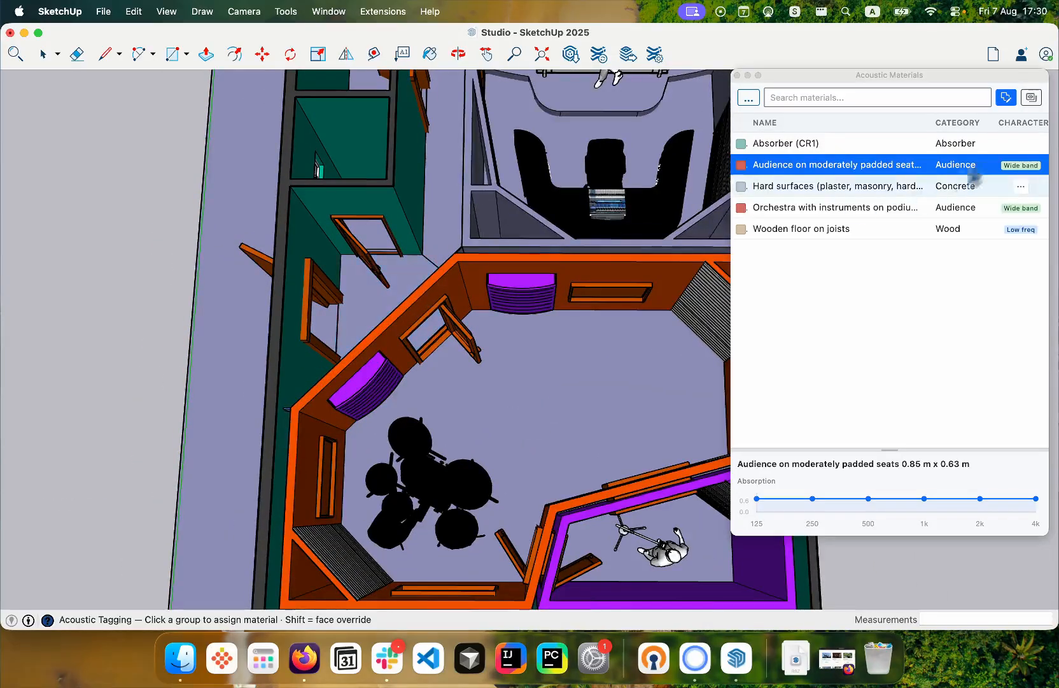
click(1032, 97)
middle_drag(525, 253, 363, 255)
click(837, 144)
click(407, 245)
click(286, 329)
scroll(457, 292, up, 3)
scroll(490, 324, down, 2)
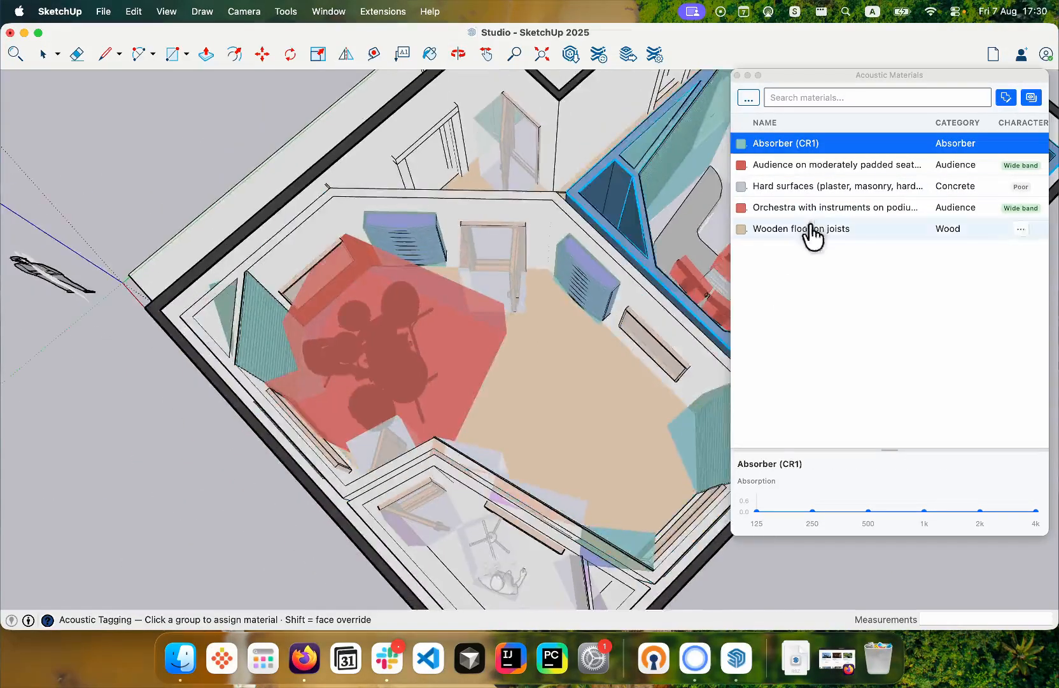
- Assign Hard surfaces (plaster, masonry, hard floors) to the drum room walls and Absorber (CR1) to the remaining slatted panels
click(828, 186)
click(534, 220)
middle_drag(624, 239, 306, 248)
click(828, 143)
click(439, 153)
click(519, 167)
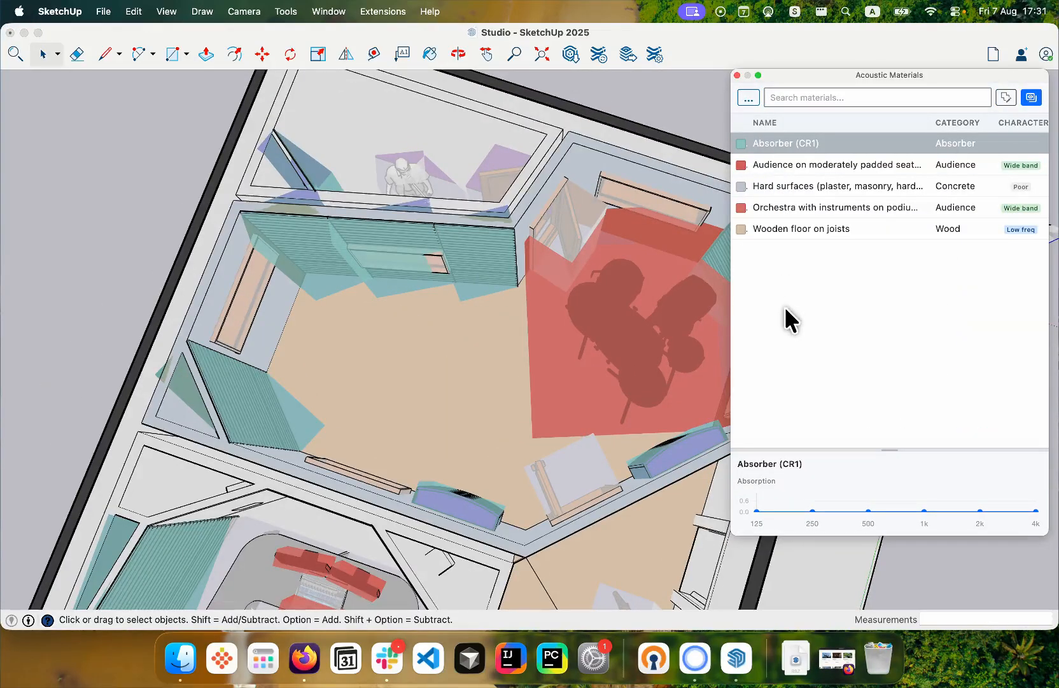
- Search the full material library for "door" and add Solid wooden door to the project materials
click(749, 98)
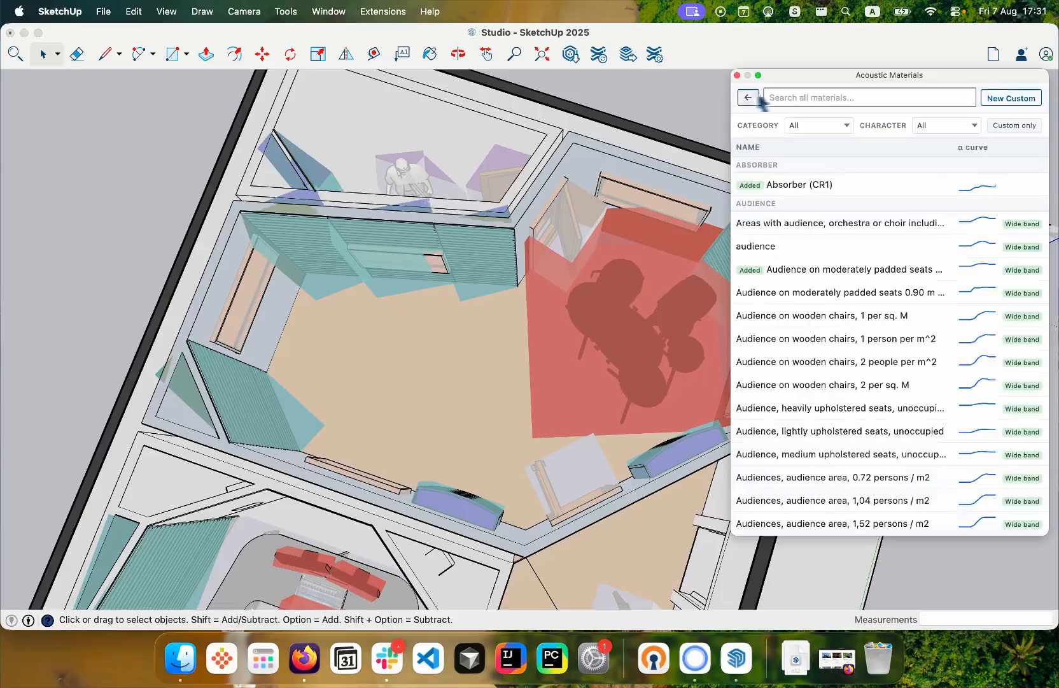
click(794, 91)
text(door)
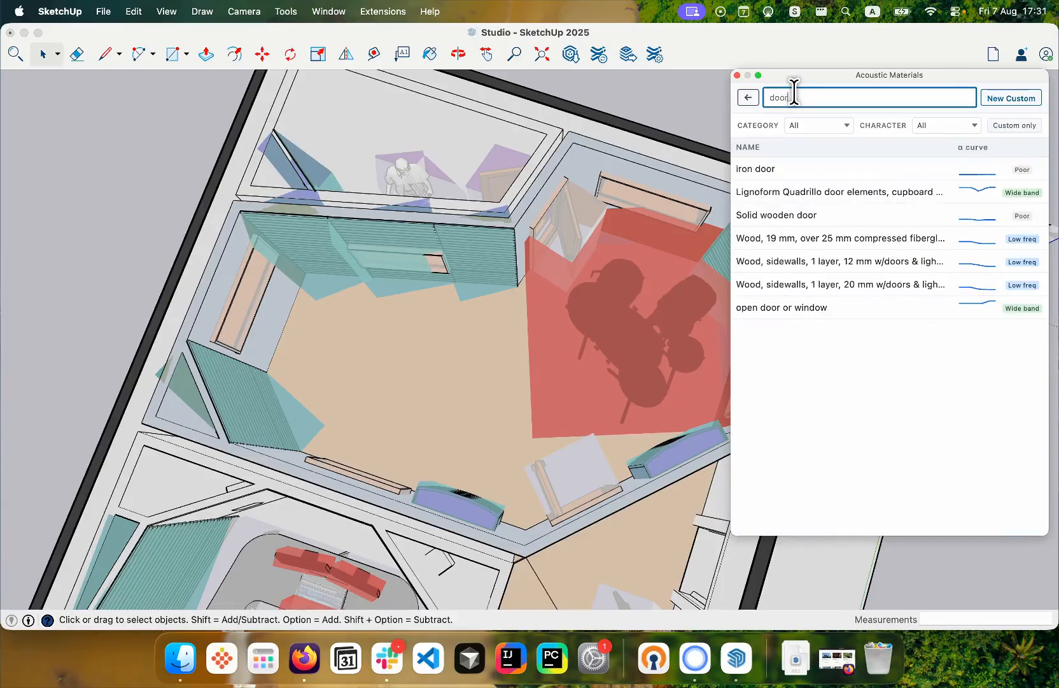
click(814, 219)
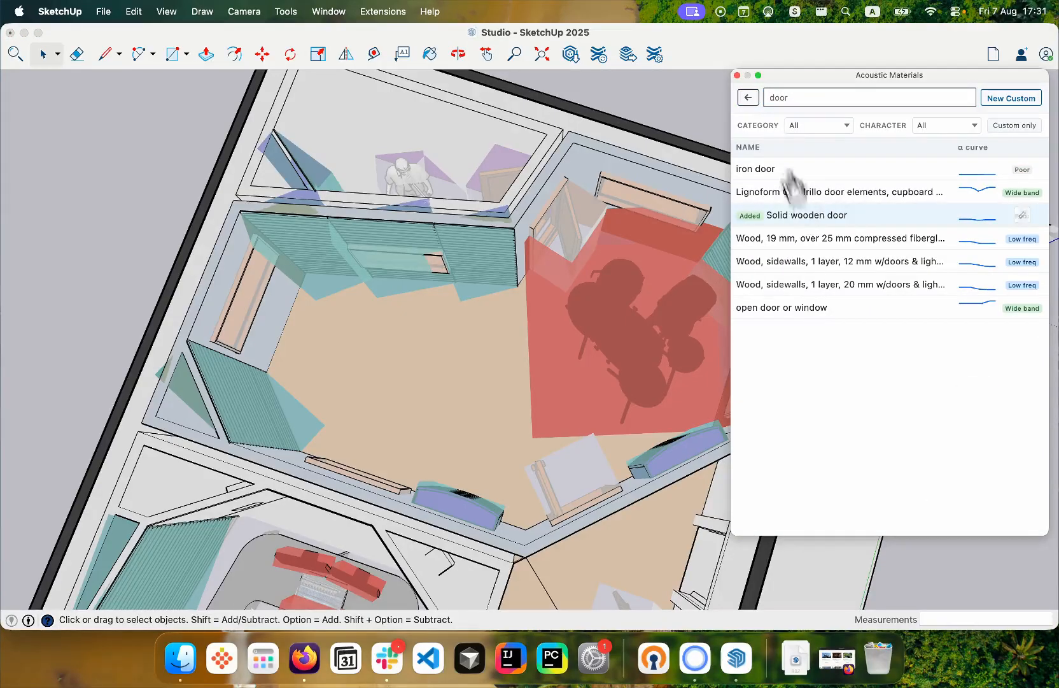
- Search the library for "window", add Double windows, closed, and return to the project's material list
double_click(795, 99)
text(window)
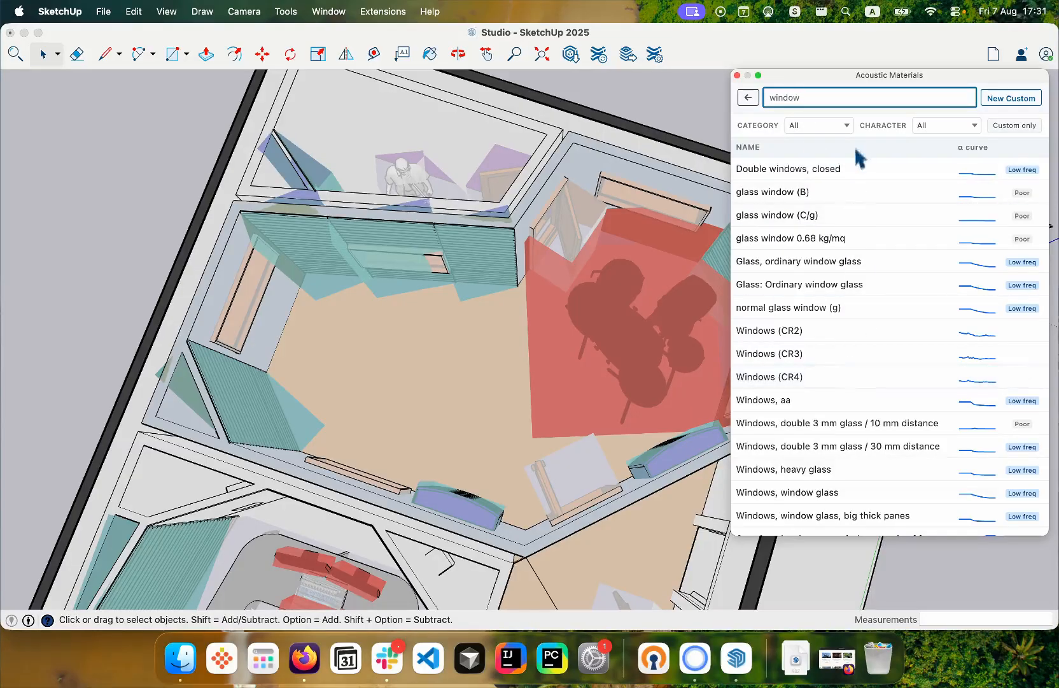
click(852, 170)
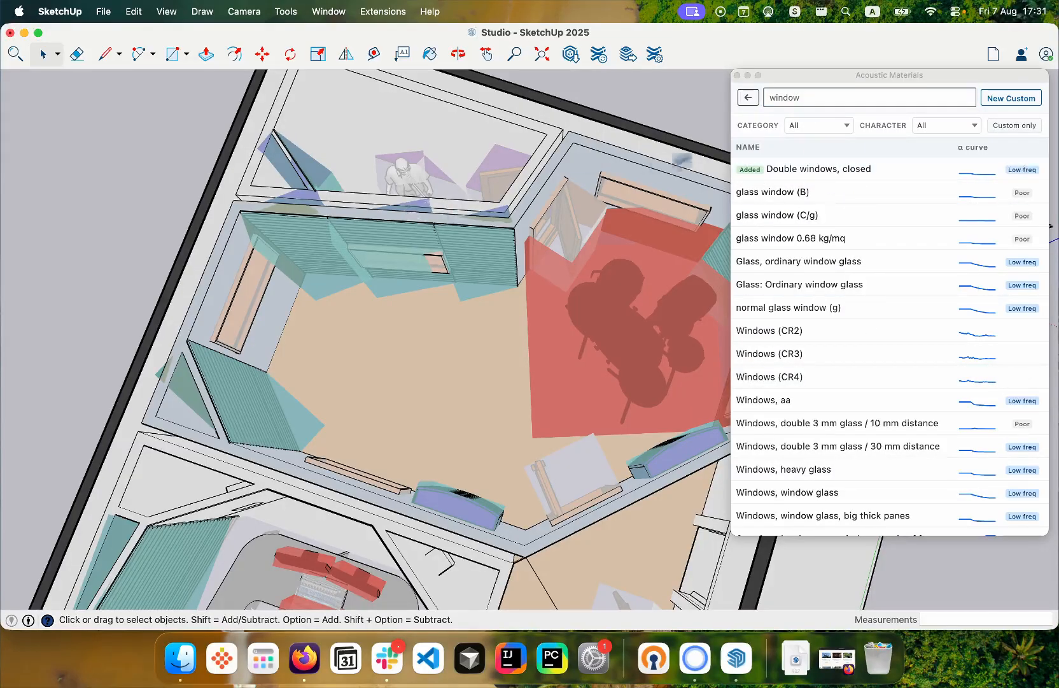
click(748, 97)
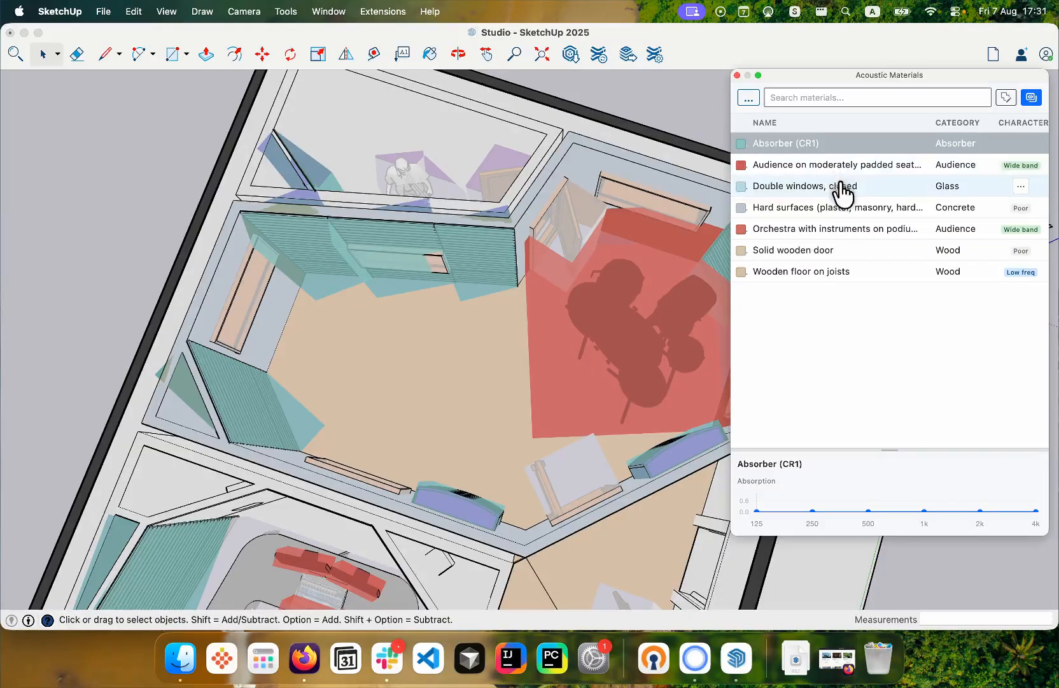
- Assign Double windows, closed to the drum room windows and Solid wooden door to its doors
click(839, 185)
click(392, 483)
scroll(410, 468, up, 5)
scroll(338, 295, down, 4)
click(795, 251)
click(568, 407)
scroll(390, 355, down, 4)
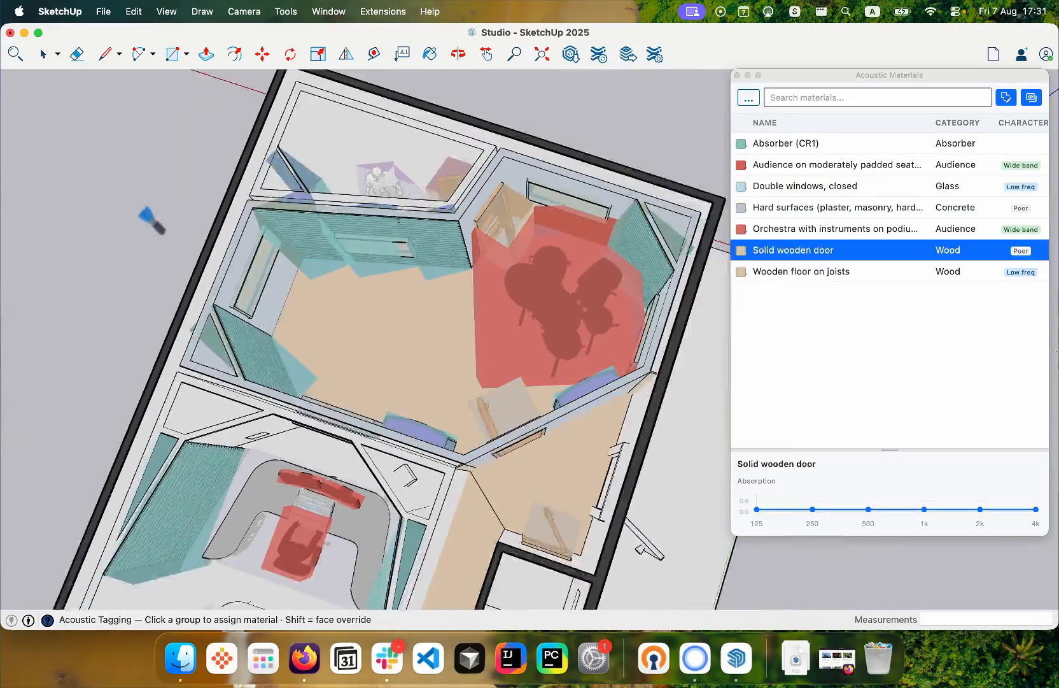
- Show the hidden roof and assign Hard surfaces (plaster, masonry, hard floors) to it, checking it with the material overlay toggled
middle_drag(145, 212, 207, 210)
key(space)
click(167, 11)
click(204, 169)
click(814, 210)
click(255, 211)
key(o)
drag(267, 319, 407, 242)
click(1032, 101)
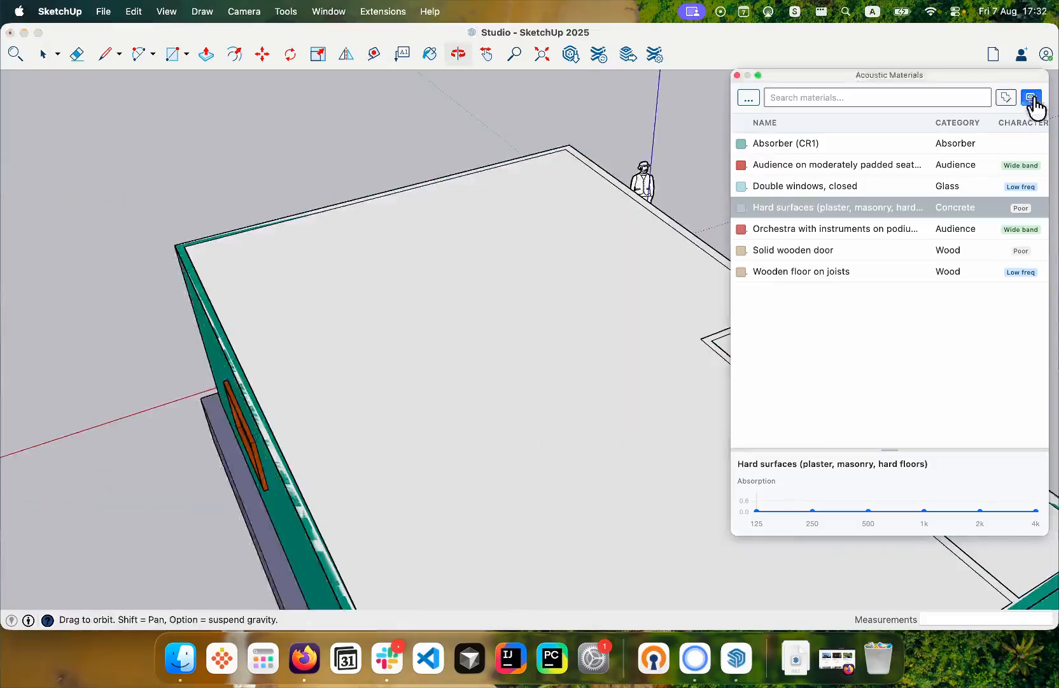
drag(497, 255, 407, 248)
scroll(407, 254, up, 8)
click(780, 213)
drag(401, 305, 414, 406)
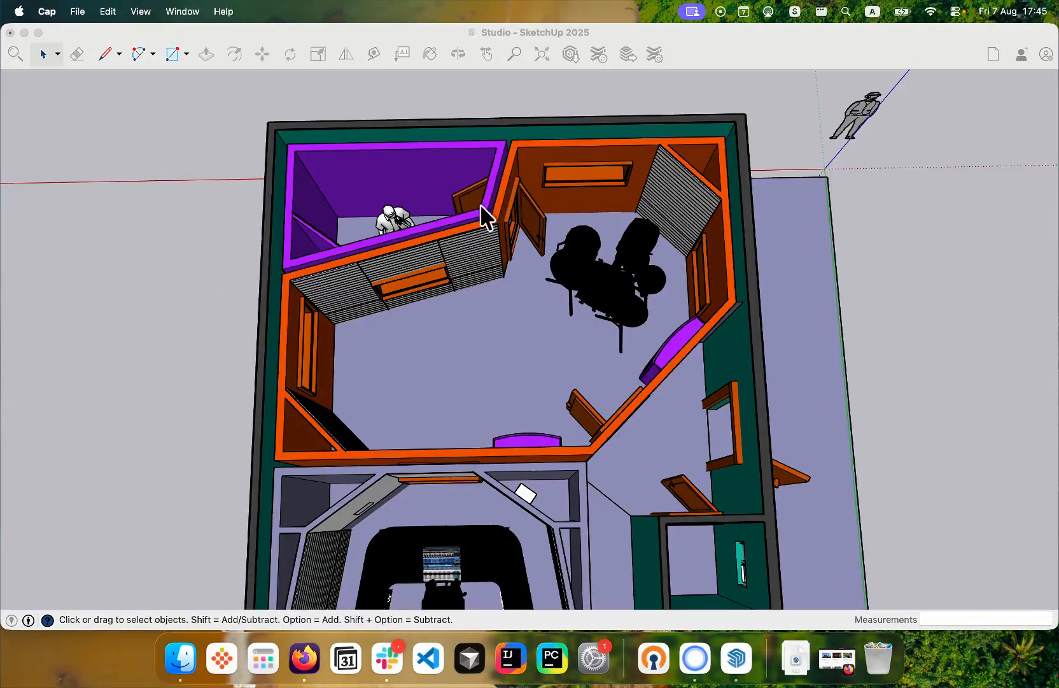
- Start a SketchAcoustics RIR analysis and place one emitter on the drum room's open floor at 1.5 m source height
scroll(452, 376, down, 2)
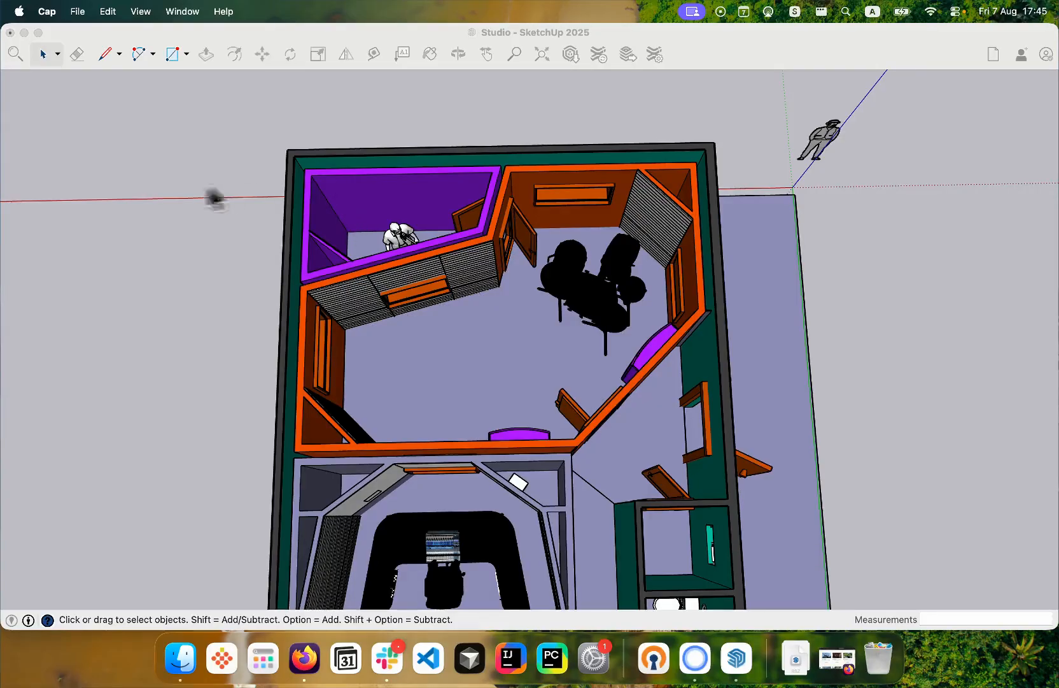
click(175, 199)
click(382, 11)
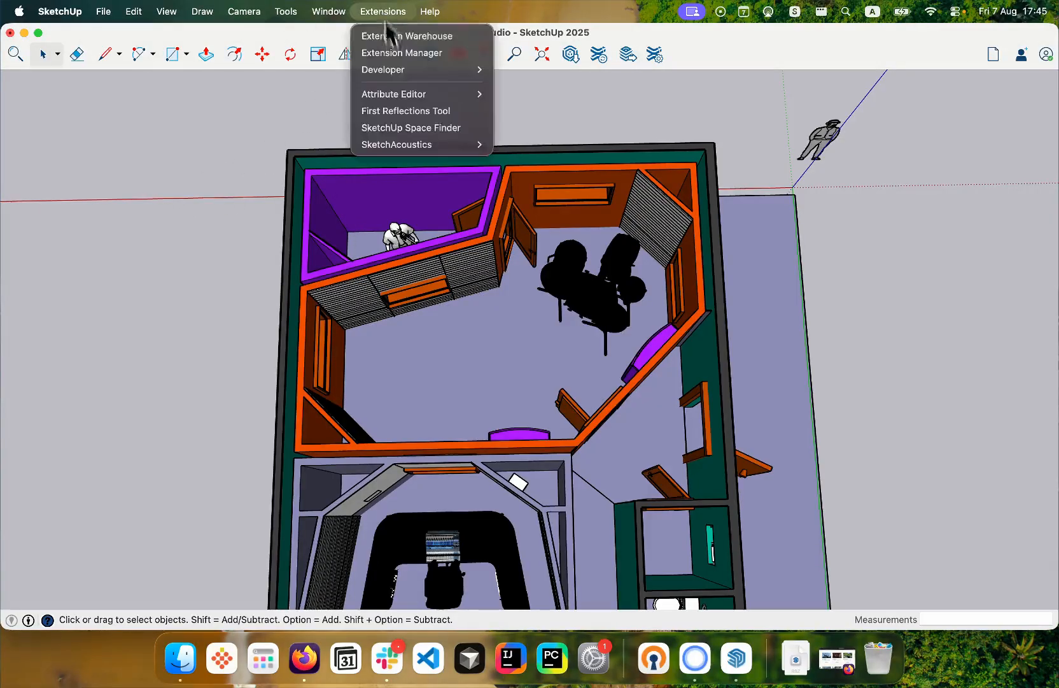
mouse_move(416, 147)
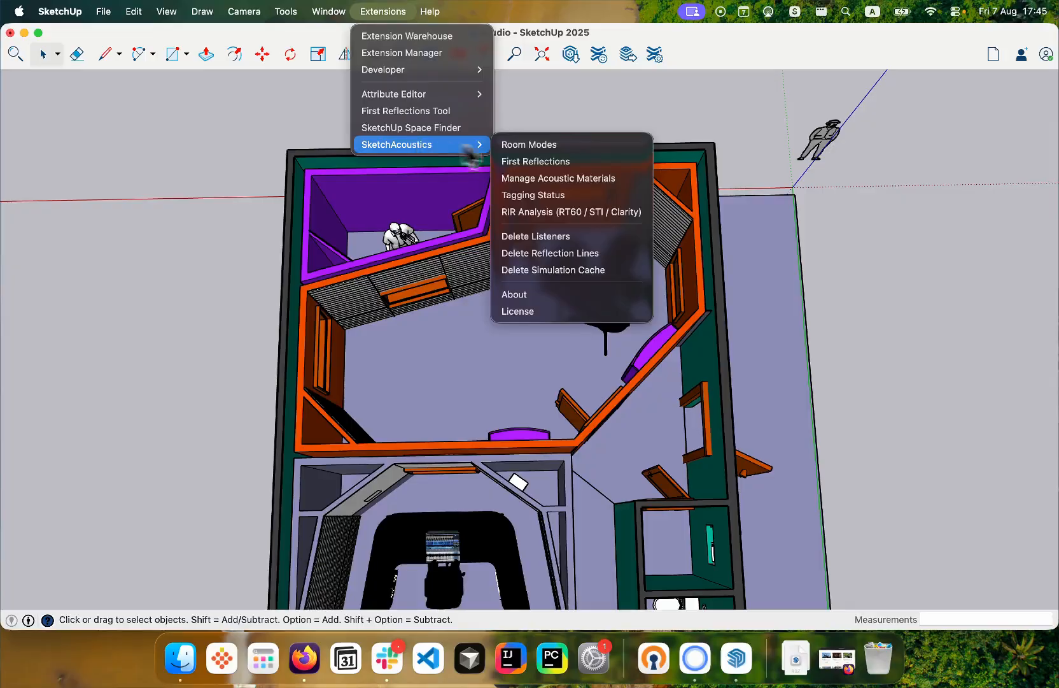
click(580, 212)
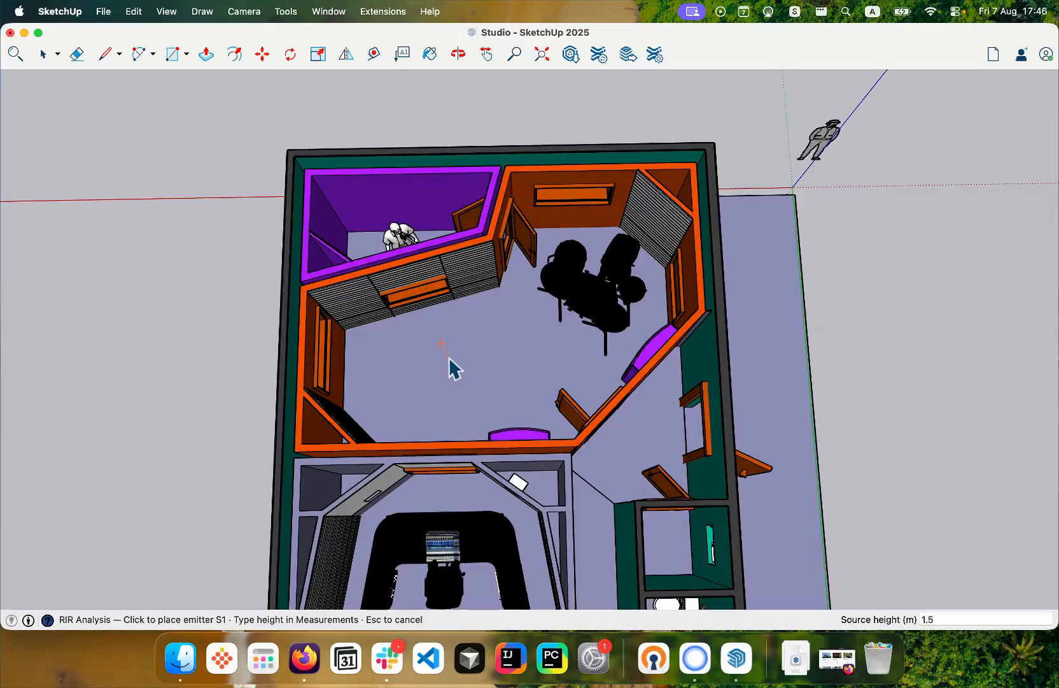
scroll(454, 368, up, 3)
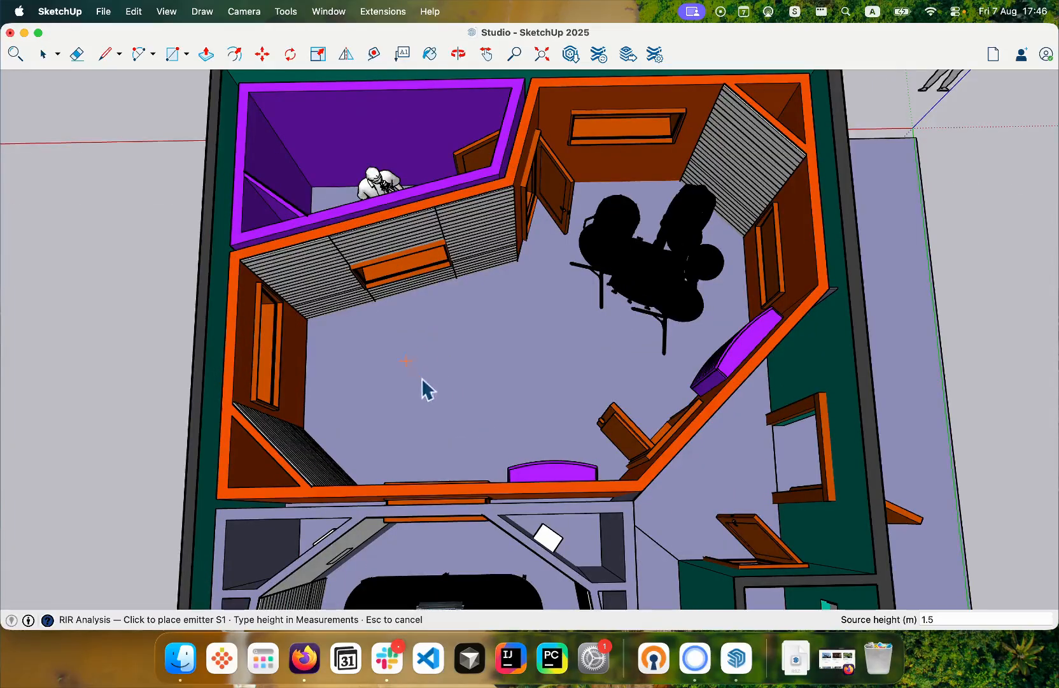
click(409, 364)
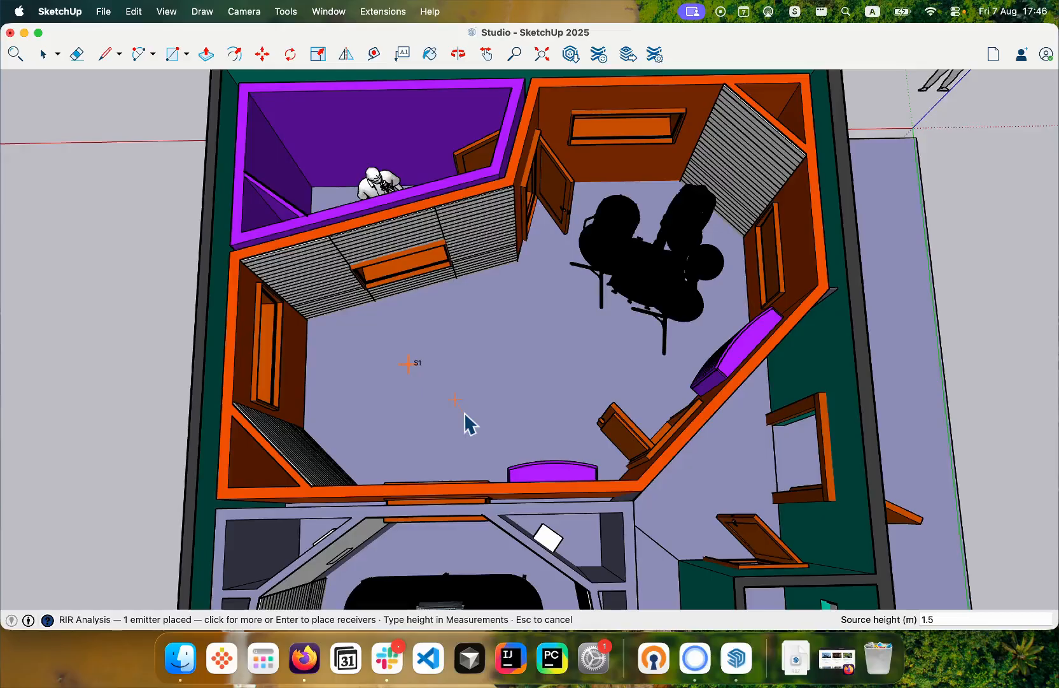
- Finish the emitters, place one receiver near the drum kit at 1.2 m listener height, and proceed to the simulation options
key(Return)
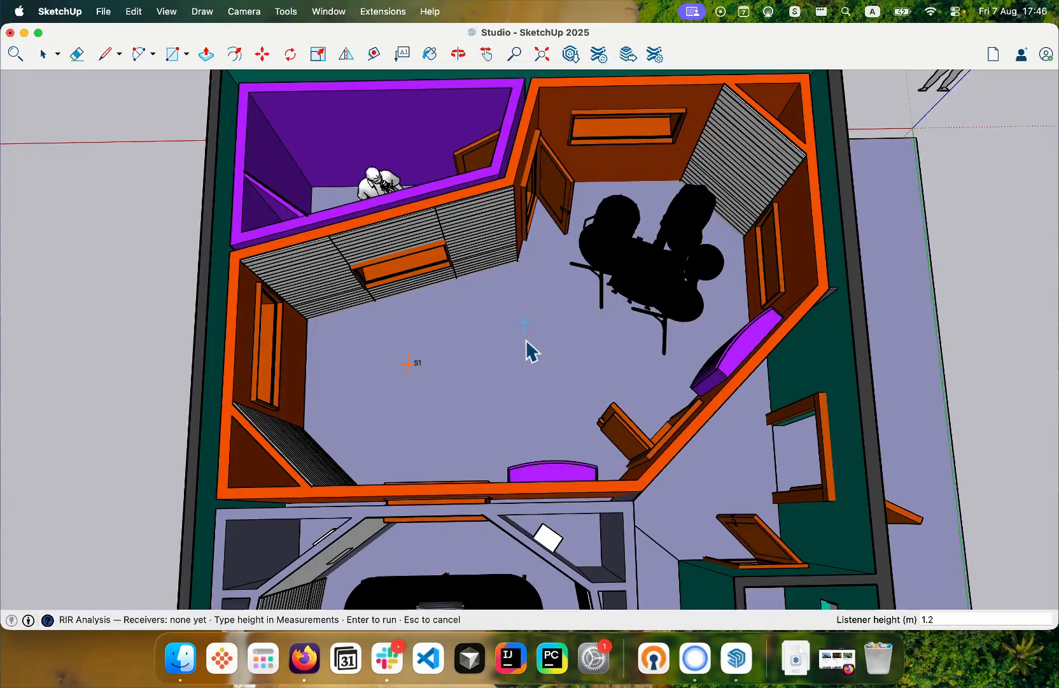
click(550, 324)
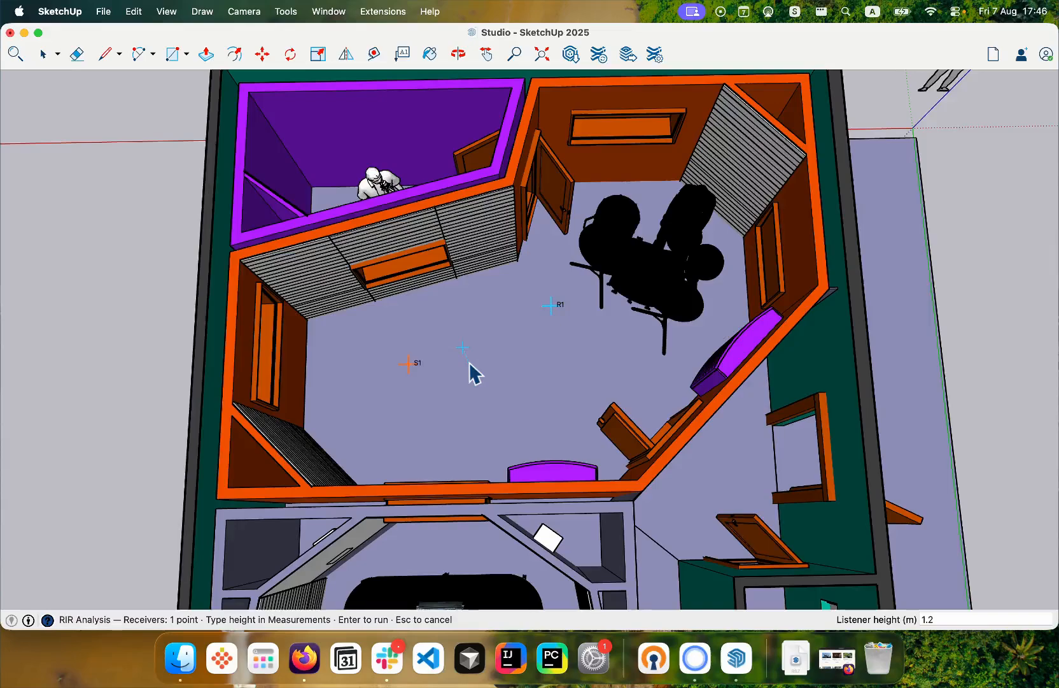
scroll(475, 375, down, 2)
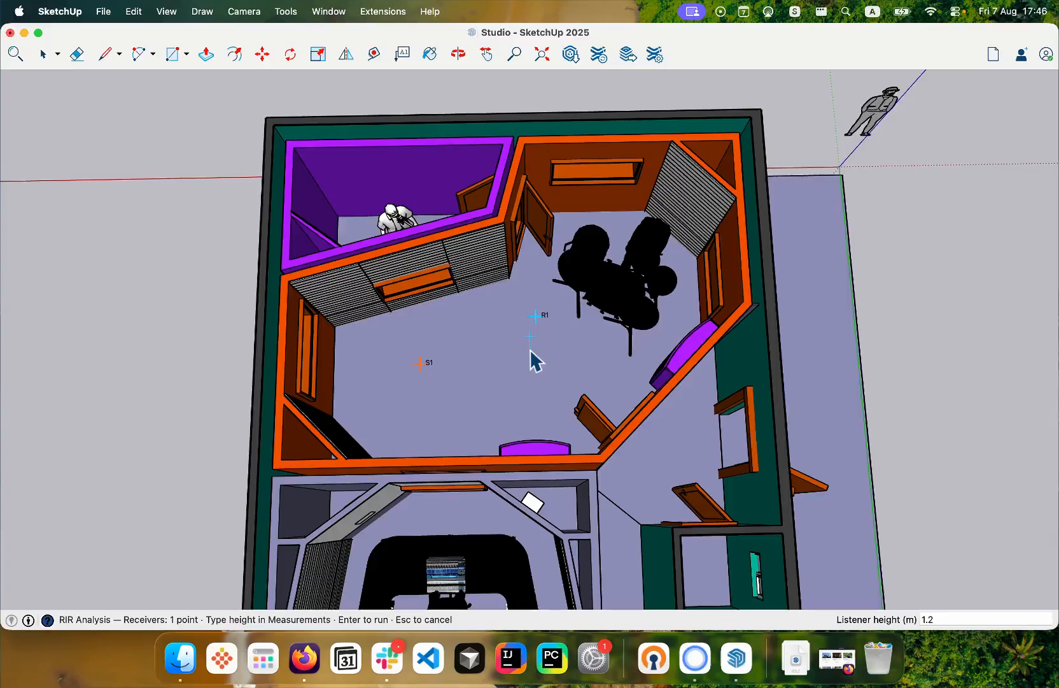
key(Return)
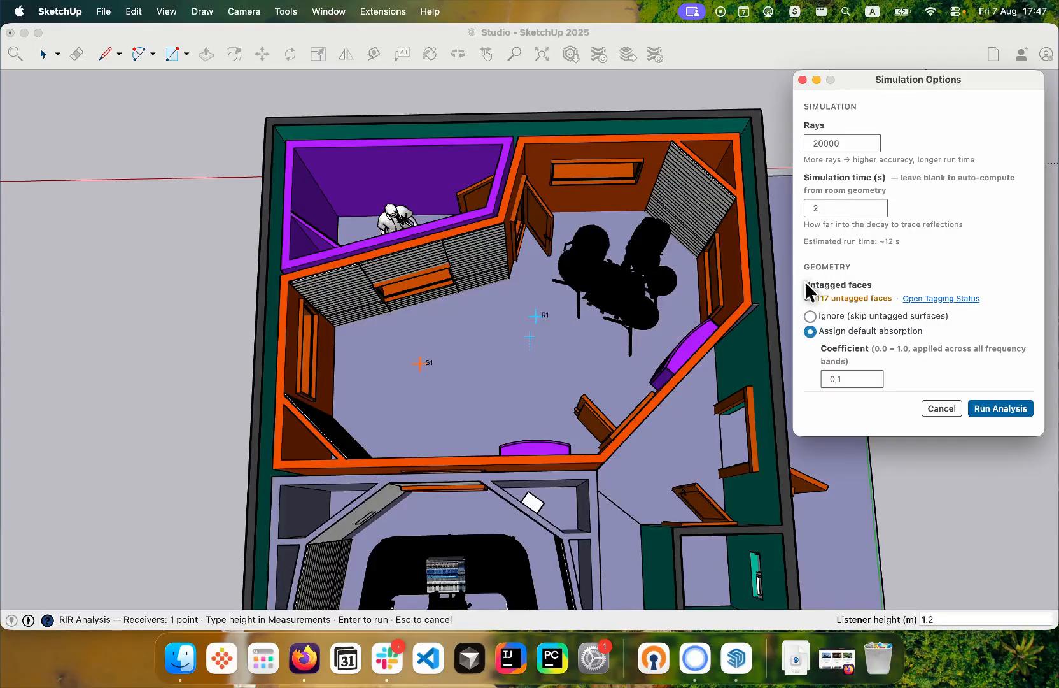
- Review the untagged faces by material in Tagging Status from the simulation options, then close it
drag(805, 283, 872, 296)
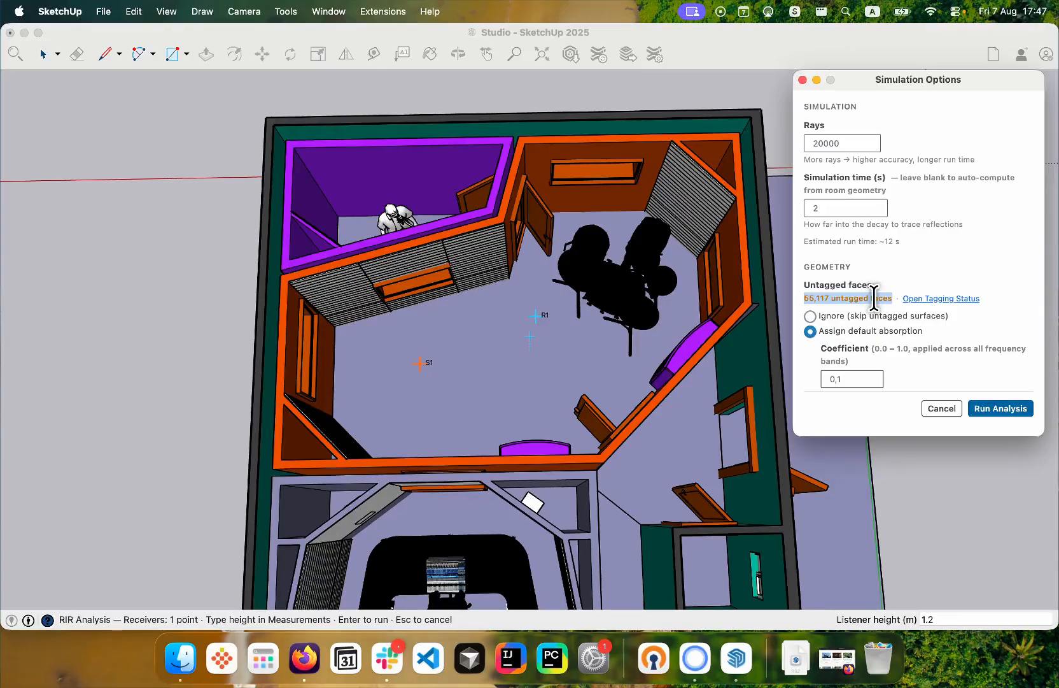
drag(874, 296, 894, 297)
click(915, 298)
scroll(569, 368, down, 1)
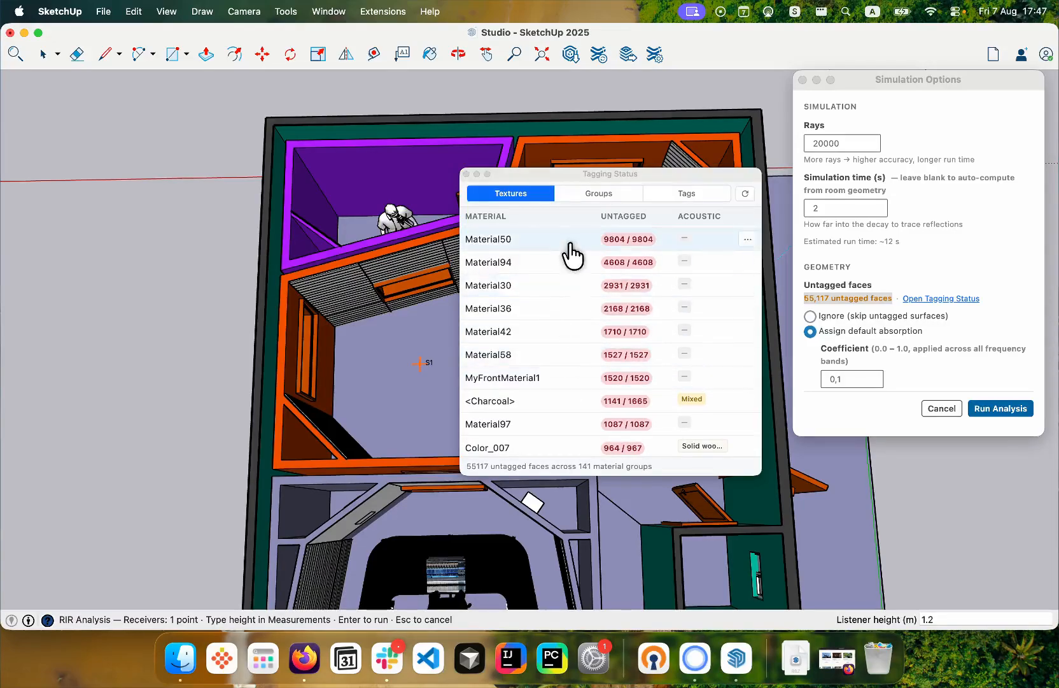
click(467, 174)
click(834, 299)
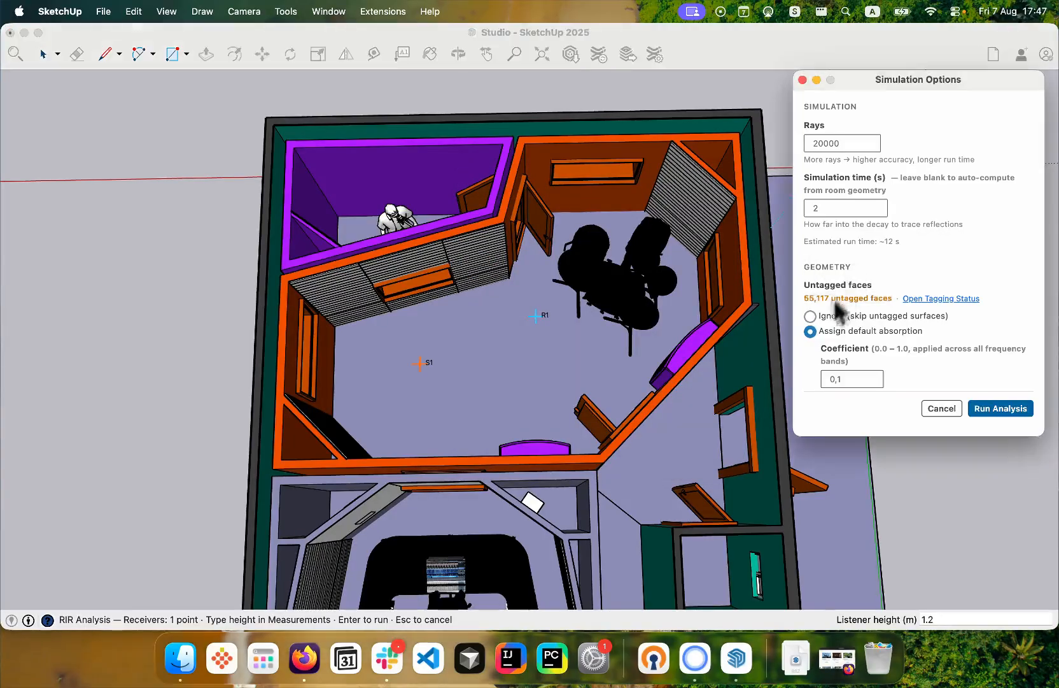
- Give untagged faces a default absorption coefficient of 0.1 and run the analysis with 20000 rays and 2 s simulation time
click(808, 315)
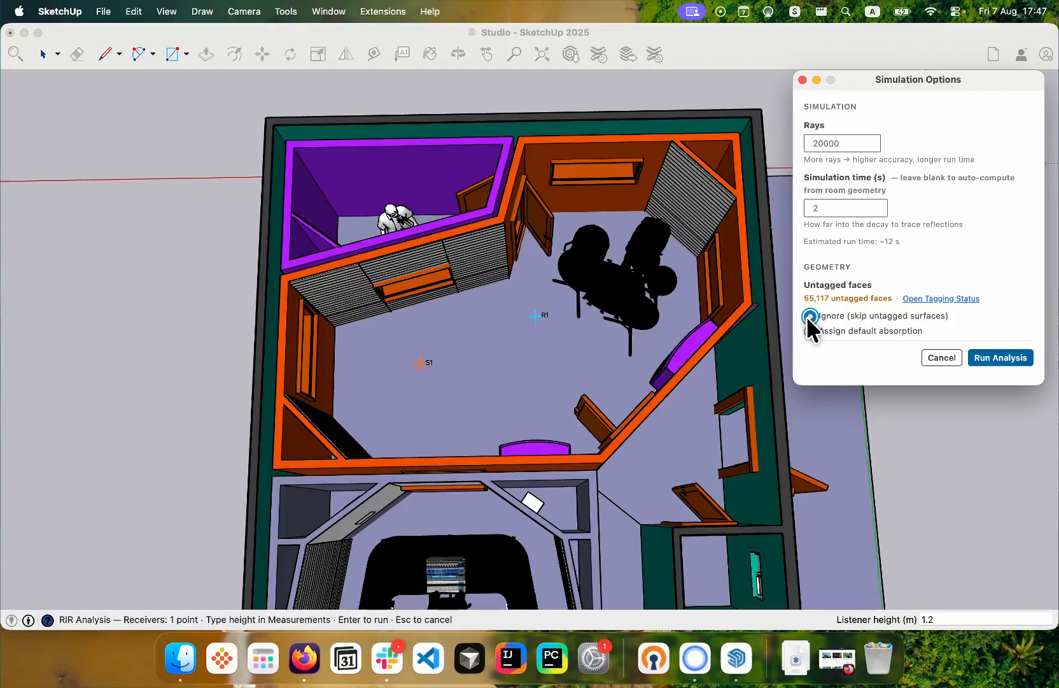
click(809, 331)
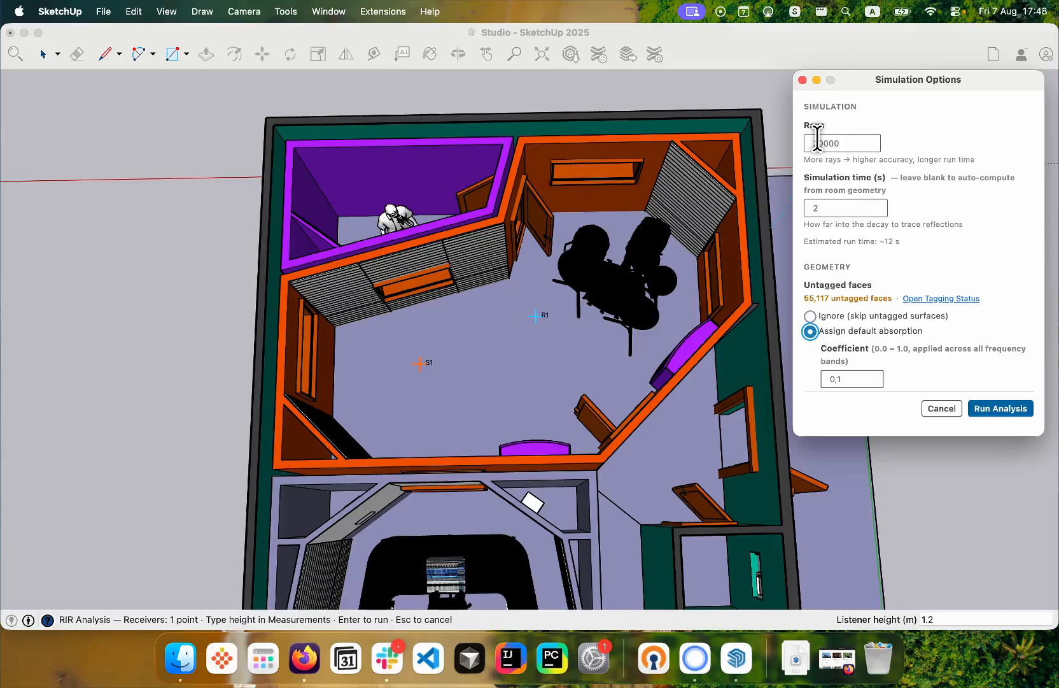
key(shift+Tab)
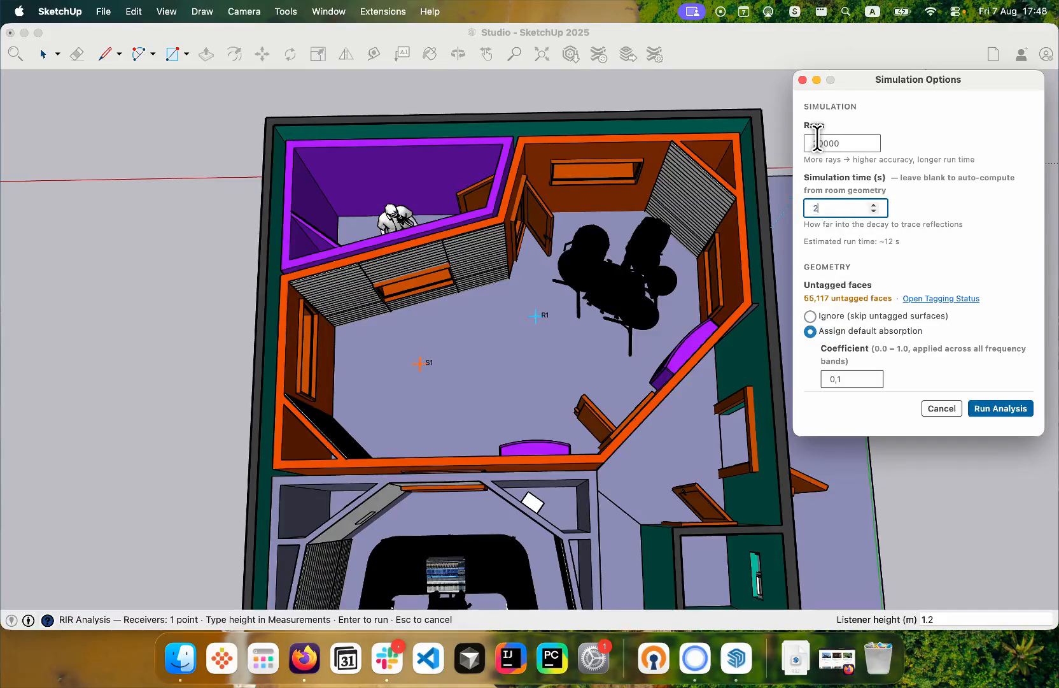
key(Tab)
scroll(567, 388, down, 1)
click(1001, 408)
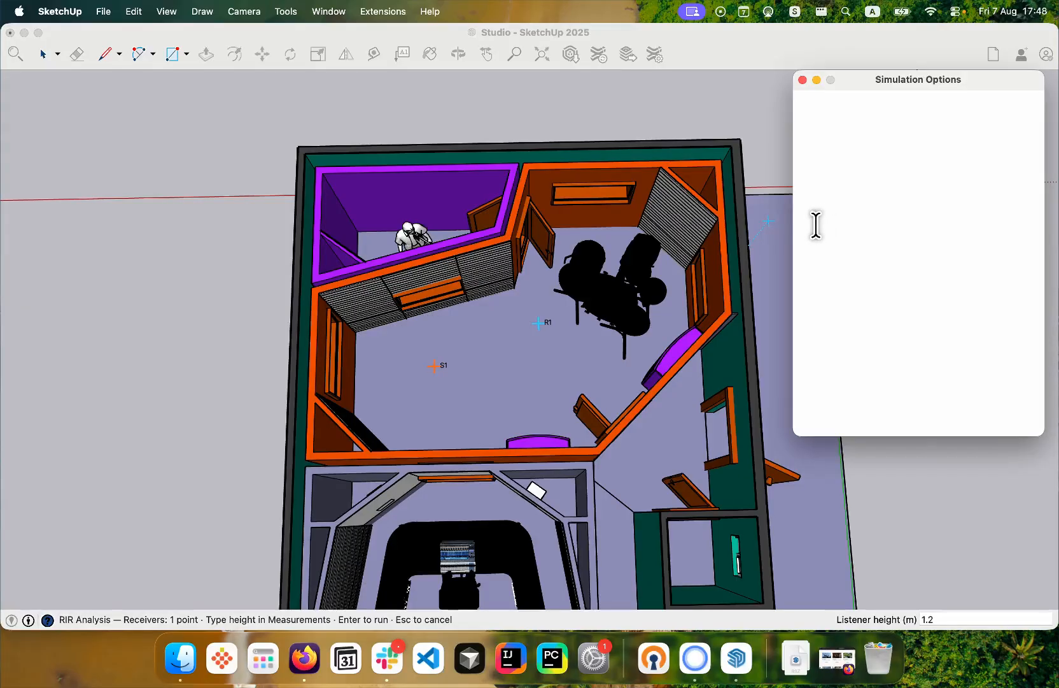
key(Return)
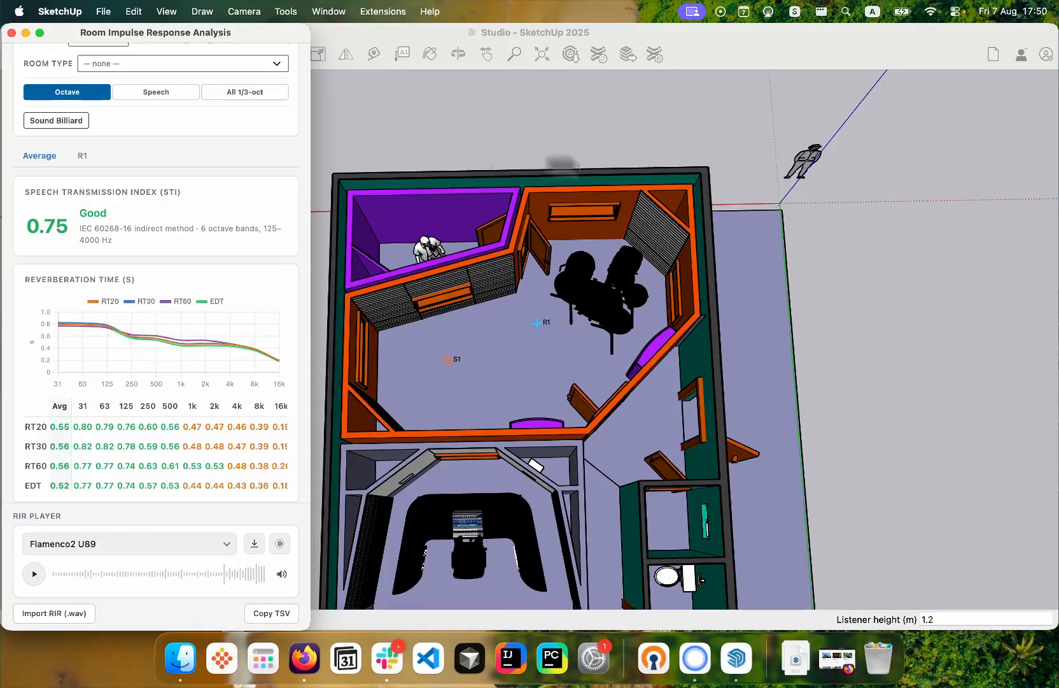
- Examine the averaged speech transmission index, reverberation time per octave band and clarity in the analysis results
scroll(107, 255, down, 2)
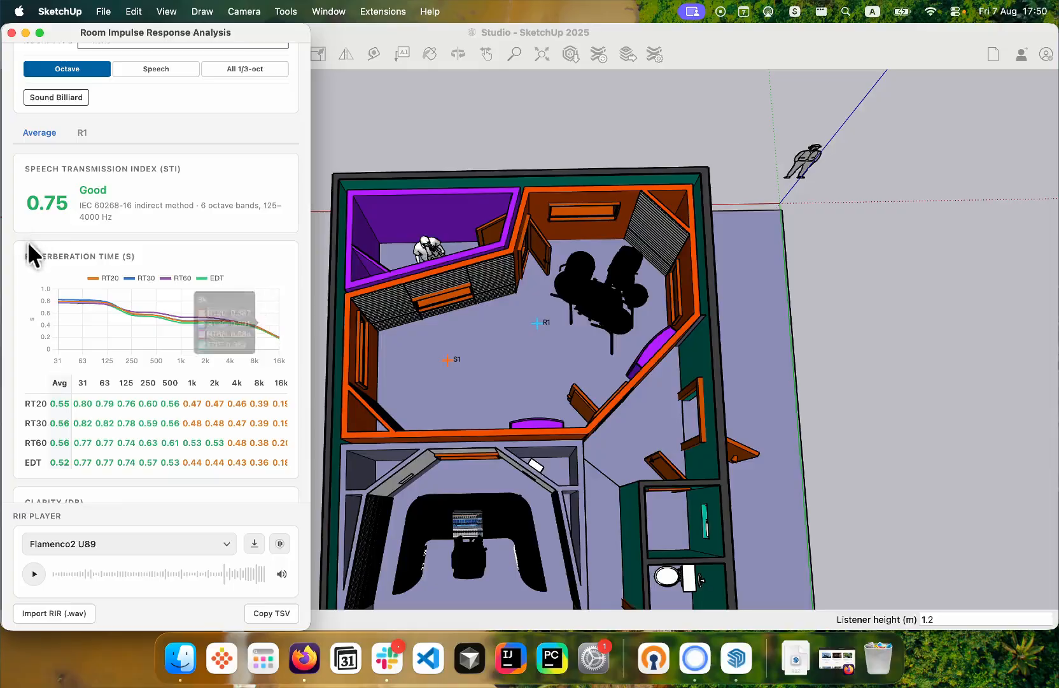
scroll(29, 237, down, 3)
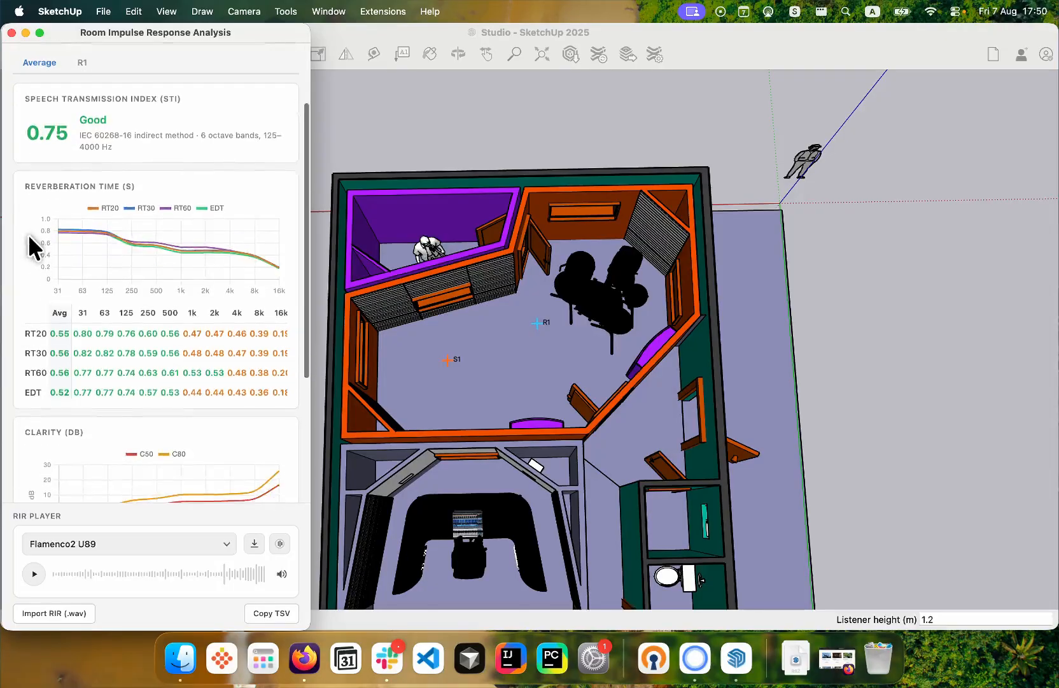
scroll(29, 242, down, 5)
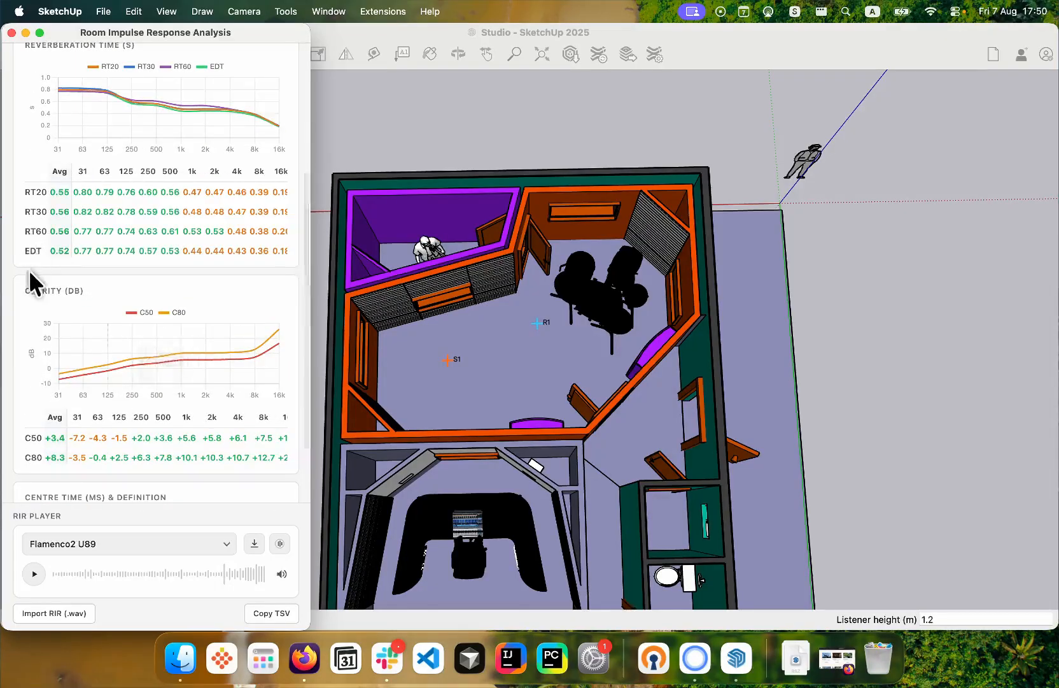
scroll(30, 270, up, 7)
scroll(29, 271, down, 3)
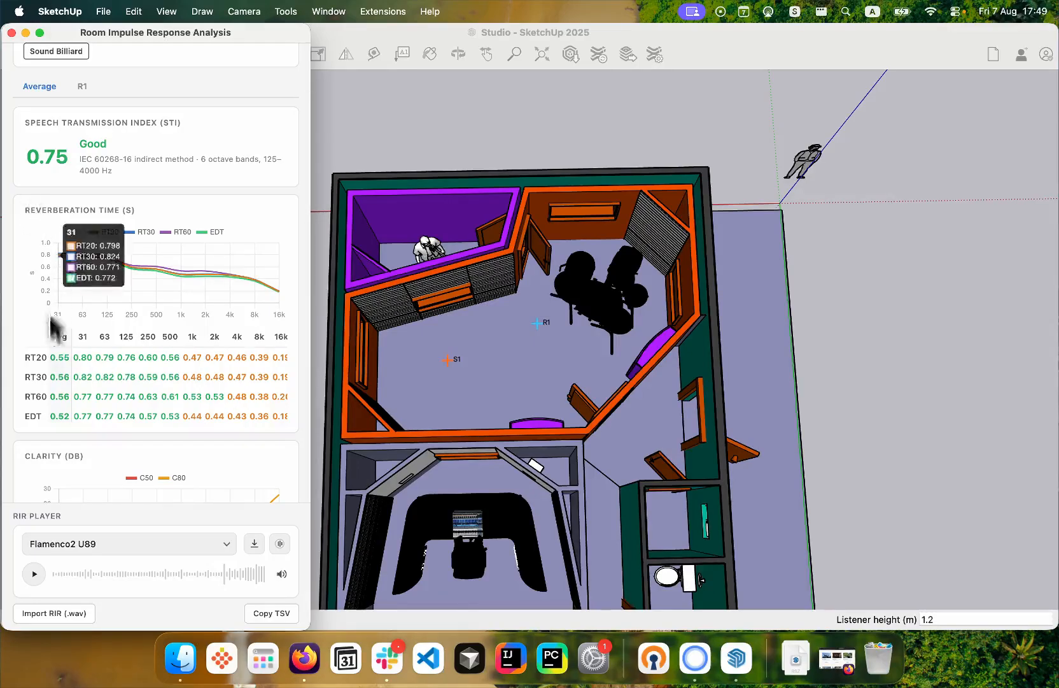
scroll(162, 377, right, 1)
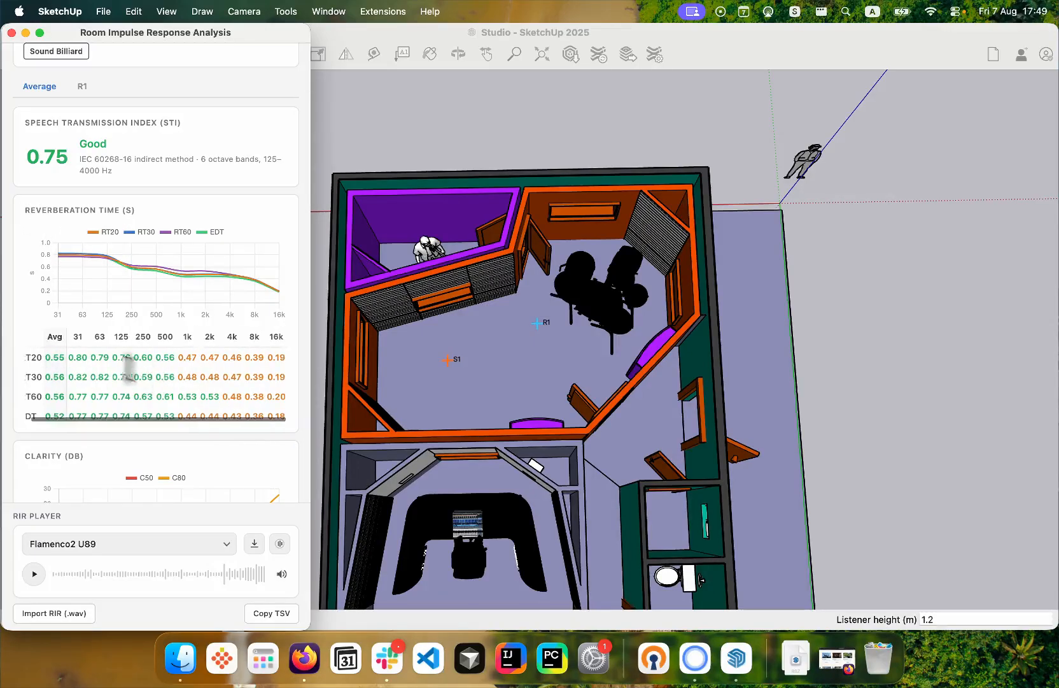
- Compare the averaged reverberation times between the octave and speech band displays
mouse_move(60, 268)
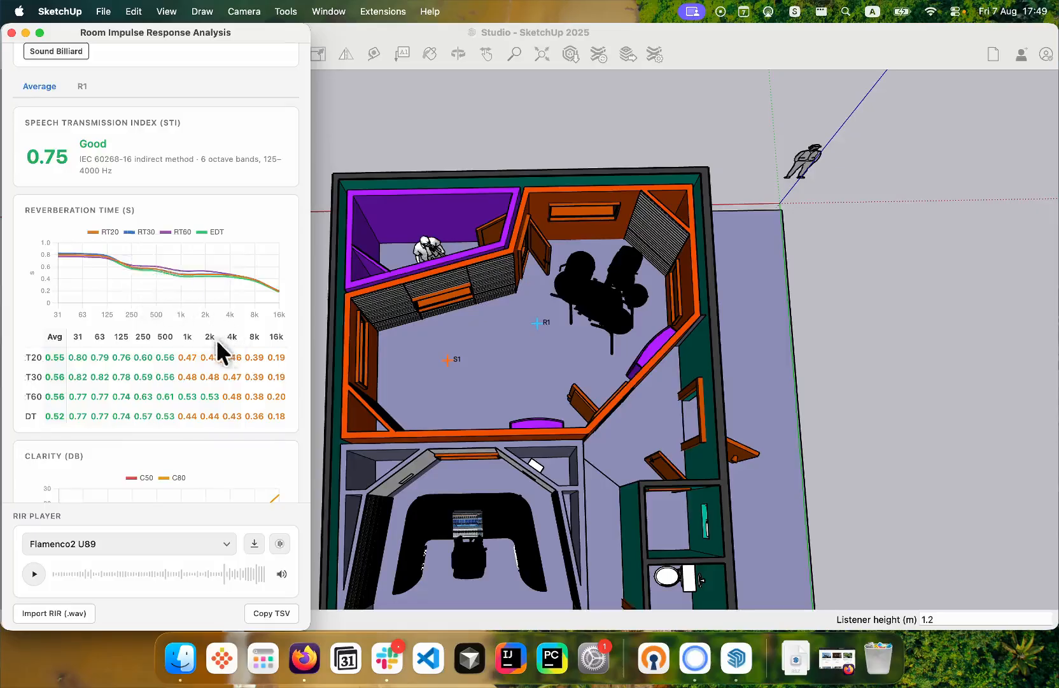
scroll(189, 177, up, 3)
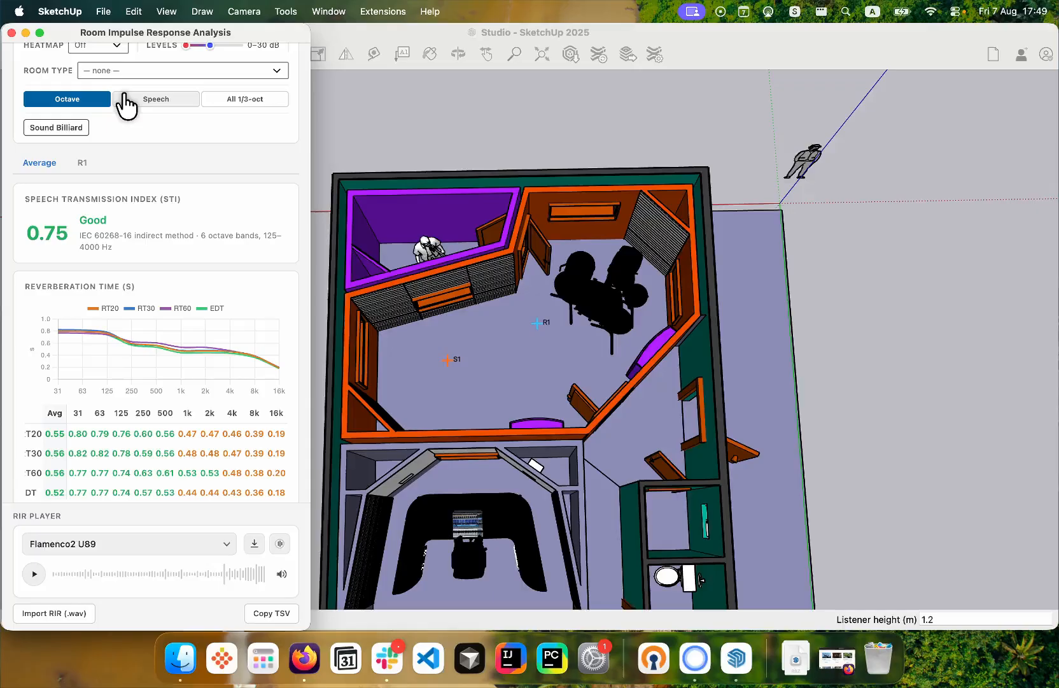
click(161, 95)
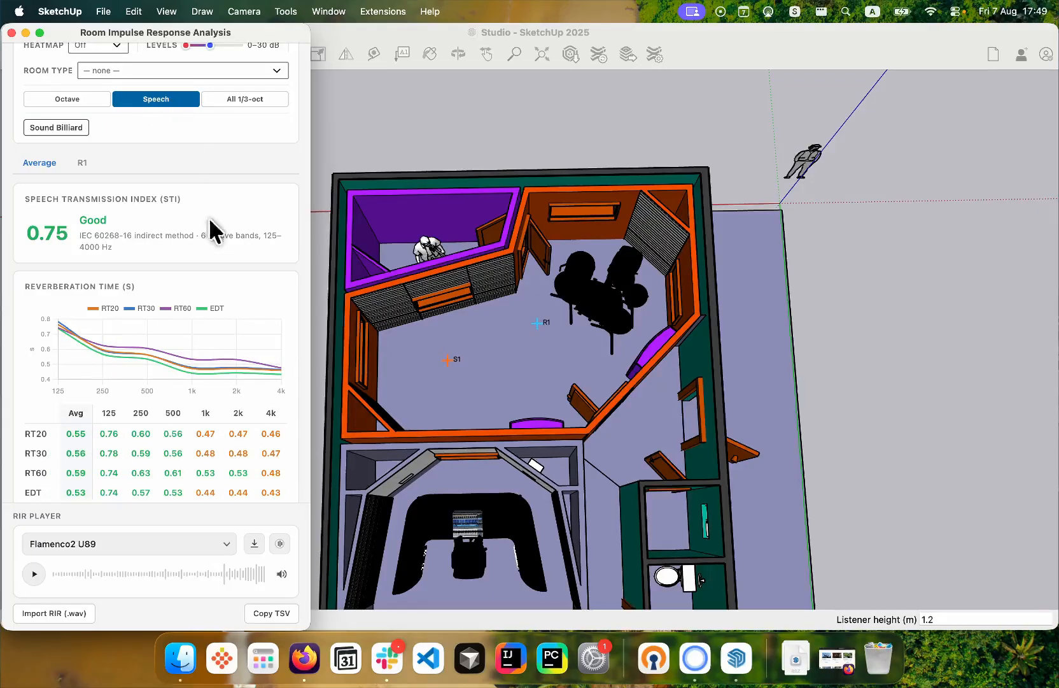
scroll(208, 229, down, 1)
click(61, 85)
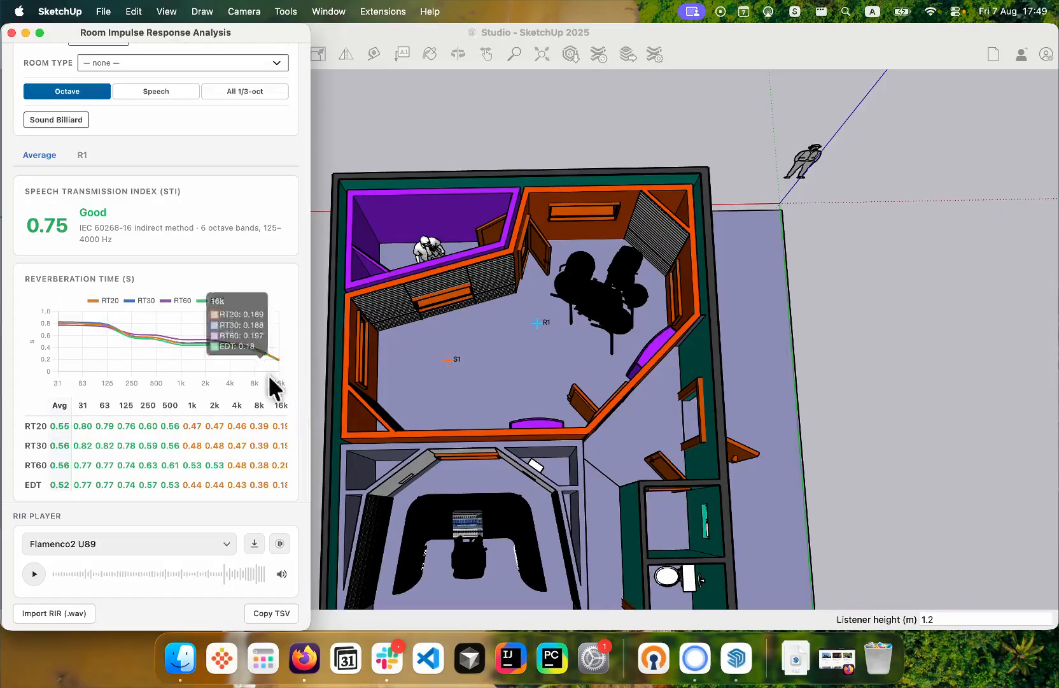
click(152, 90)
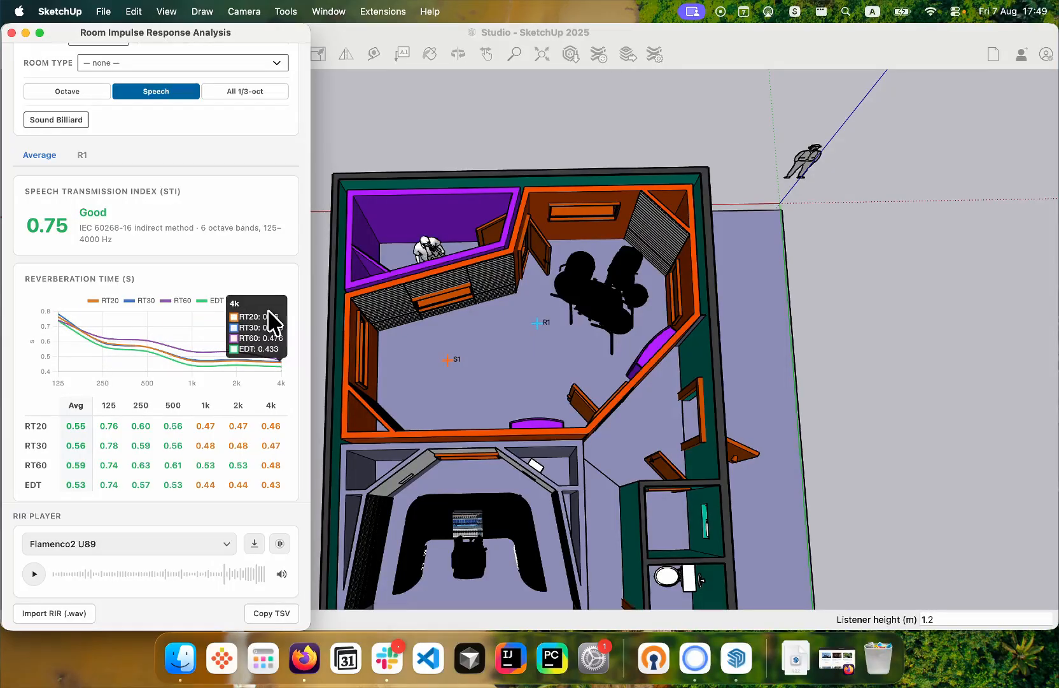
- Show the results in all 1/3-octave bands and examine the reverberation times across the full frequency range
click(268, 98)
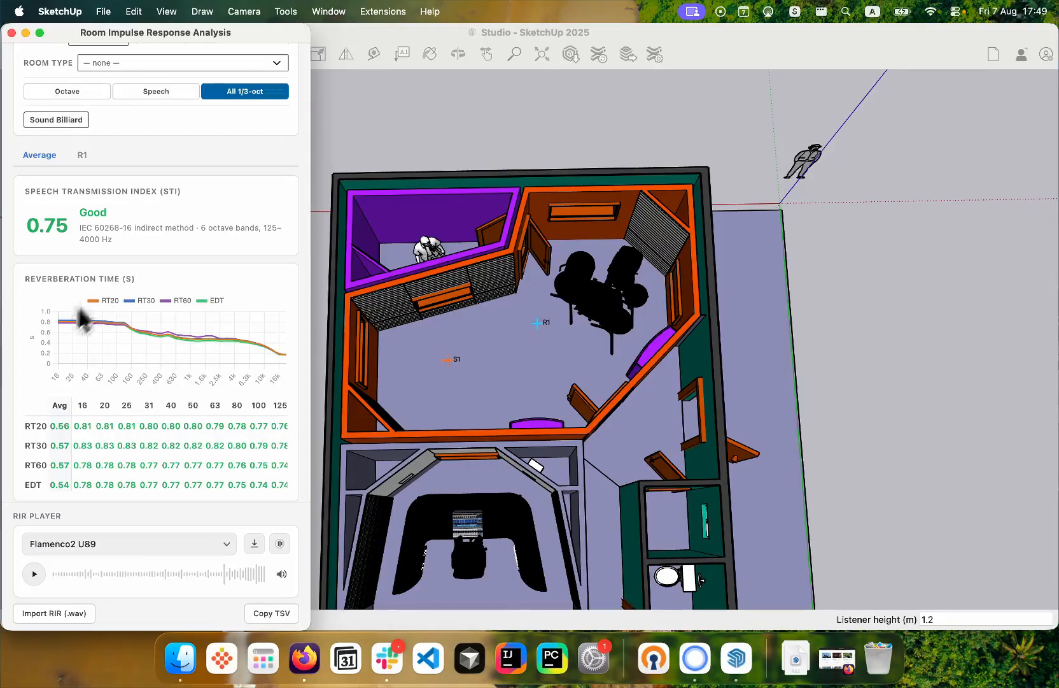
mouse_move(52, 325)
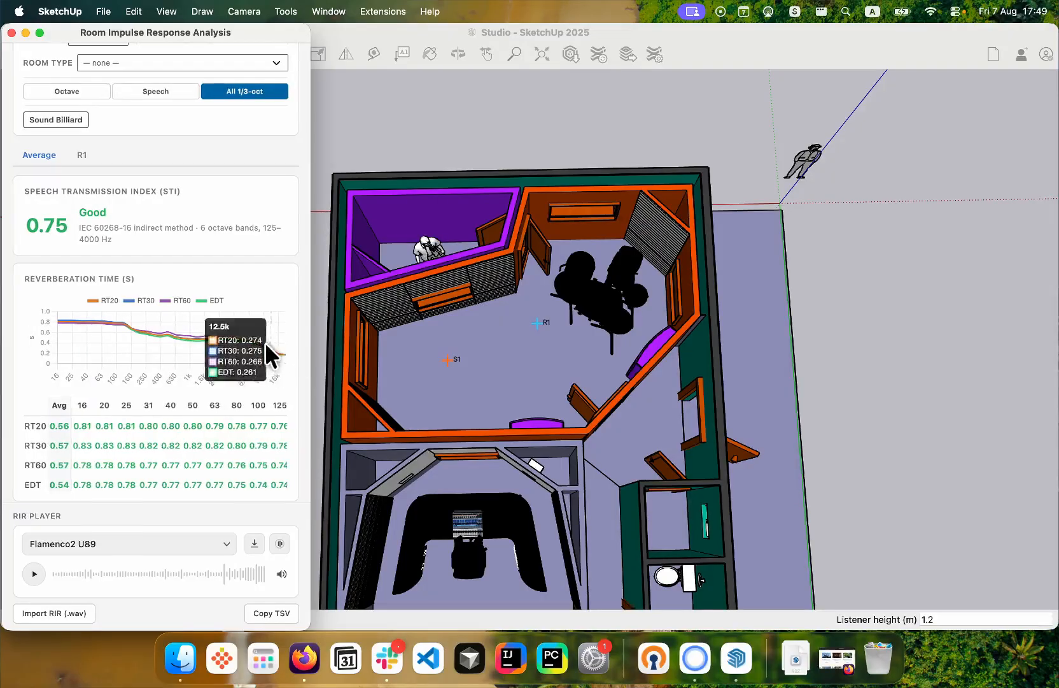
scroll(235, 449, right, 10)
scroll(269, 418, down, 5)
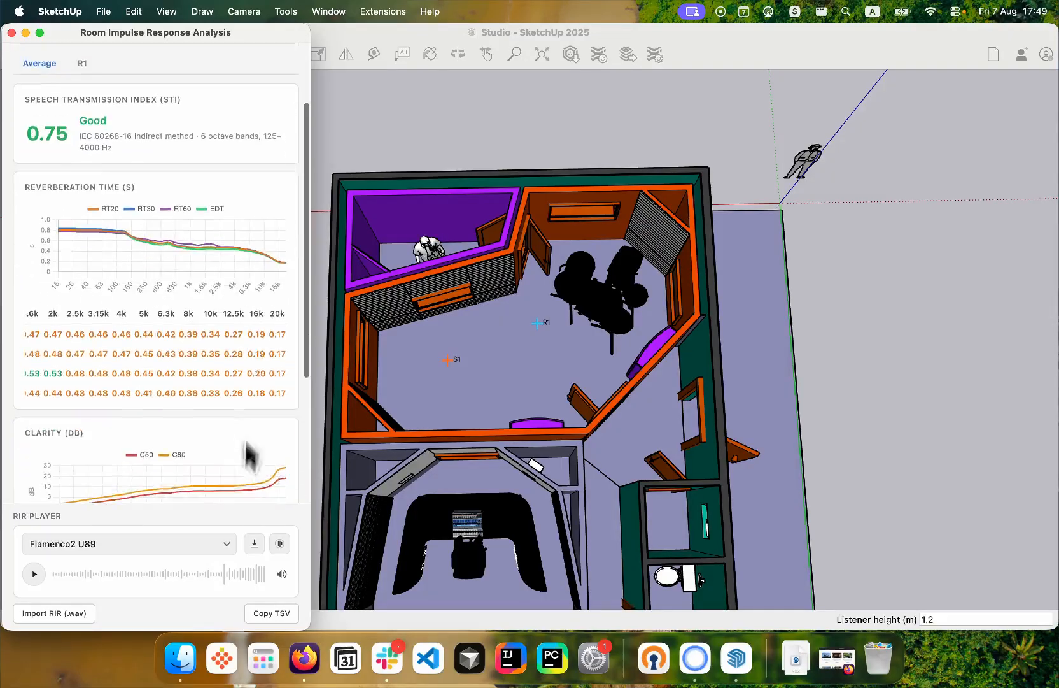
scroll(262, 337, up, 2)
scroll(261, 338, down, 6)
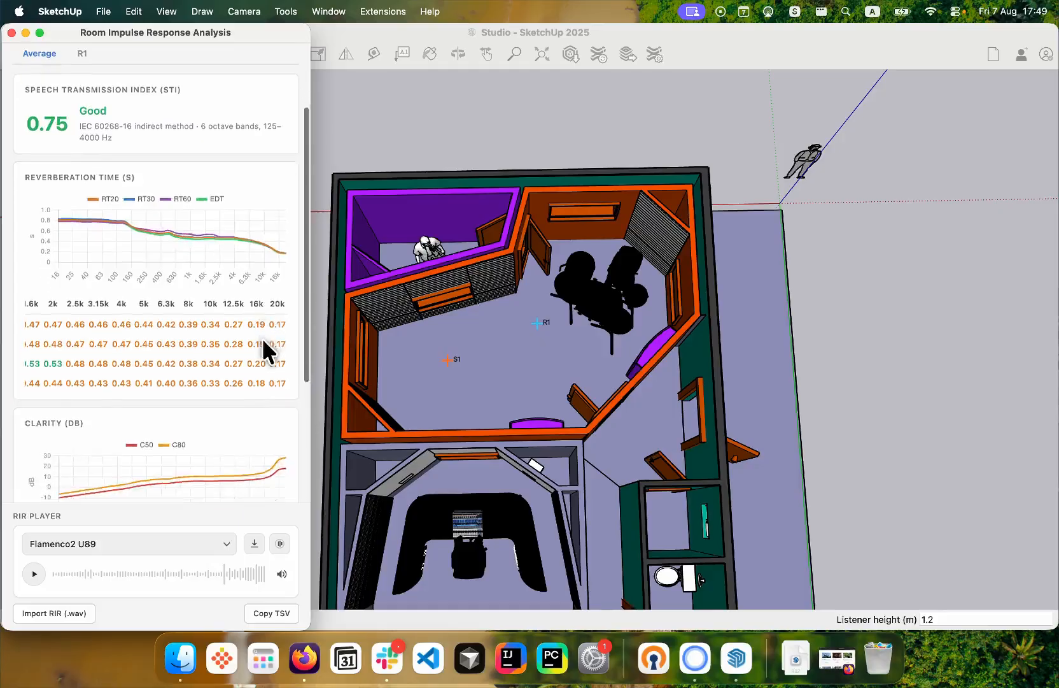
scroll(258, 344, up, 4)
scroll(255, 347, up, 3)
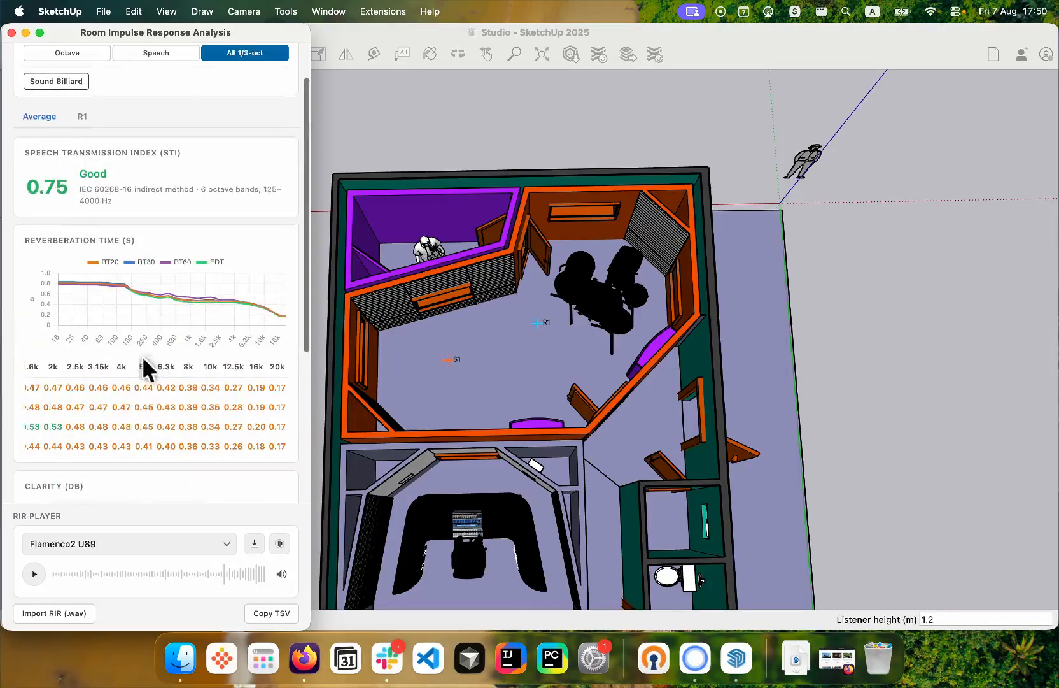
scroll(137, 386, left, 10)
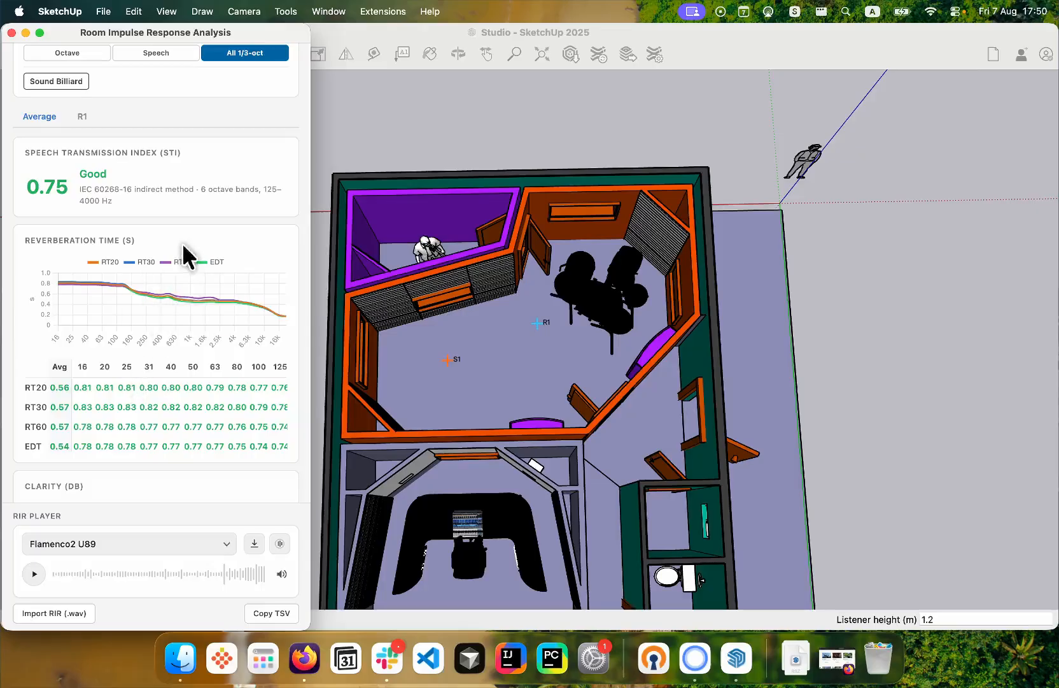
- Return the results to octave bands and review the RT20, RT30, RT60 and EDT rows
scroll(191, 245, up, 2)
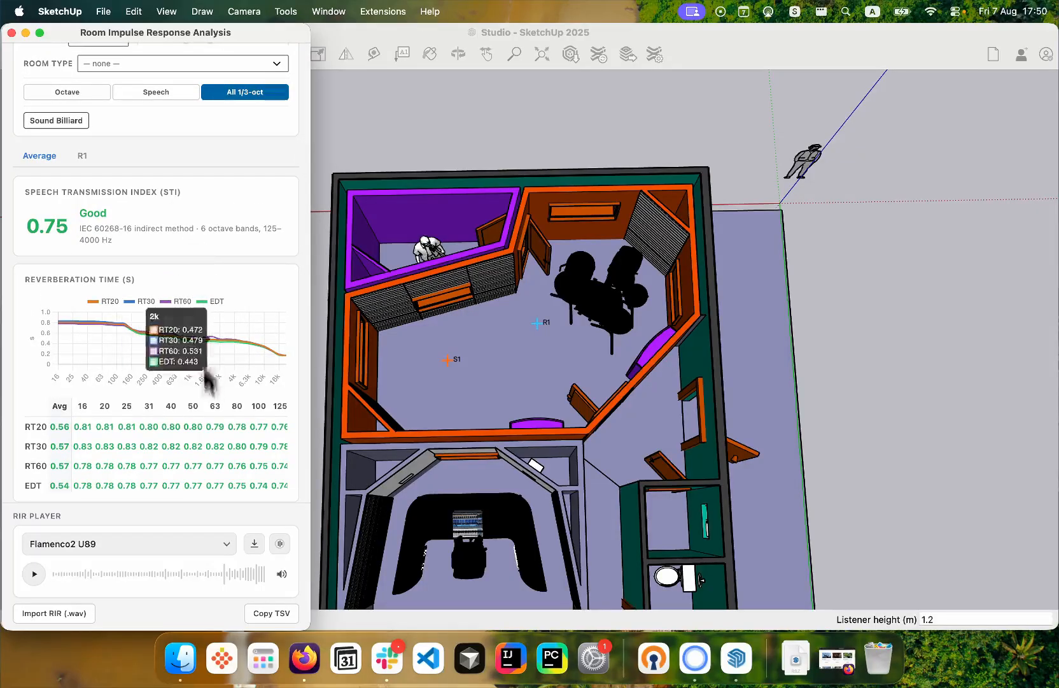
click(132, 92)
click(66, 92)
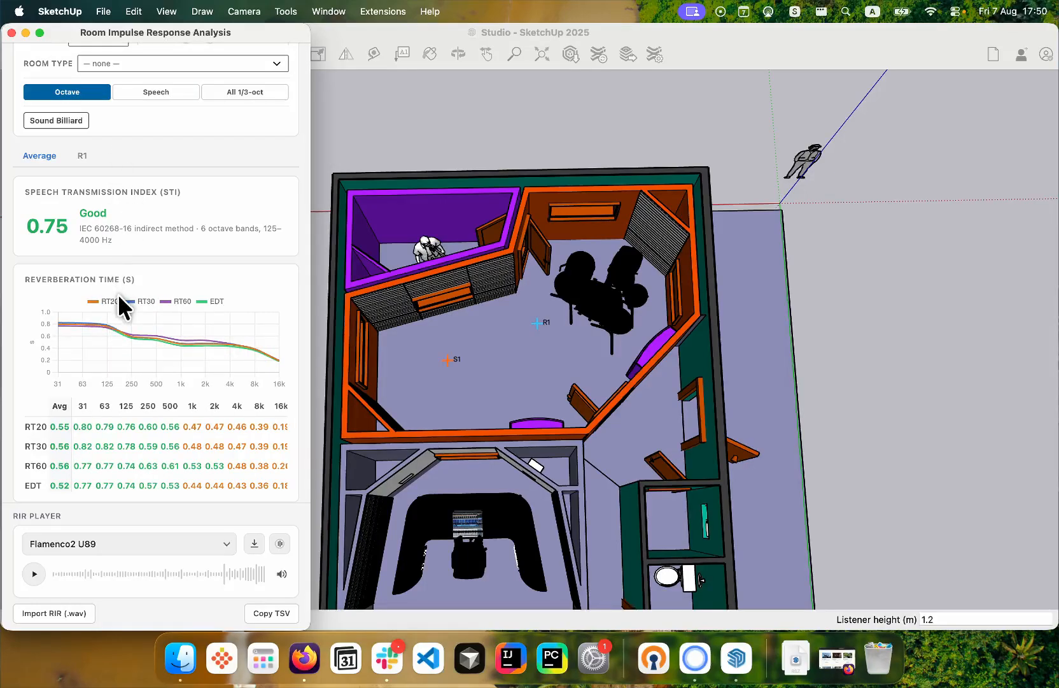
scroll(97, 464, down, 1)
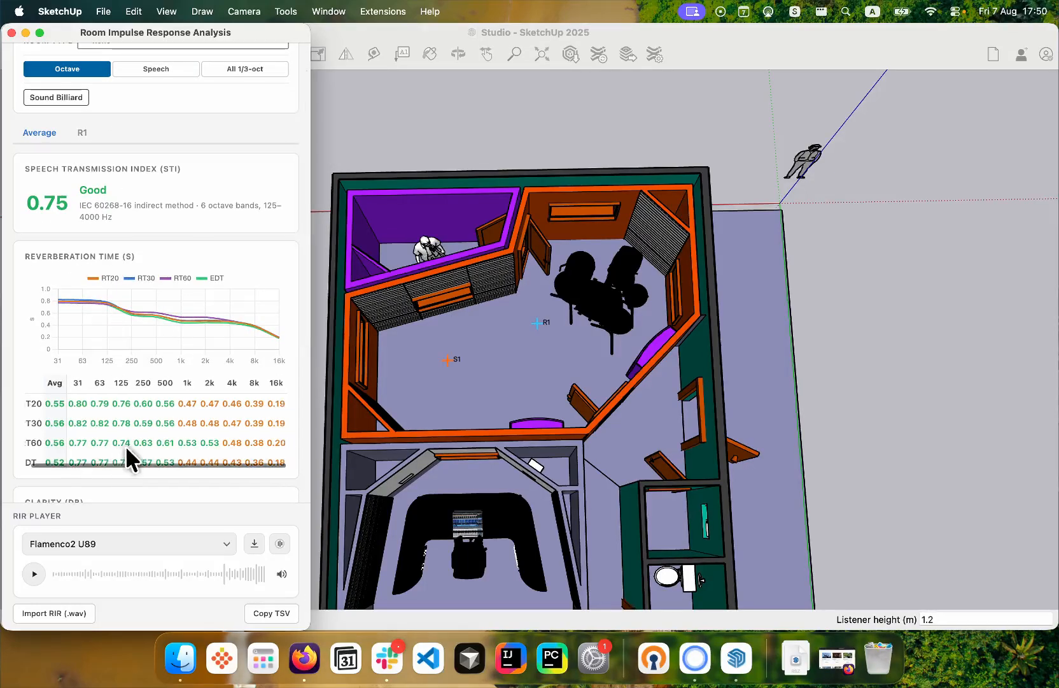
scroll(126, 445, left, 1)
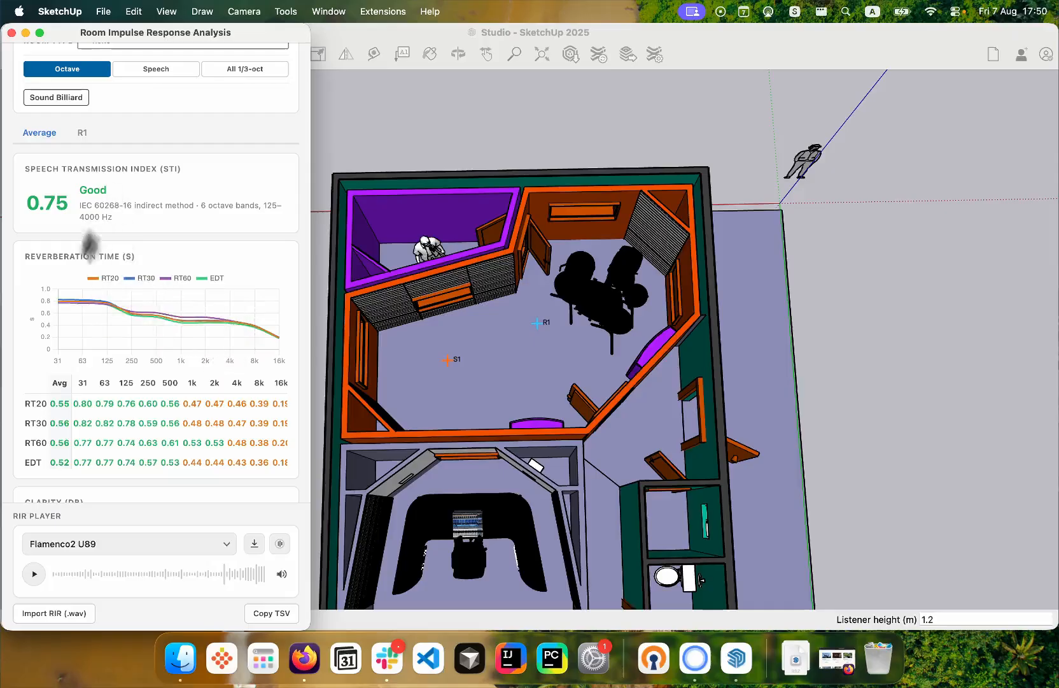
- Examine the averaged clarity, centre time, definition and energy decay curve results
scroll(226, 229, down, 1)
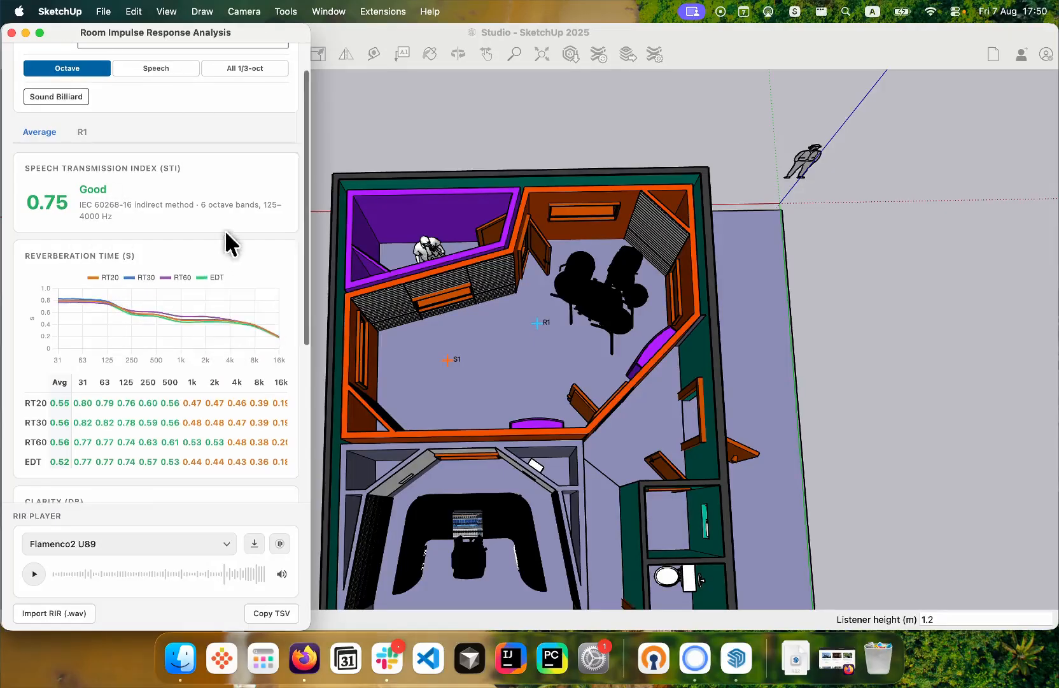
scroll(226, 230, down, 5)
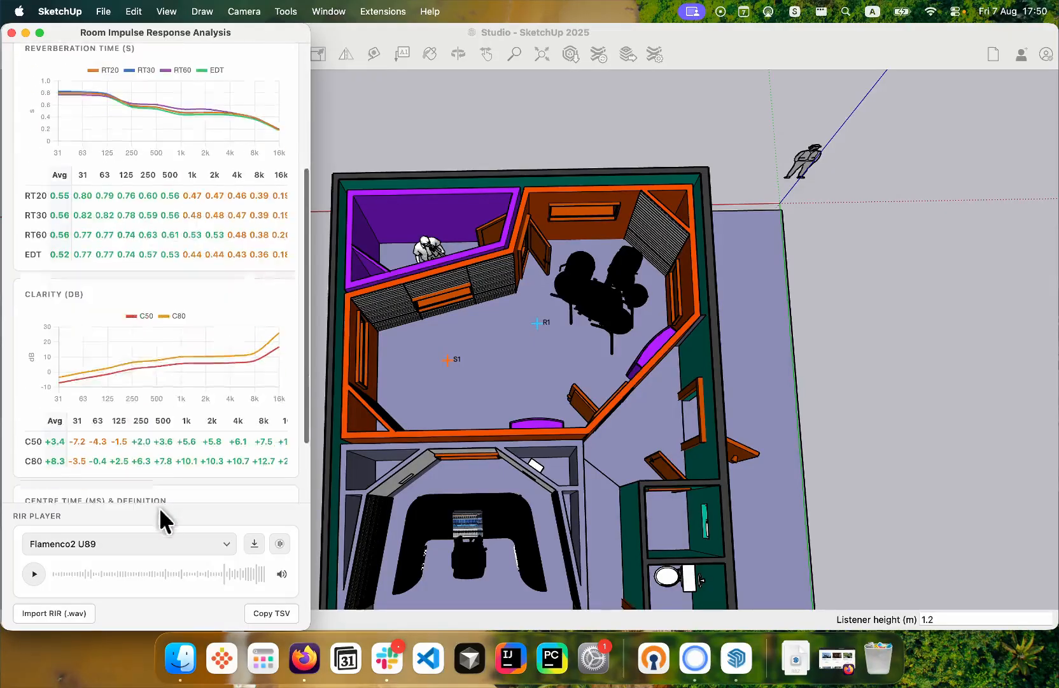
scroll(233, 406, down, 1)
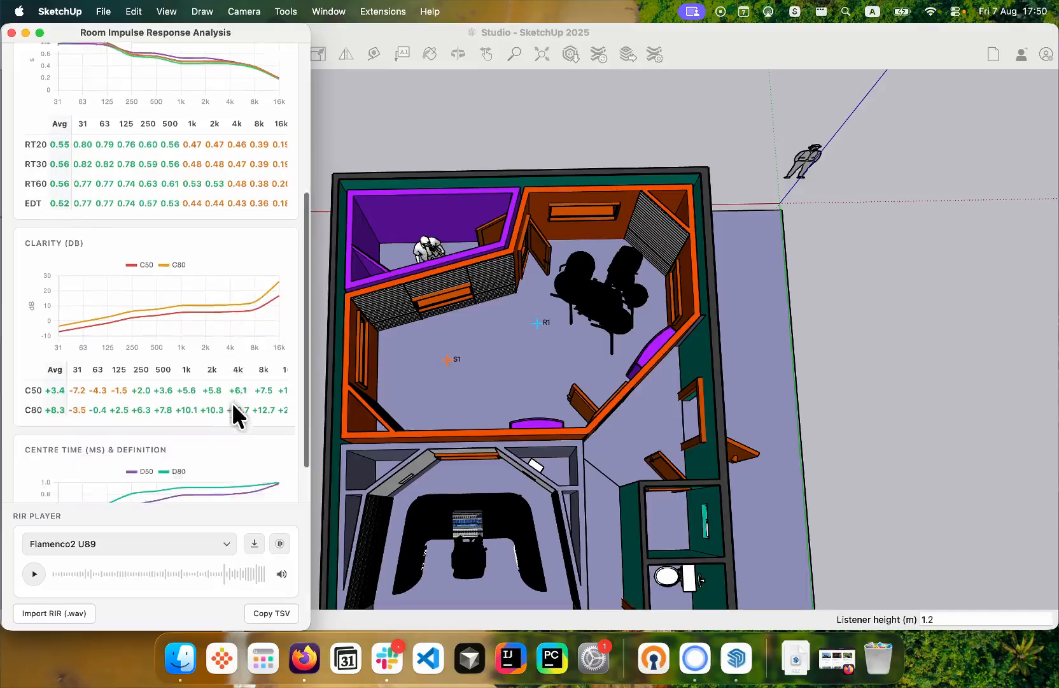
scroll(232, 401, down, 3)
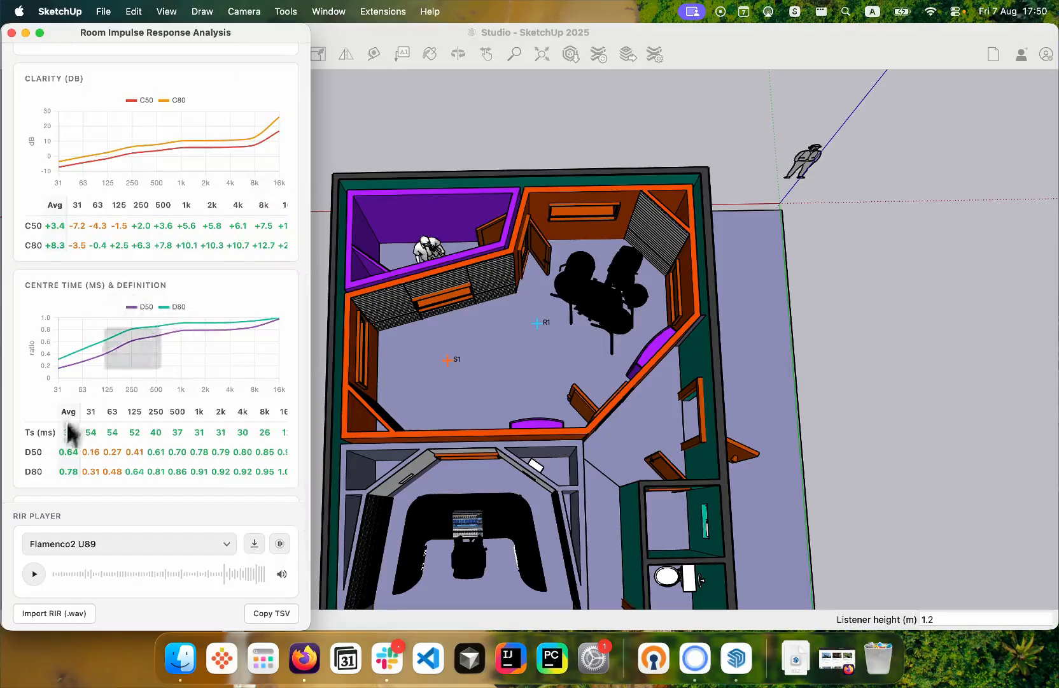
scroll(67, 423, down, 2)
scroll(163, 391, down, 2)
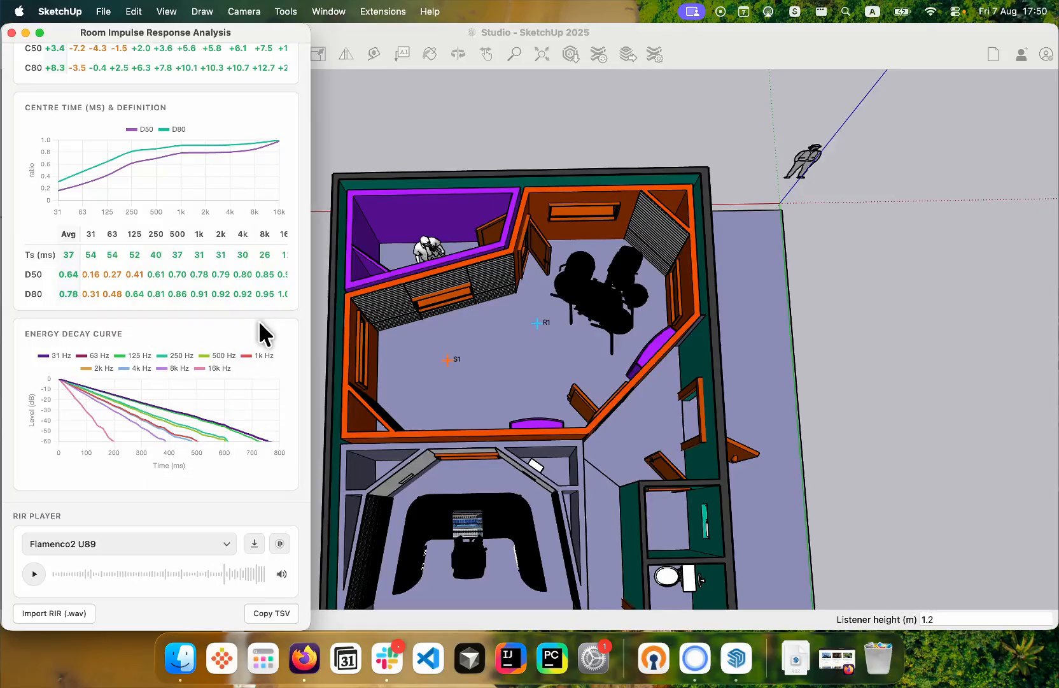
scroll(258, 320, up, 10)
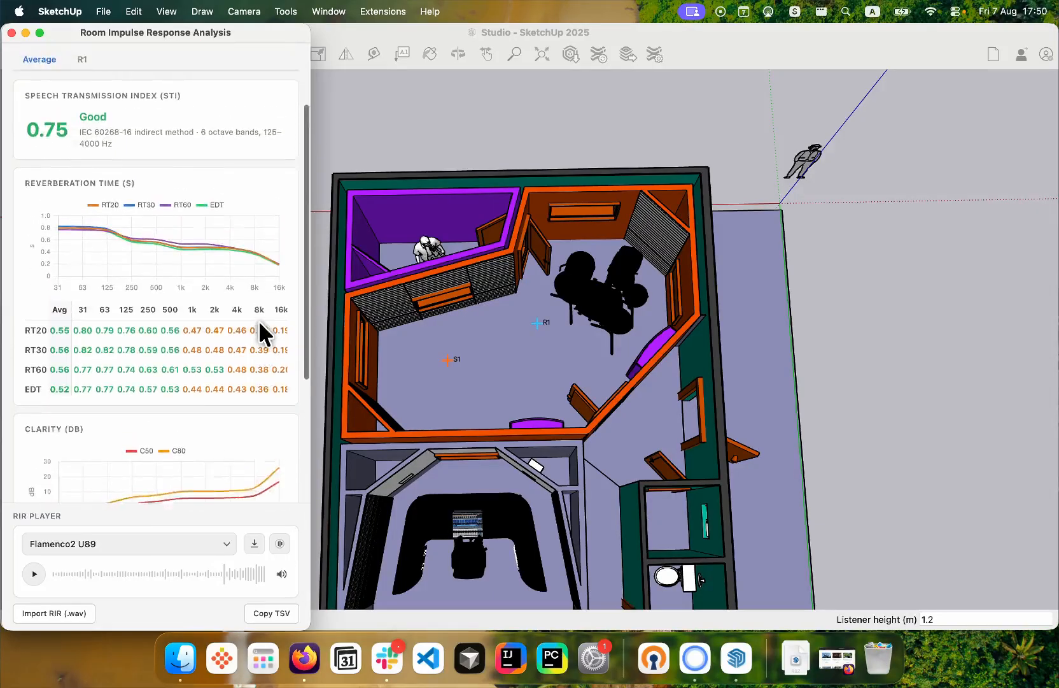
scroll(258, 320, down, 10)
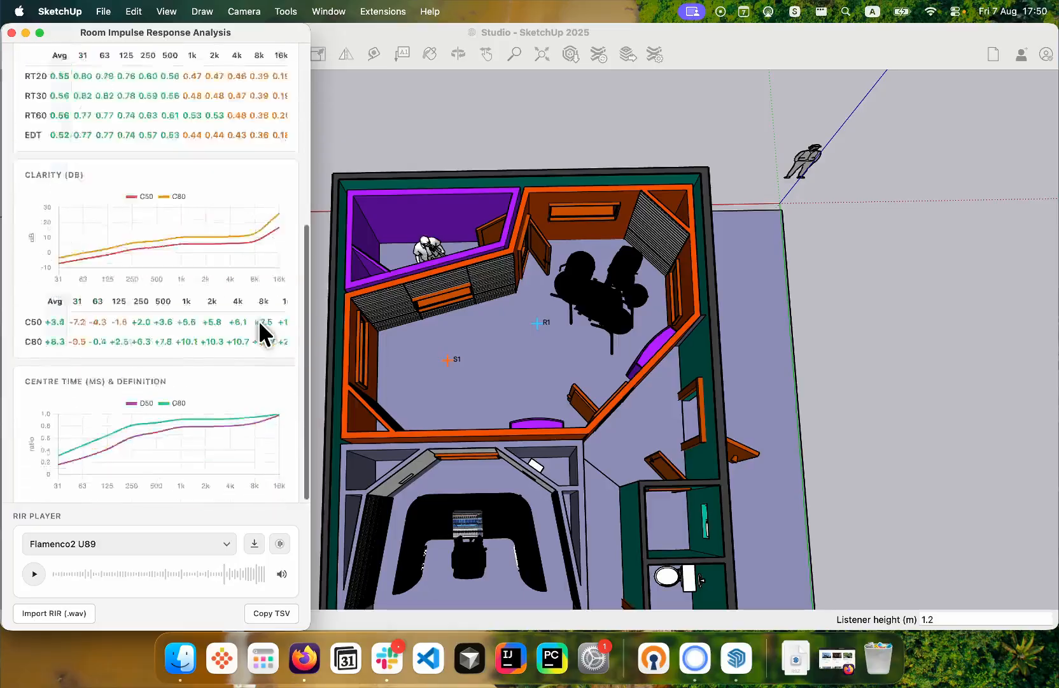
scroll(259, 320, down, 10)
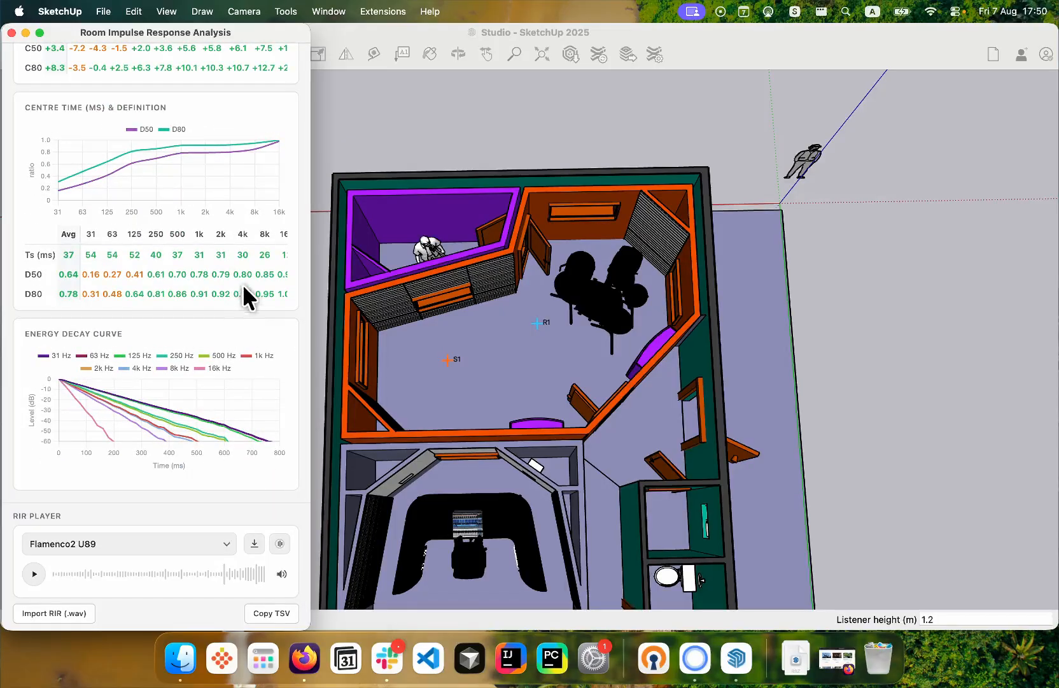
scroll(244, 285, up, 15)
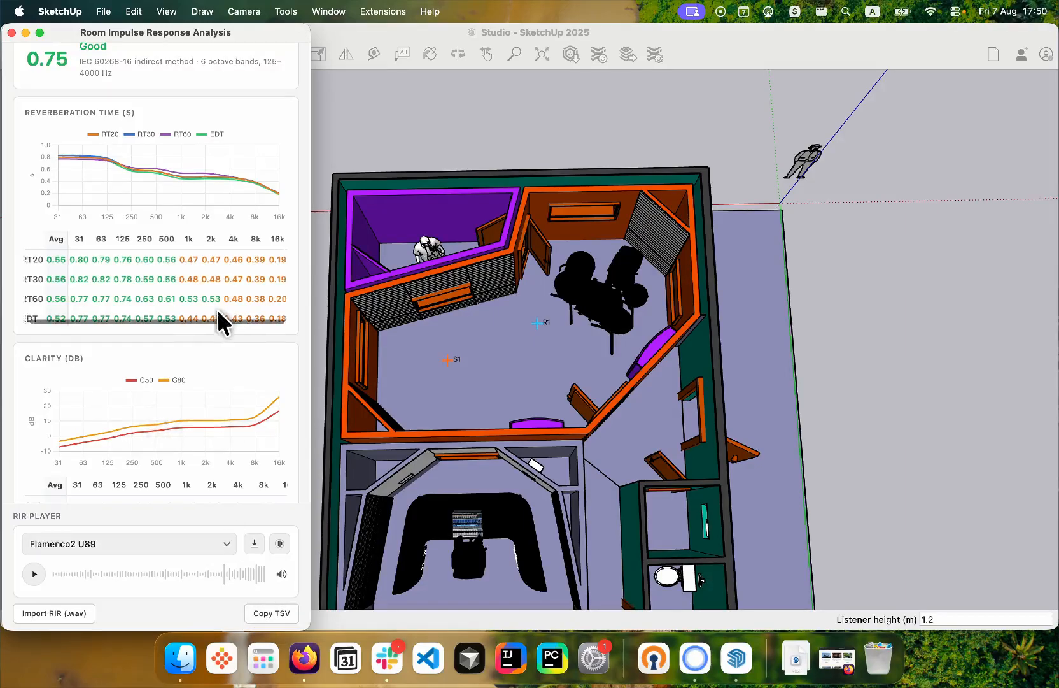
- Cycle the results through the 1/3-octave and speech band displays, review the speech bands, and restore the octave display
scroll(218, 319, up, 6)
click(153, 126)
click(236, 124)
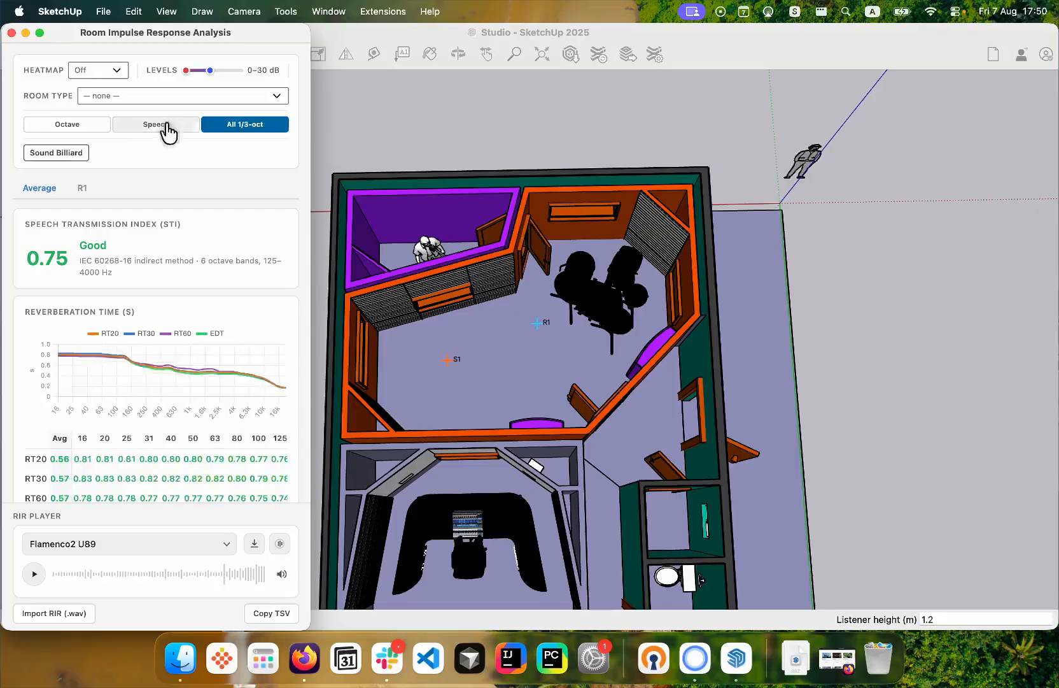
click(164, 125)
click(65, 126)
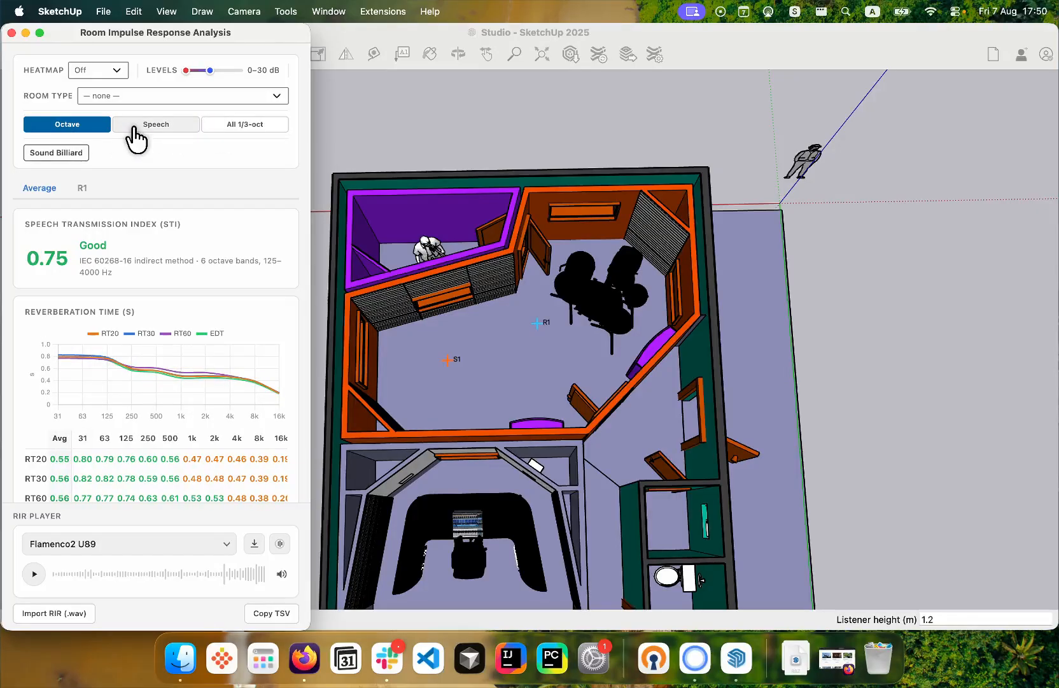
click(133, 125)
scroll(172, 445, down, 4)
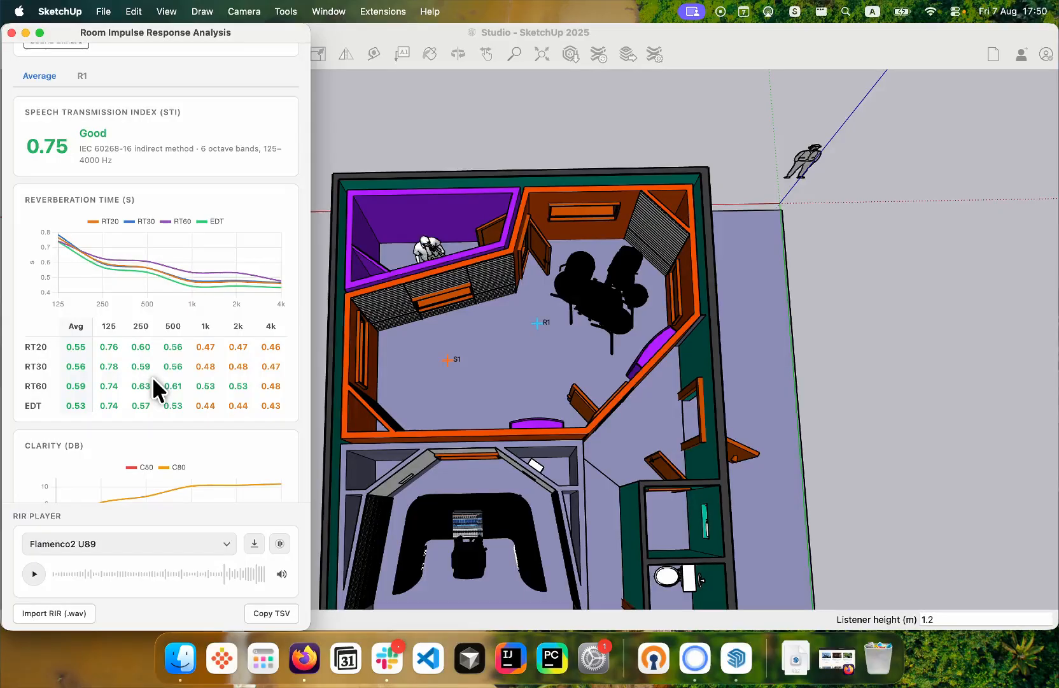
scroll(152, 377, up, 4)
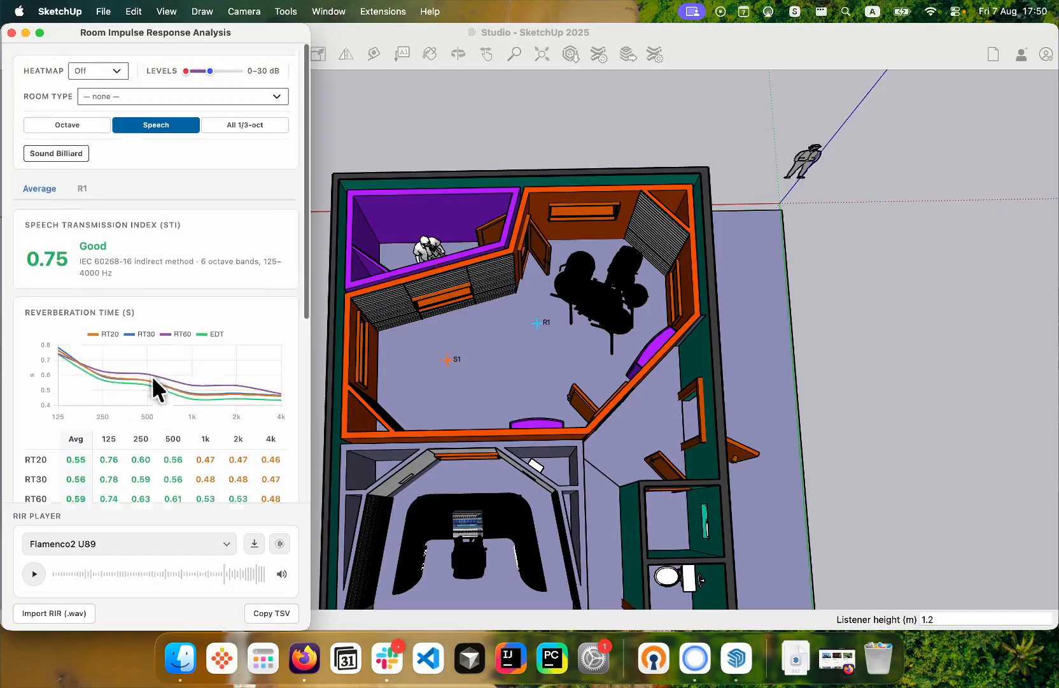
click(58, 124)
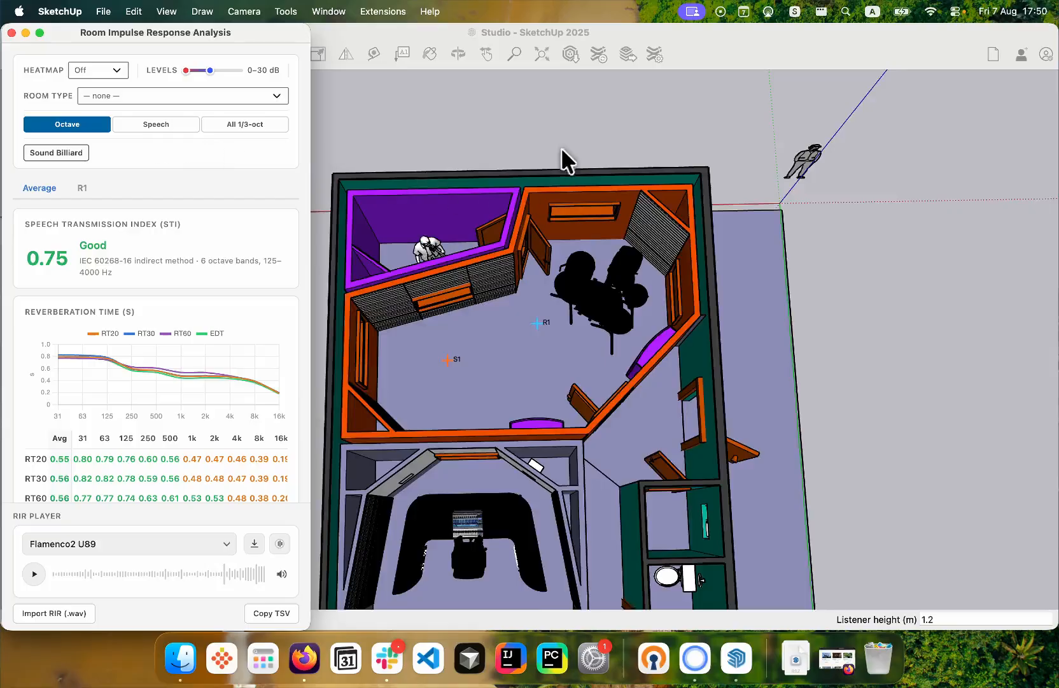
- Overlay the Broadband heatmap on the studio model
scroll(563, 159, up, 2)
scroll(732, 156, down, 1)
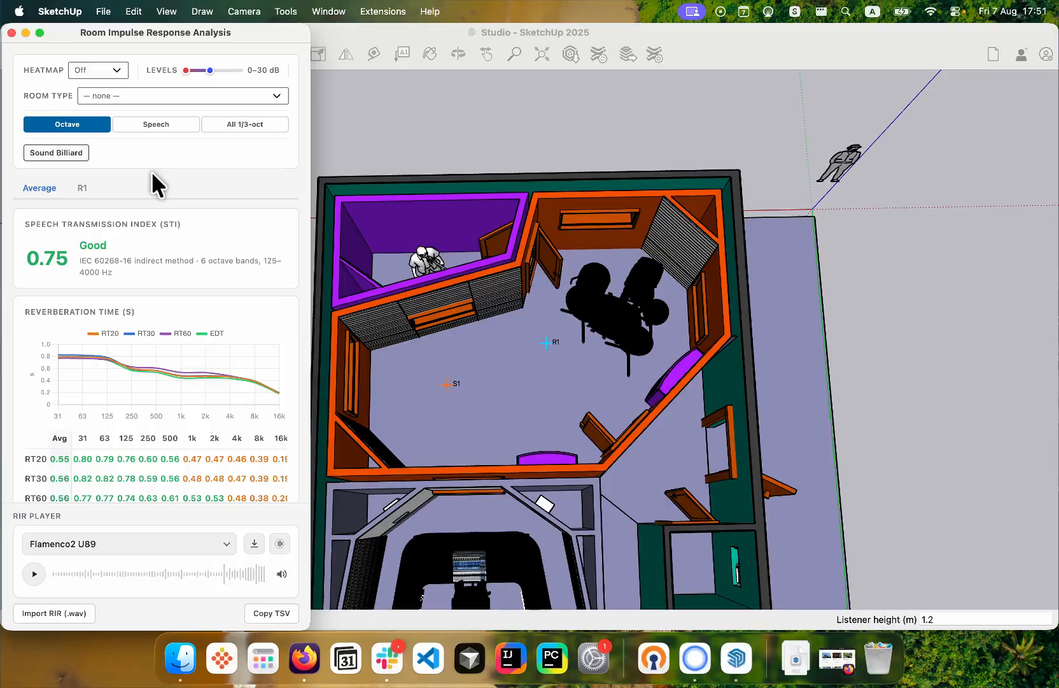
click(82, 68)
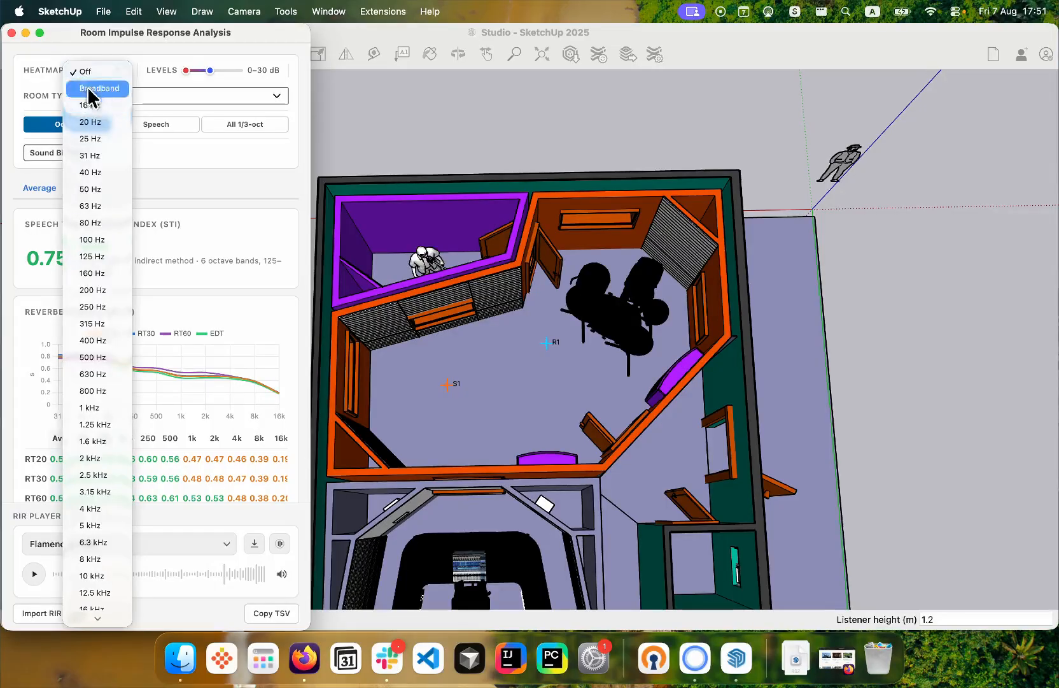
click(88, 89)
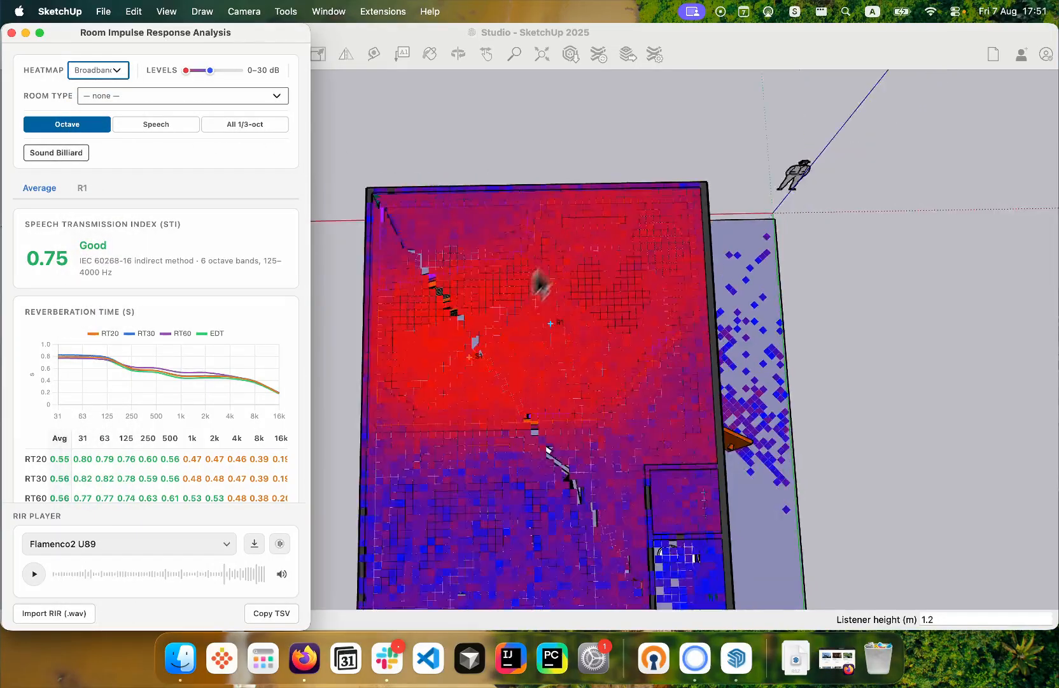
scroll(503, 308, up, 2)
- Display the Broadband heatmap on an angled view of the drum room and inspect it near the drum kit
key(o)
click(485, 315)
key(o)
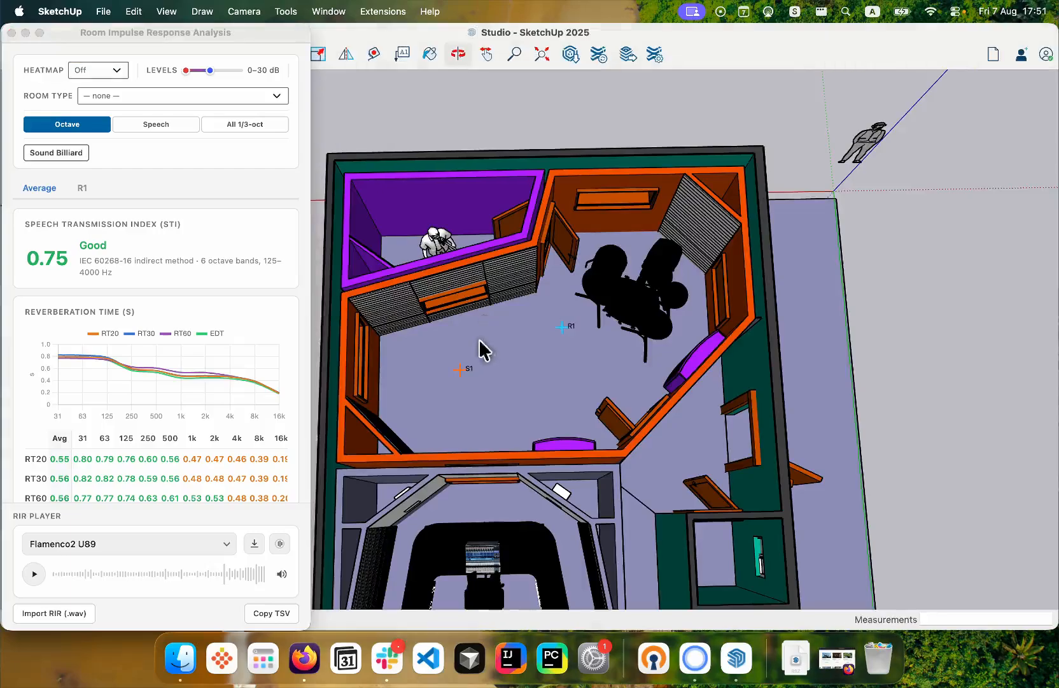
drag(485, 349, 657, 236)
key(space)
click(98, 73)
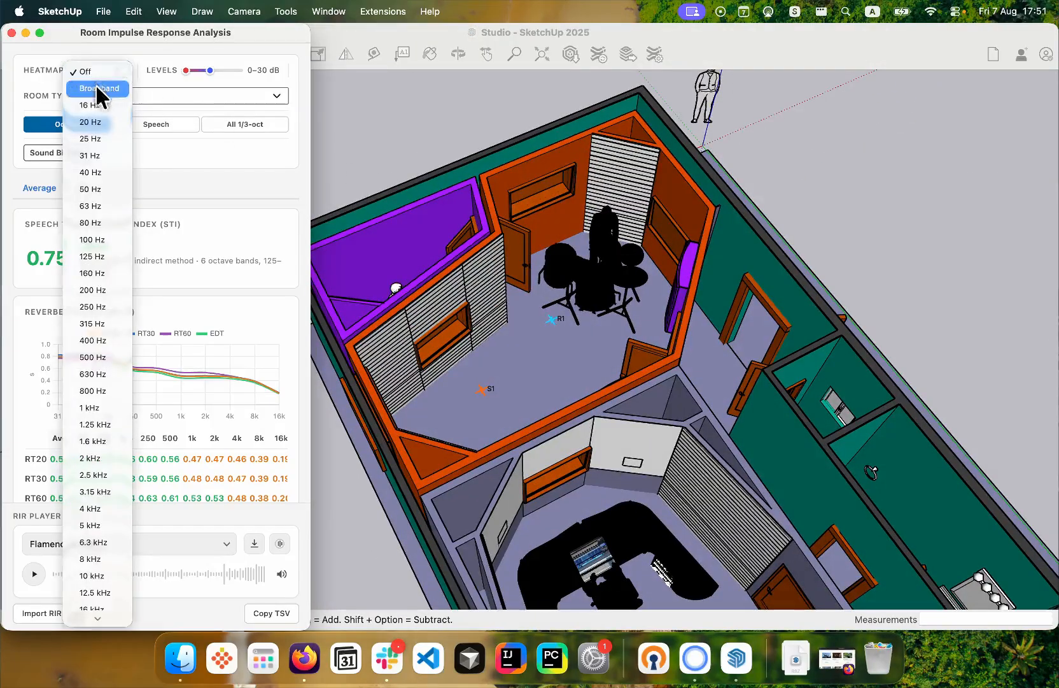
click(96, 87)
scroll(541, 248, up, 5)
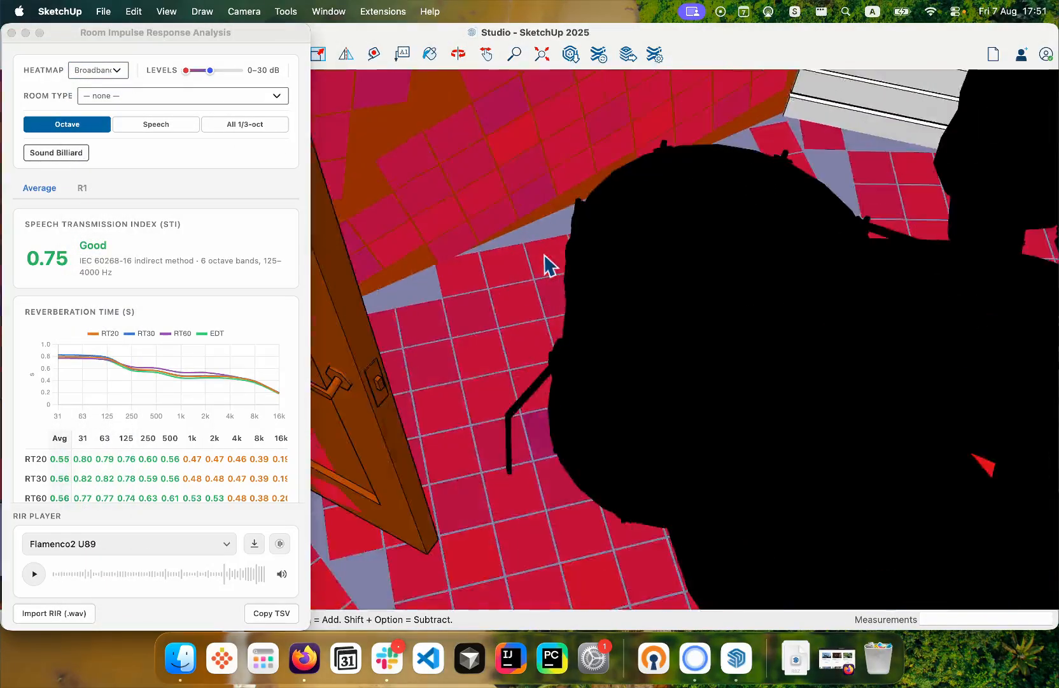
- Examine the Broadband heatmap across the whole studio from above and from several angles, comparing the drum room with the neighbouring rooms
scroll(545, 255, down, 4)
middle_drag(558, 312, 534, 192)
scroll(534, 289, down, 6)
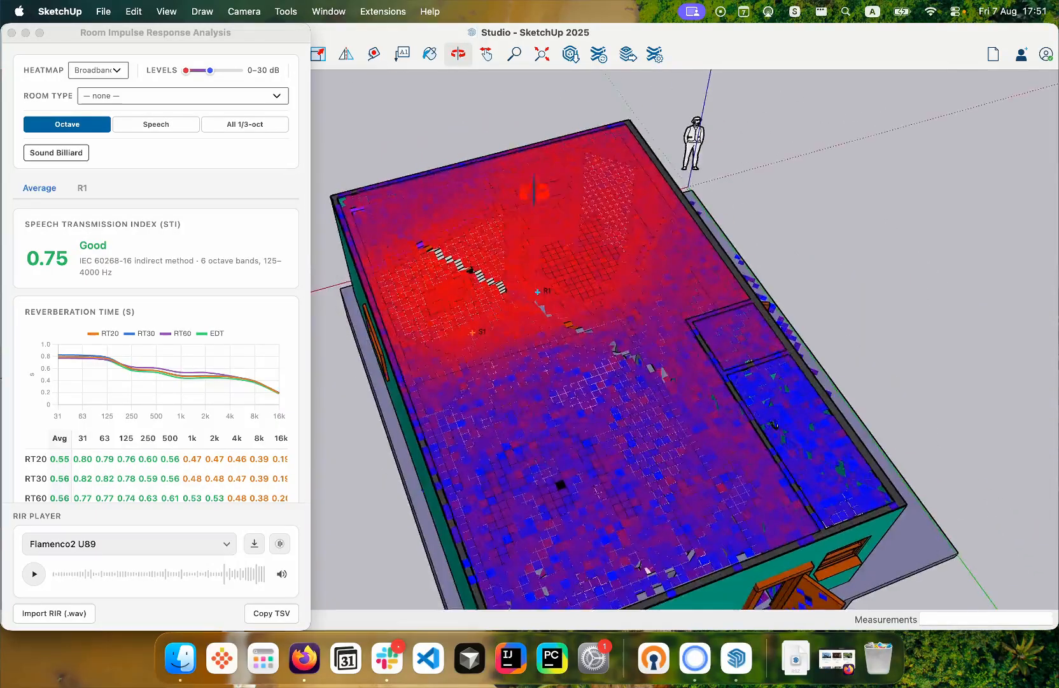
scroll(533, 193, up, 8)
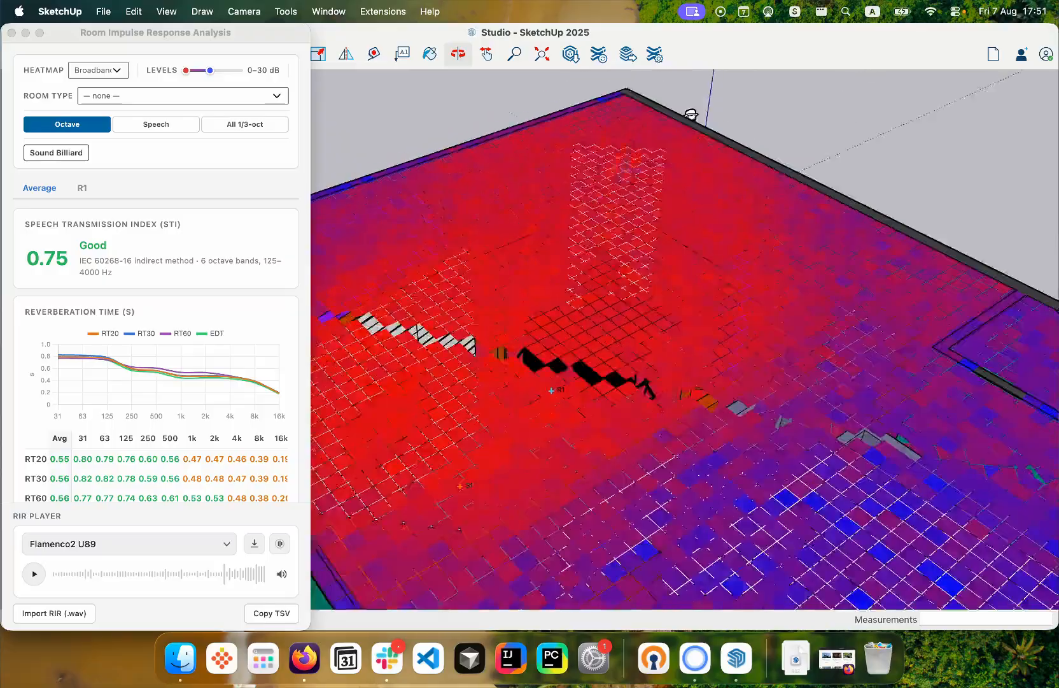
middle_drag(690, 114, 611, 226)
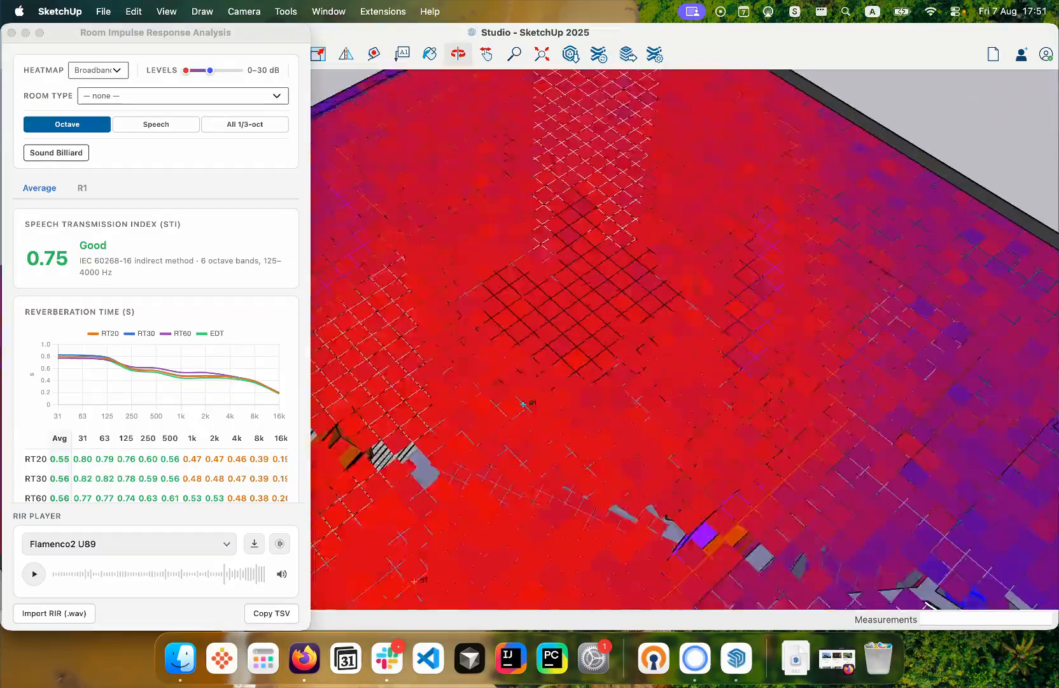
scroll(706, 315, down, 5)
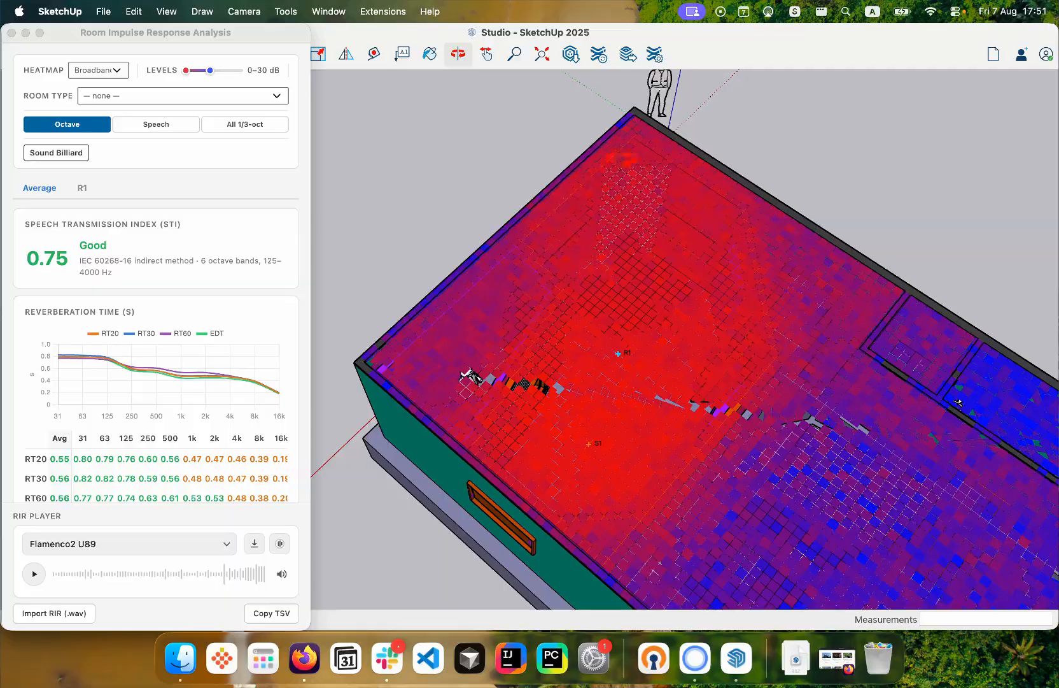
middle_drag(719, 267, 426, 303)
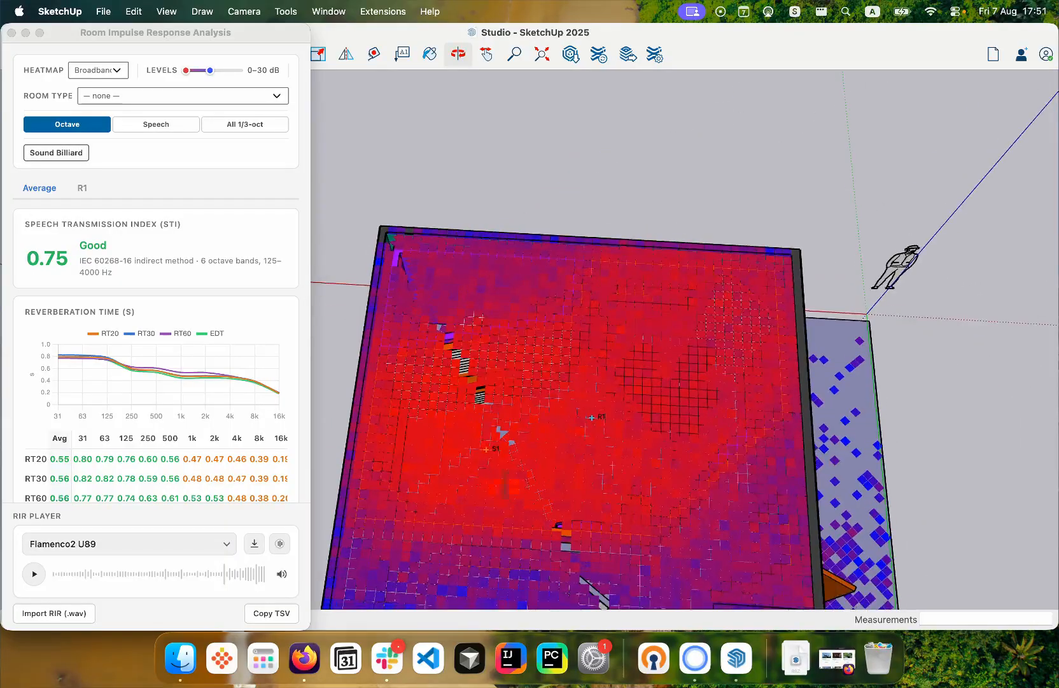
scroll(480, 443, down, 5)
drag(480, 443, 580, 395)
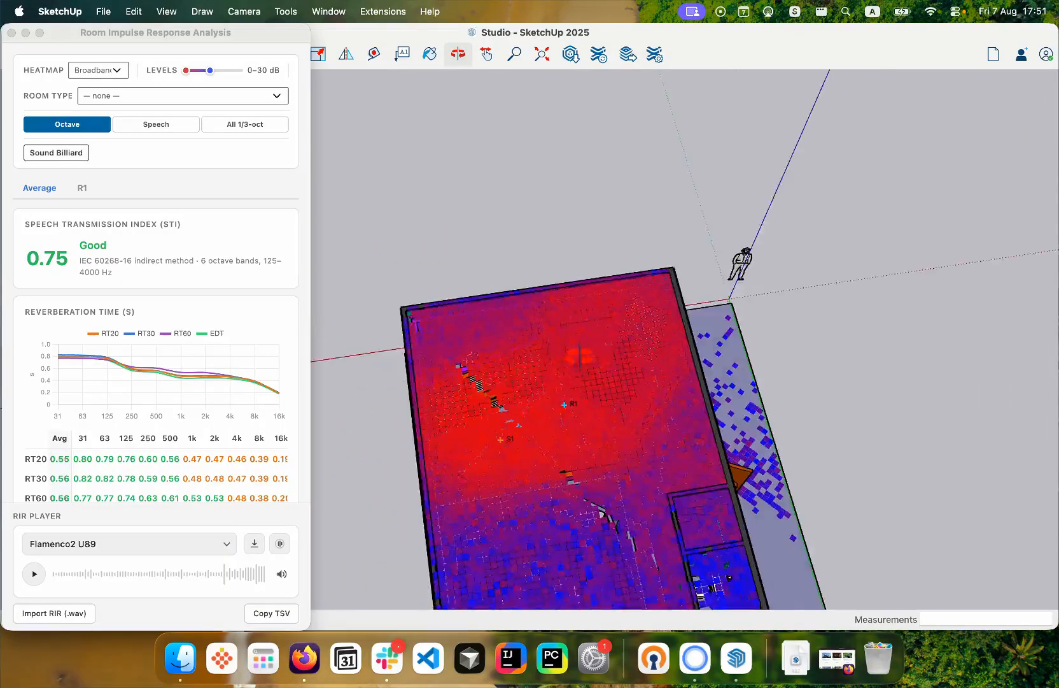
scroll(580, 395, down, 4)
scroll(584, 472, up, 2)
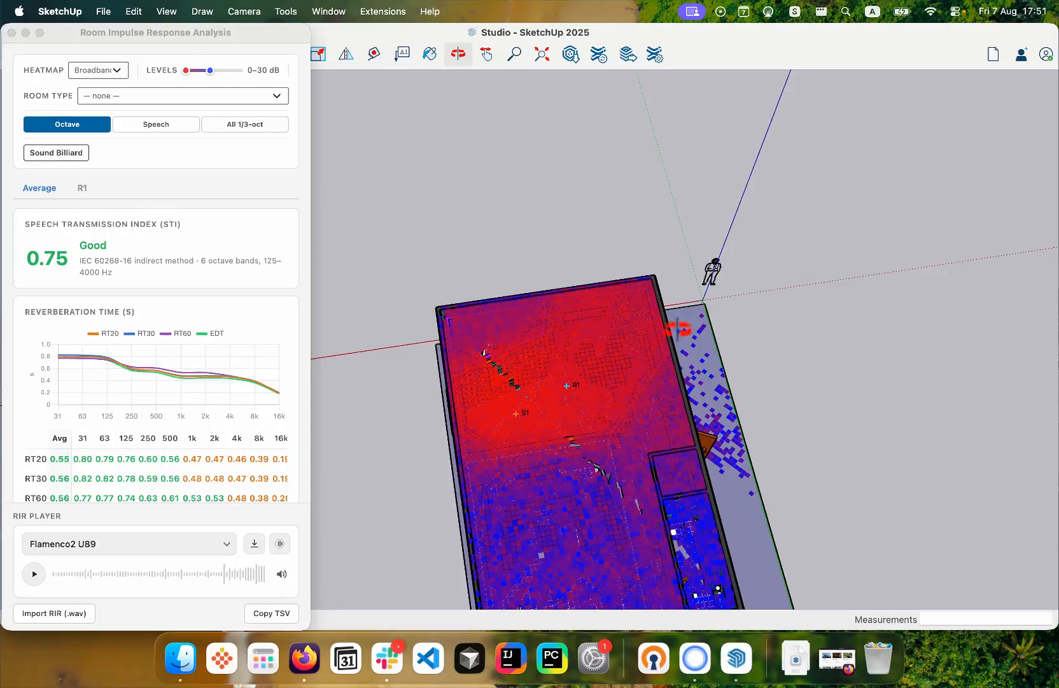
drag(679, 328, 484, 366)
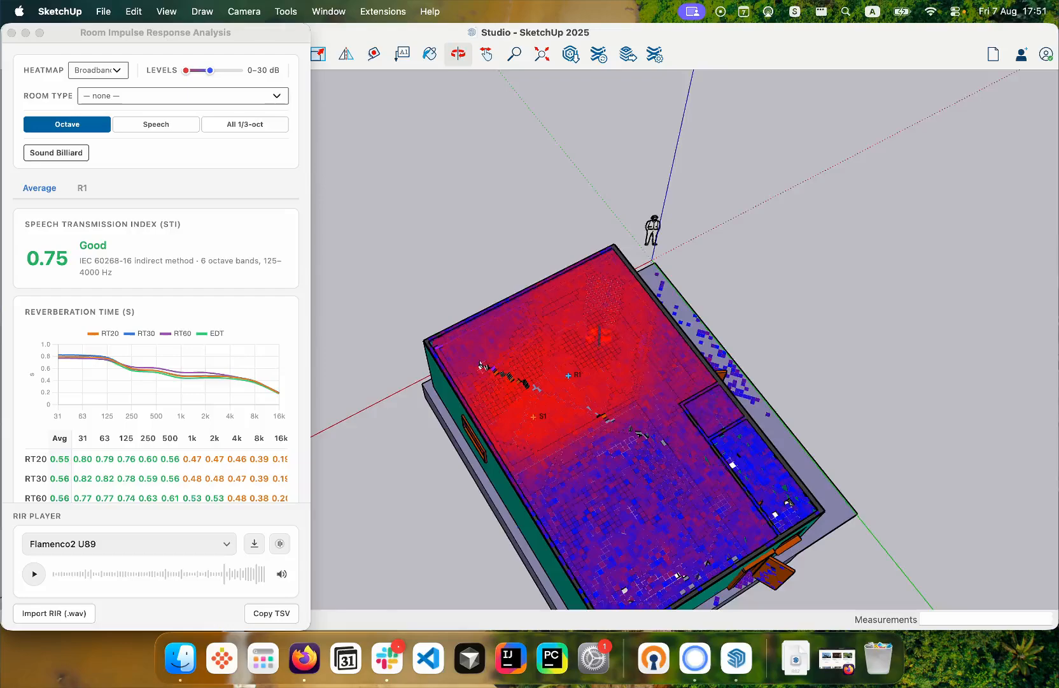
drag(599, 334, 692, 353)
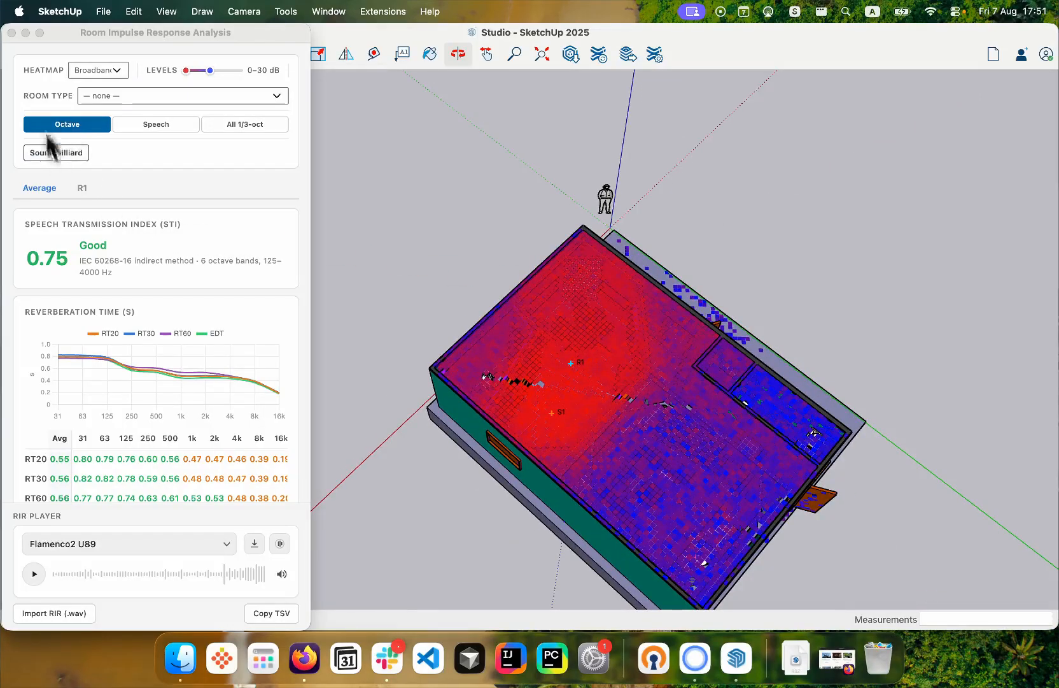
- Turn the heatmap off and start the Sound Billiard particle animation with 500 particles
click(89, 71)
click(86, 54)
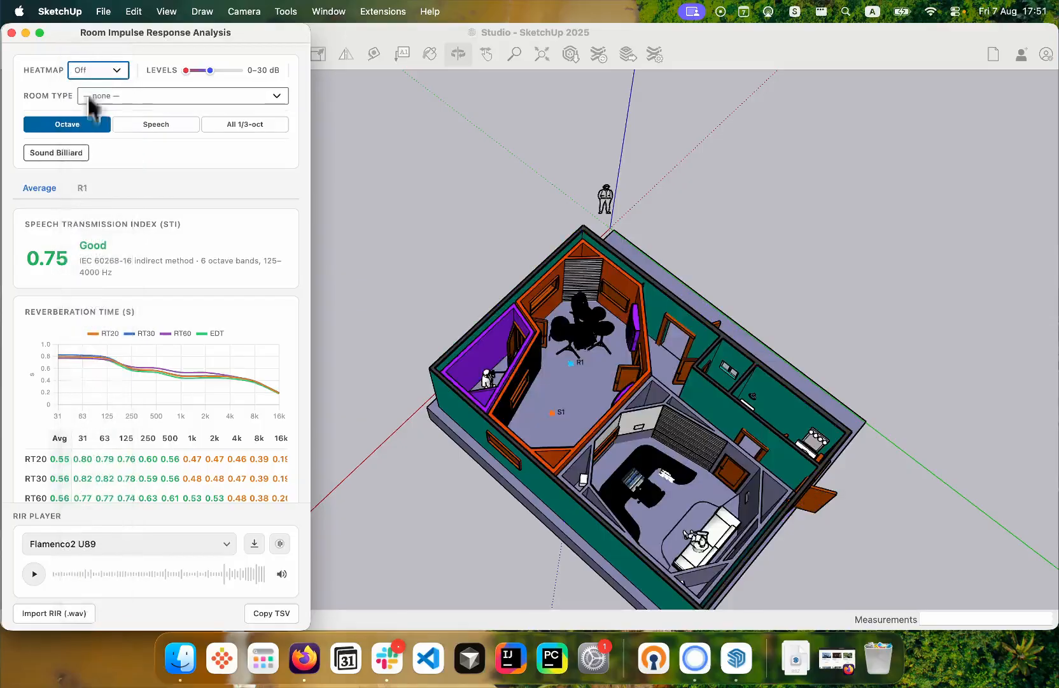
click(35, 155)
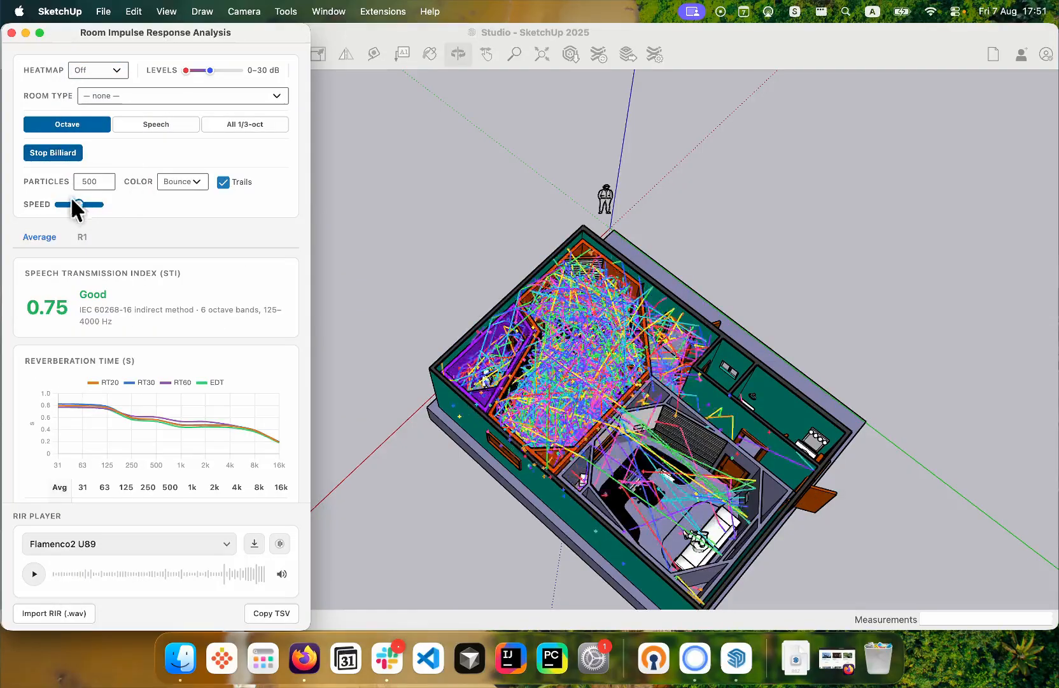
- Reduce the Sound Billiard speed to its minimum and restart the animation from the source
drag(77, 210, 57, 206)
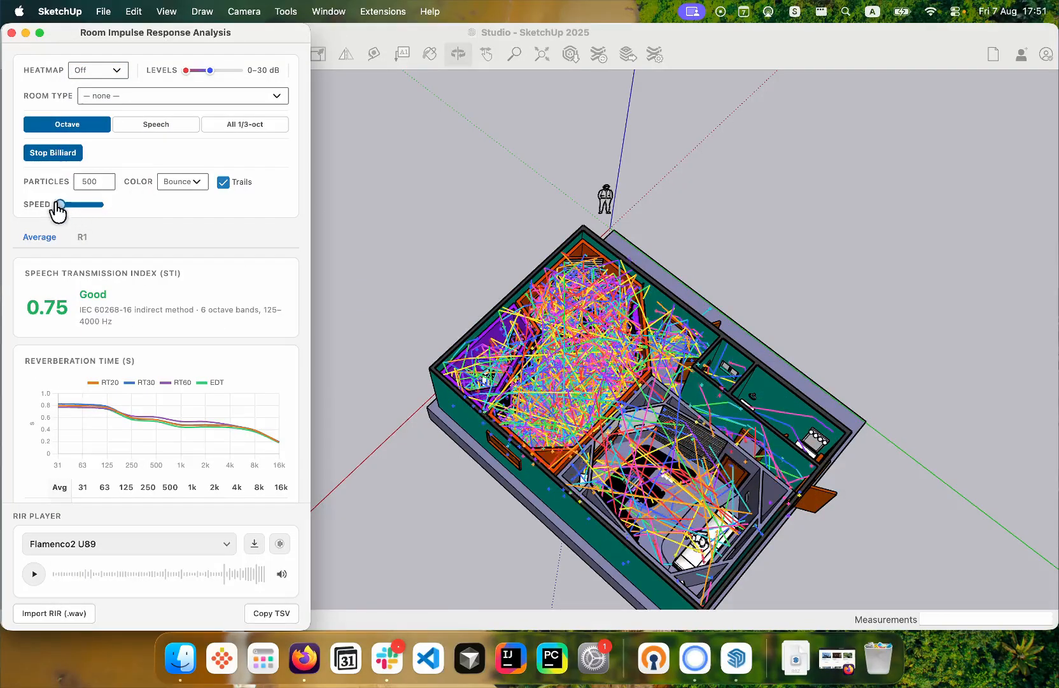
click(56, 154)
click(57, 153)
- Follow the Sound Billiard particles from several angles as they spread from the drum room into the adjoining rooms
scroll(656, 385, up, 3)
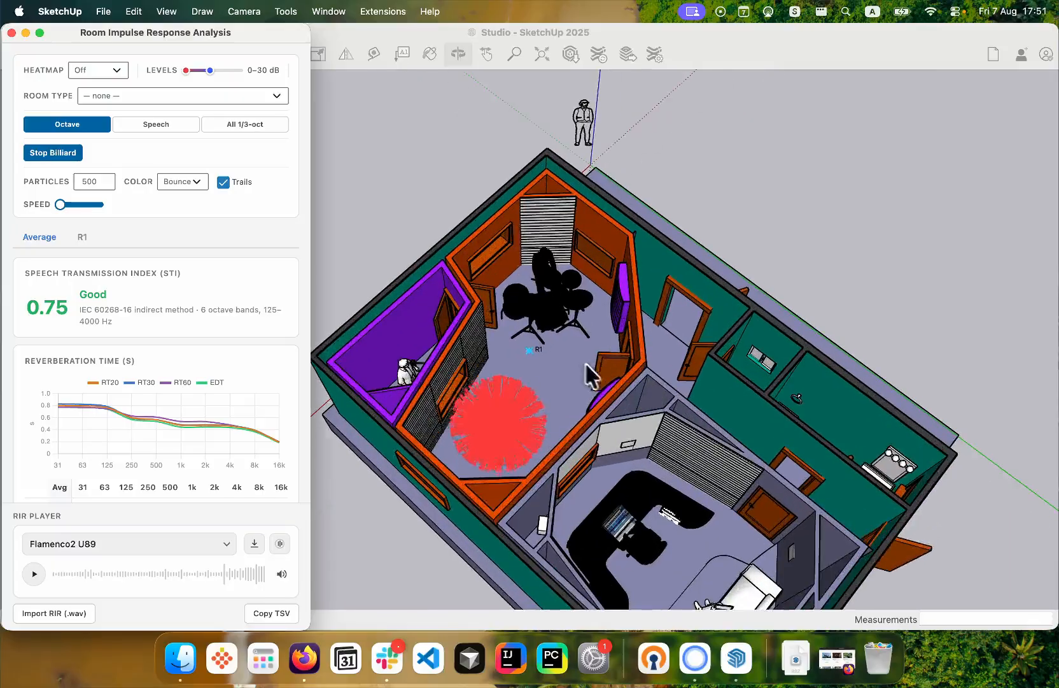
click(580, 363)
middle_drag(580, 364, 323, 211)
middle_drag(649, 255, 891, 229)
middle_drag(344, 256, 511, 218)
drag(511, 217, 646, 439)
scroll(755, 234, up, 4)
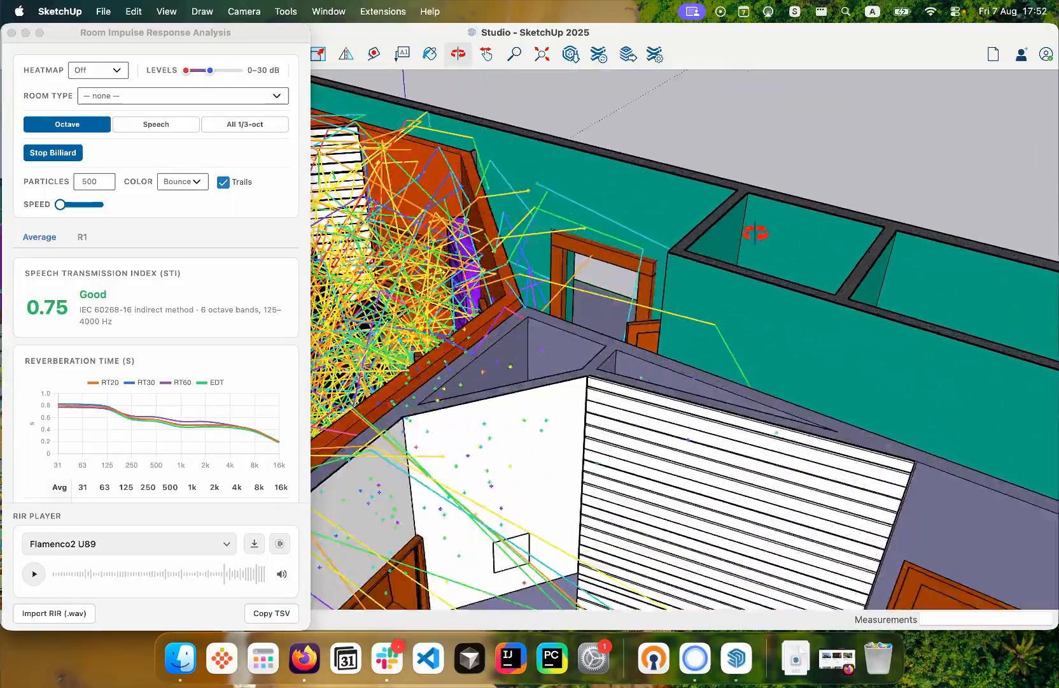
drag(754, 234, 520, 382)
scroll(521, 384, down, 3)
drag(714, 202, 372, 121)
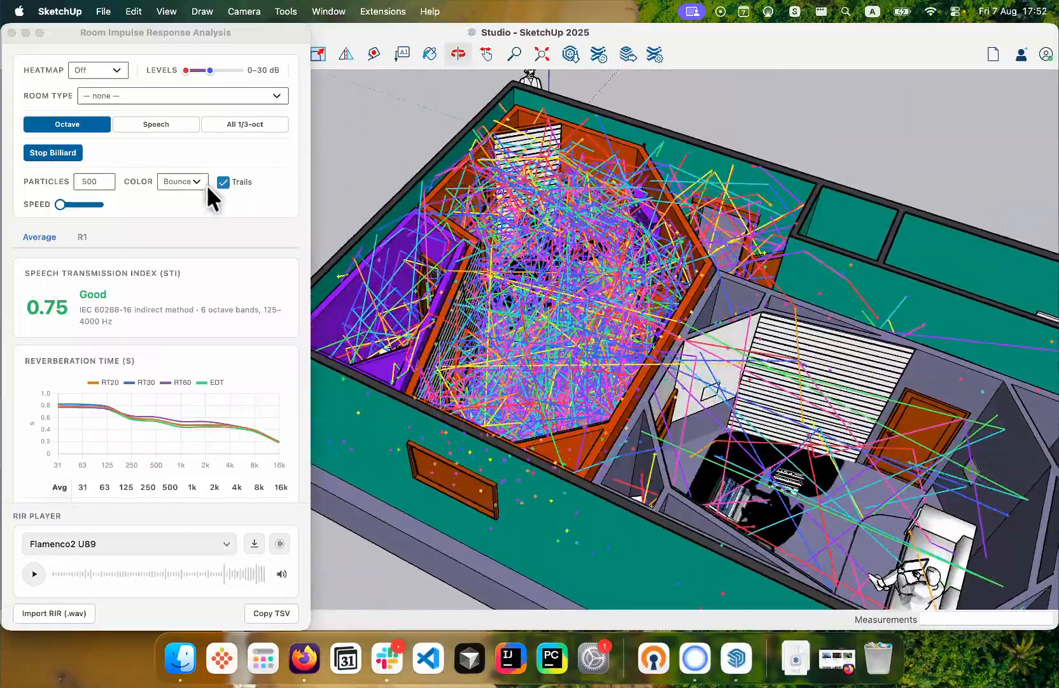
- Colour the Sound Billiard particles by Energy and inspect their paths through the studio from different angles
click(181, 183)
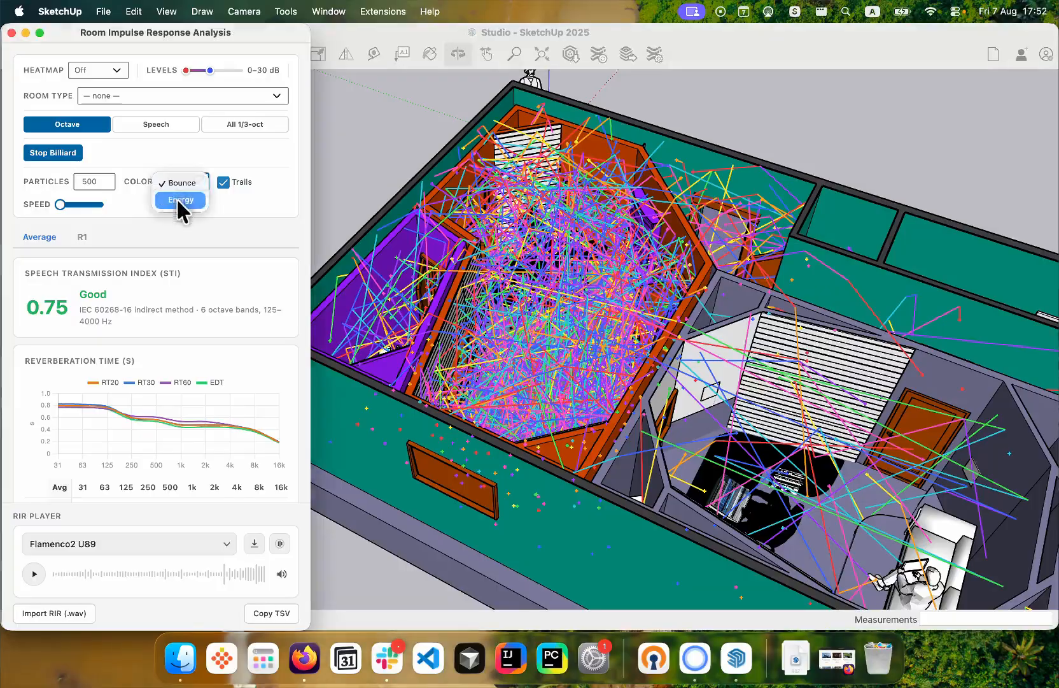
click(179, 200)
click(602, 216)
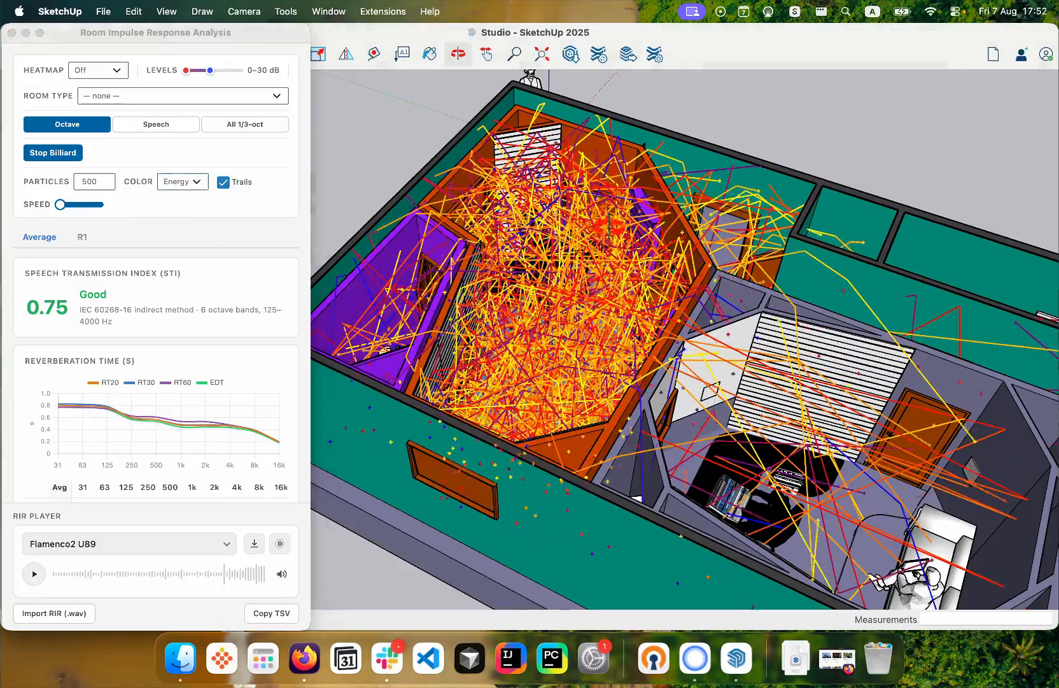
mouse_move(602, 215)
mouse_down()
mouse_move(522, 207)
mouse_move(458, 180)
mouse_move(658, 349)
mouse_move(592, 286)
mouse_up()
mouse_move(510, 340)
mouse_down()
mouse_move(524, 308)
mouse_move(584, 291)
mouse_up()
drag(730, 196, 825, 230)
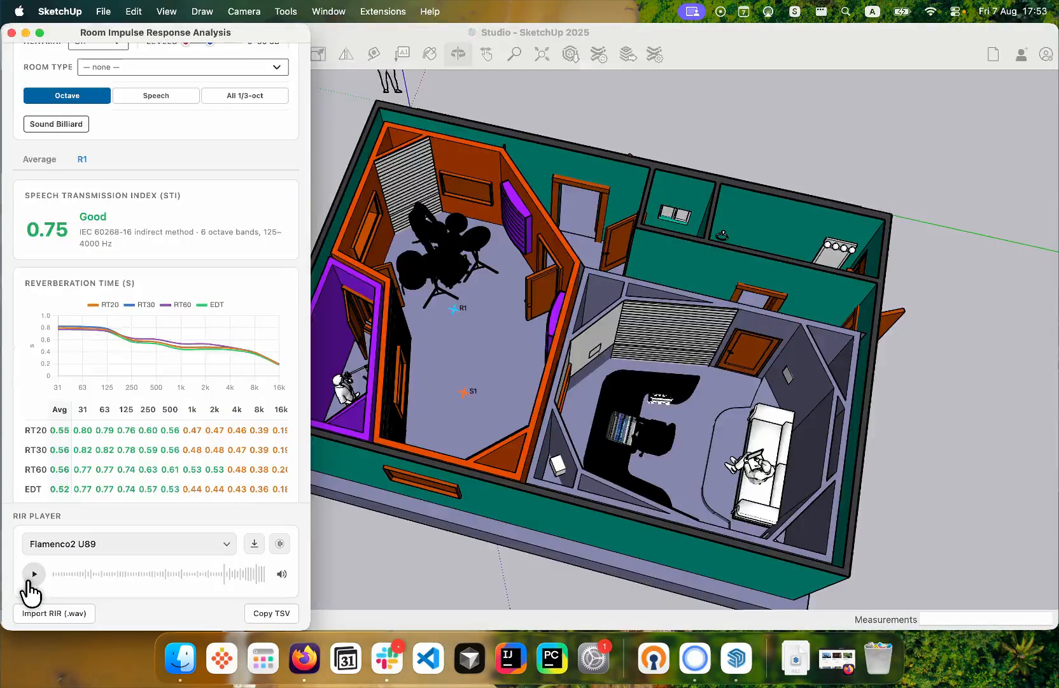
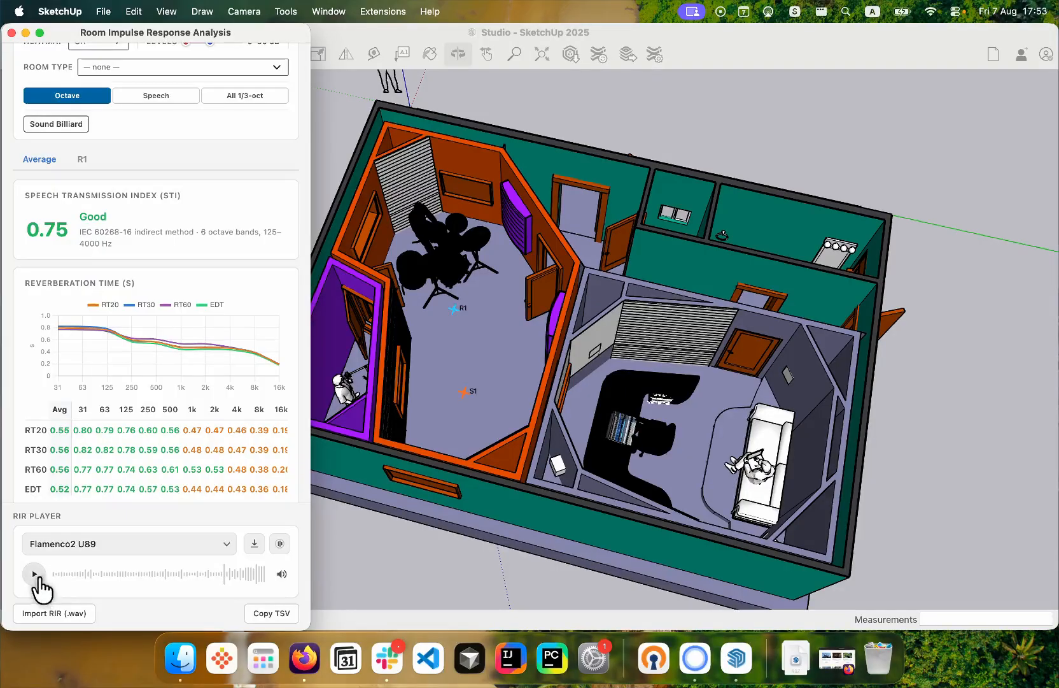
- Listen to the Flamenco2 U89 sample in the RIR player with the Average and then the R1 room response
click(34, 574)
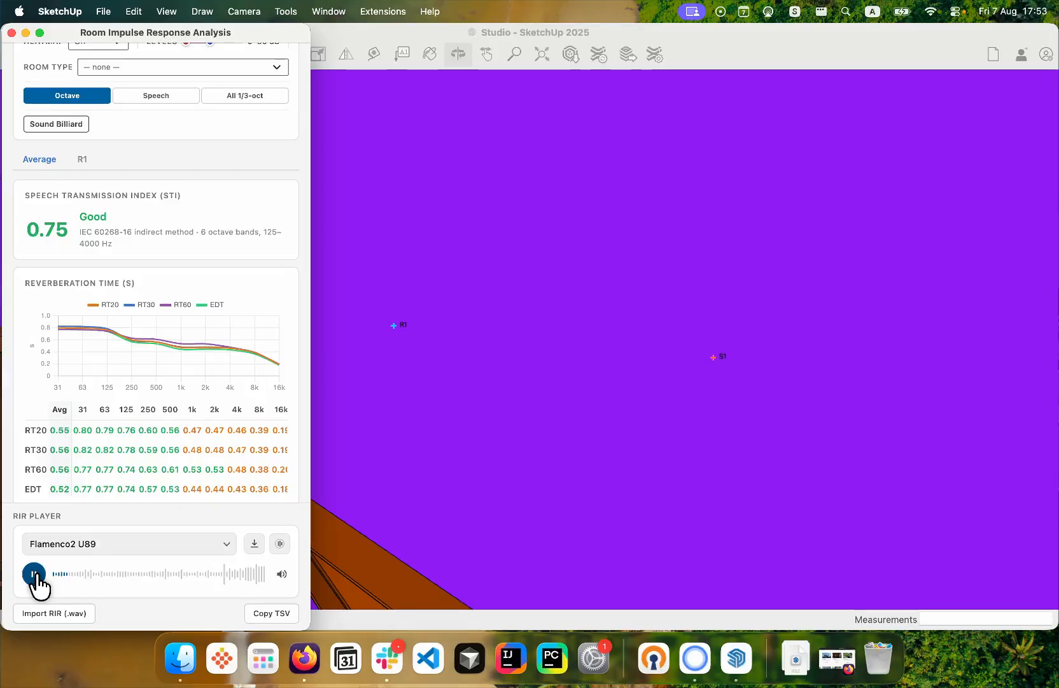
click(35, 573)
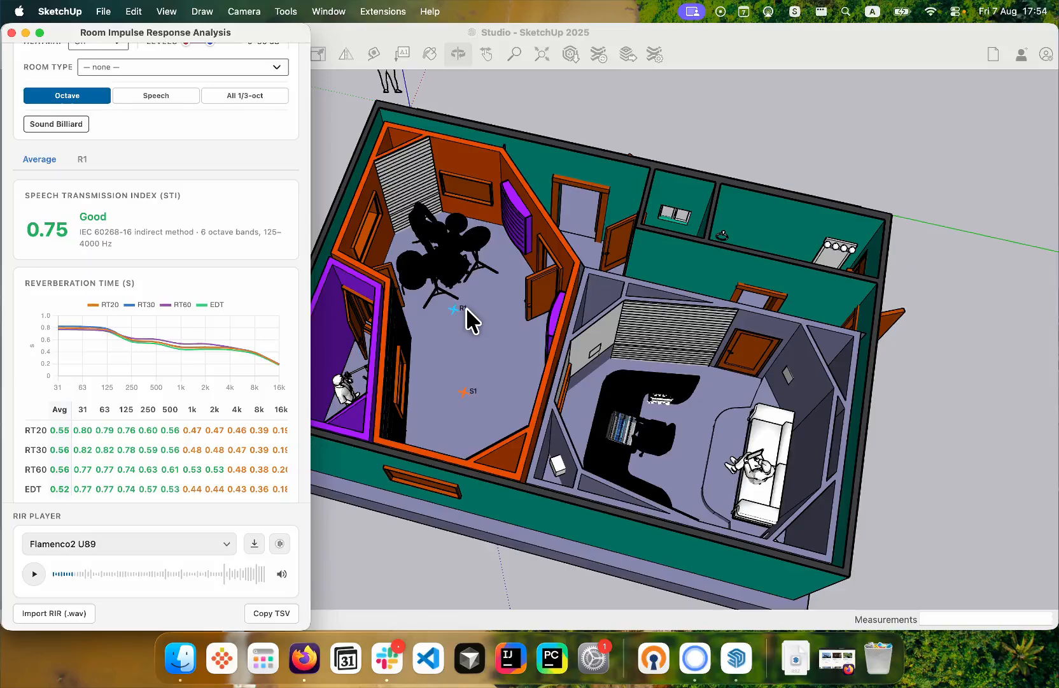
click(83, 159)
click(33, 573)
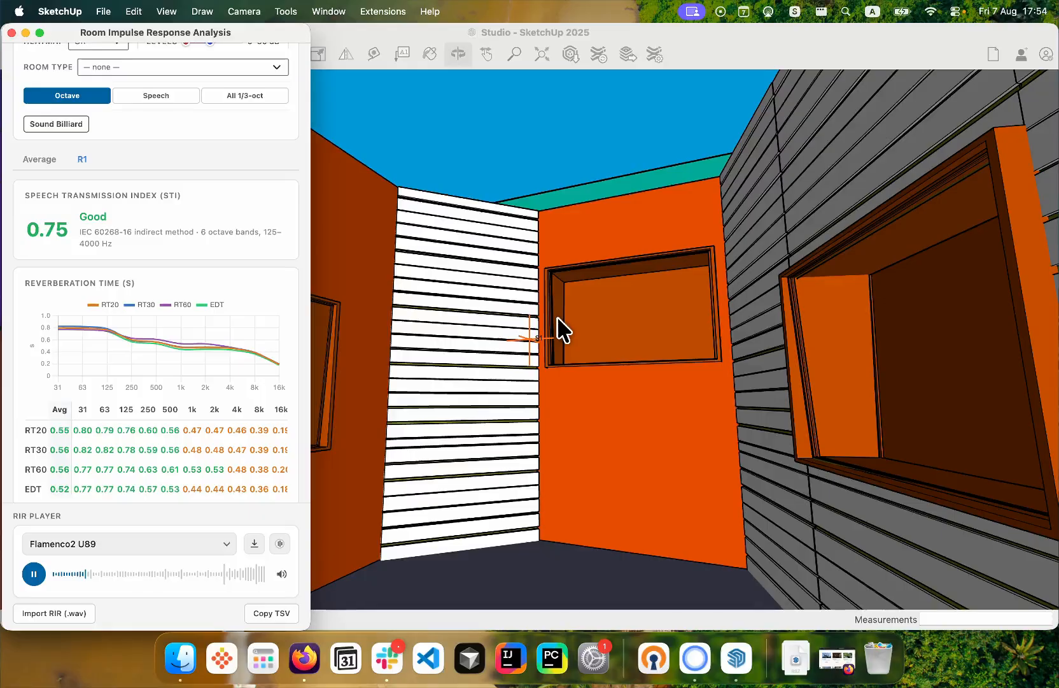
scroll(198, 445, down, 1)
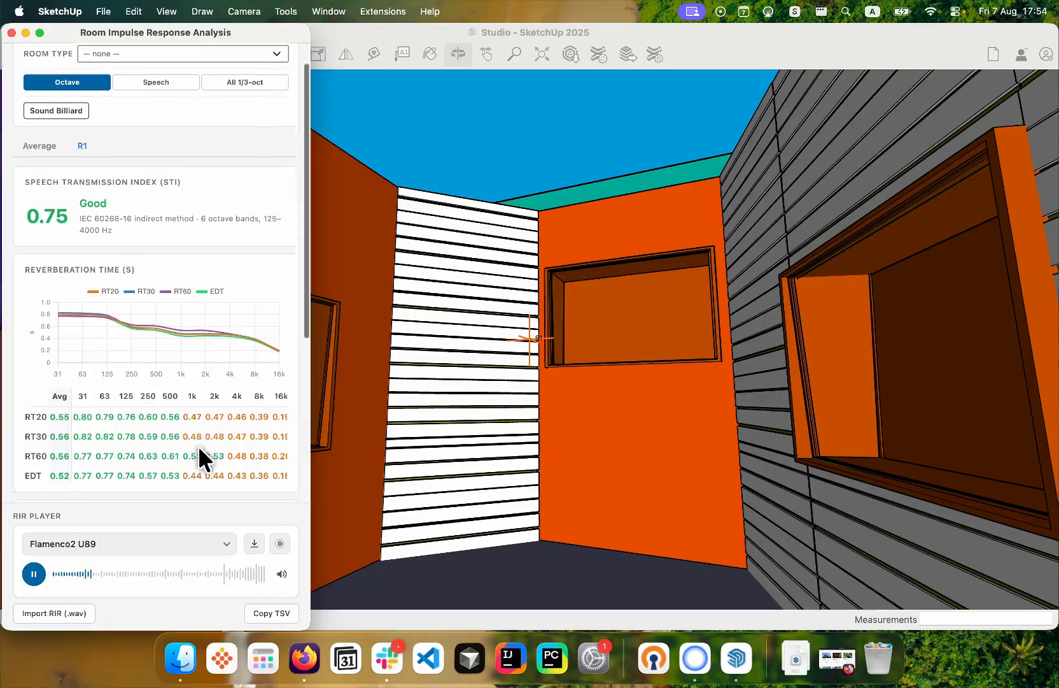
scroll(198, 445, down, 5)
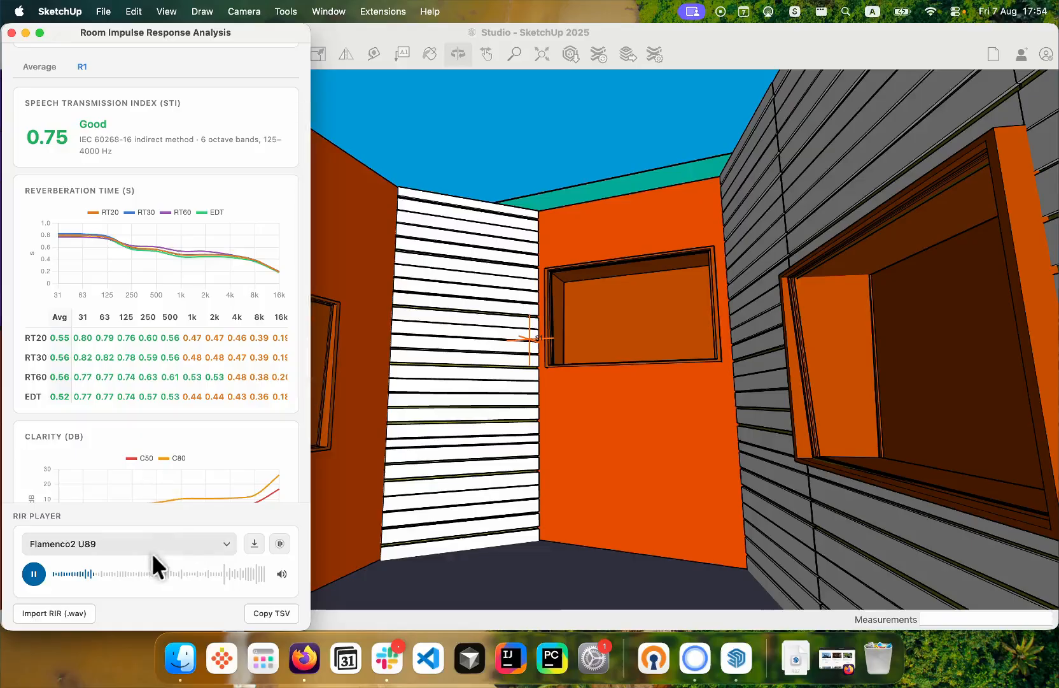
click(33, 573)
- Check the RIR player's available samples, review R1's reverberation, clarity and definition results, and close the room impulse response analysis
click(72, 549)
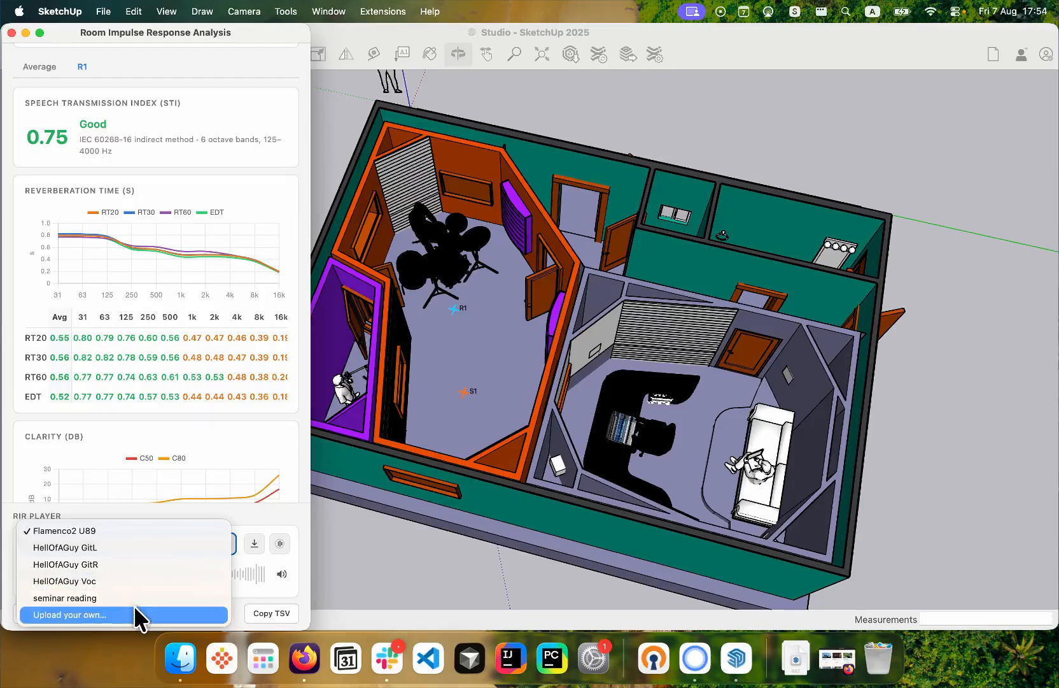
click(275, 435)
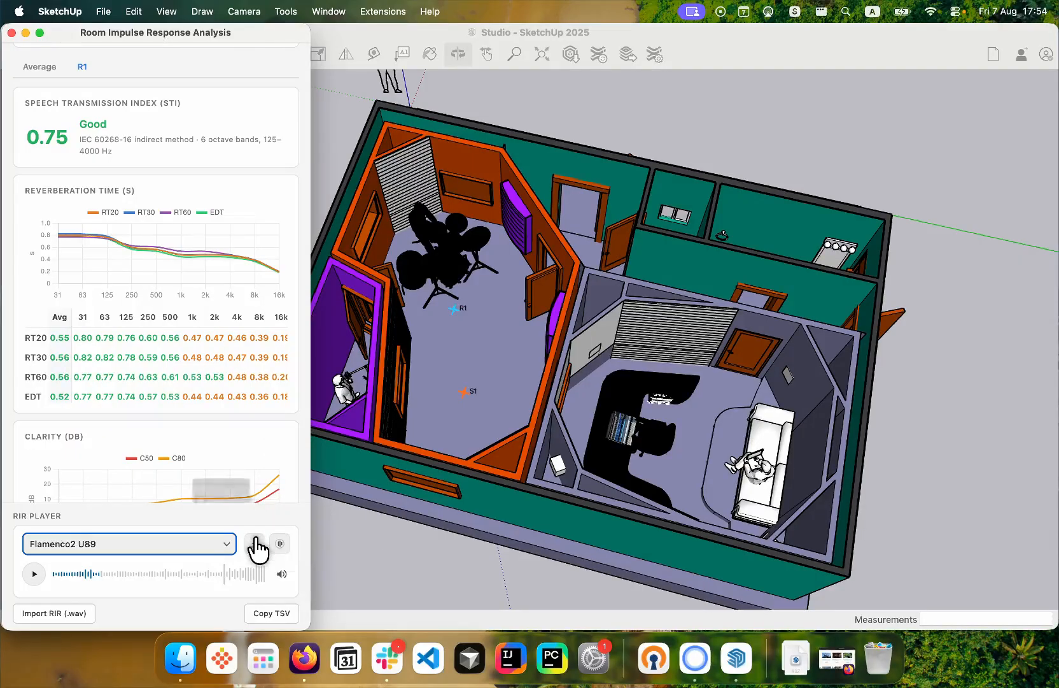
scroll(256, 548, down, 5)
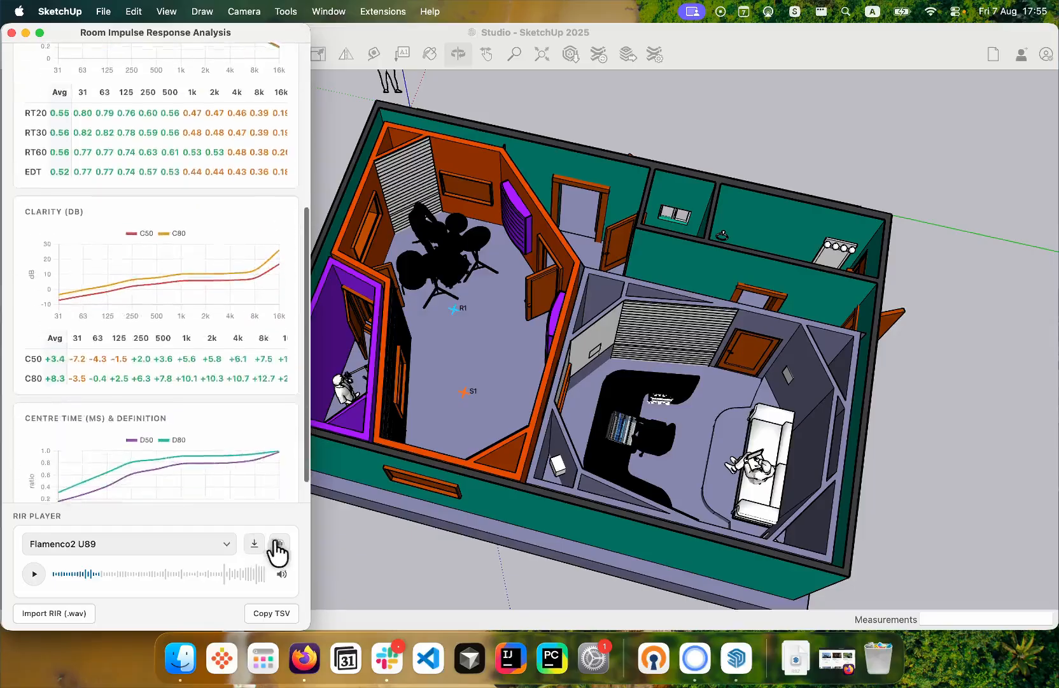
scroll(278, 551, up, 8)
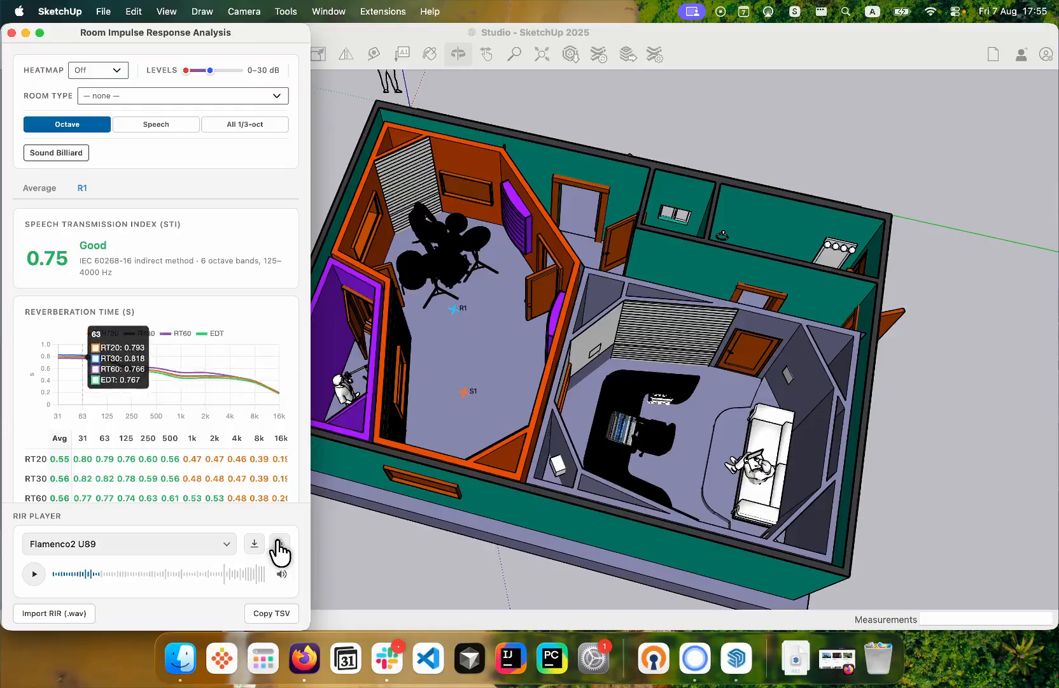
scroll(563, 241, down, 2)
click(12, 33)
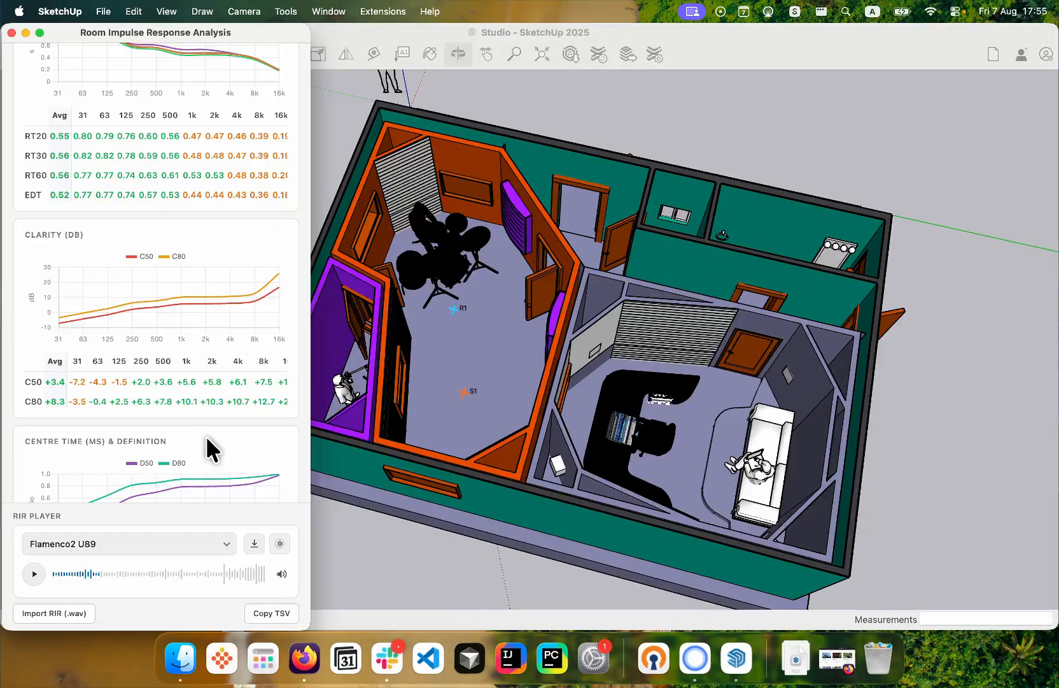
scroll(205, 435, up, 10)
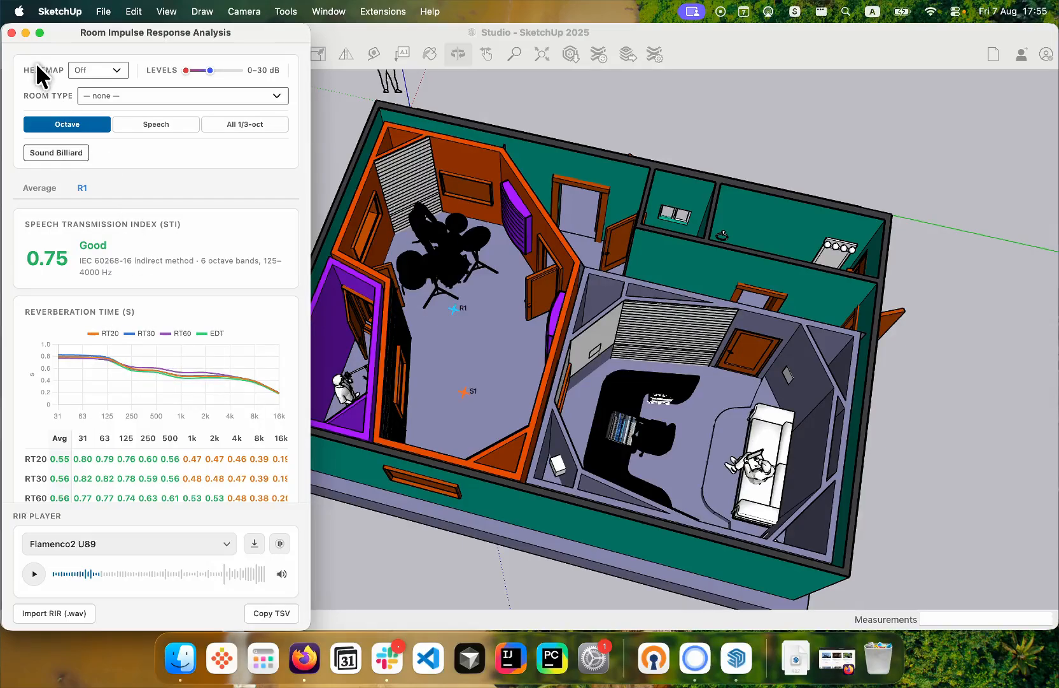
scroll(561, 237, down, 2)
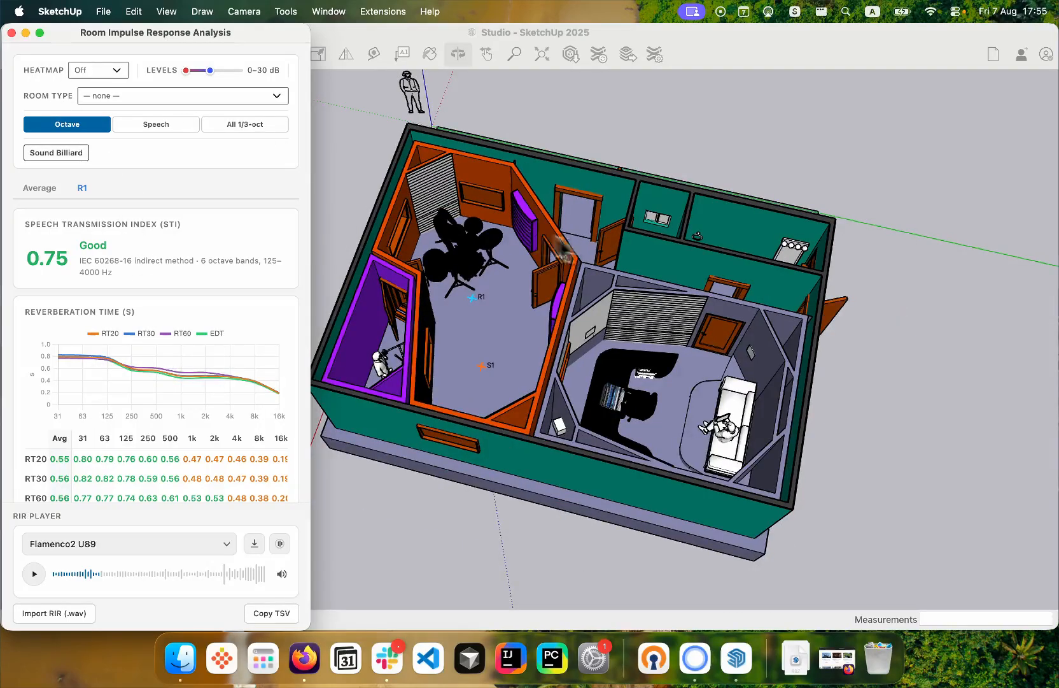
click(12, 32)
key(space)
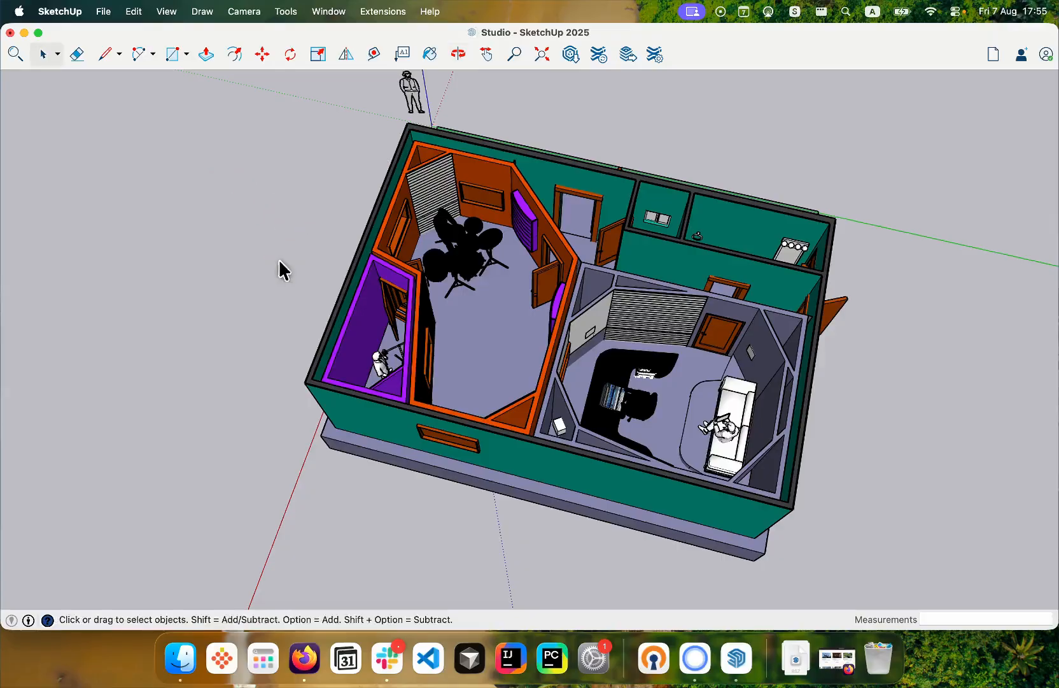
- Start the SketchAcoustics First Reflections tool and set the source on the left speaker face of the control room's front wall
key(o)
drag(596, 304, 433, 402)
key(h)
mouse_move(506, 337)
mouse_down()
mouse_move(487, 376)
mouse_move(506, 325)
mouse_up()
key(o)
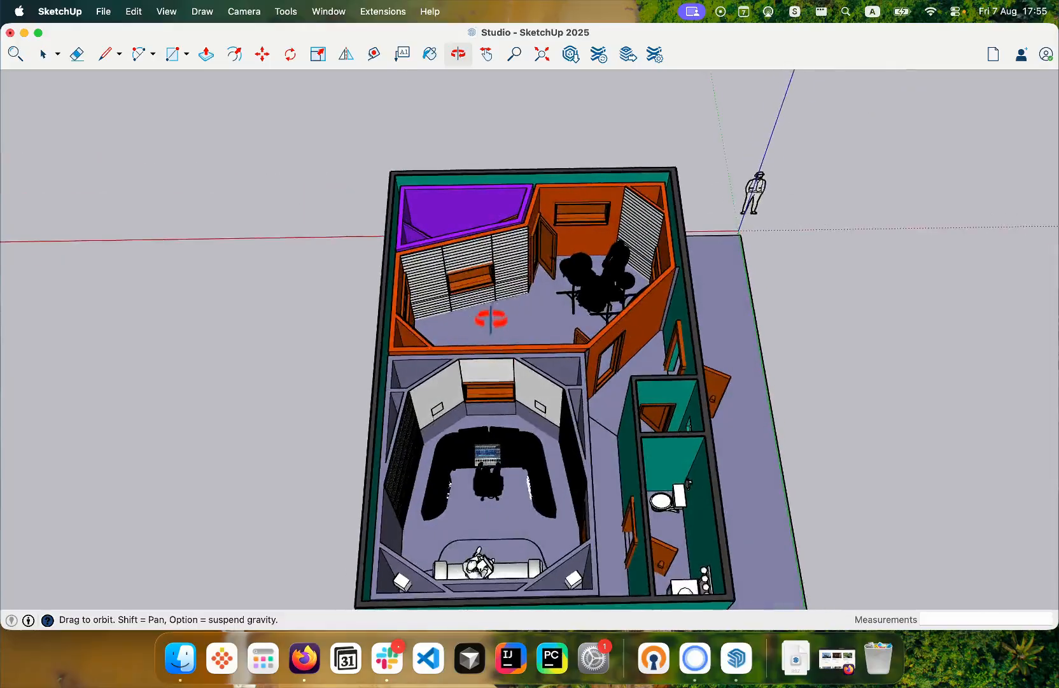
scroll(488, 325, down, 2)
scroll(435, 398, up, 3)
scroll(514, 404, up, 2)
scroll(514, 404, up, 3)
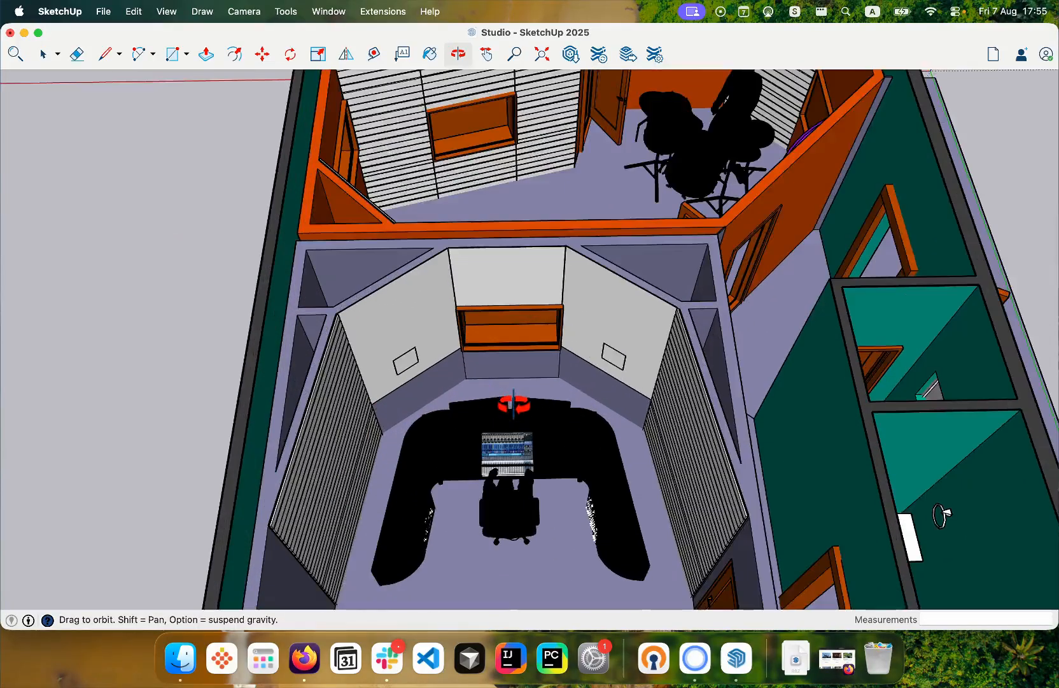
scroll(507, 344, up, 2)
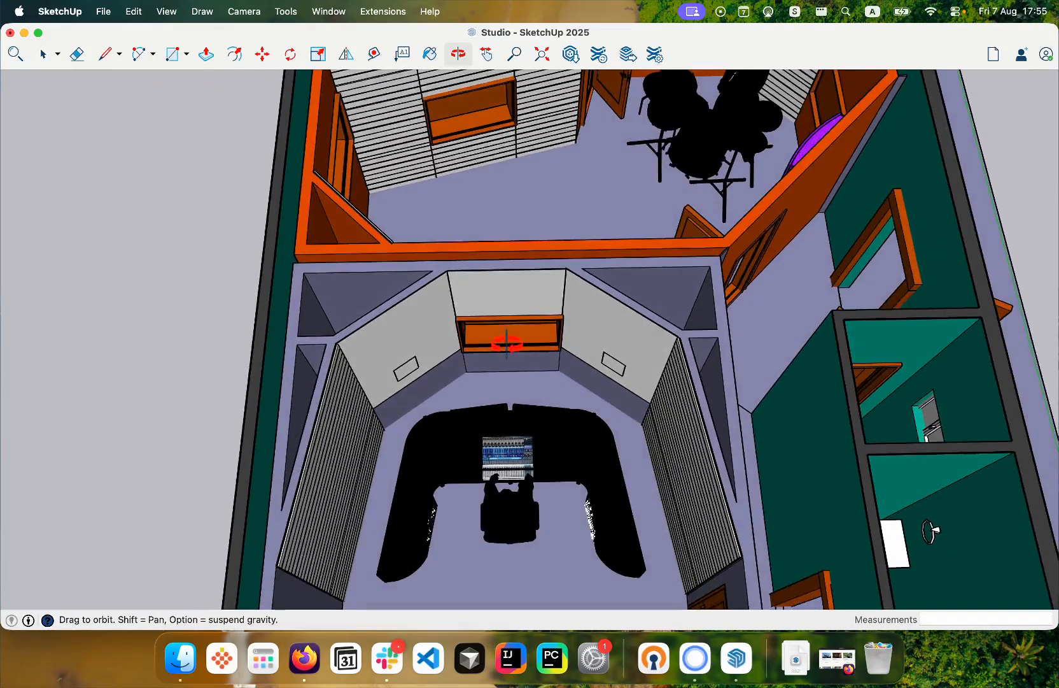
click(384, 11)
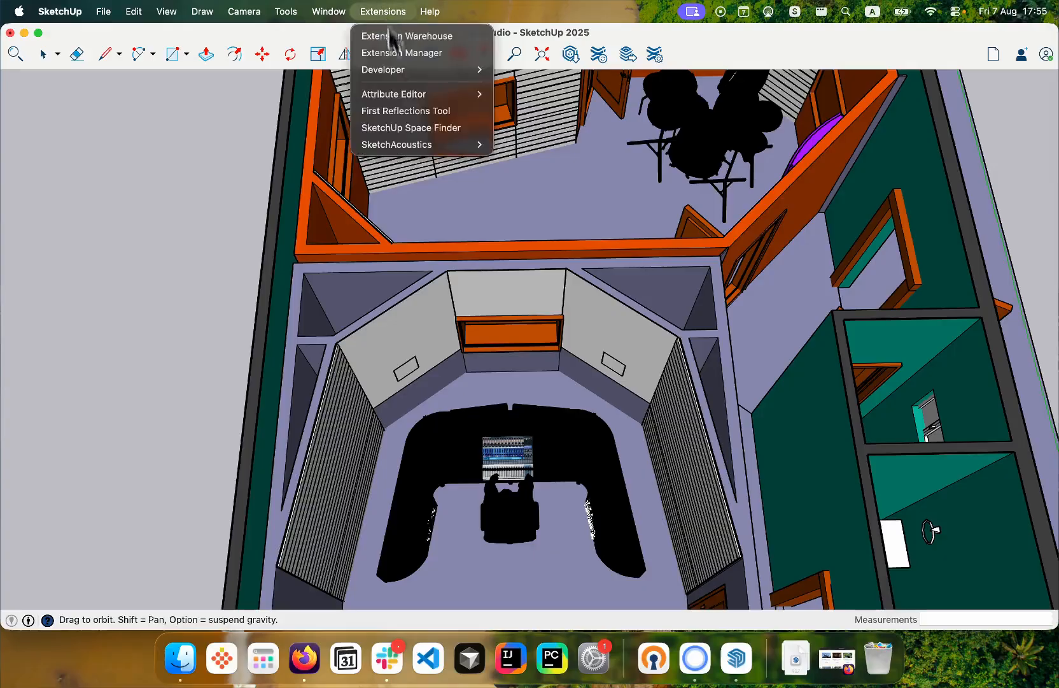
mouse_move(413, 143)
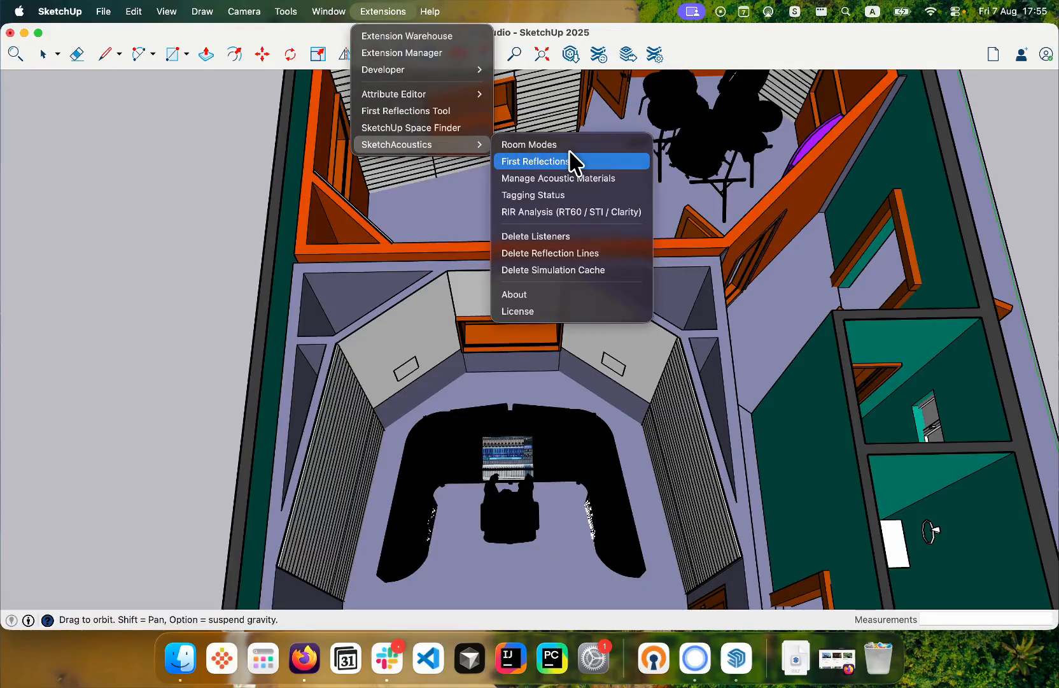
click(577, 161)
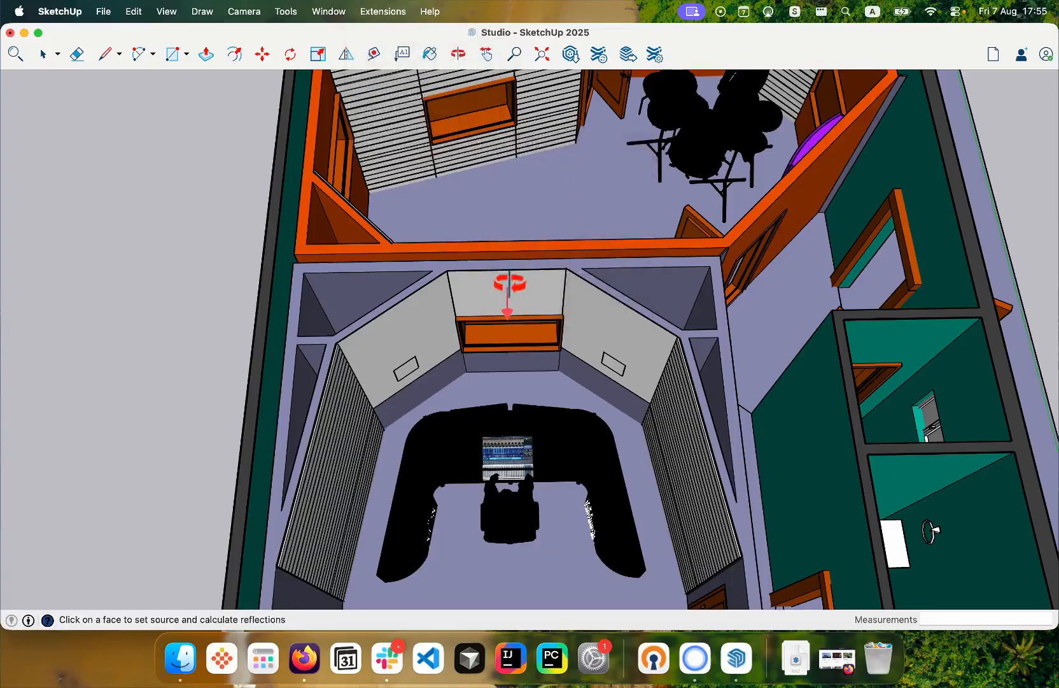
scroll(497, 385, up, 3)
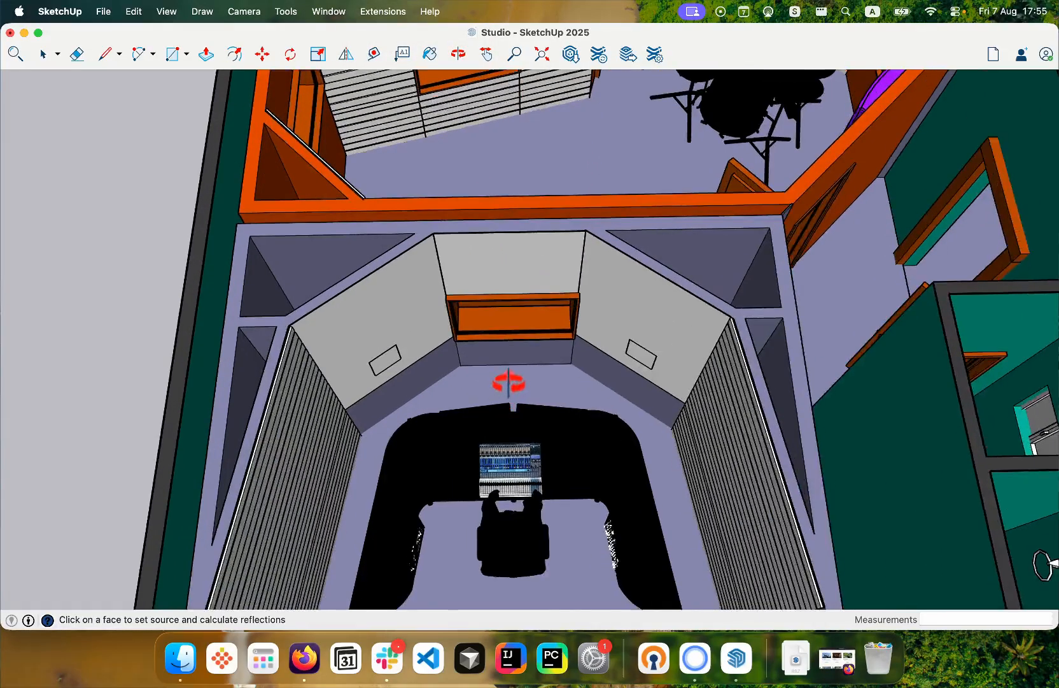
scroll(507, 380, up, 3)
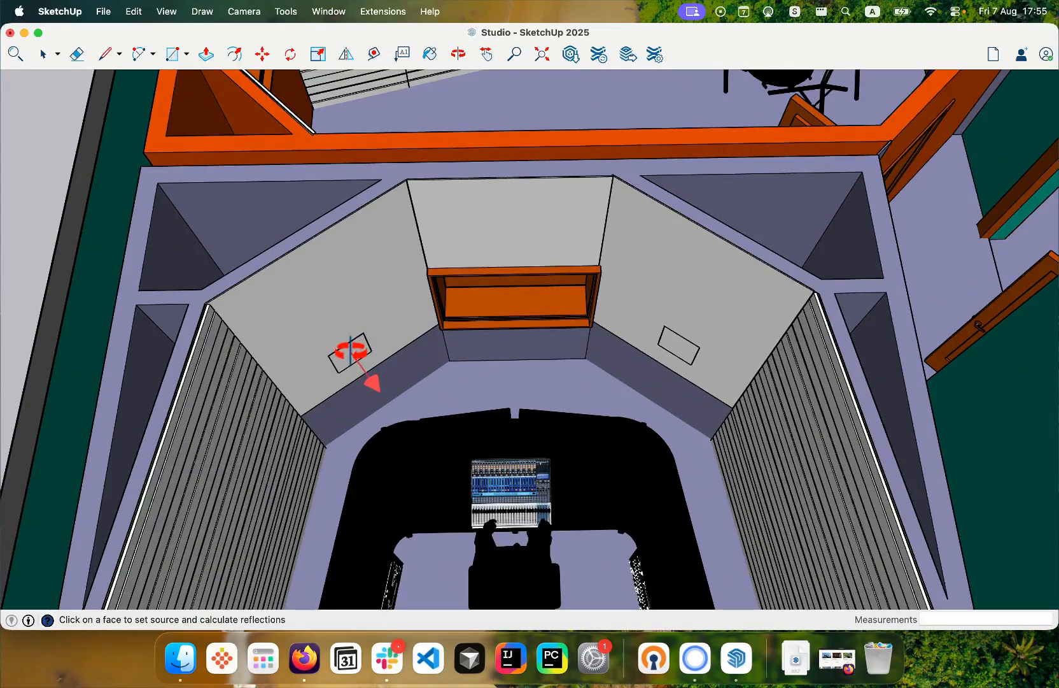
scroll(350, 350, down, 4)
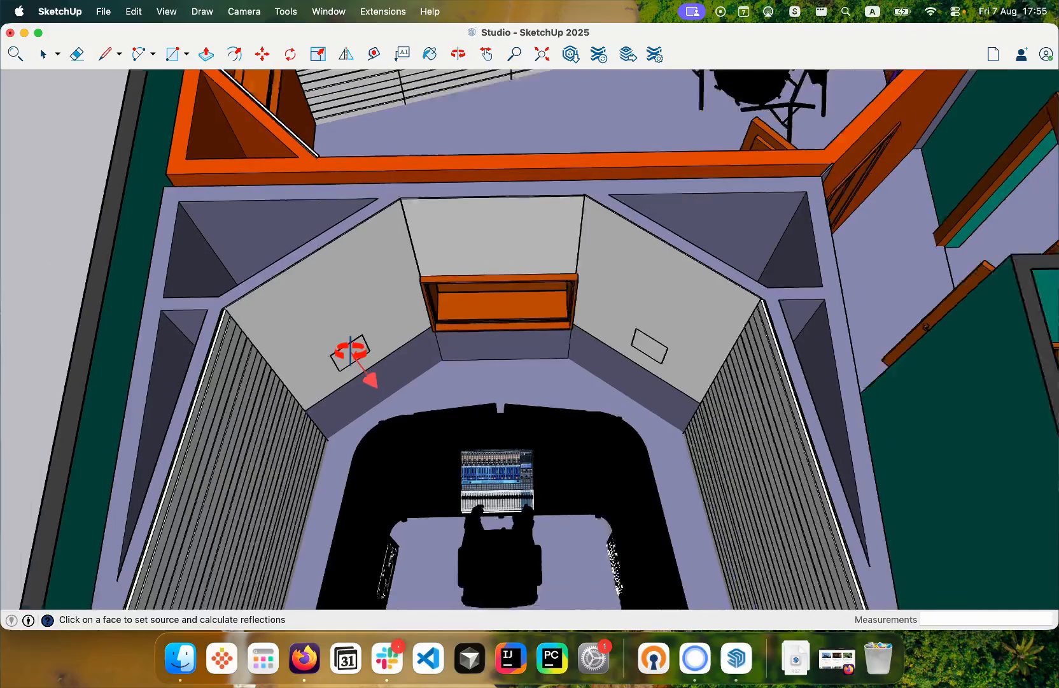
scroll(355, 354, up, 5)
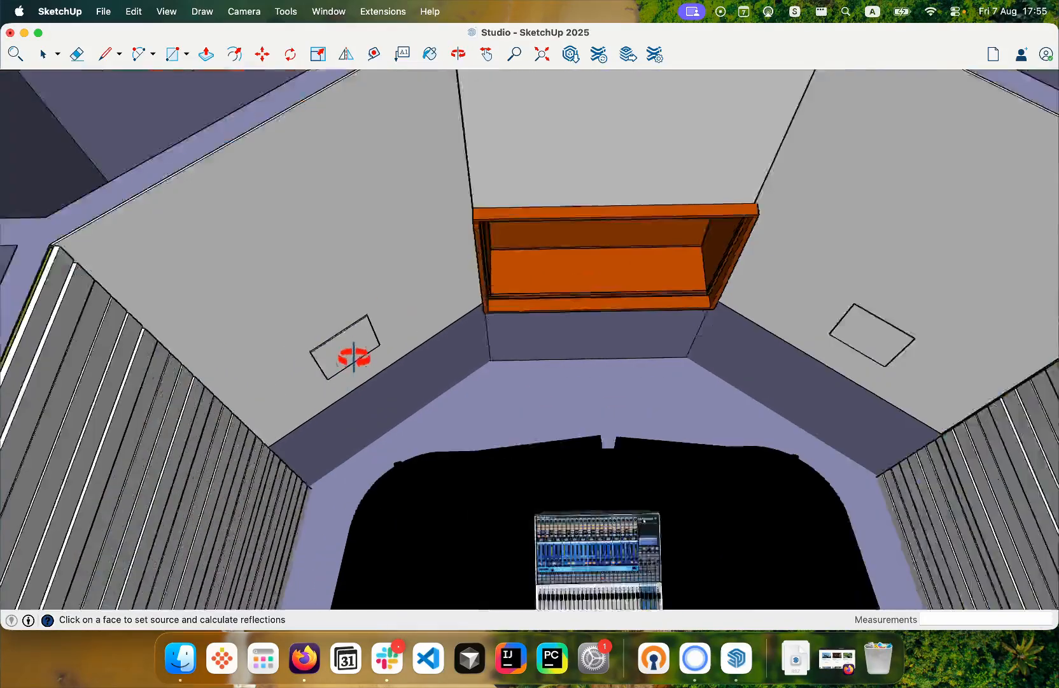
click(344, 347)
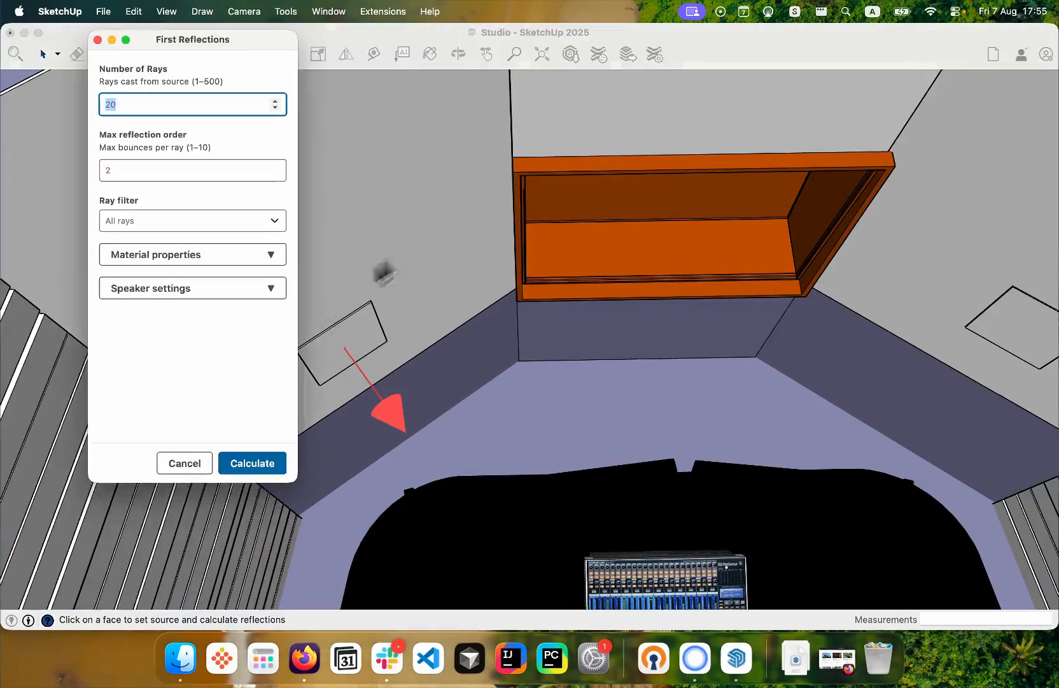
- Try first reflection settings of 50 rays, maximum reflection order 3 and the All rays filter, and cancel the calculation
scroll(440, 216, down, 5)
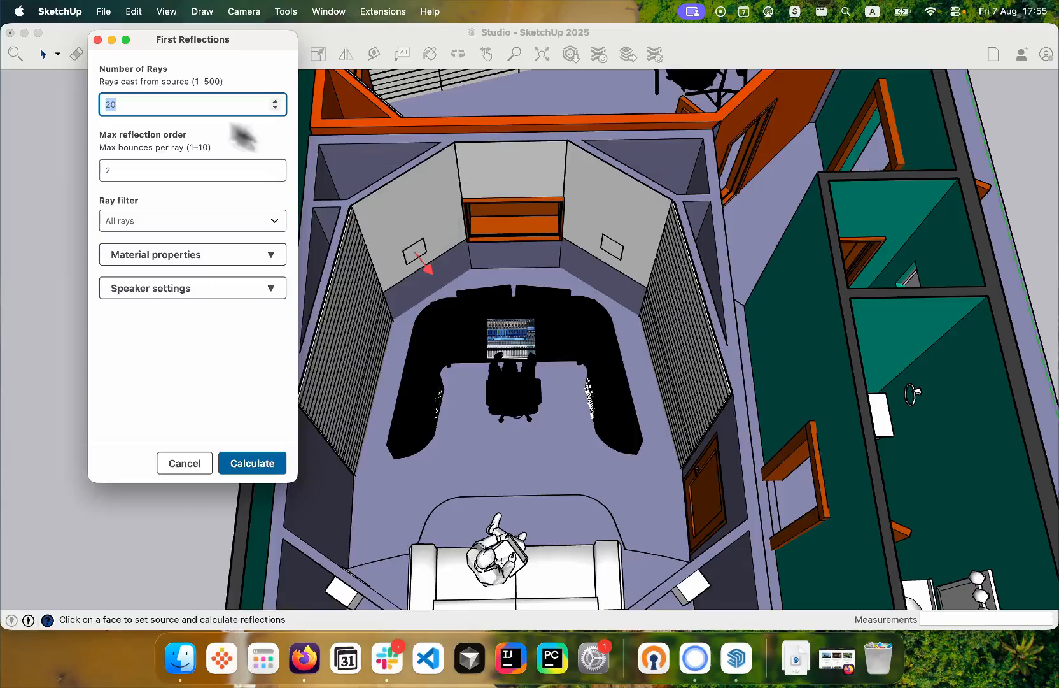
click(186, 104)
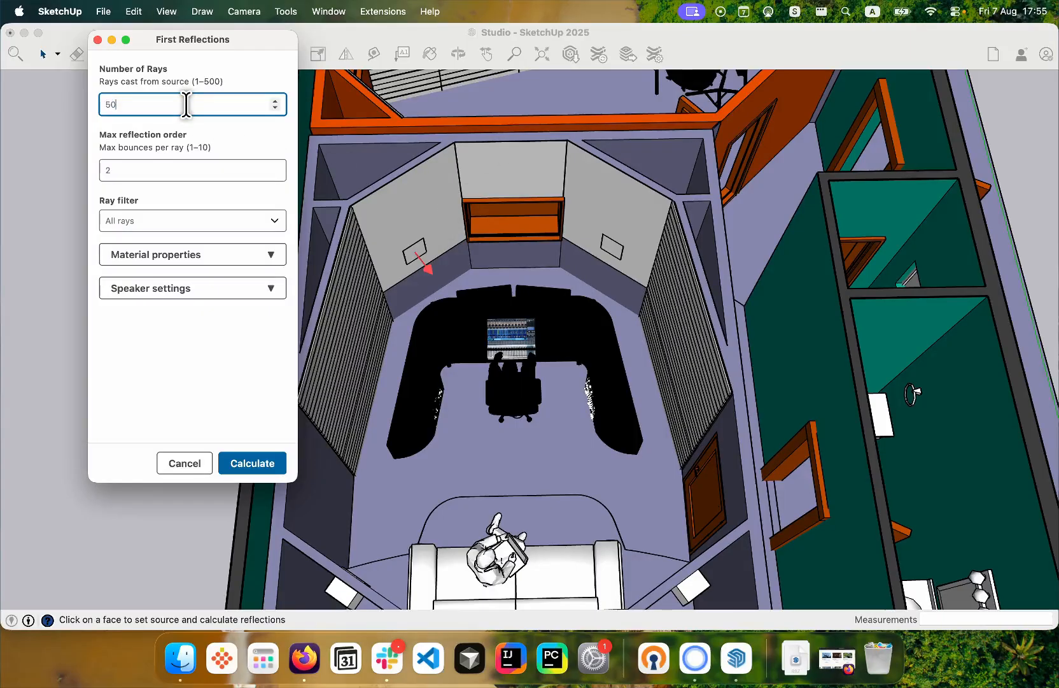
click(216, 128)
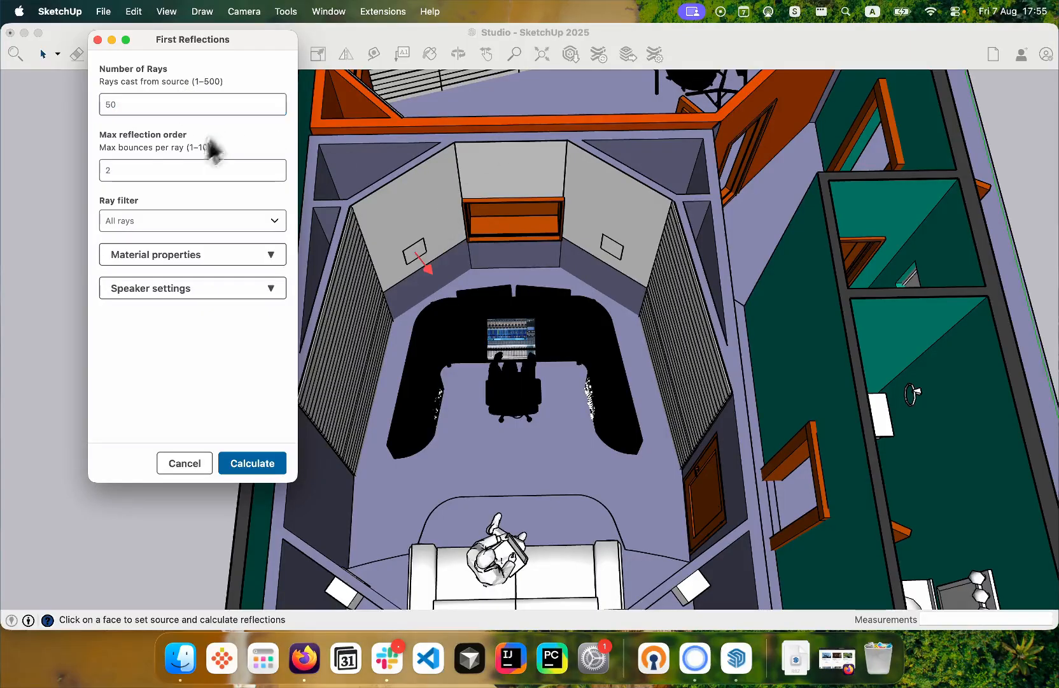
click(172, 170)
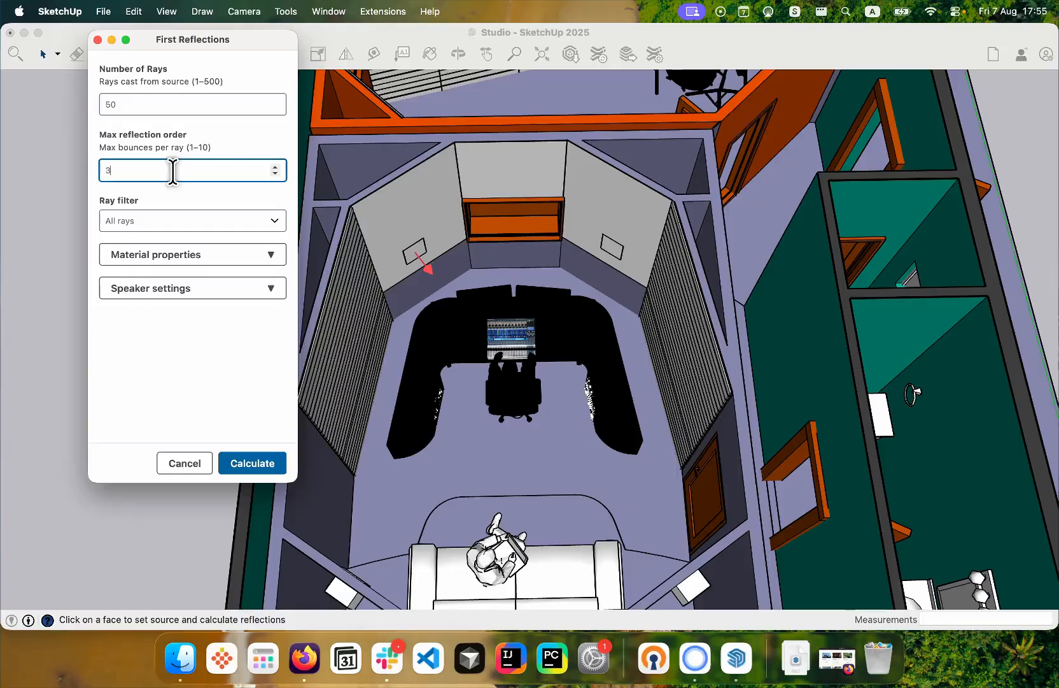
click(210, 191)
click(200, 219)
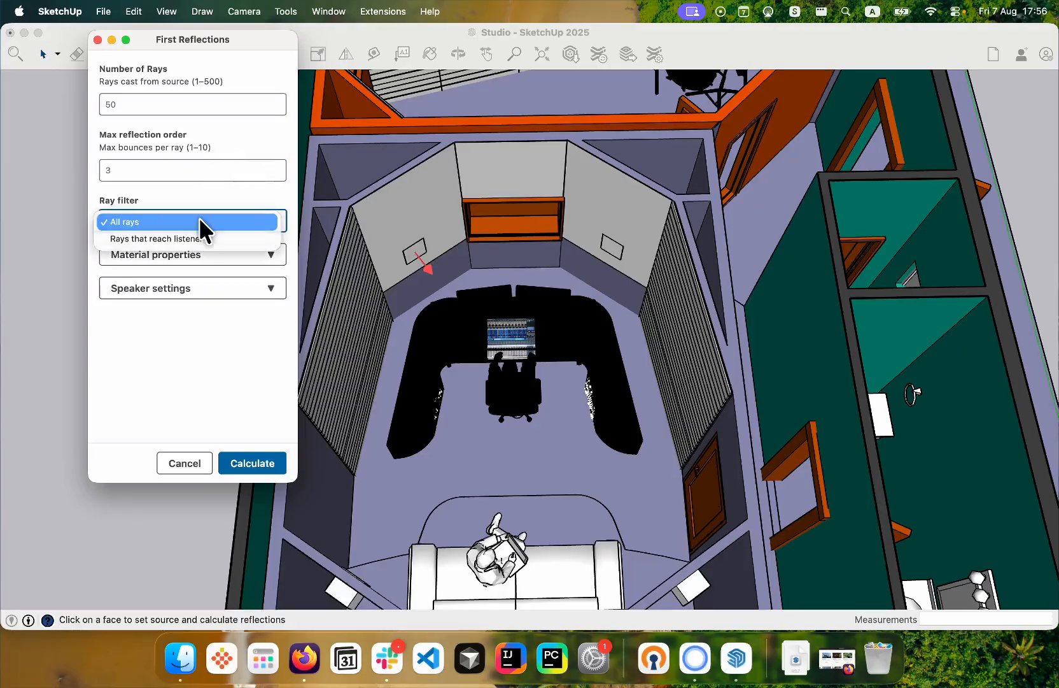
click(196, 196)
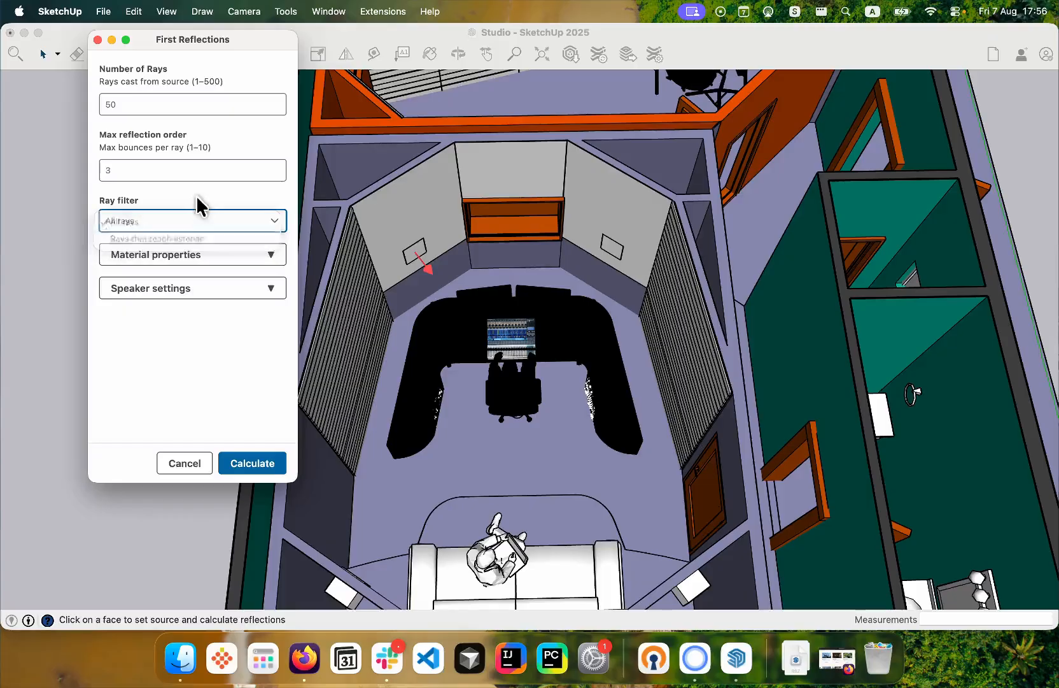
click(223, 220)
click(223, 221)
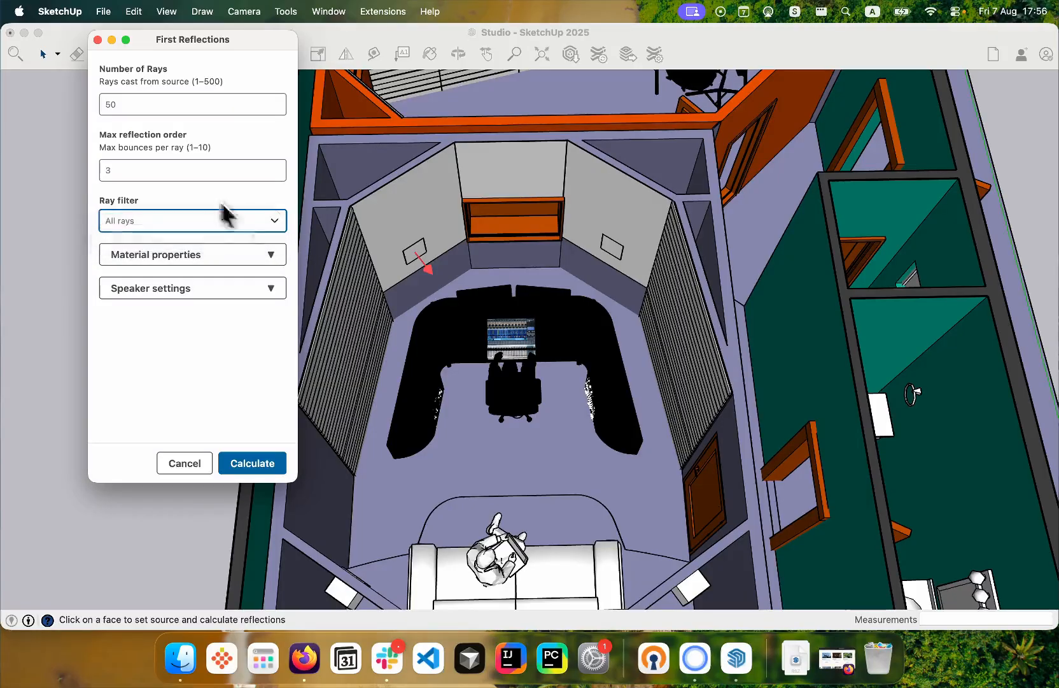
click(507, 381)
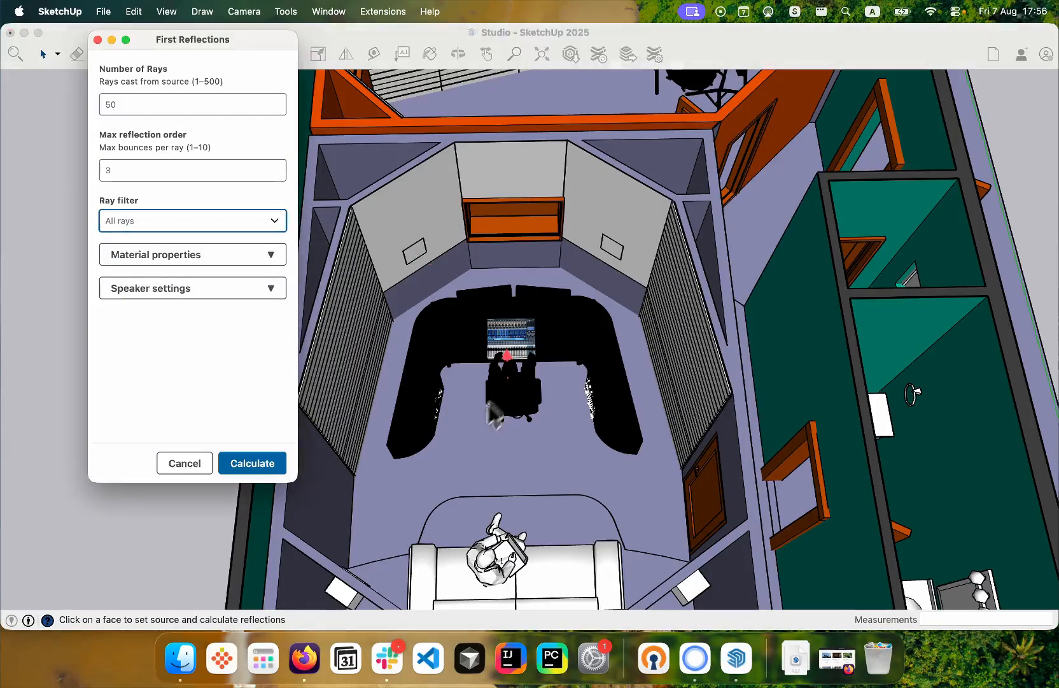
click(193, 465)
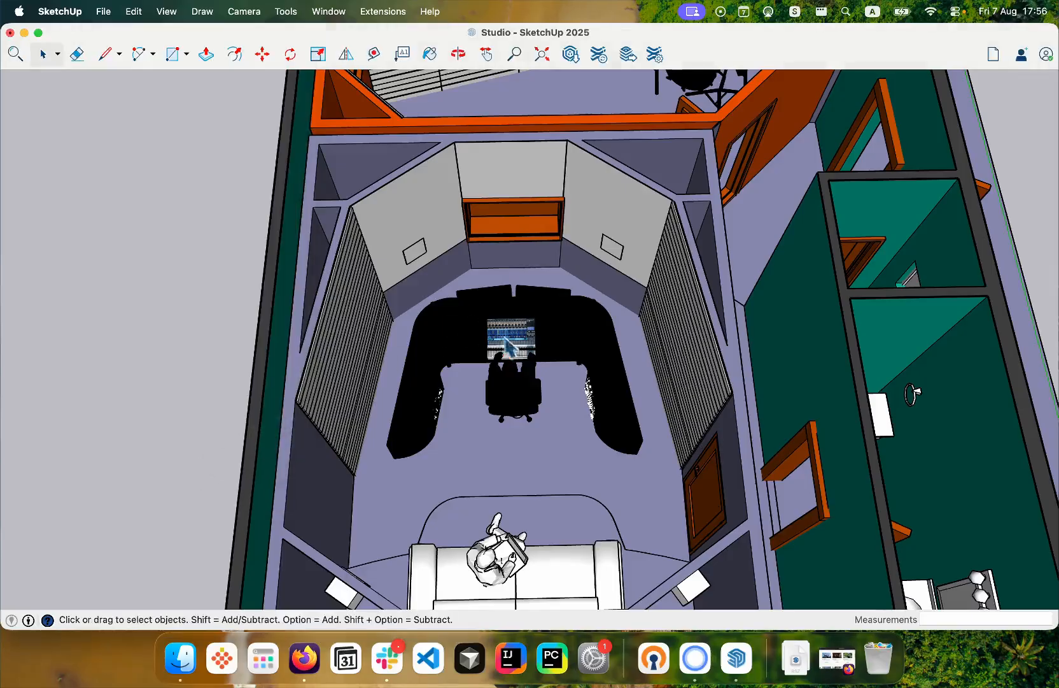
- Remove the SketchAcoustics listener mark from the seated engineer component at the mixing desk
click(515, 382)
scroll(520, 372, up, 5)
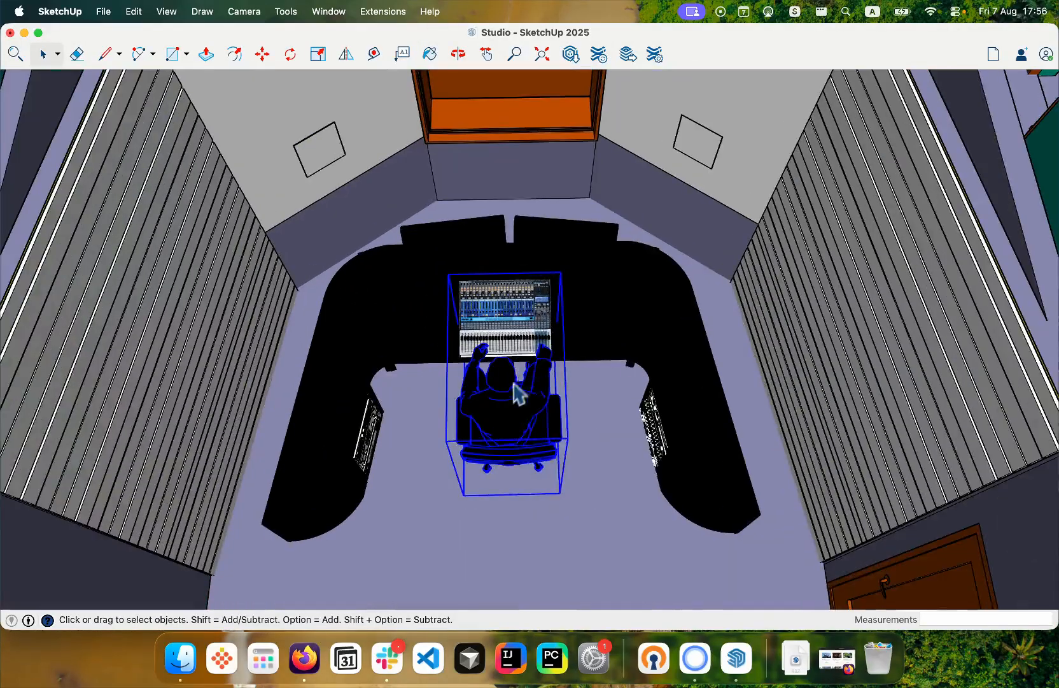
right_click(513, 390)
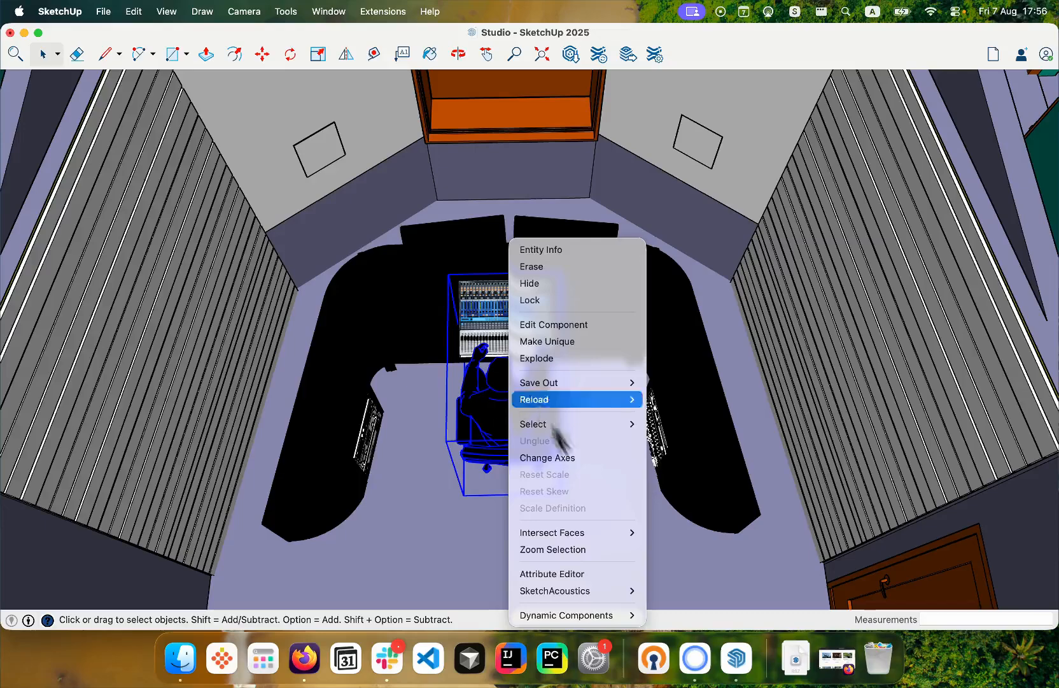
click(591, 577)
right_click(502, 409)
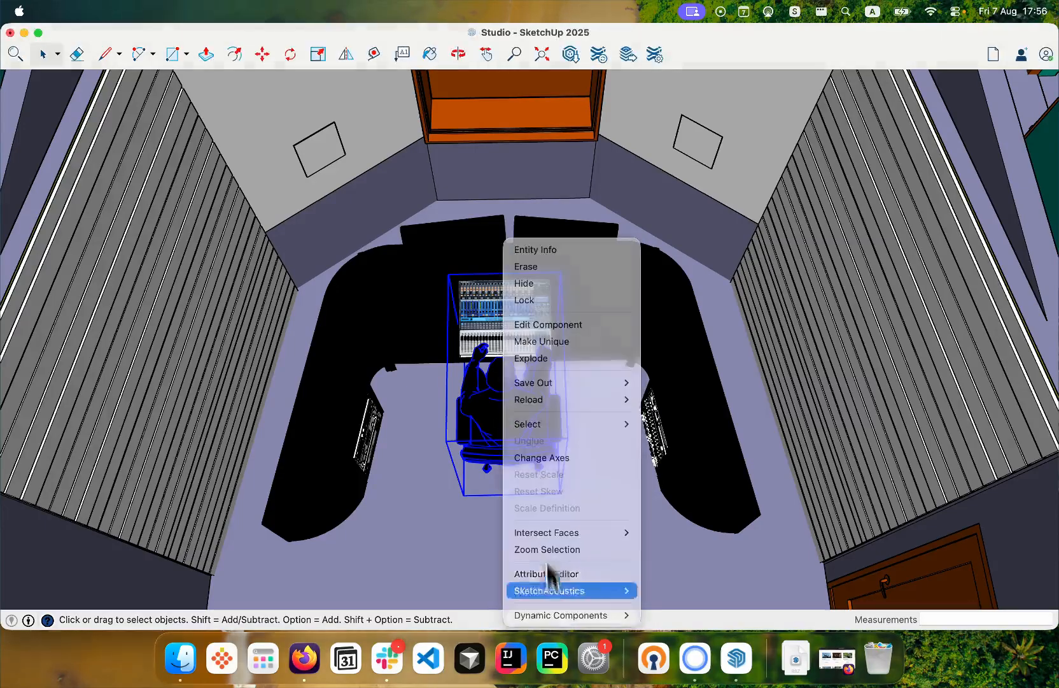
click(549, 573)
right_click(519, 425)
click(595, 571)
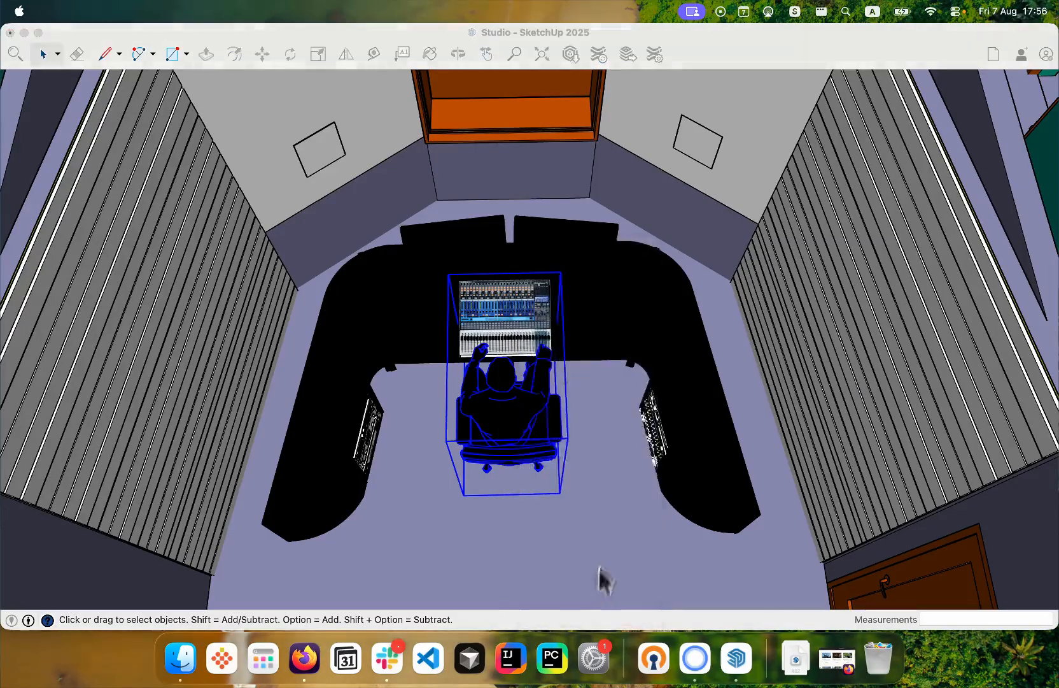
scroll(621, 492, down, 5)
scroll(659, 582, up, 5)
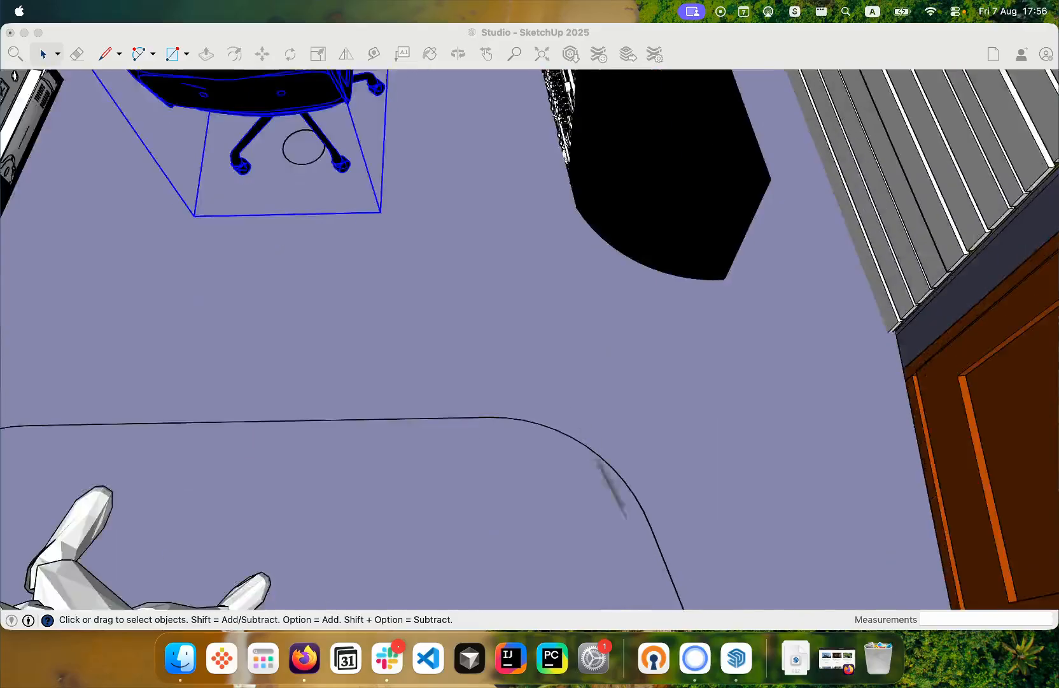
scroll(475, 215, down, 10)
scroll(439, 210, up, 3)
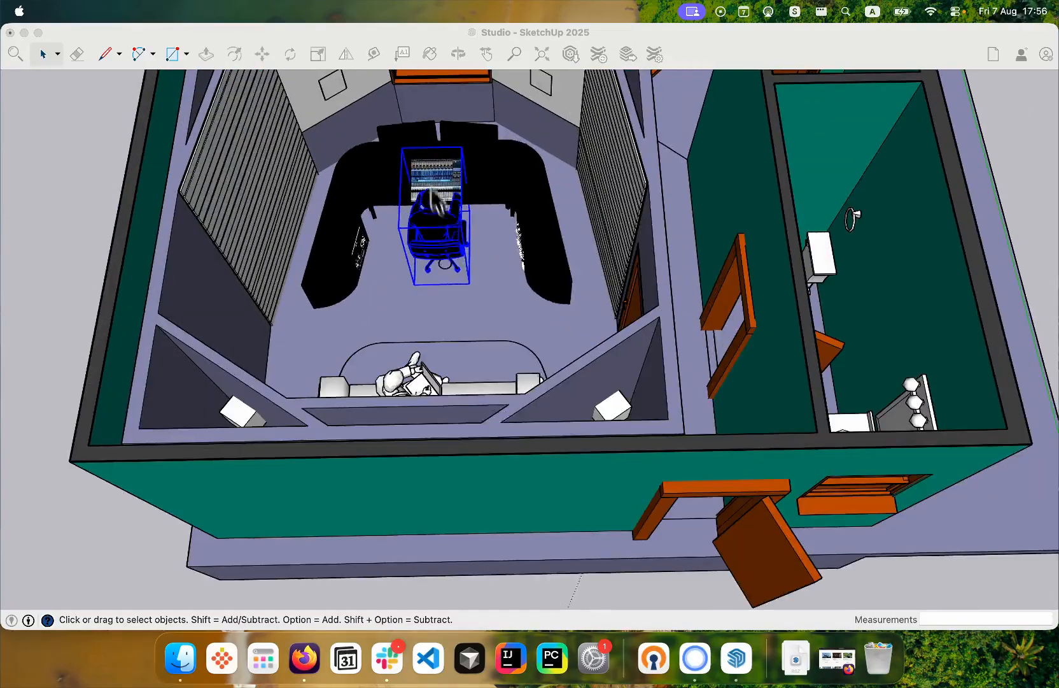
right_click(441, 212)
mouse_move(536, 563)
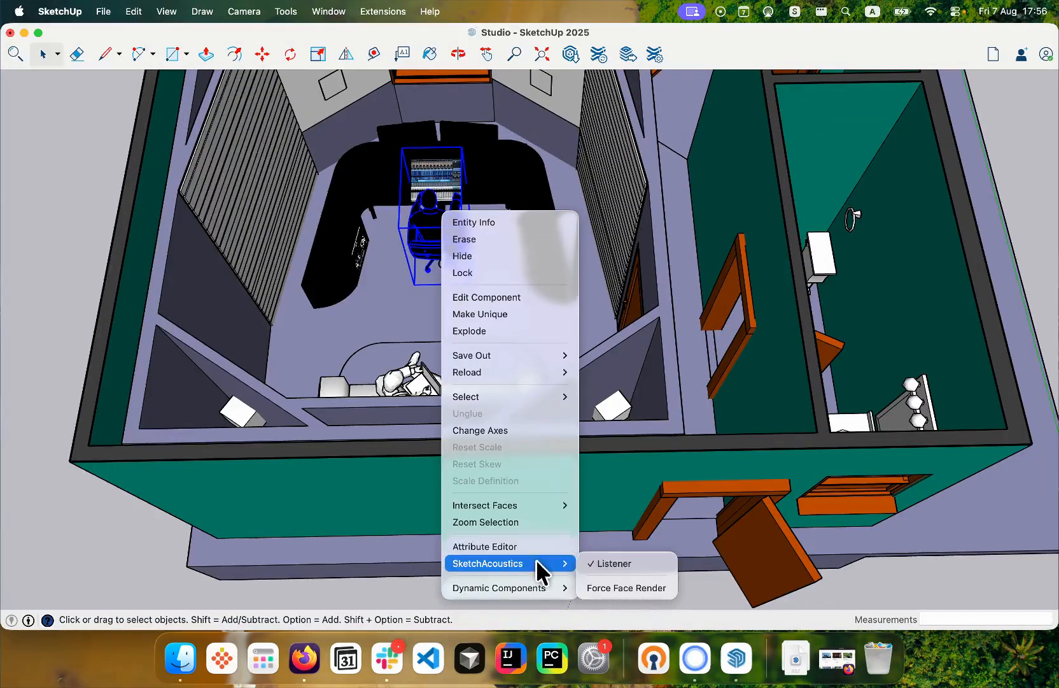
click(635, 563)
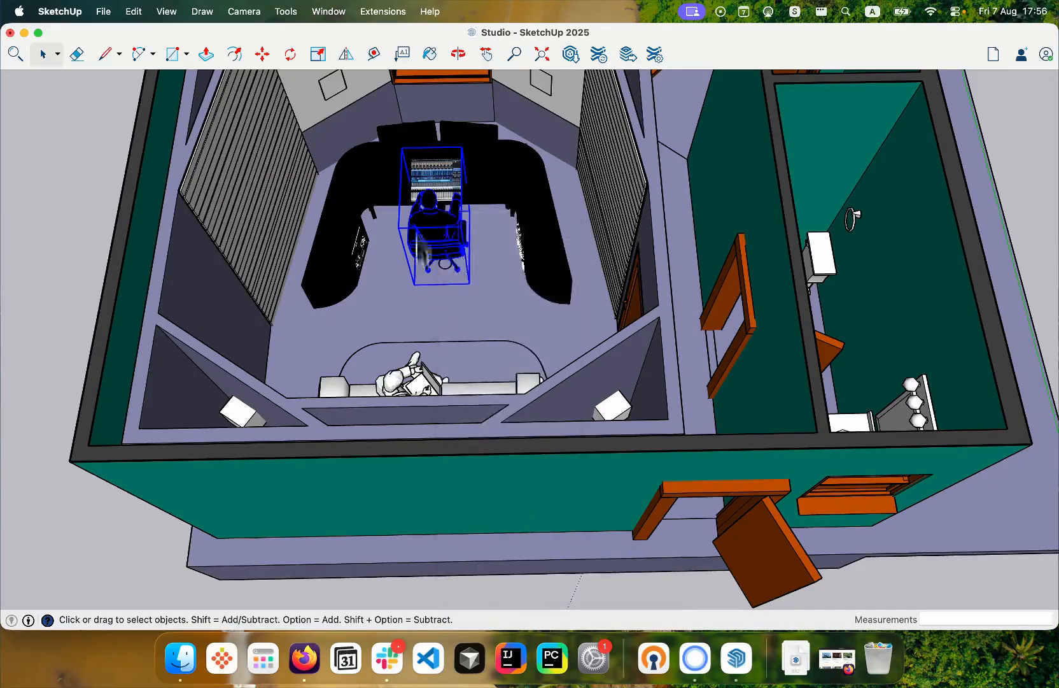
- Mark the seated engineer component at the mixing desk as the SketchAcoustics listener and clear the selection
right_click(433, 204)
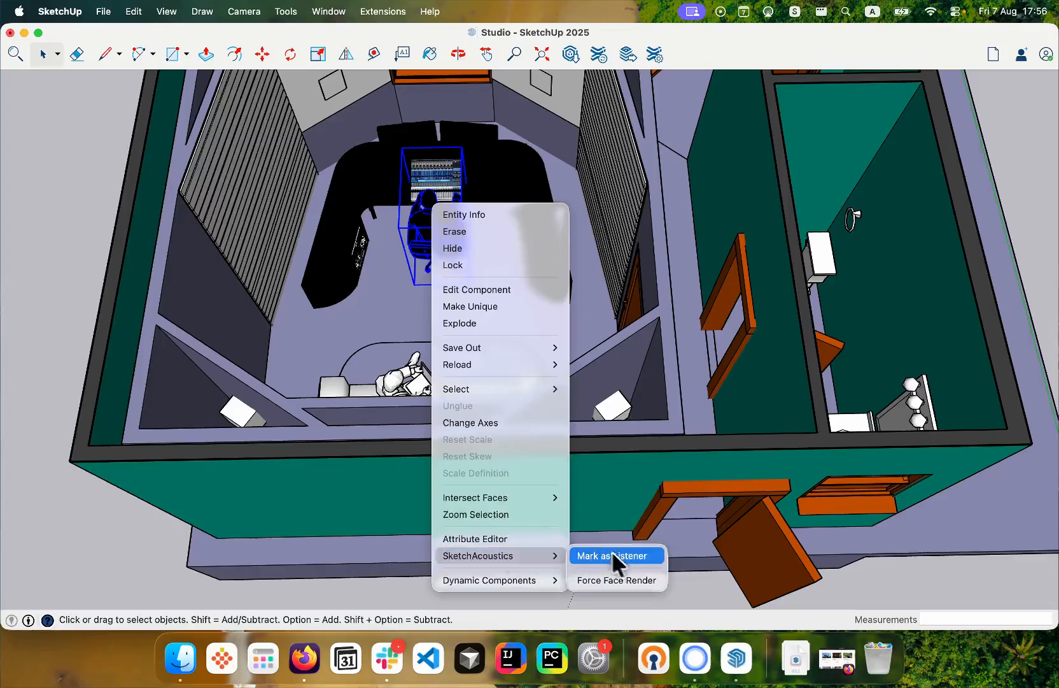
click(618, 555)
scroll(471, 344, down, 5)
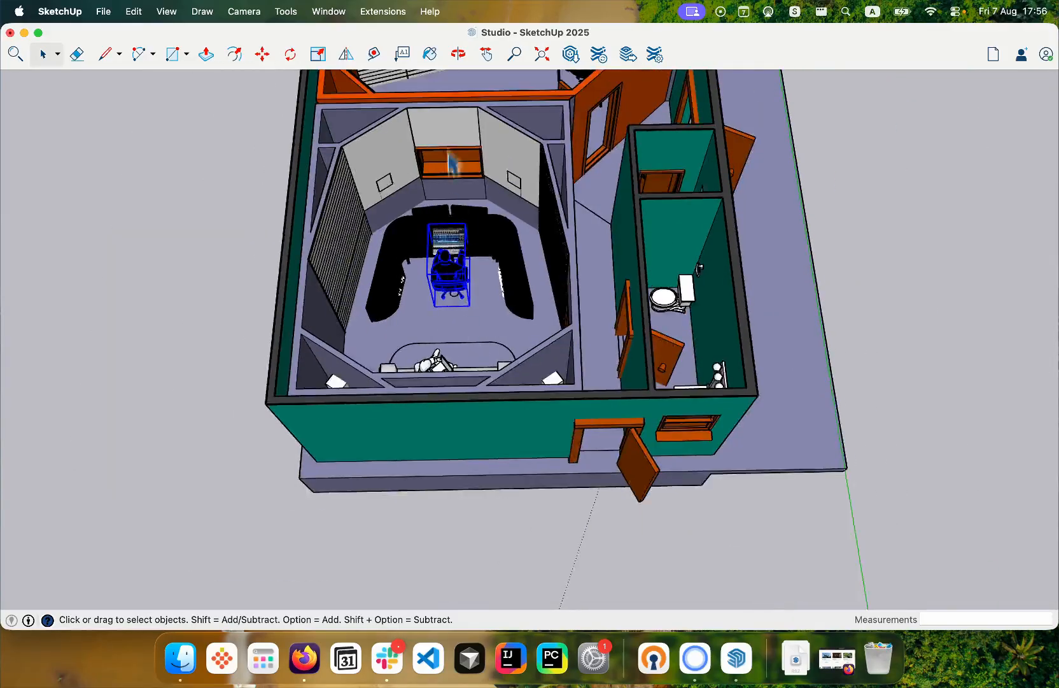
scroll(445, 128, up, 2)
click(180, 173)
scroll(384, 144, up, 3)
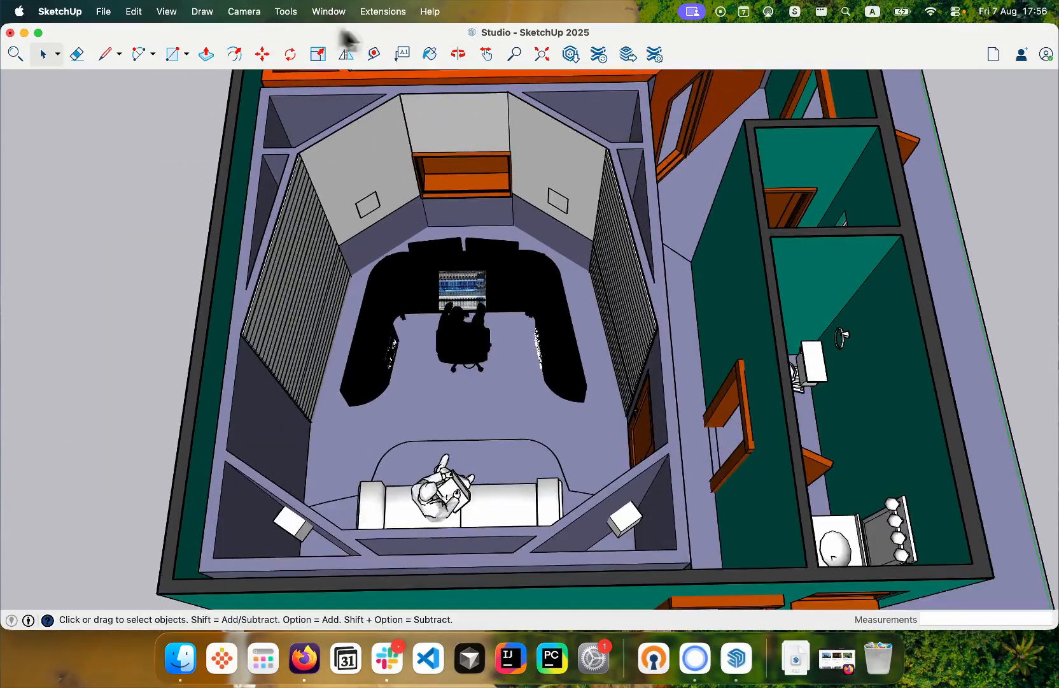
- Start SketchAcoustics First Reflections and set the source on the left speaker face of the control room's front wall
click(382, 12)
mouse_move(407, 145)
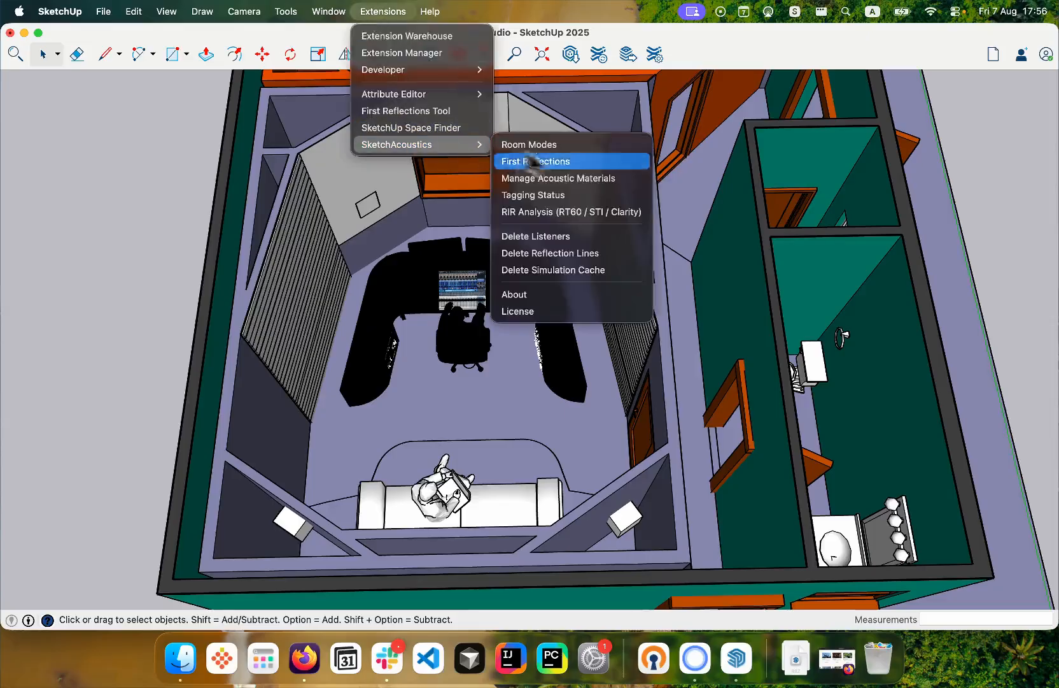
click(568, 162)
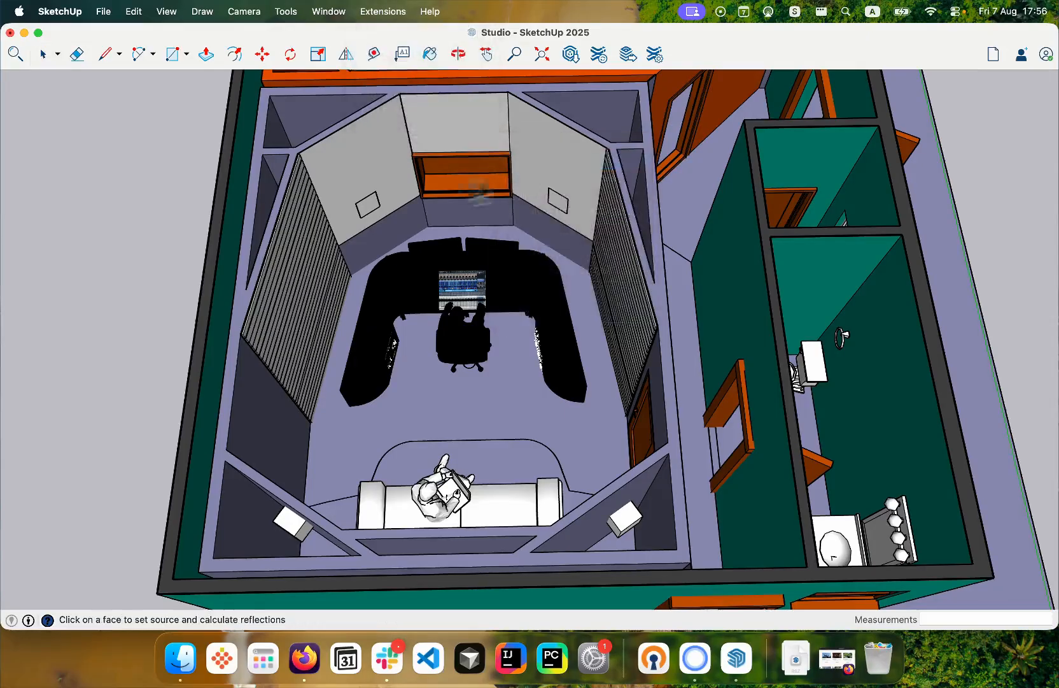
scroll(374, 199, up, 5)
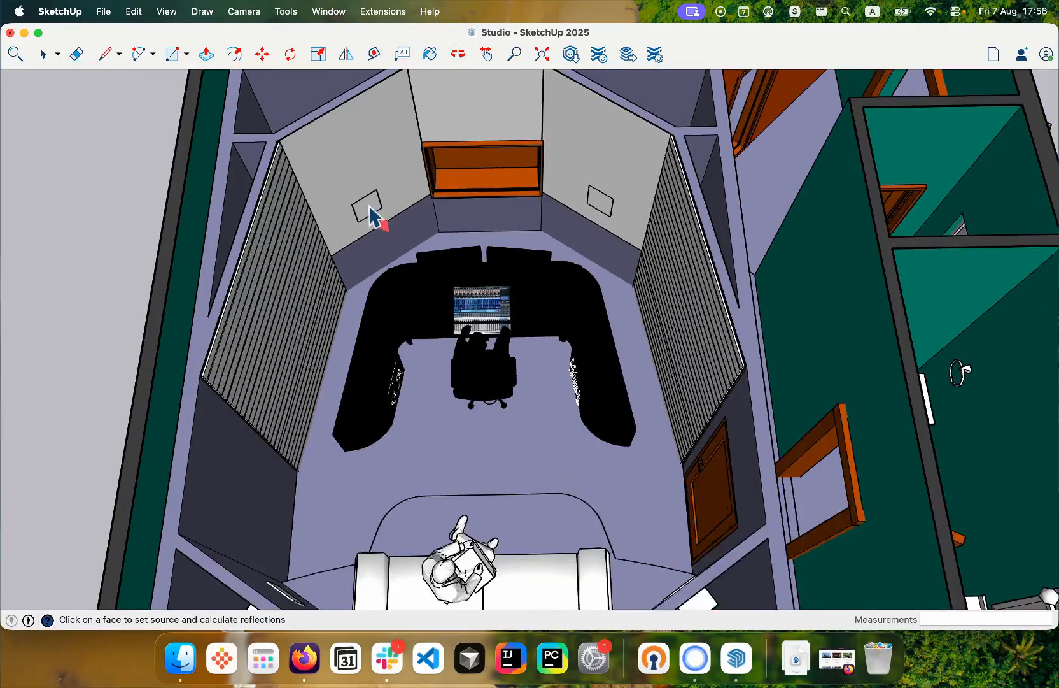
click(371, 207)
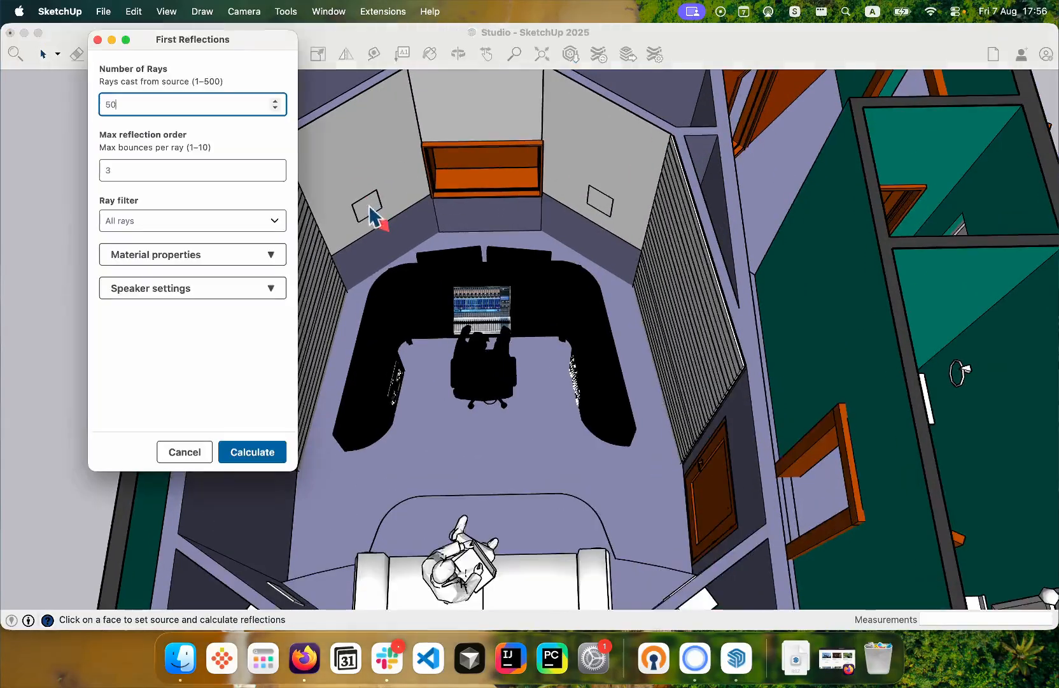
- Keep the ray filter at All rays and turn off the use of material properties for the first reflections
click(167, 219)
click(154, 221)
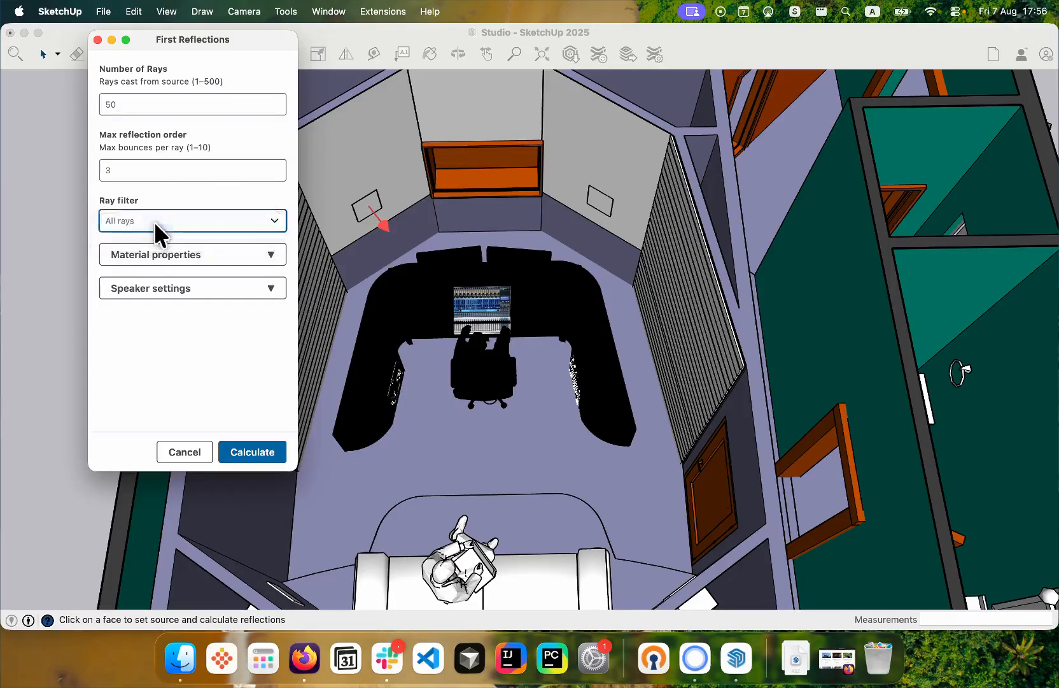
click(155, 255)
scroll(108, 280, down, 1)
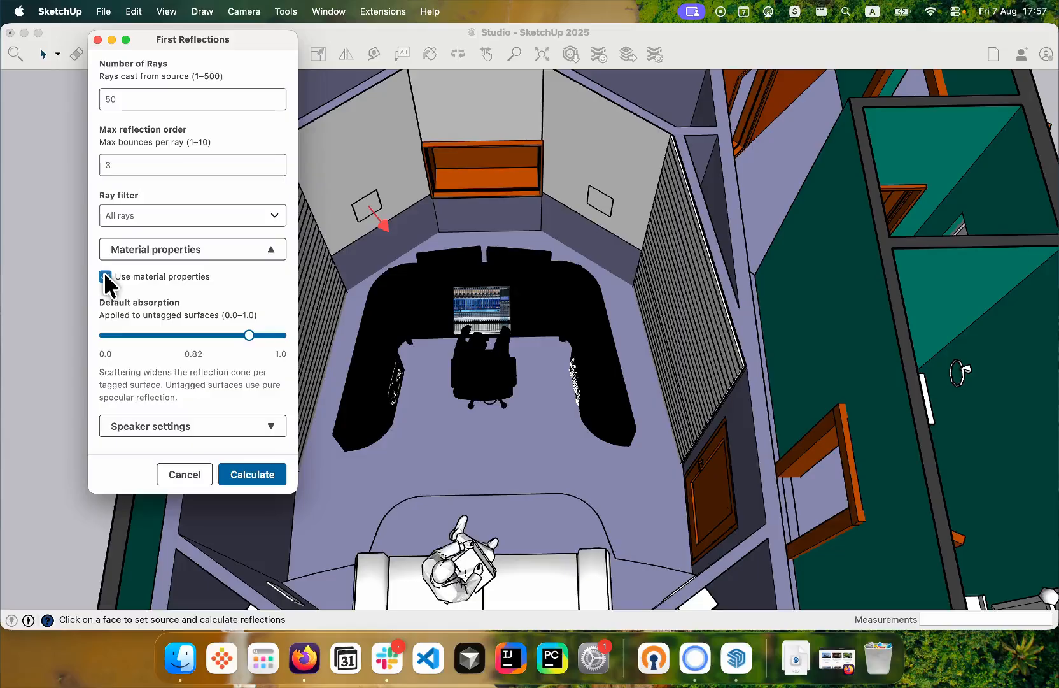
click(106, 276)
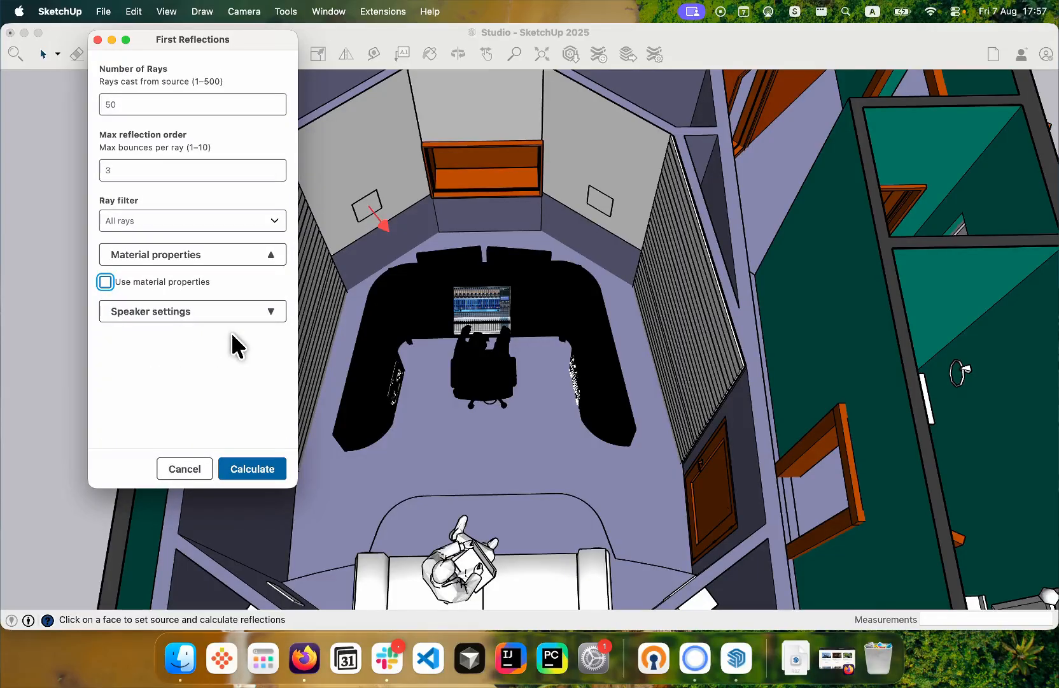
click(105, 281)
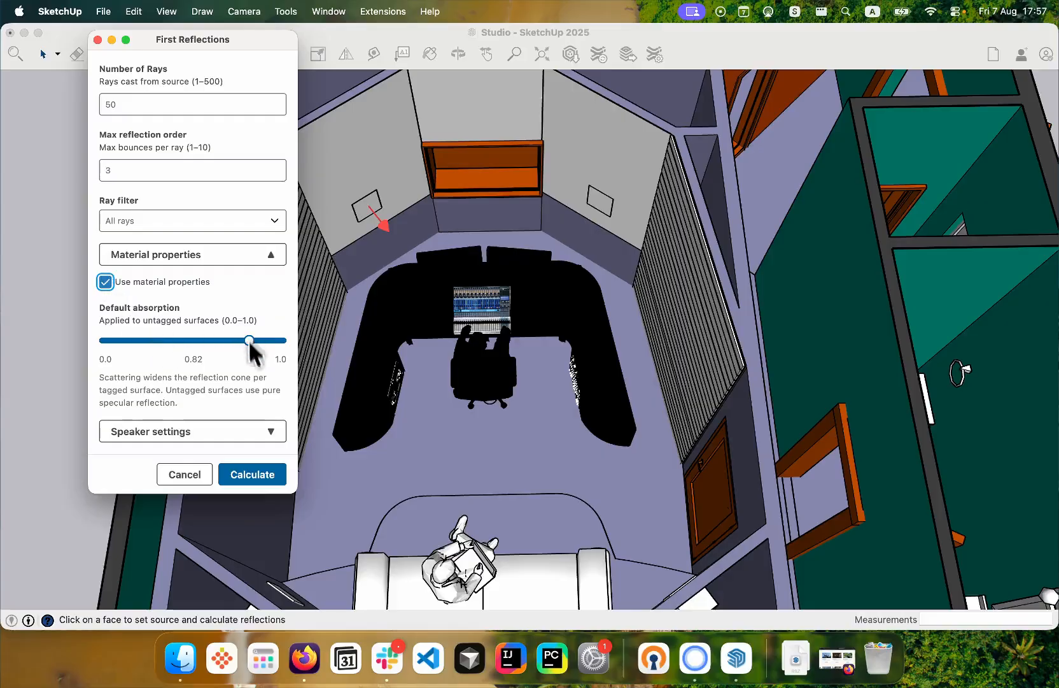
click(106, 282)
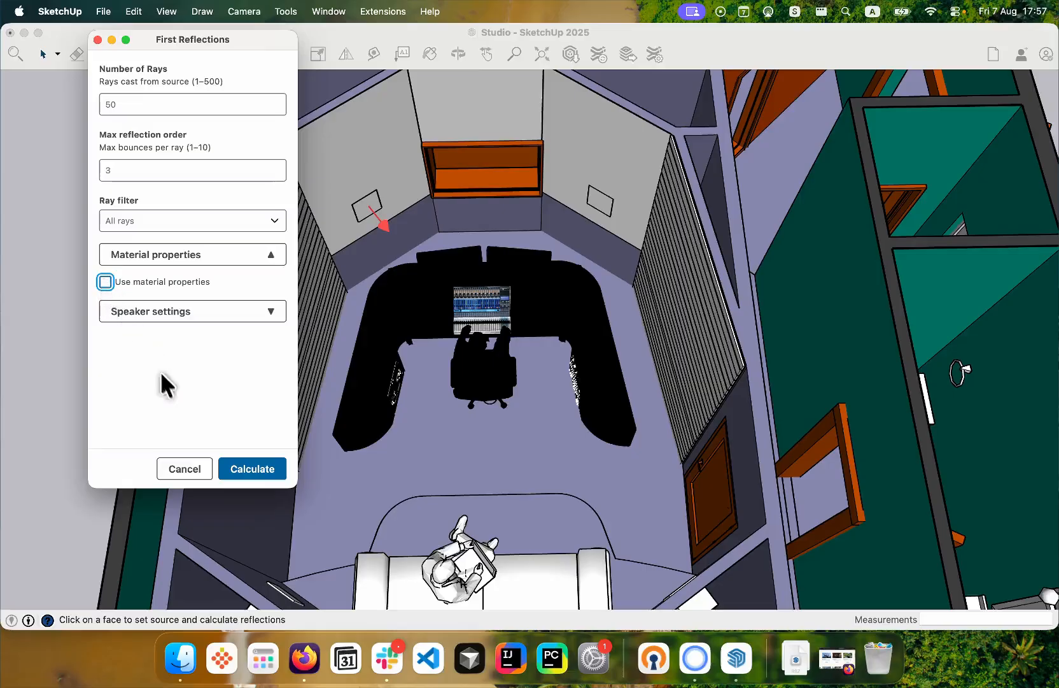
- Calculate 50 rays up to reflection order 3 with a 90° by 90° dispersion angle and Uniform (fill cone) ray distribution
click(194, 315)
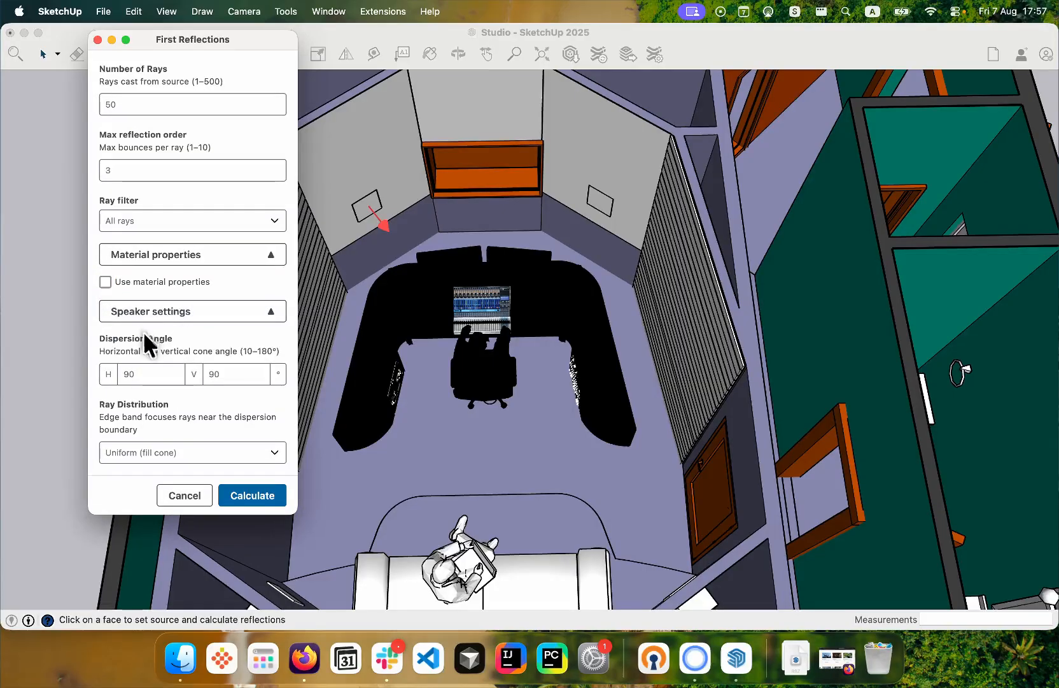
scroll(143, 331, down, 1)
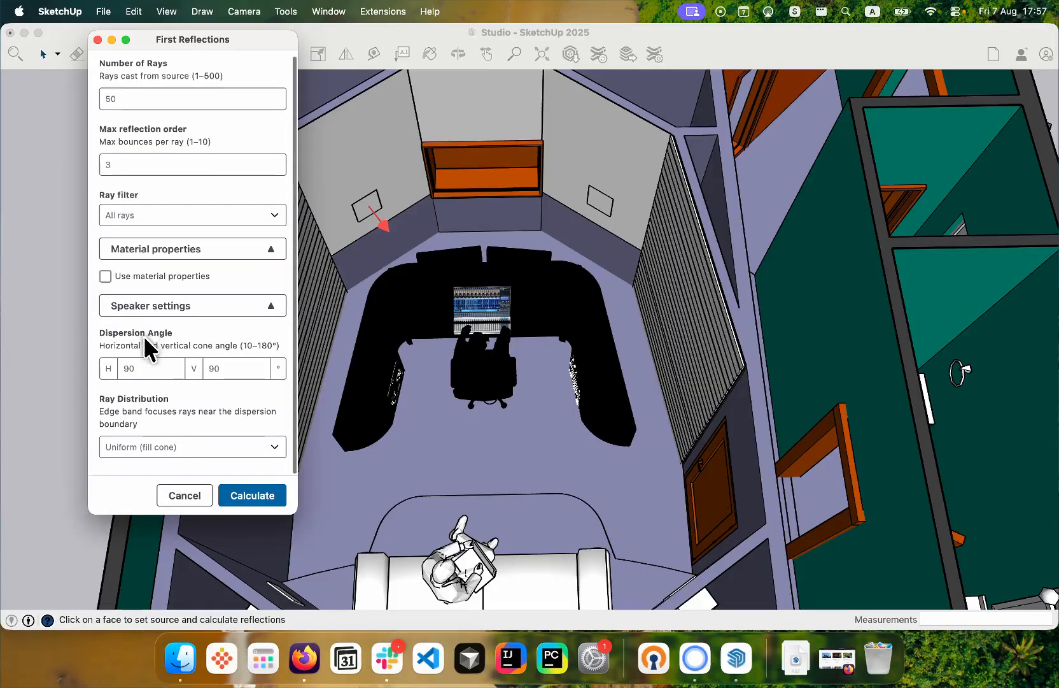
click(172, 446)
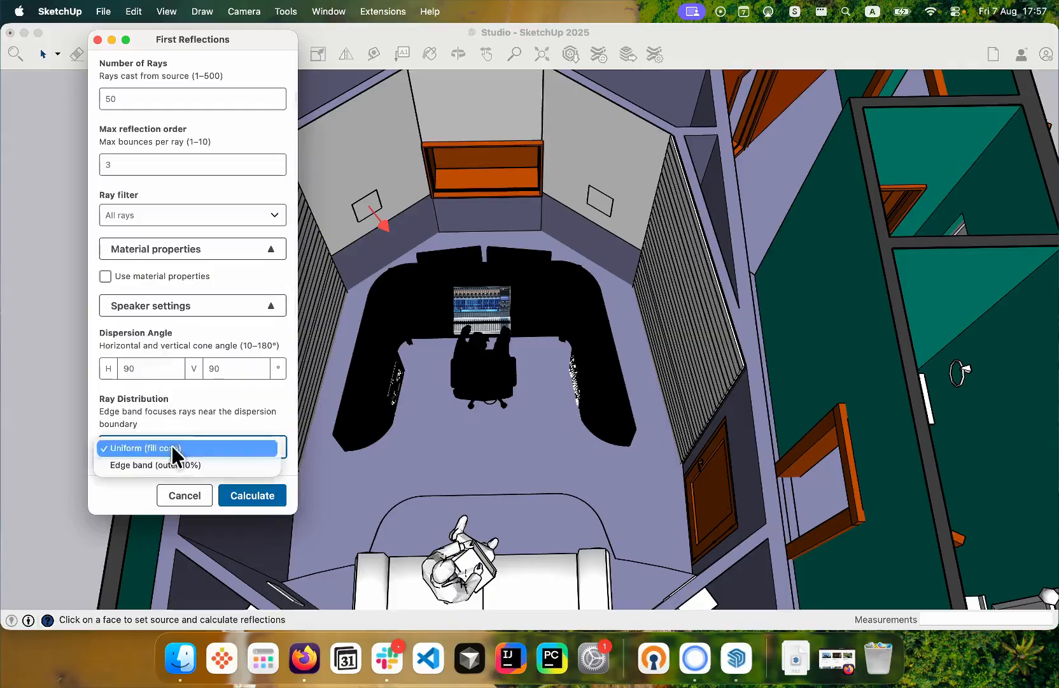
click(182, 402)
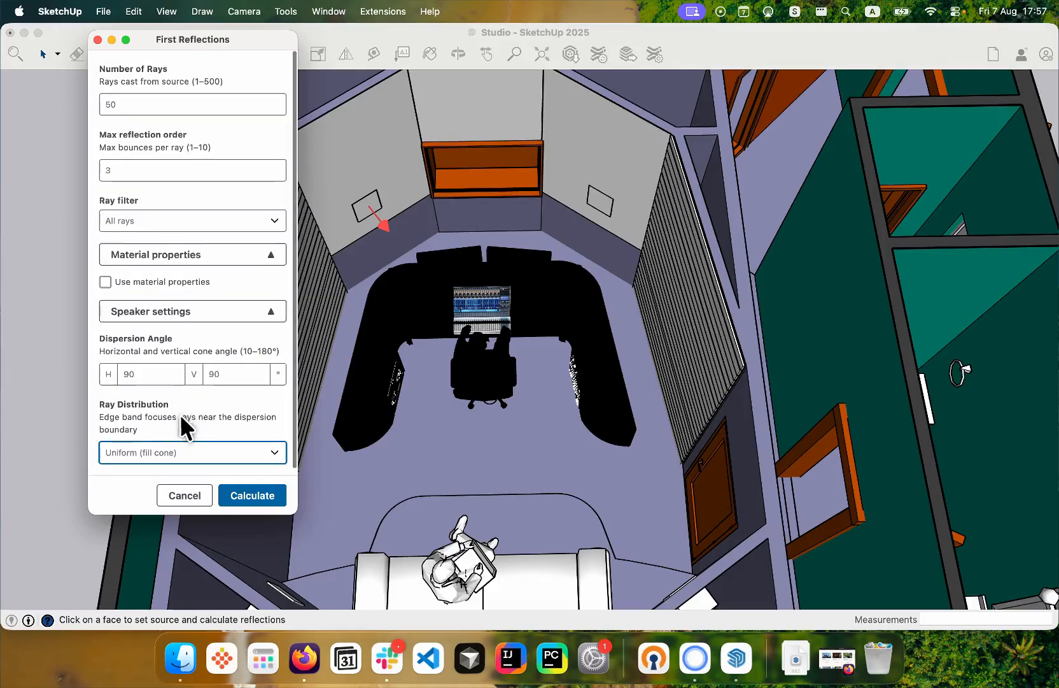
click(243, 492)
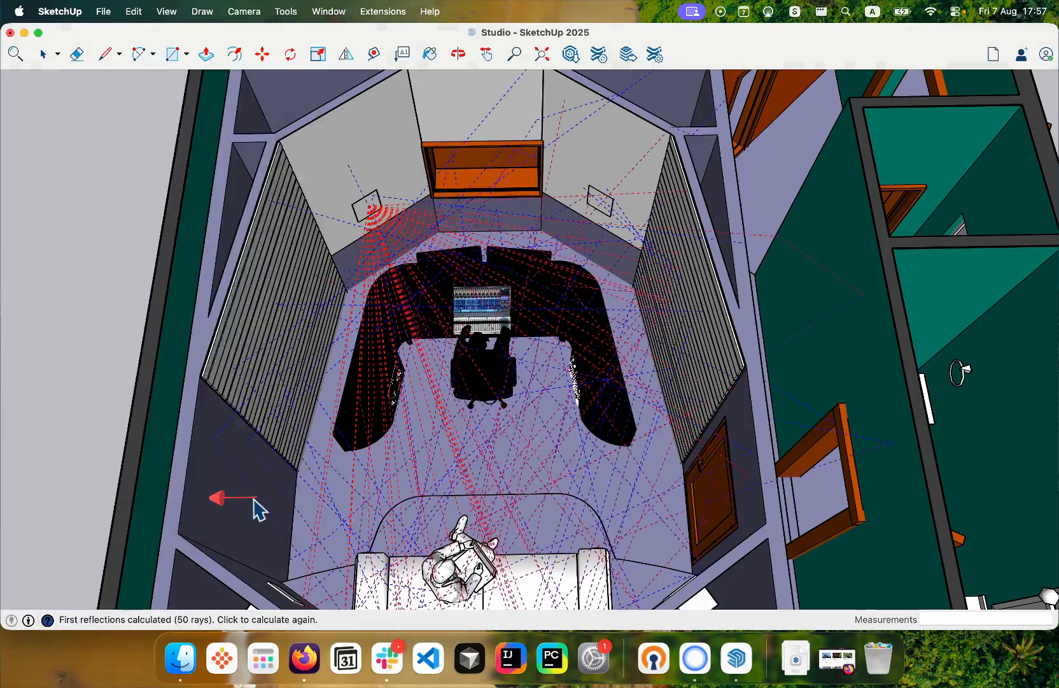
- Switch to the top view of the control room and expand the Reflections | SketchAcoustics folder in the tag list
key(super+1)
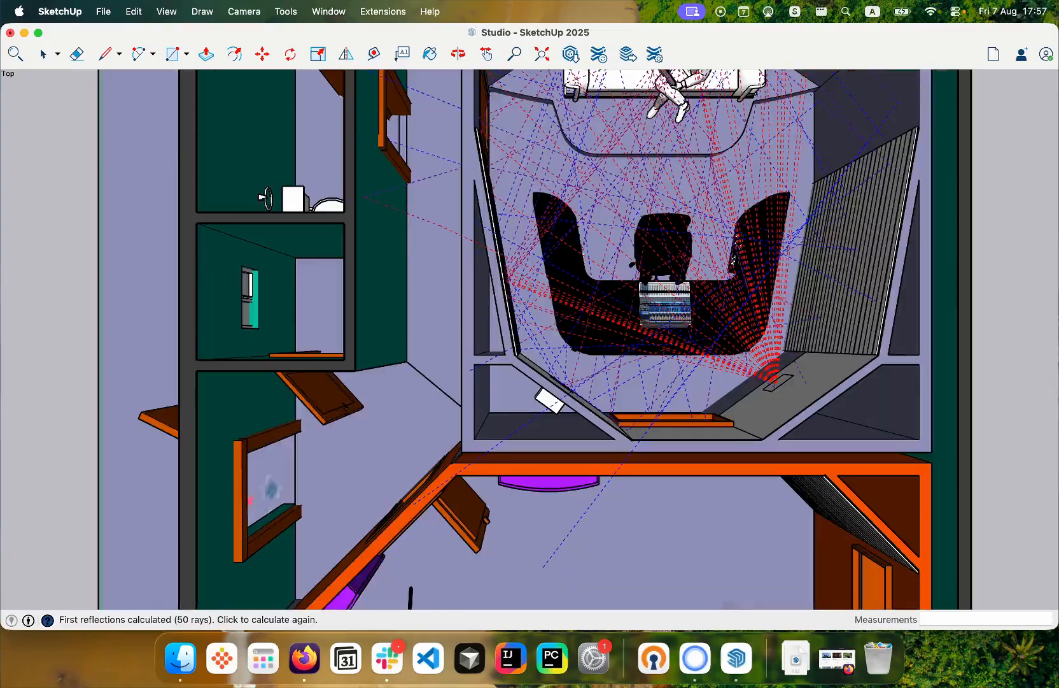
key(h)
drag(508, 276, 390, 381)
scroll(568, 325, down, 5)
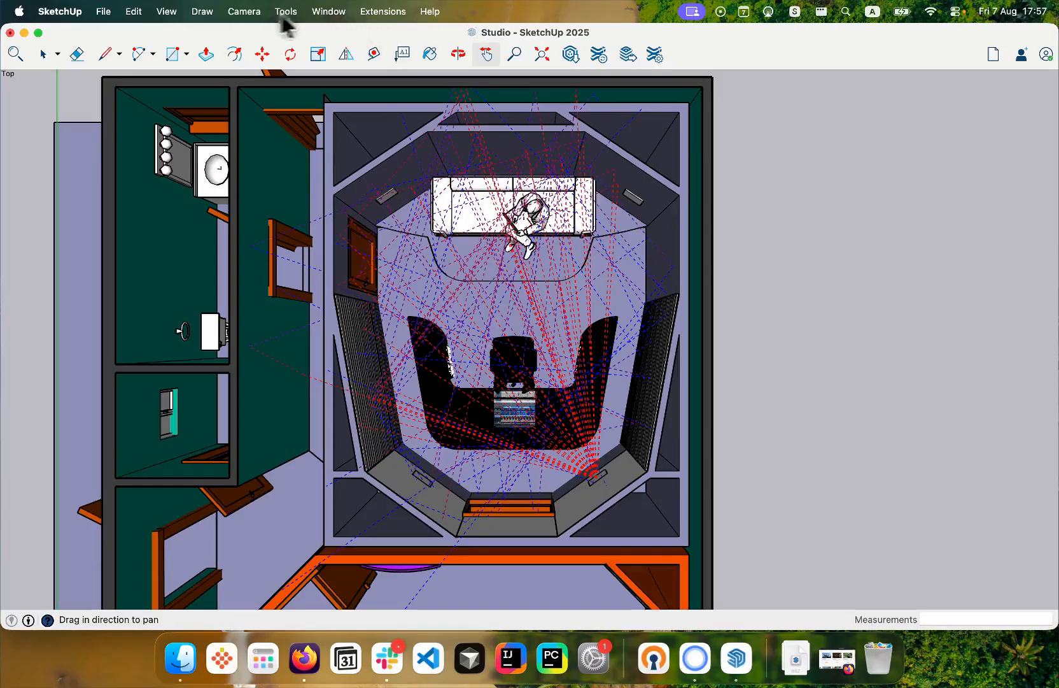
click(325, 11)
click(320, 14)
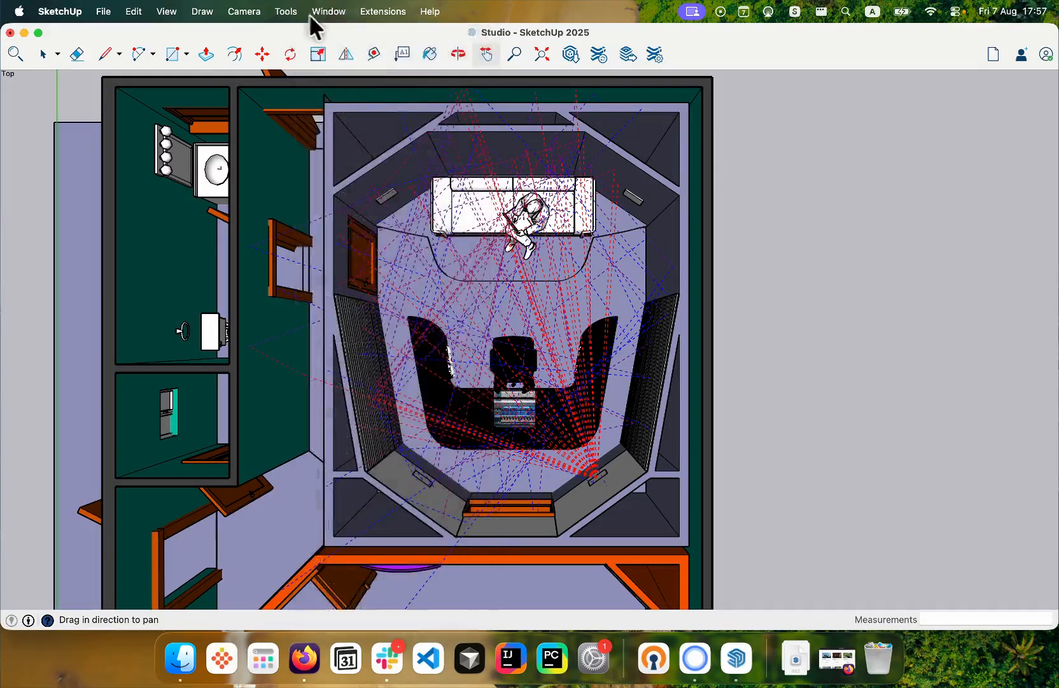
click(319, 18)
click(367, 369)
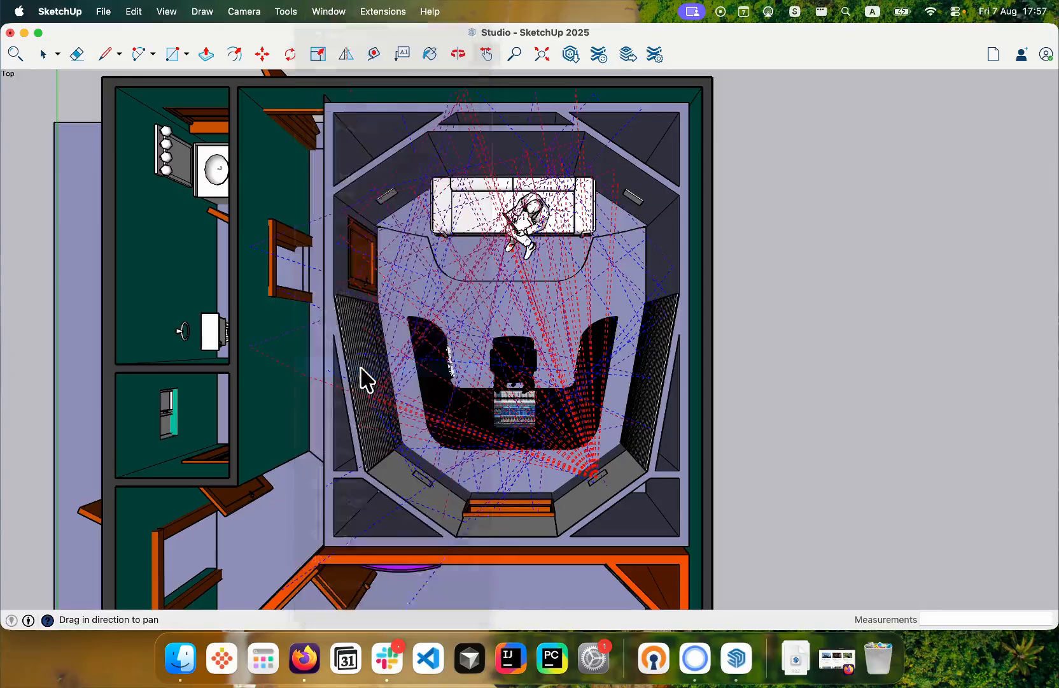
scroll(804, 209, up, 2)
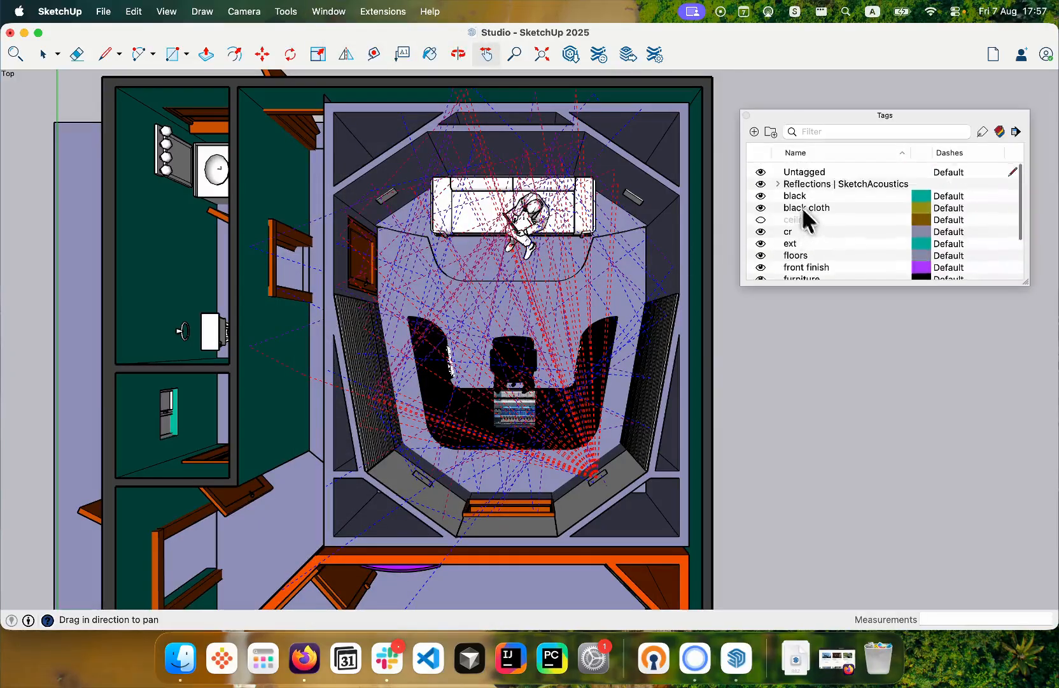
click(777, 180)
drag(1026, 282, 1029, 347)
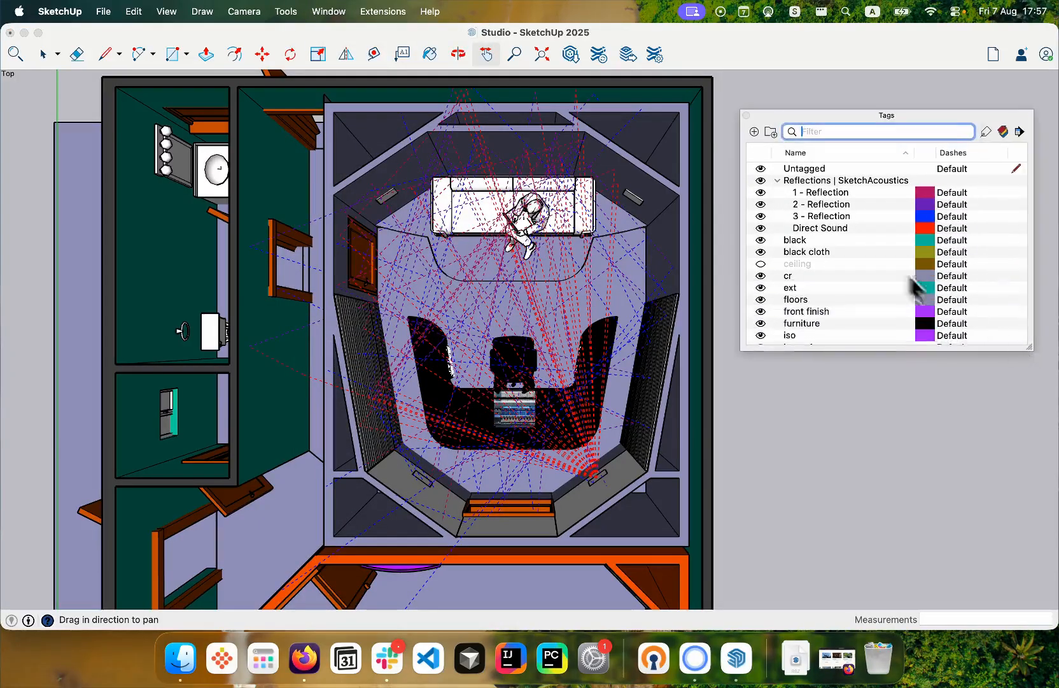
- Hide and show the 1 - Reflection, 2 - Reflection, 3 - Reflection and Direct Sound tags in turn to compare their rays
click(758, 193)
click(758, 192)
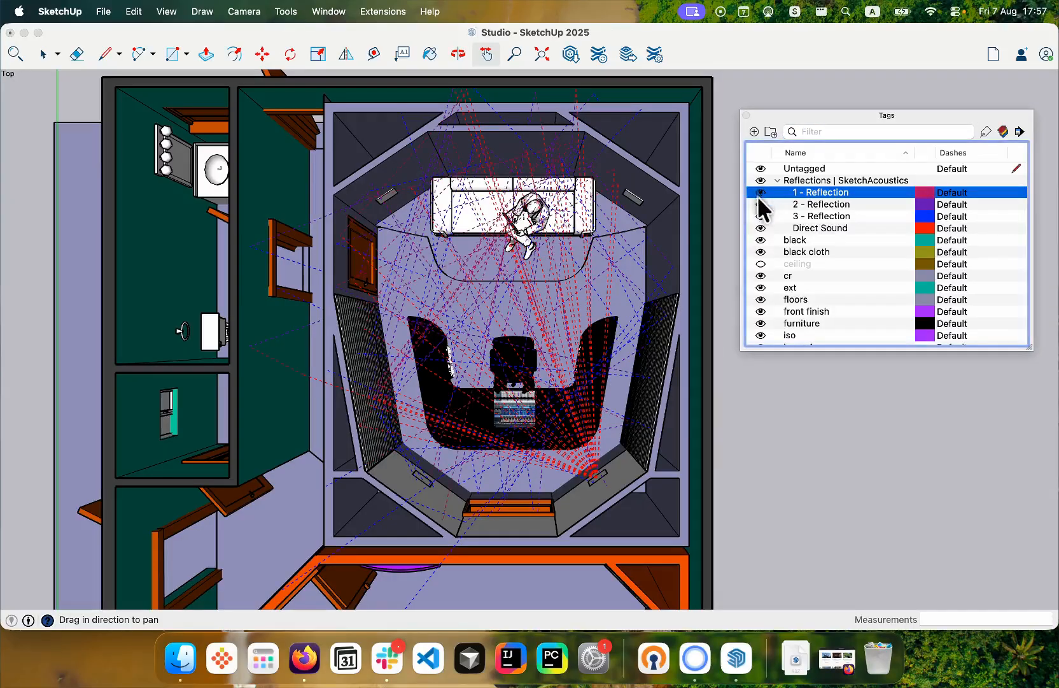
click(759, 204)
click(758, 215)
click(759, 216)
click(758, 205)
click(758, 228)
scroll(563, 373, up, 1)
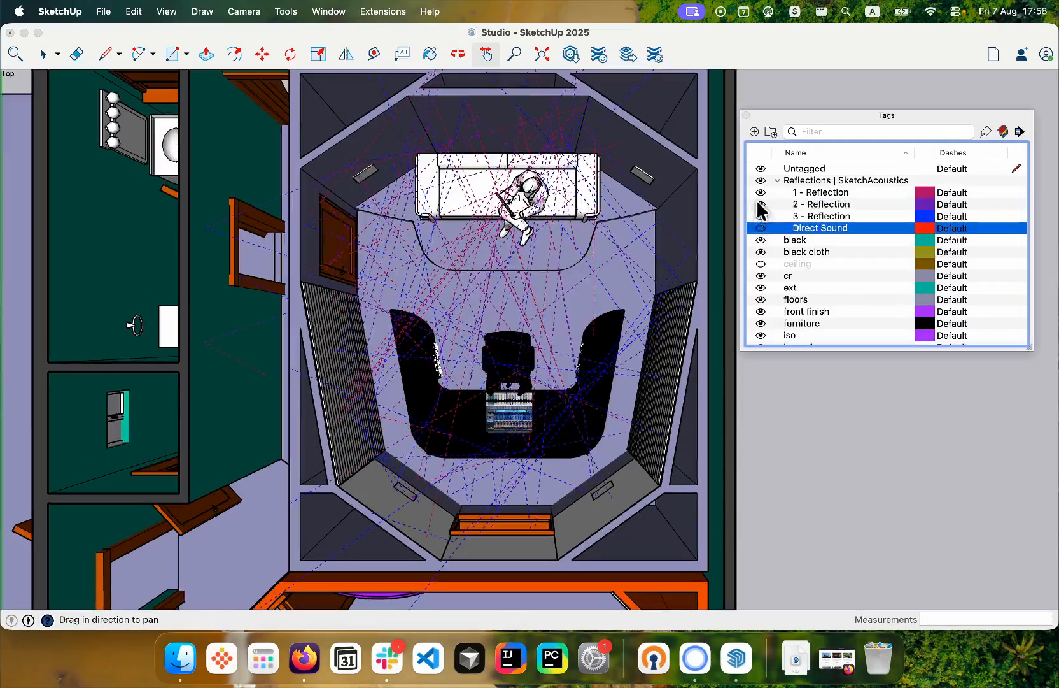
click(758, 228)
click(759, 217)
click(759, 204)
click(758, 193)
click(760, 204)
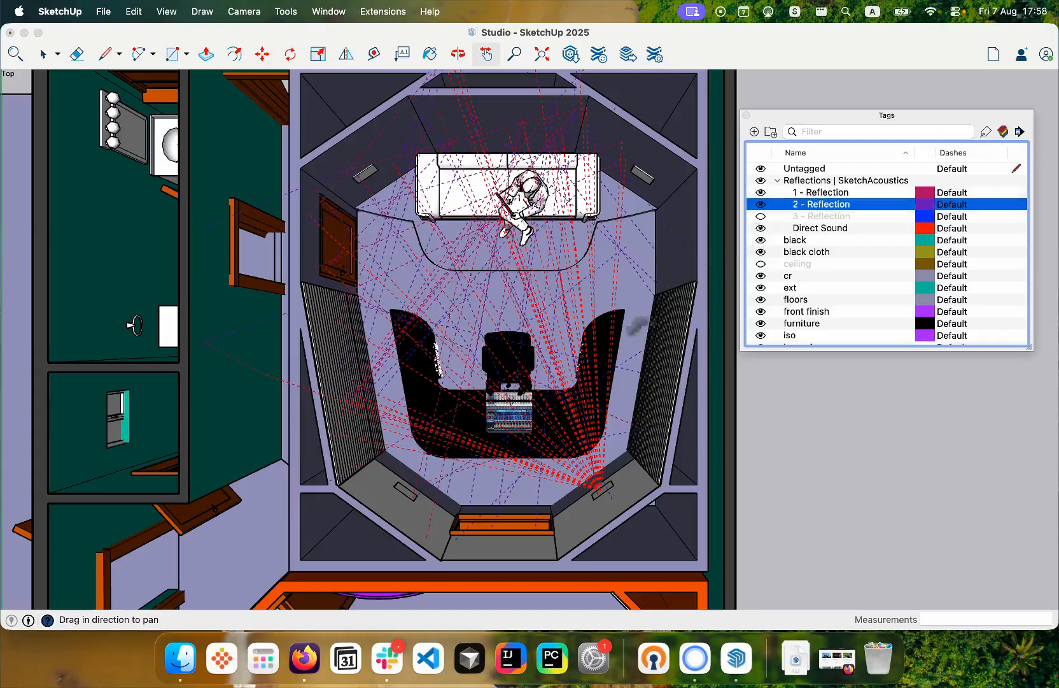
click(760, 216)
- Show 3 - Reflection again, clear the rays of all four Reflections | SketchAcoustics tags from view and close the tag list
click(822, 192)
shift+click(821, 228)
right_click(829, 223)
key(Return)
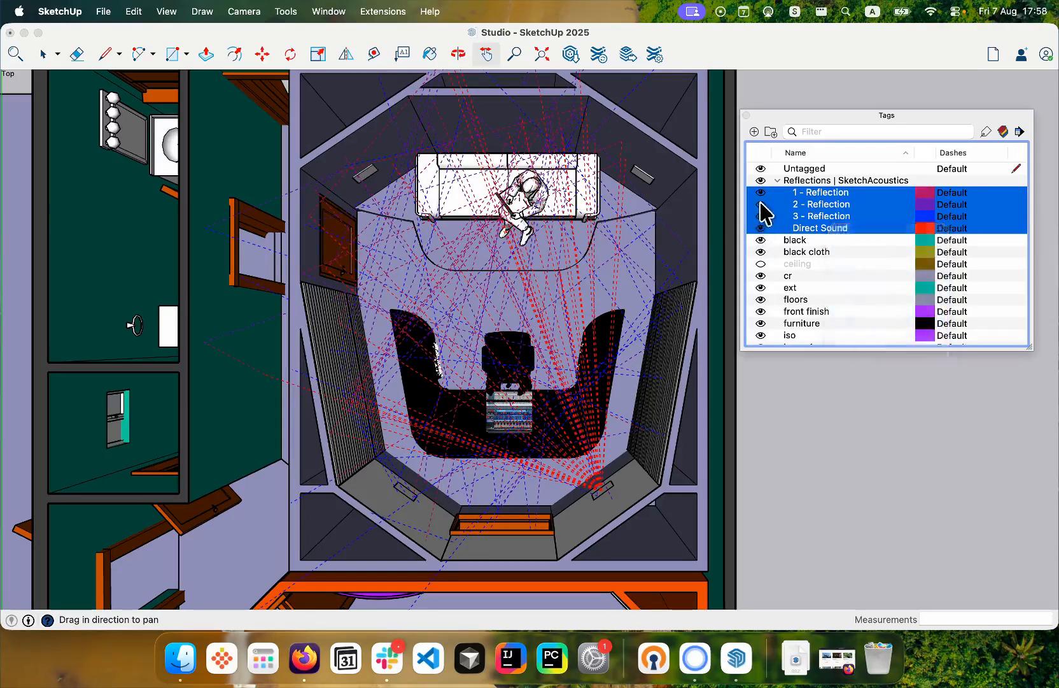
key(Return)
key(super+w)
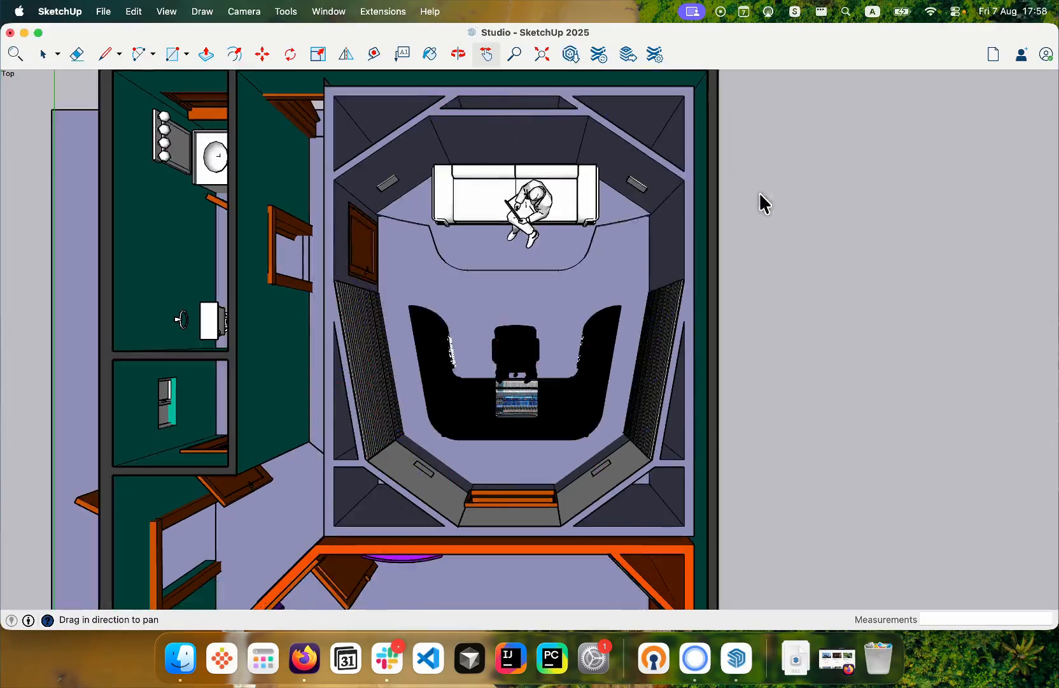
- Start the SketchAcoustics First Reflections tool and set the control room's front-left speaker face as the sound source
middle_drag(758, 195, 757, 210)
click(382, 11)
mouse_move(396, 144)
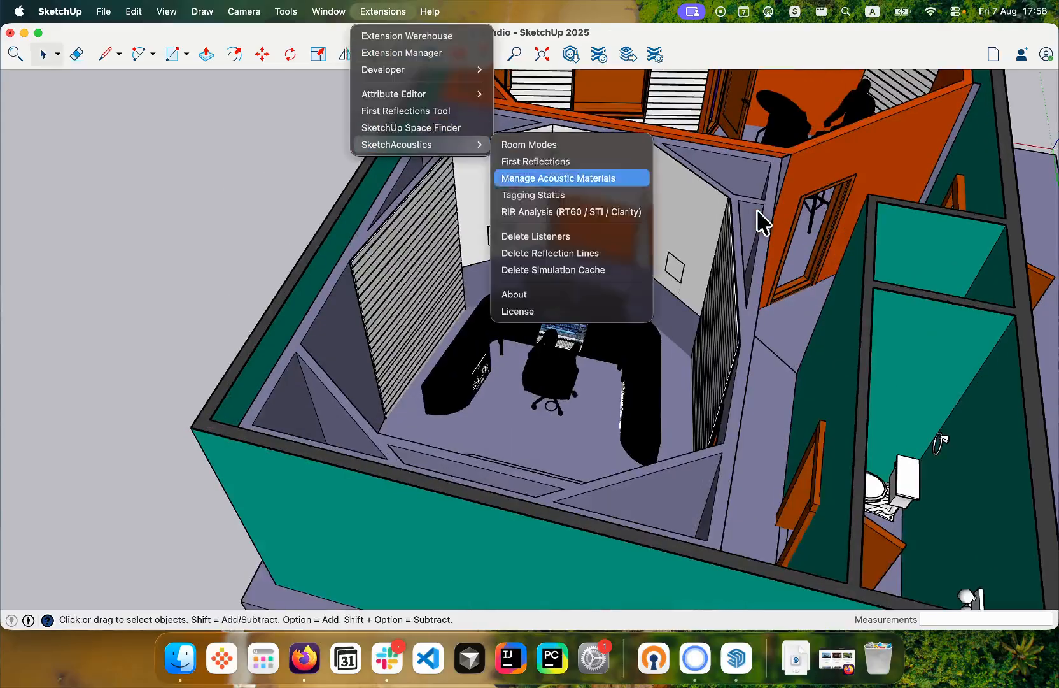
click(535, 161)
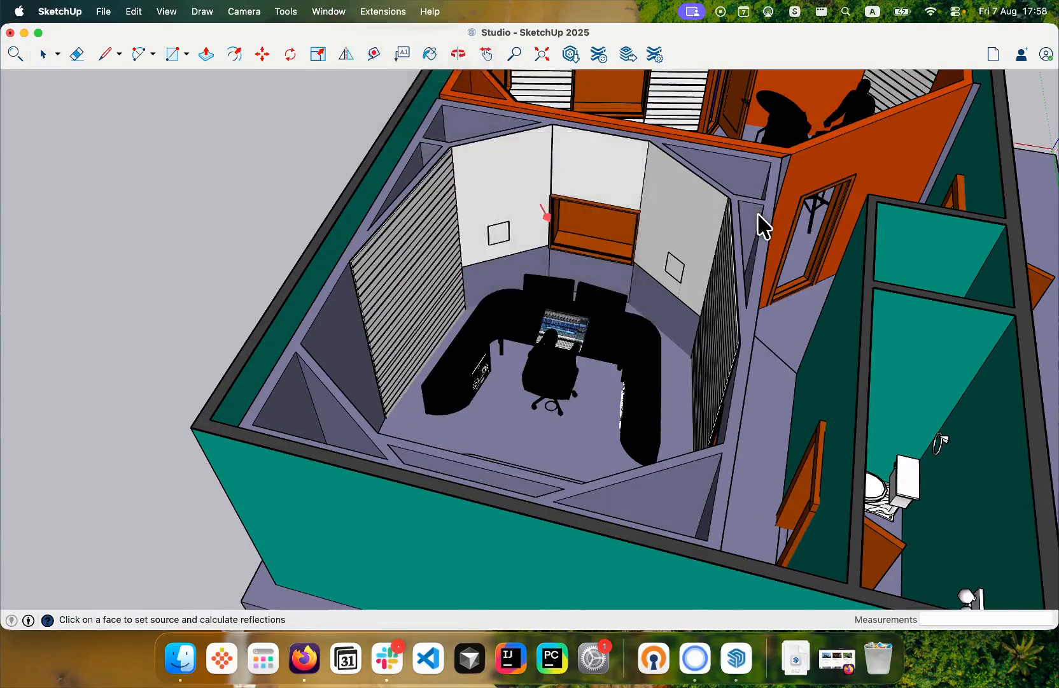
scroll(758, 212, up, 4)
click(824, 194)
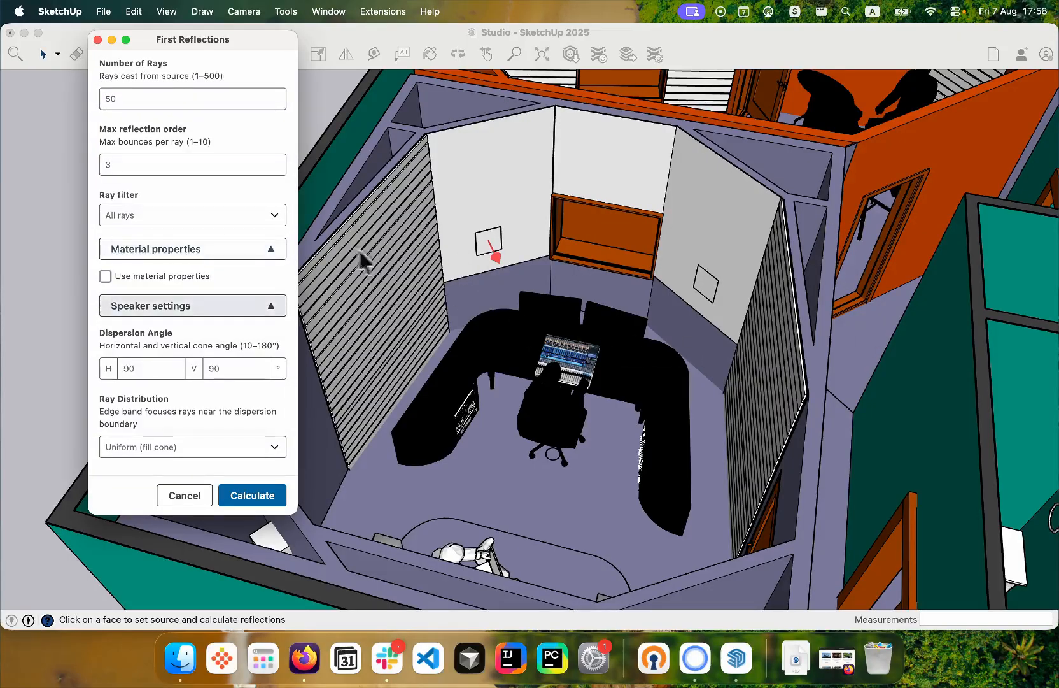
- Set the ray filter to Rays that reach listener and calculate 50 rays up to reflection order 3
click(255, 306)
click(255, 254)
click(191, 288)
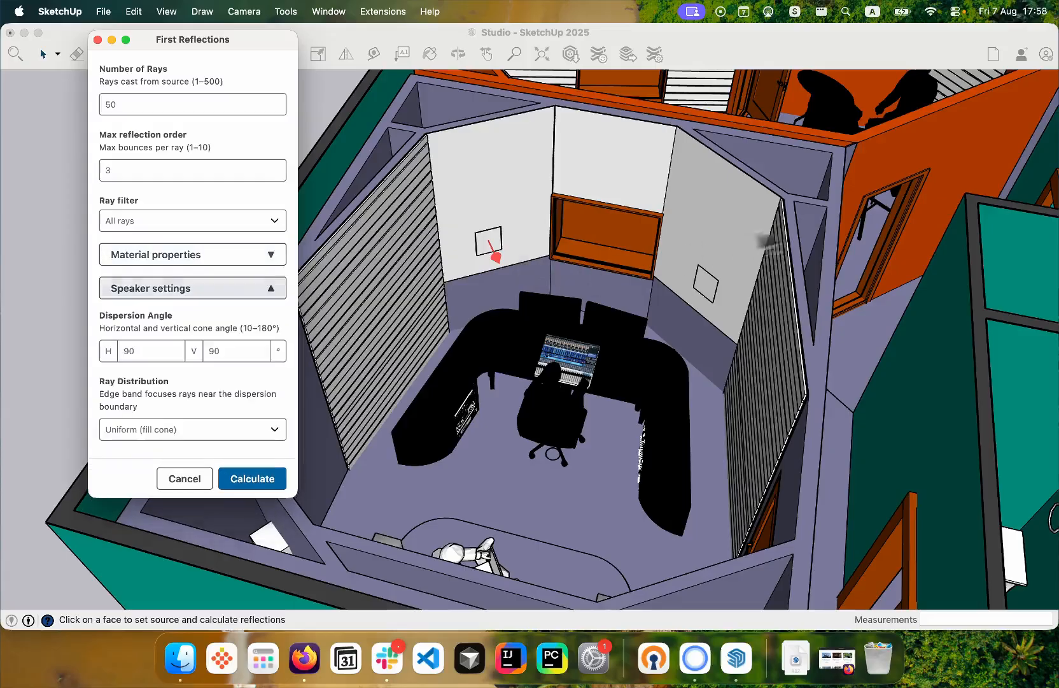
click(191, 287)
click(191, 221)
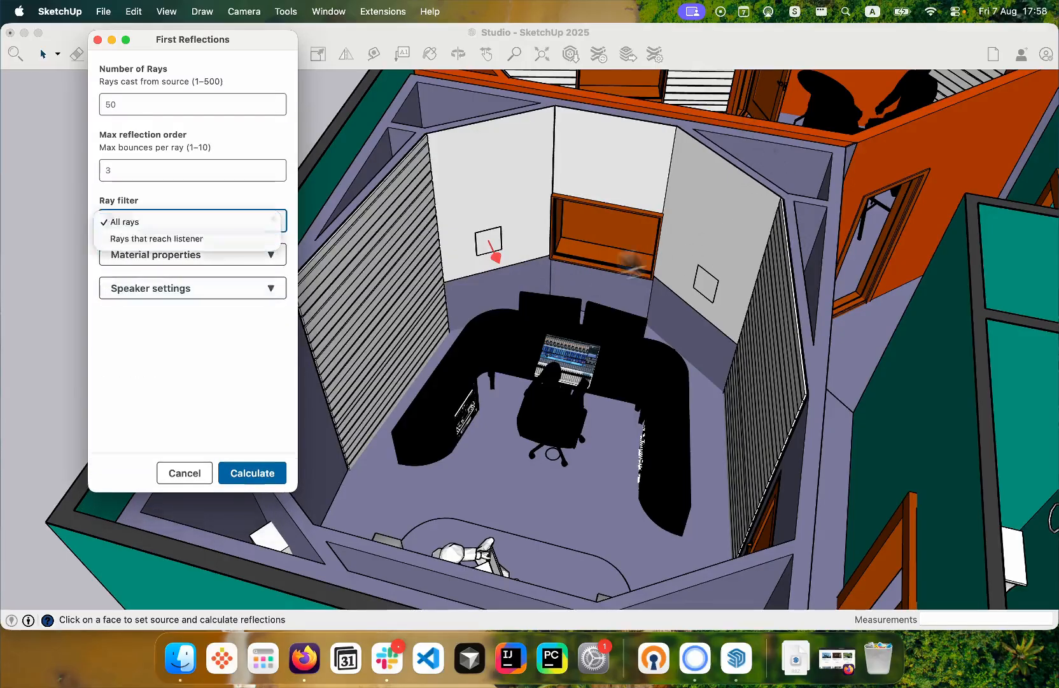
click(166, 239)
click(252, 473)
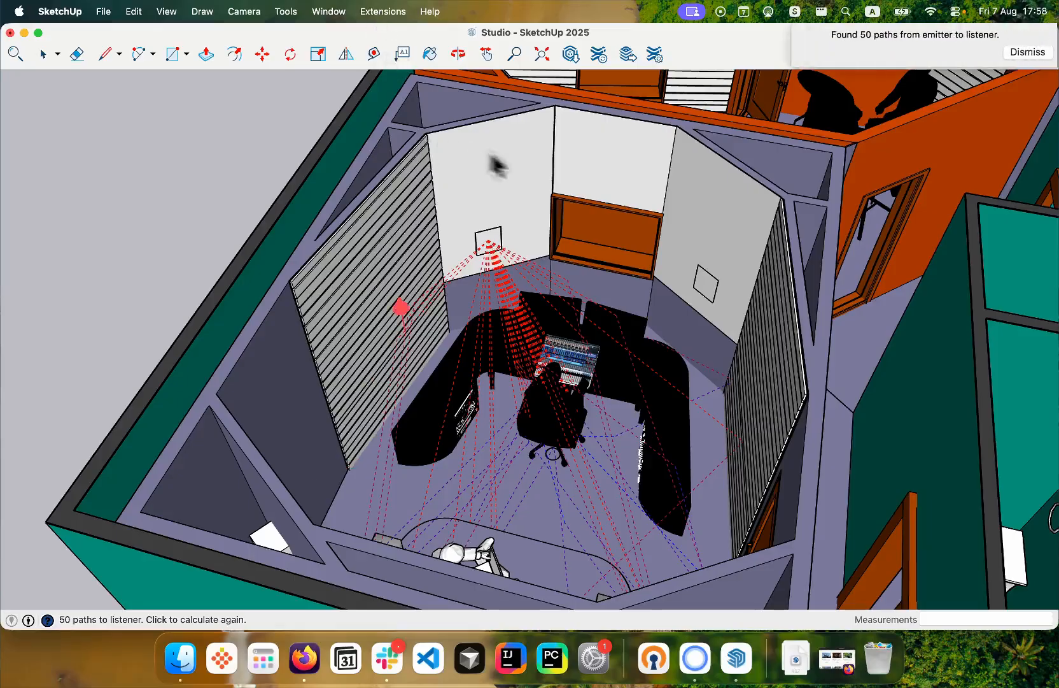
- Examine the rays that reach the listener around the mixing desk and sofa from several angles
middle_drag(538, 185, 178, 102)
scroll(195, 114, up, 5)
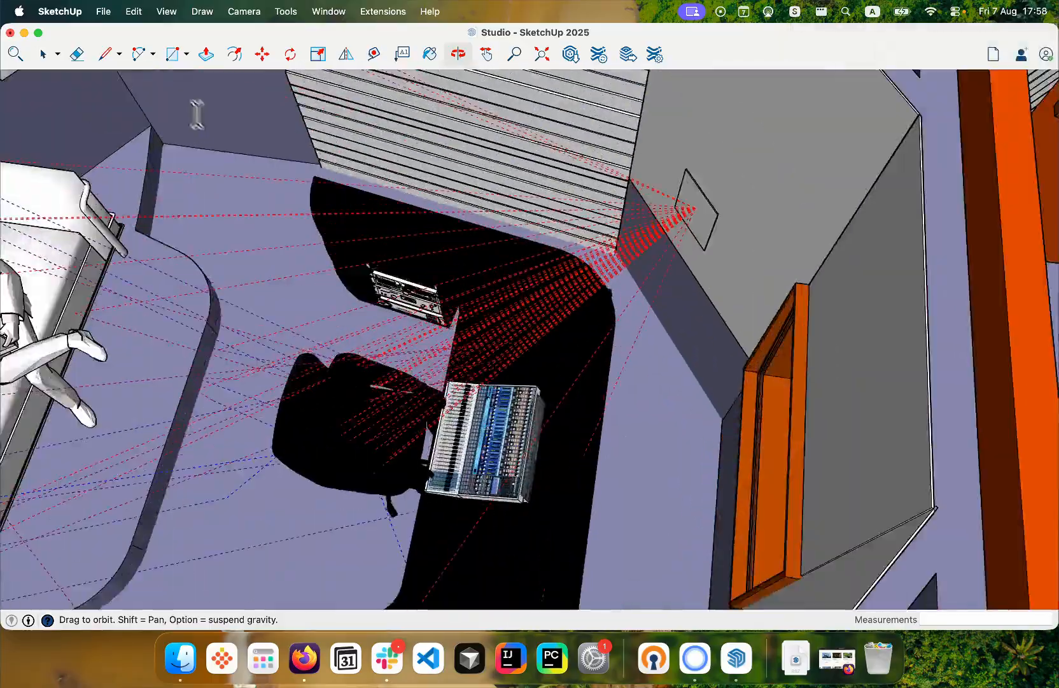
drag(195, 113, 217, 137)
scroll(217, 136, down, 5)
drag(183, 384, 168, 300)
mouse_move(168, 300)
middle_down()
mouse_move(173, 256)
mouse_move(162, 308)
middle_up()
drag(161, 306, 533, 285)
shift+middle_drag(533, 285, 343, 302)
middle_drag(507, 253, 625, 354)
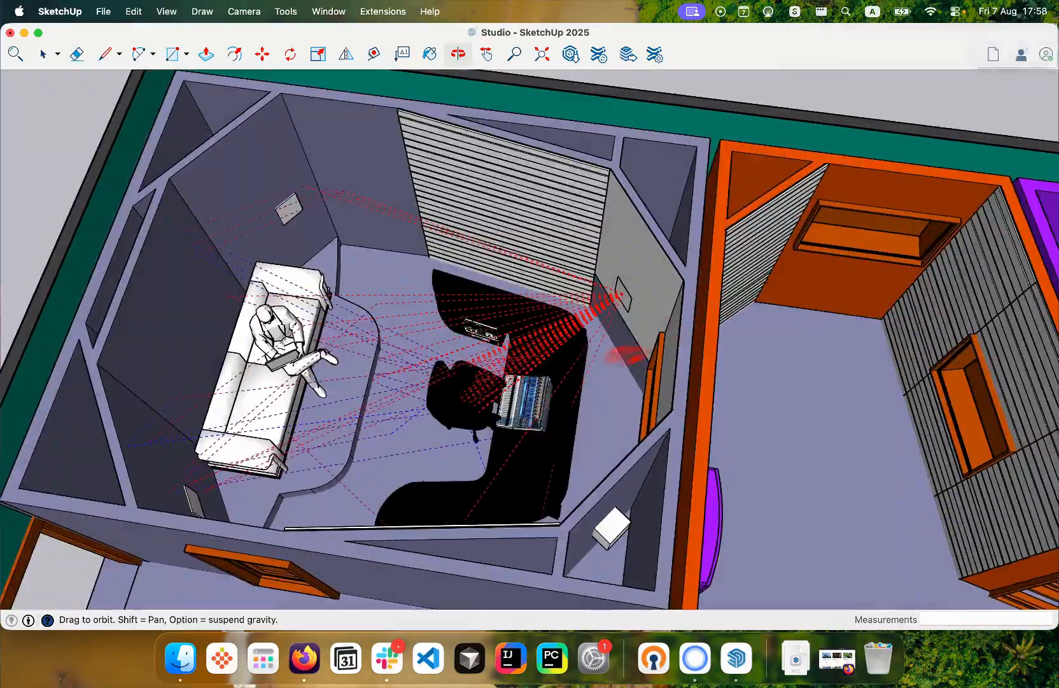
- Inspect where the rays strike the control room's rear walls, from the side, from directly above and in the whole-studio view
scroll(542, 352, up, 5)
middle_drag(542, 352, 156, 187)
scroll(790, 249, down, 5)
middle_drag(541, 184, 401, 183)
shift+middle_drag(401, 183, 410, 247)
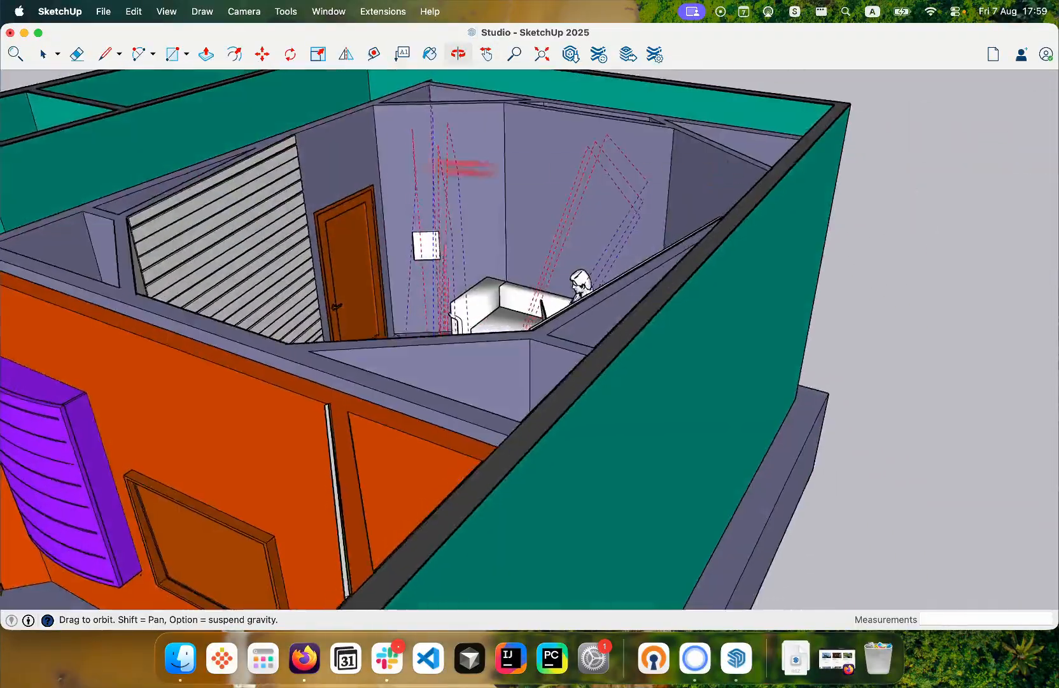
middle_drag(461, 167, 409, 172)
middle_drag(541, 228, 451, 369)
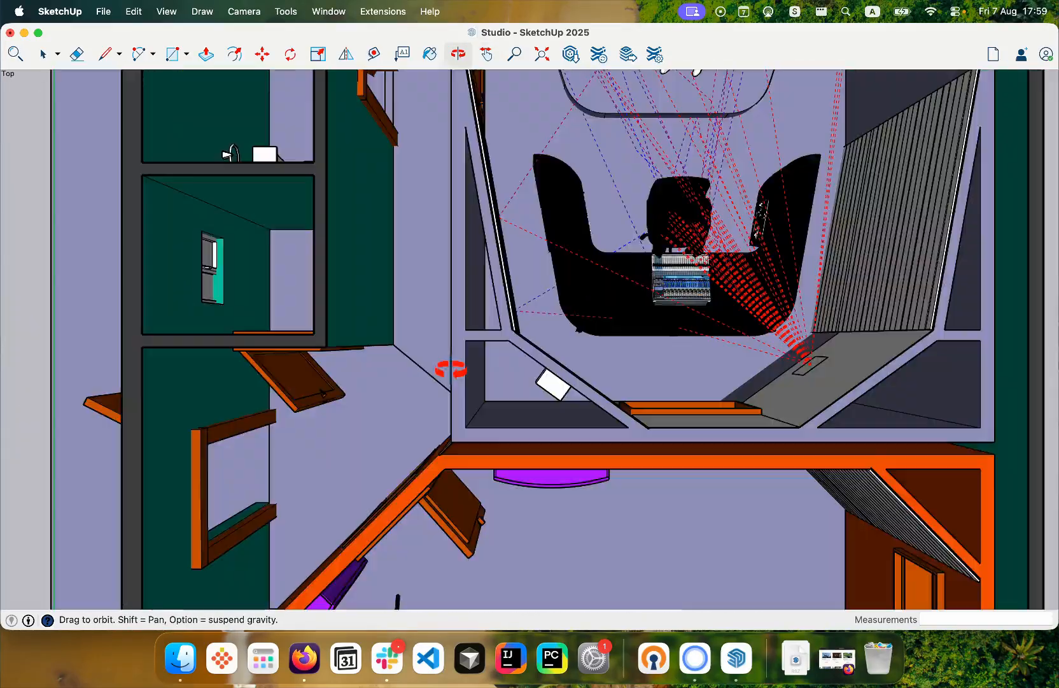
shift+middle_drag(605, 286, 474, 404)
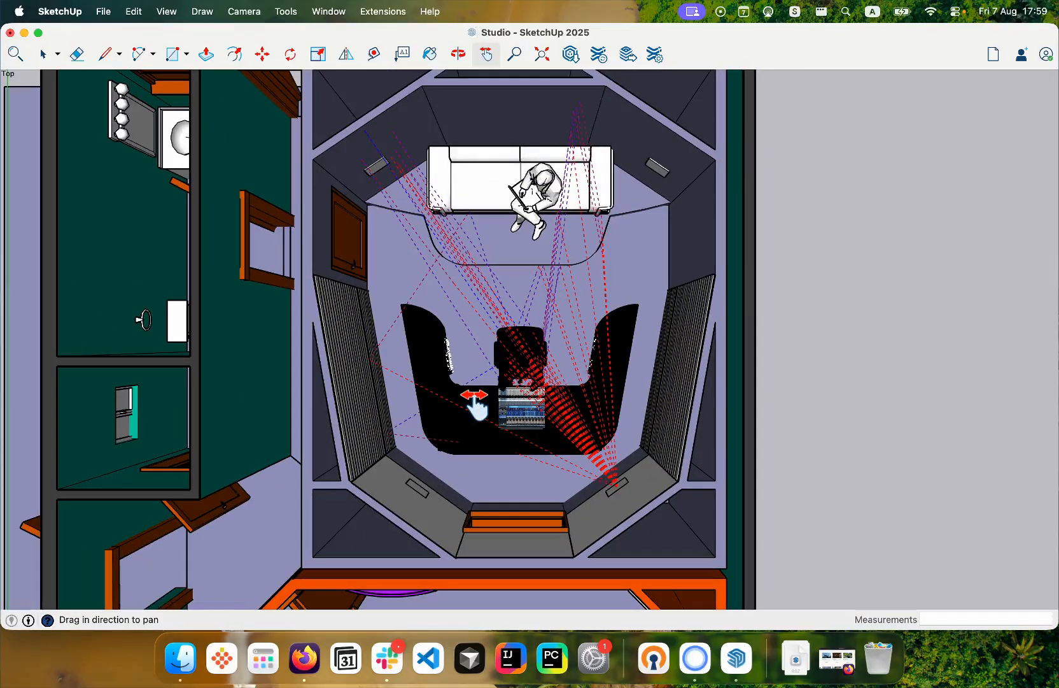
scroll(474, 405, down, 3)
middle_drag(473, 401, 602, 312)
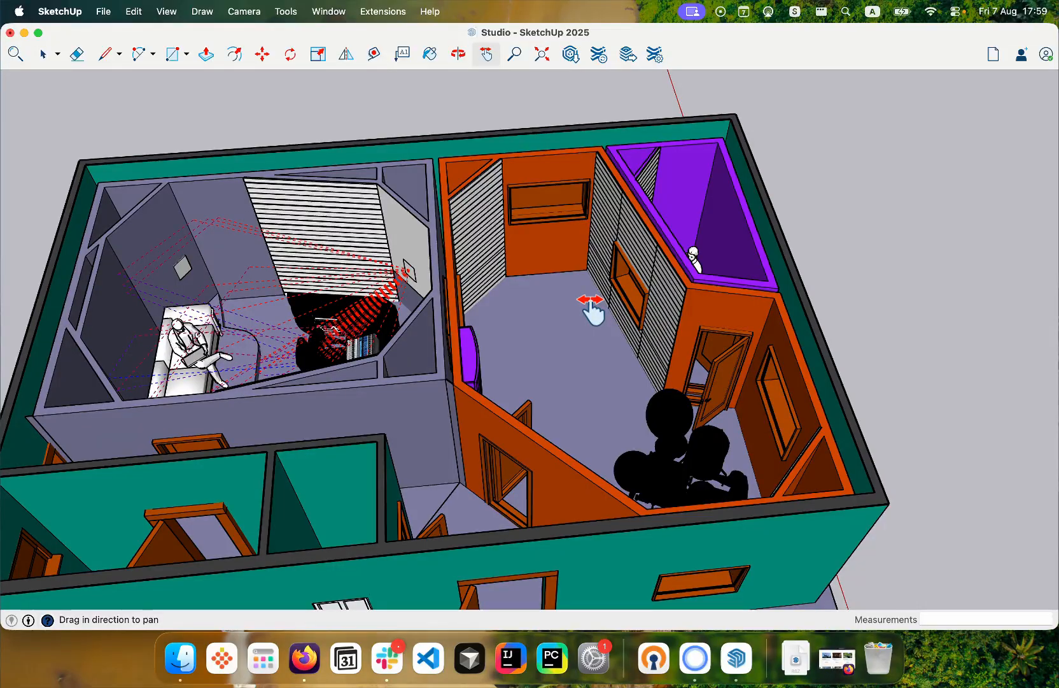
middle_drag(473, 366, 589, 307)
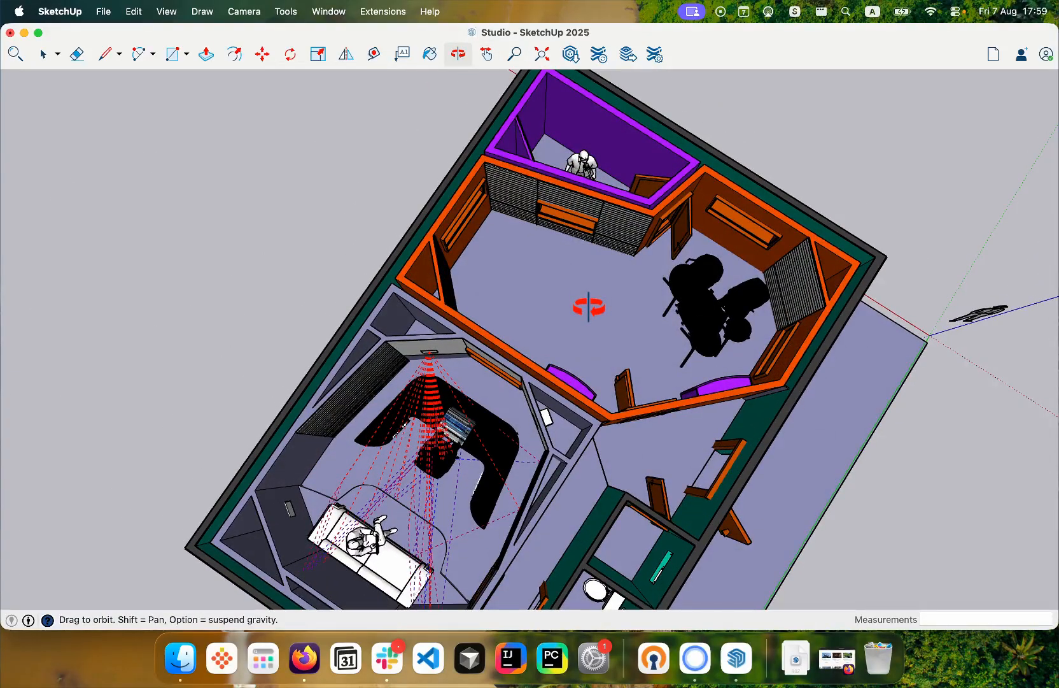